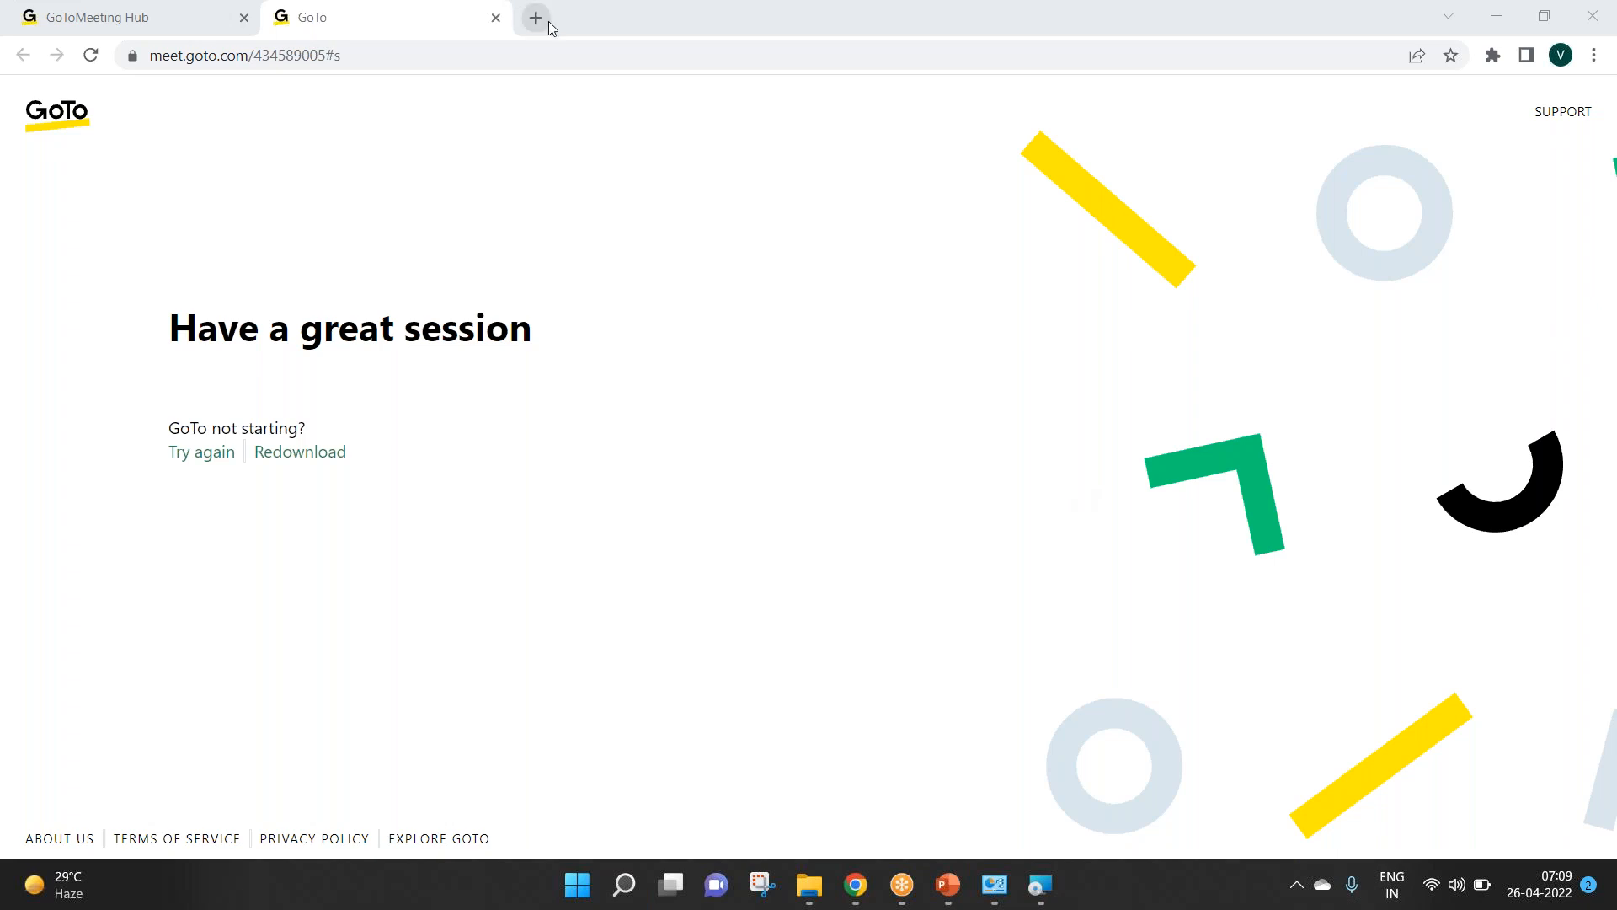
# Step: Search the web for "download virtualbox" in a new tab and download the VirtualBox 6.1.34 Windows hosts package from virtualbox.org
pyautogui.click(548, 22)
pyautogui.write('downloa')
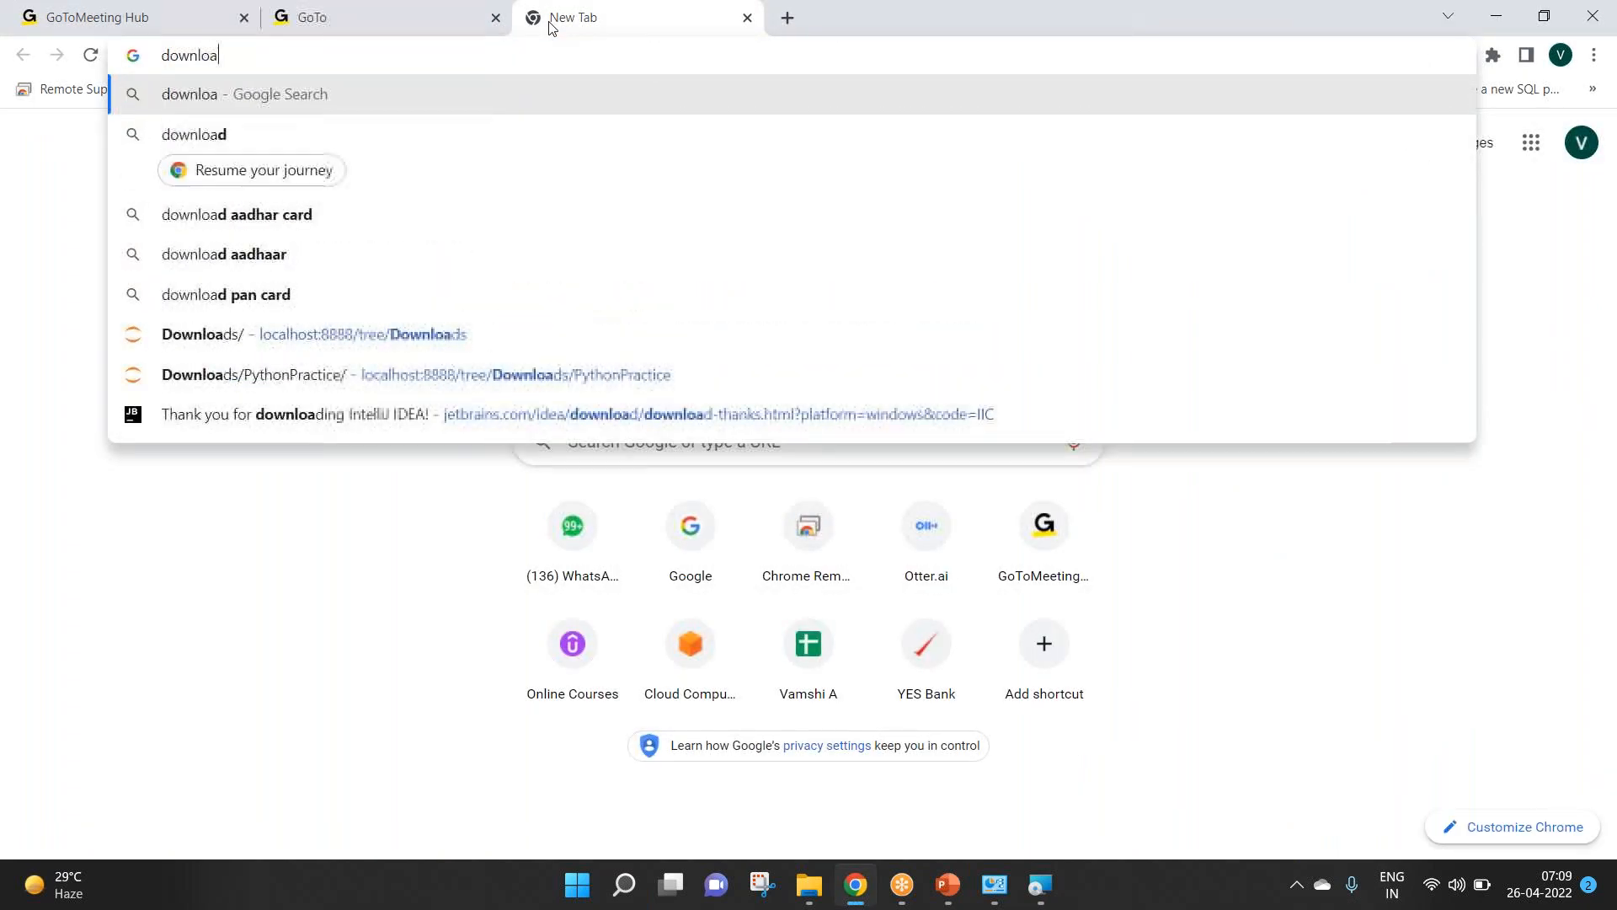
pyautogui.write('d virt')
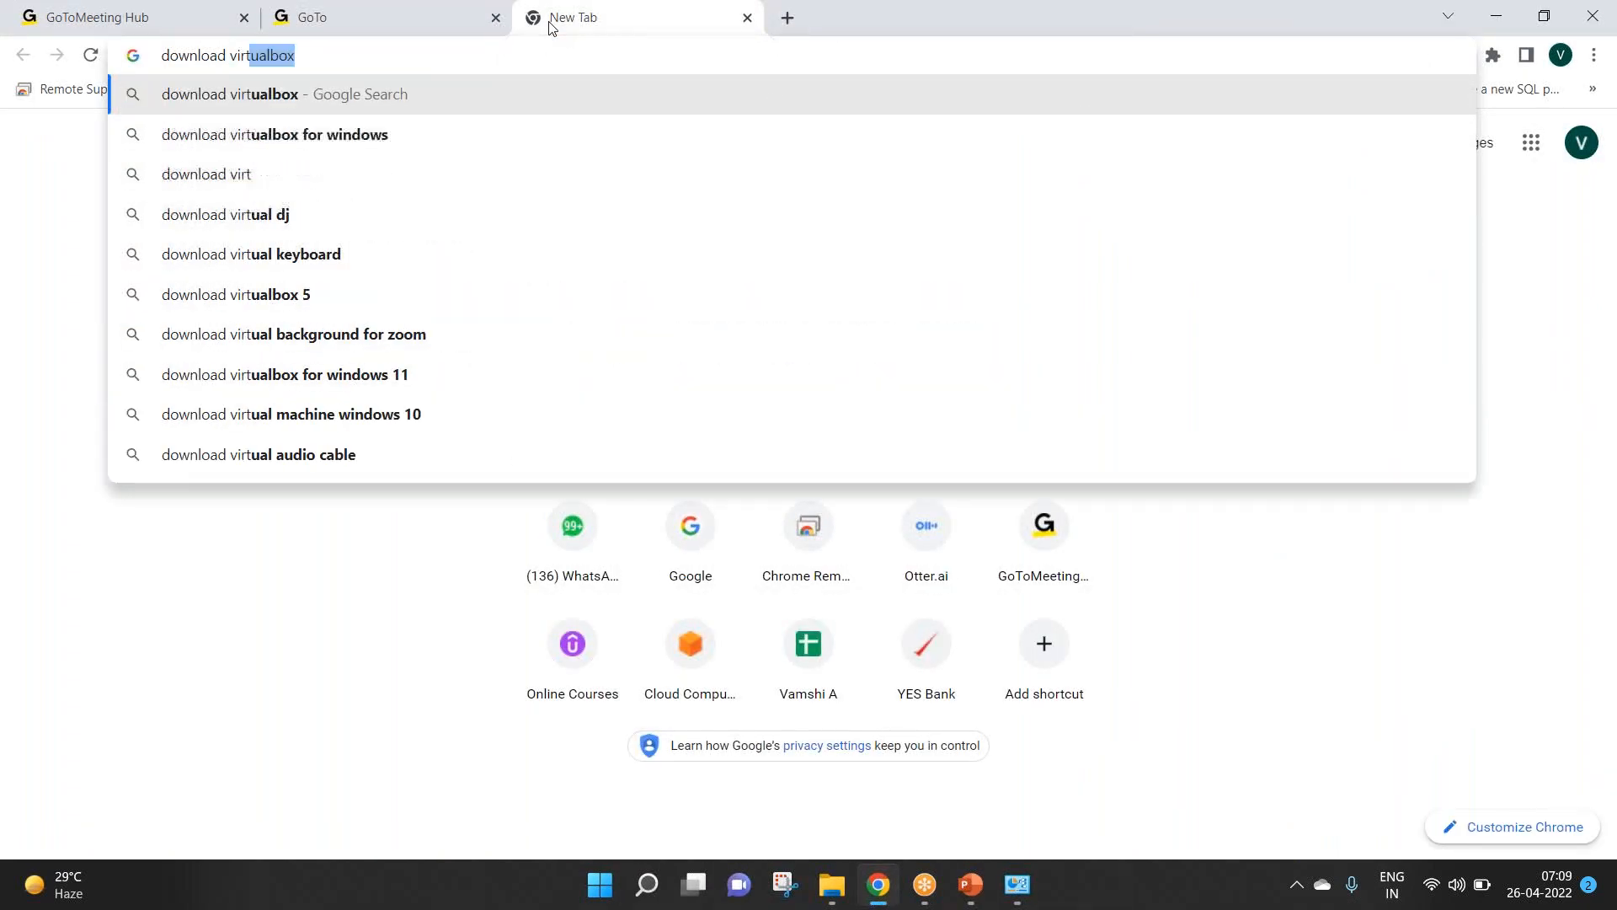
pyautogui.write('ualbox')
pyautogui.press('Return')
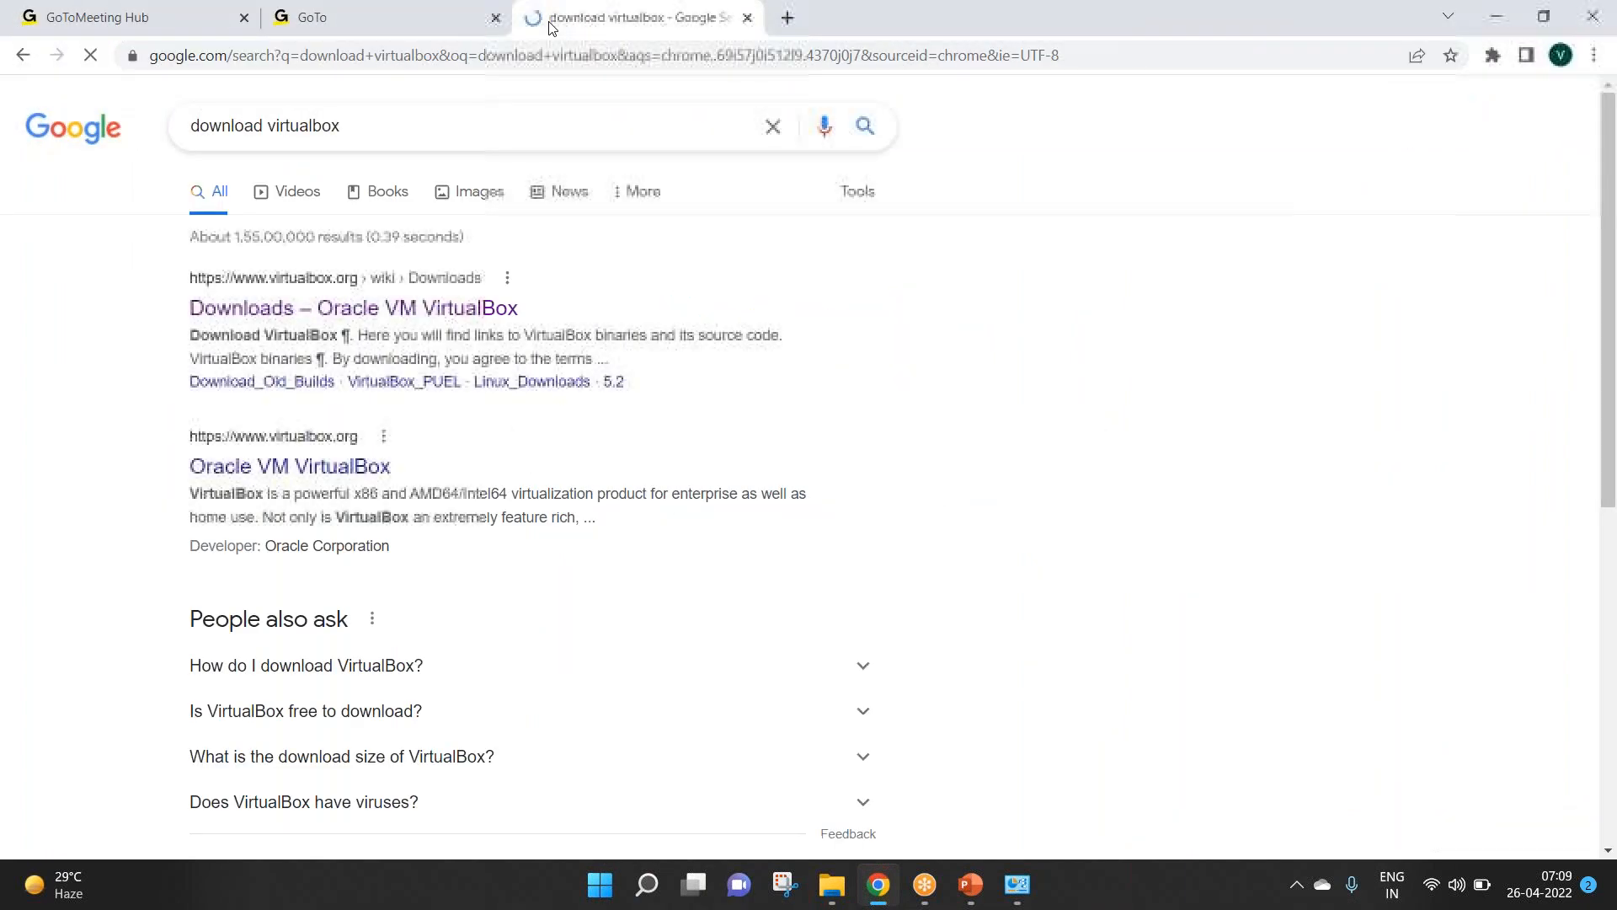
pyautogui.click(300, 323)
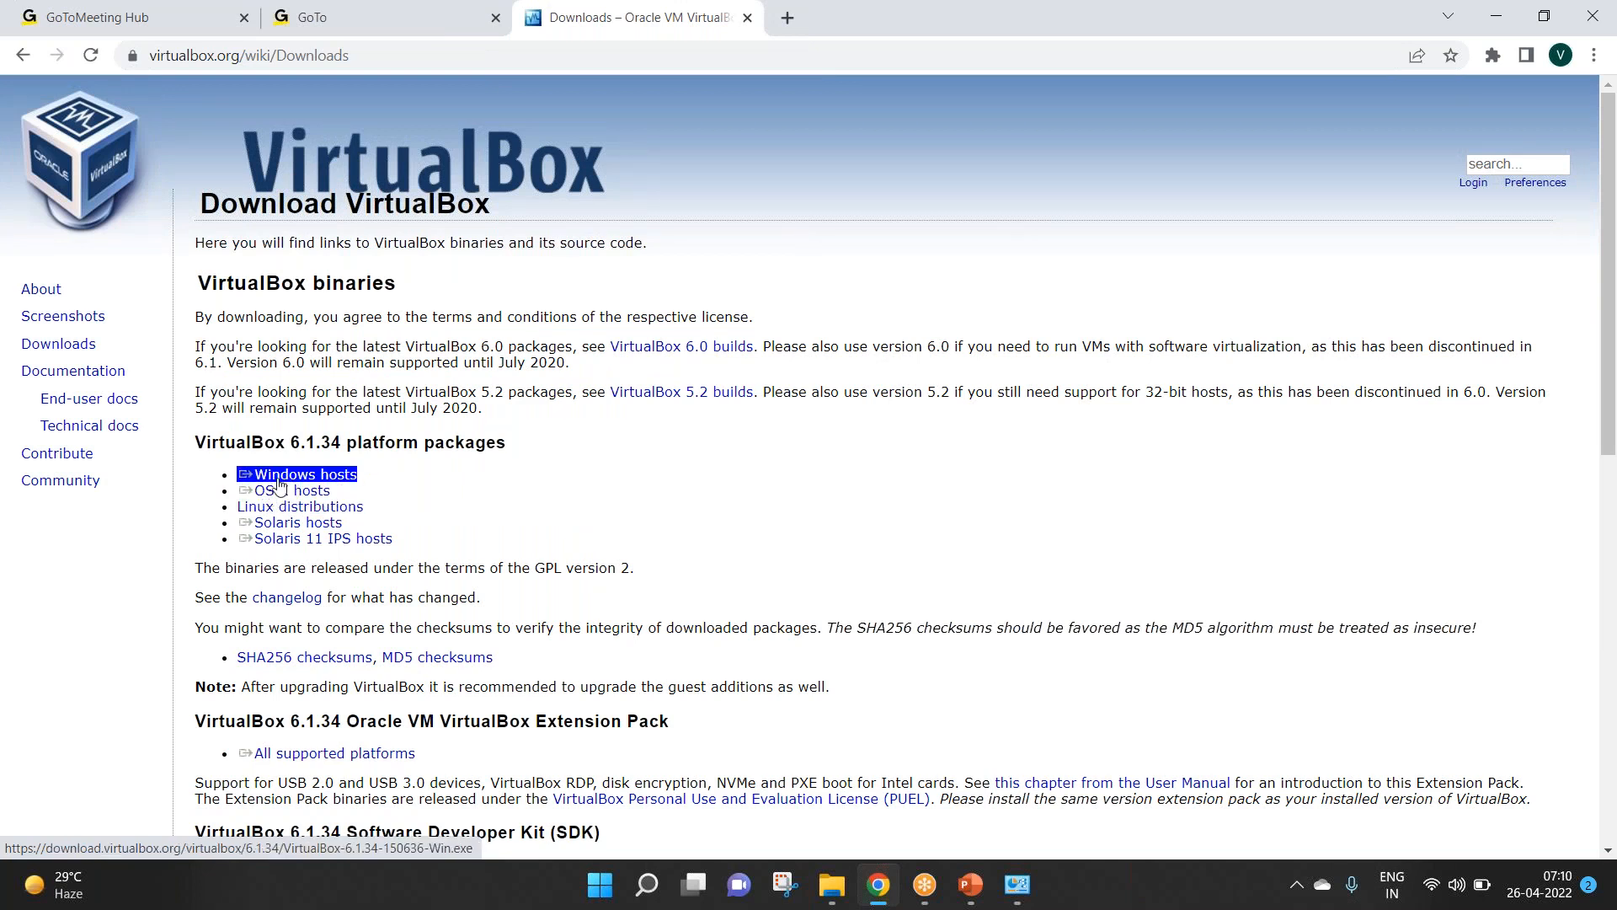
pyautogui.click(278, 485)
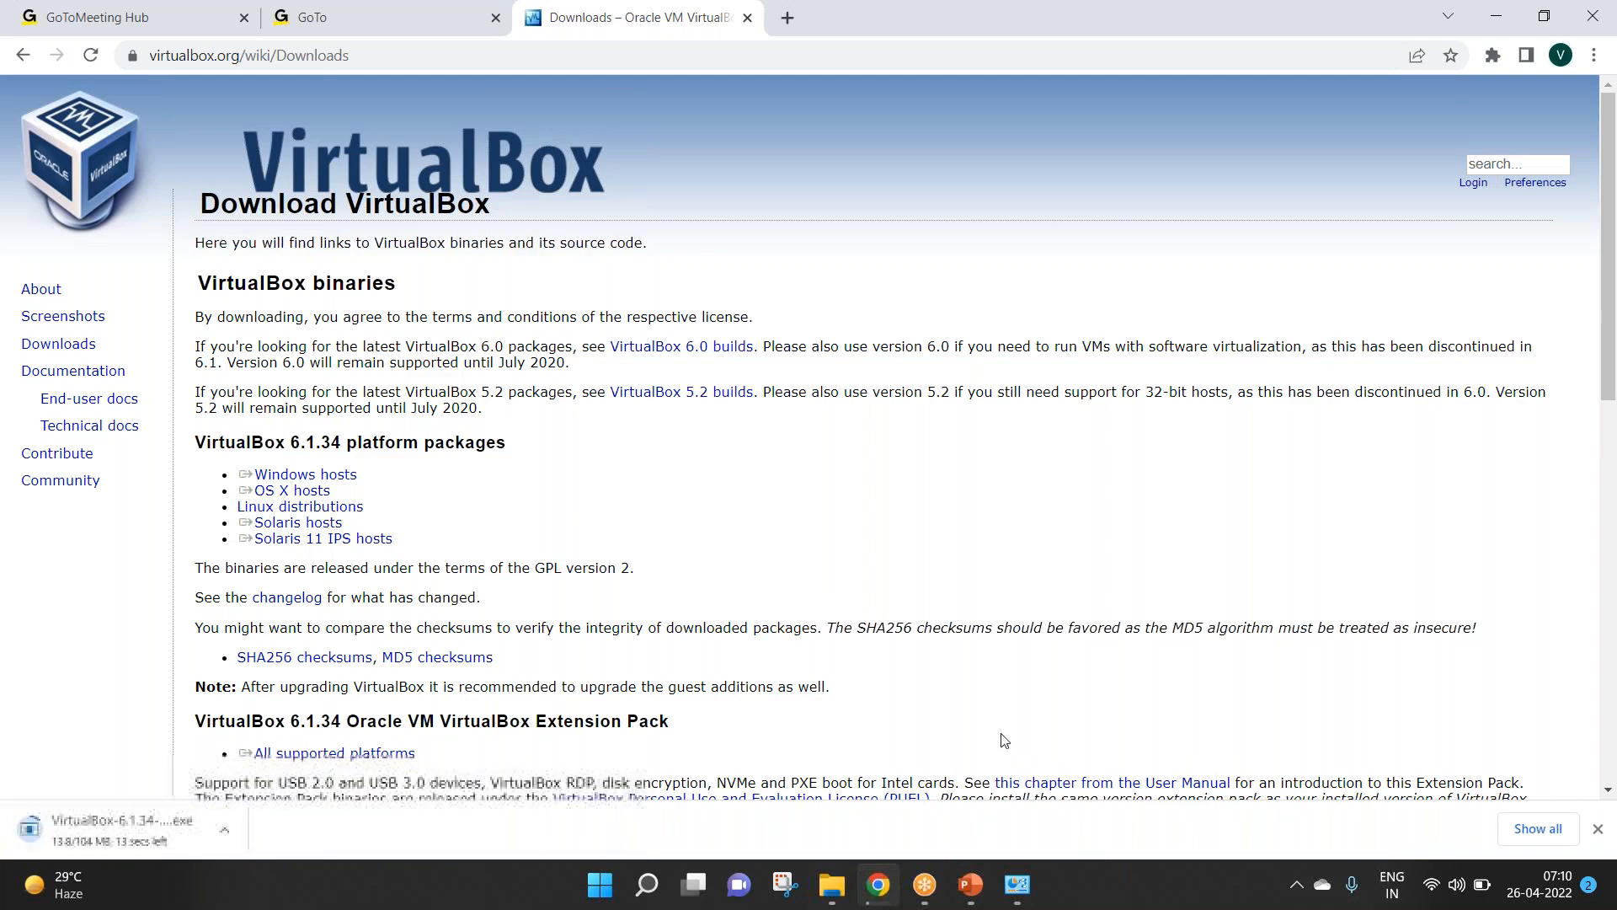
# Step: Switch to Programs and Features, check the installed programs for an Oracle VirtualBox entry, and close the window
pyautogui.click(1017, 893)
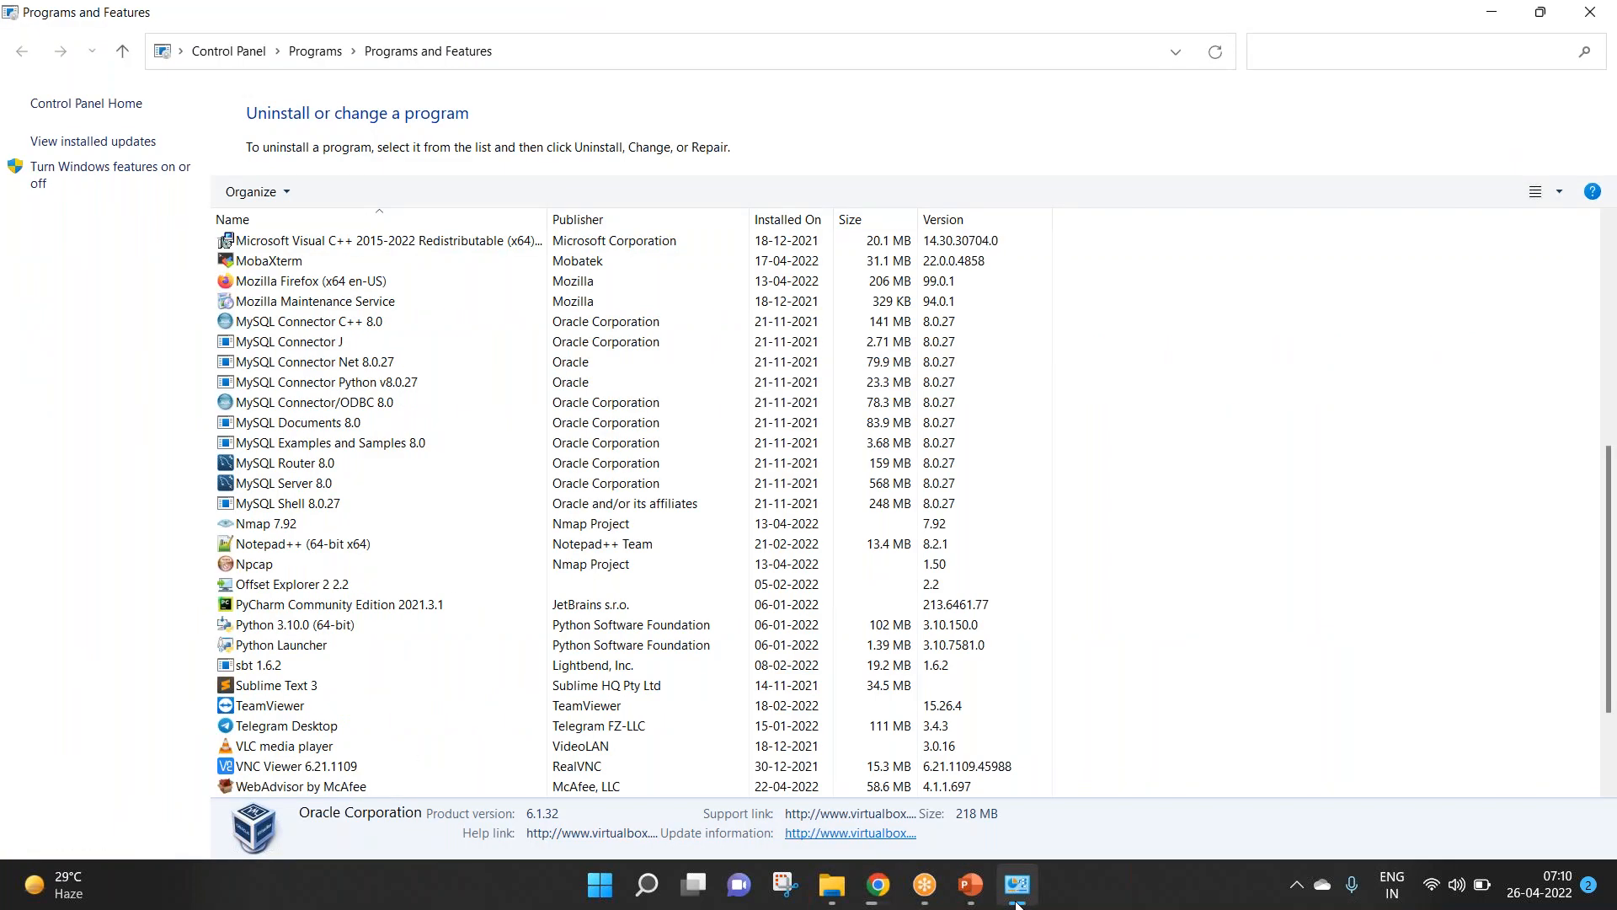
pyautogui.click(447, 721)
pyautogui.press('o')
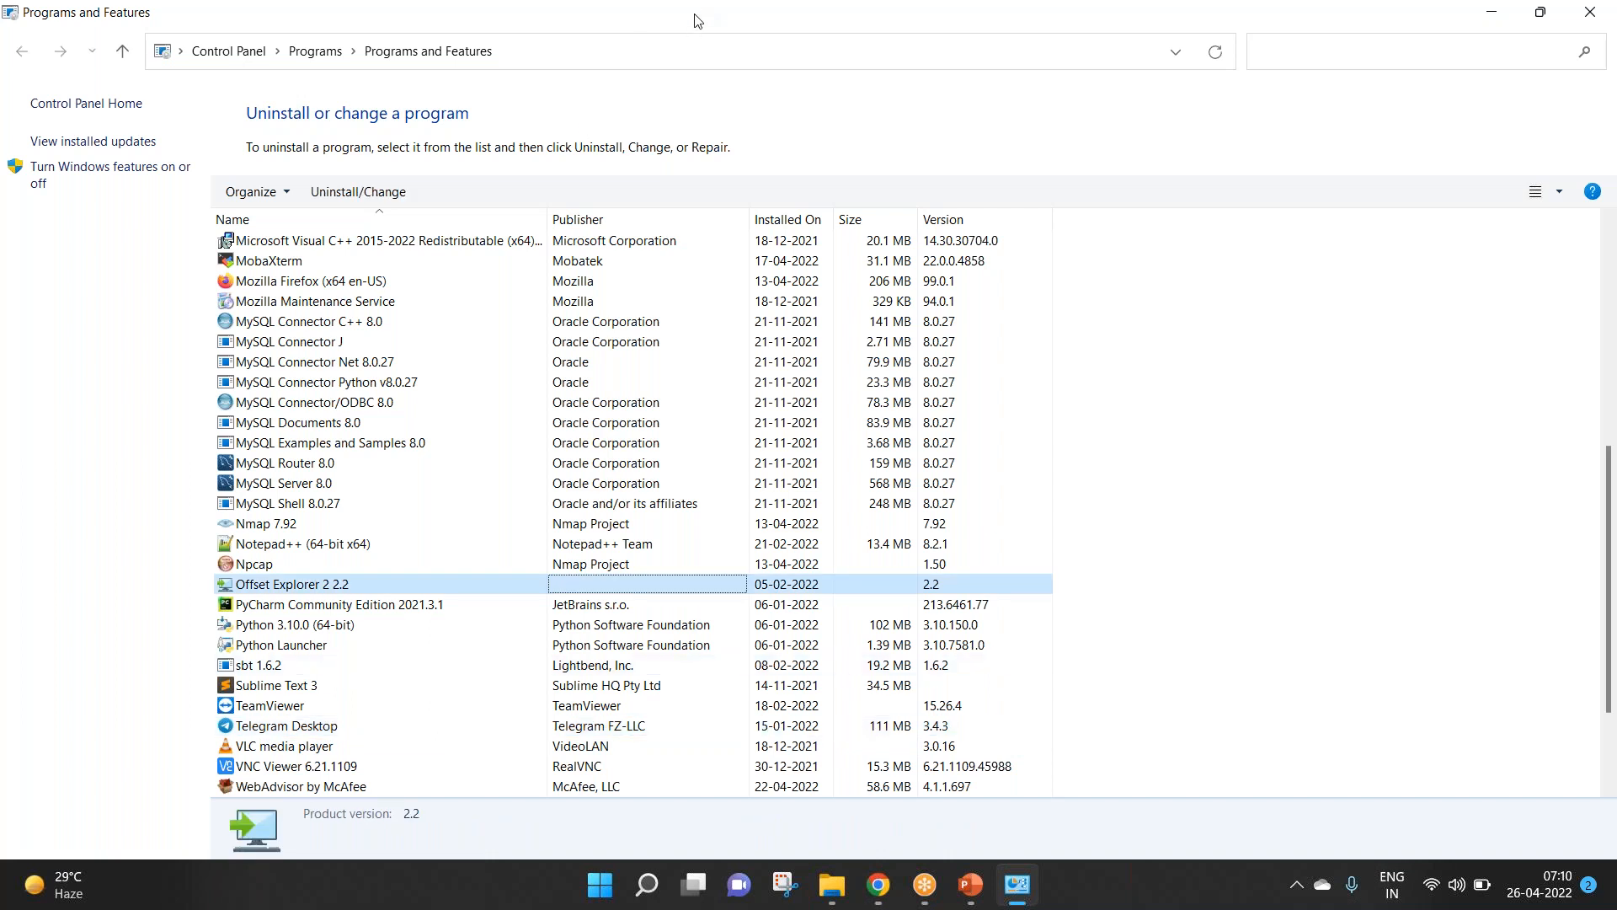
pyautogui.moveTo(695, 16); pyautogui.dragTo(654, 126)
pyautogui.click(1214, 135)
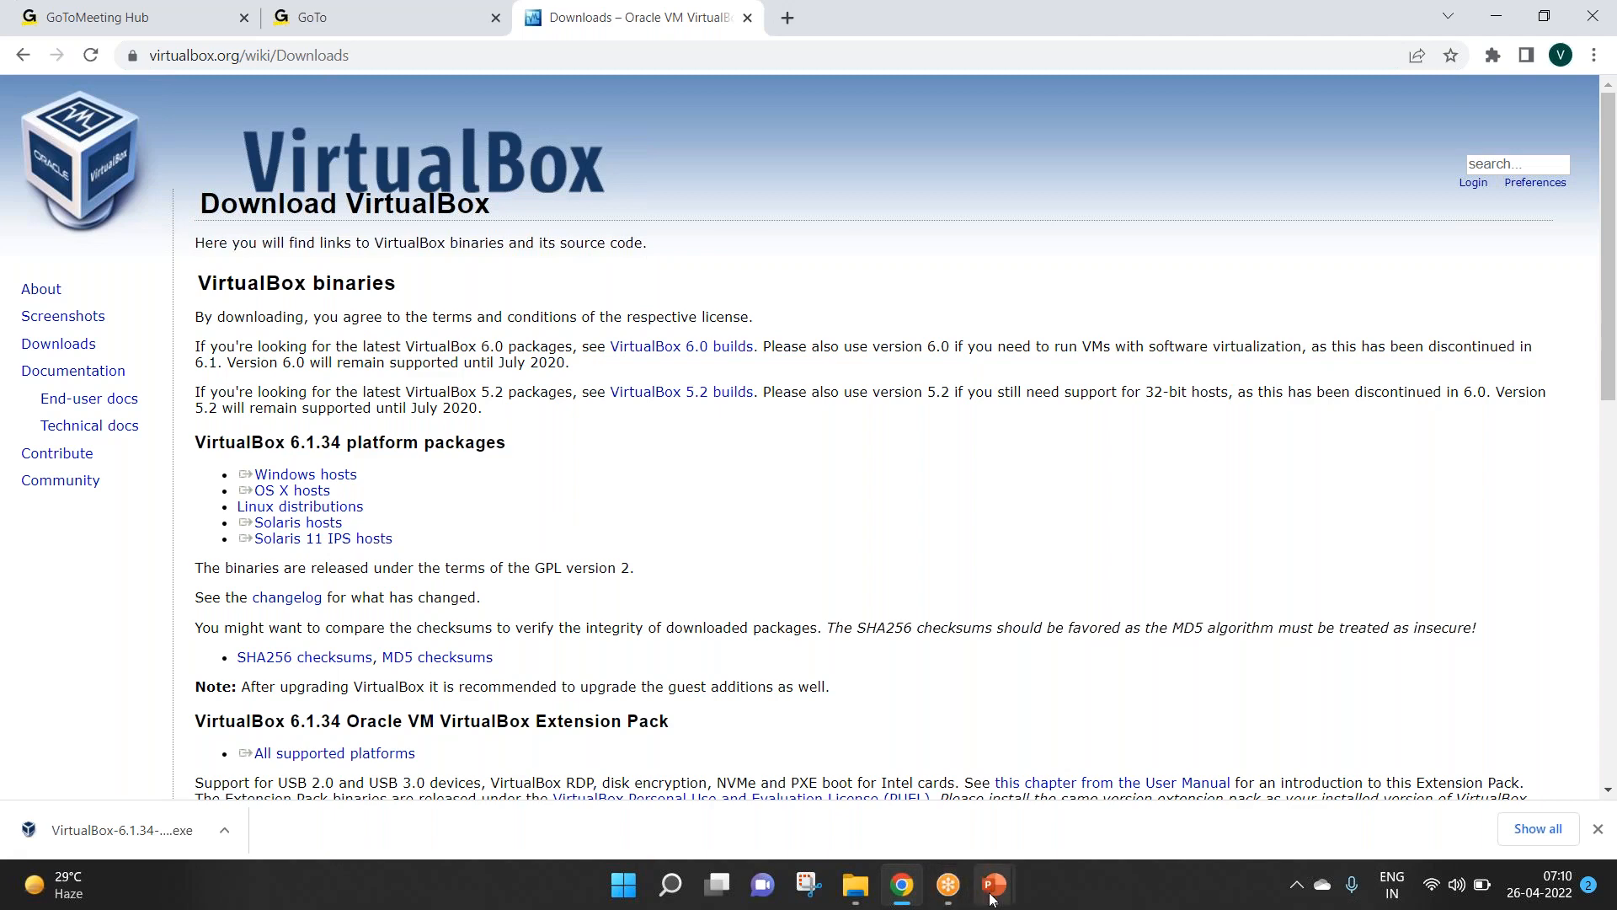
# Step: Switch to the PowerPoint slide show and advance to the Custom Setup slide showing the VirtualBox install location
pyautogui.moveTo(992, 898)
pyautogui.click(1000, 788)
pyautogui.press('Right')
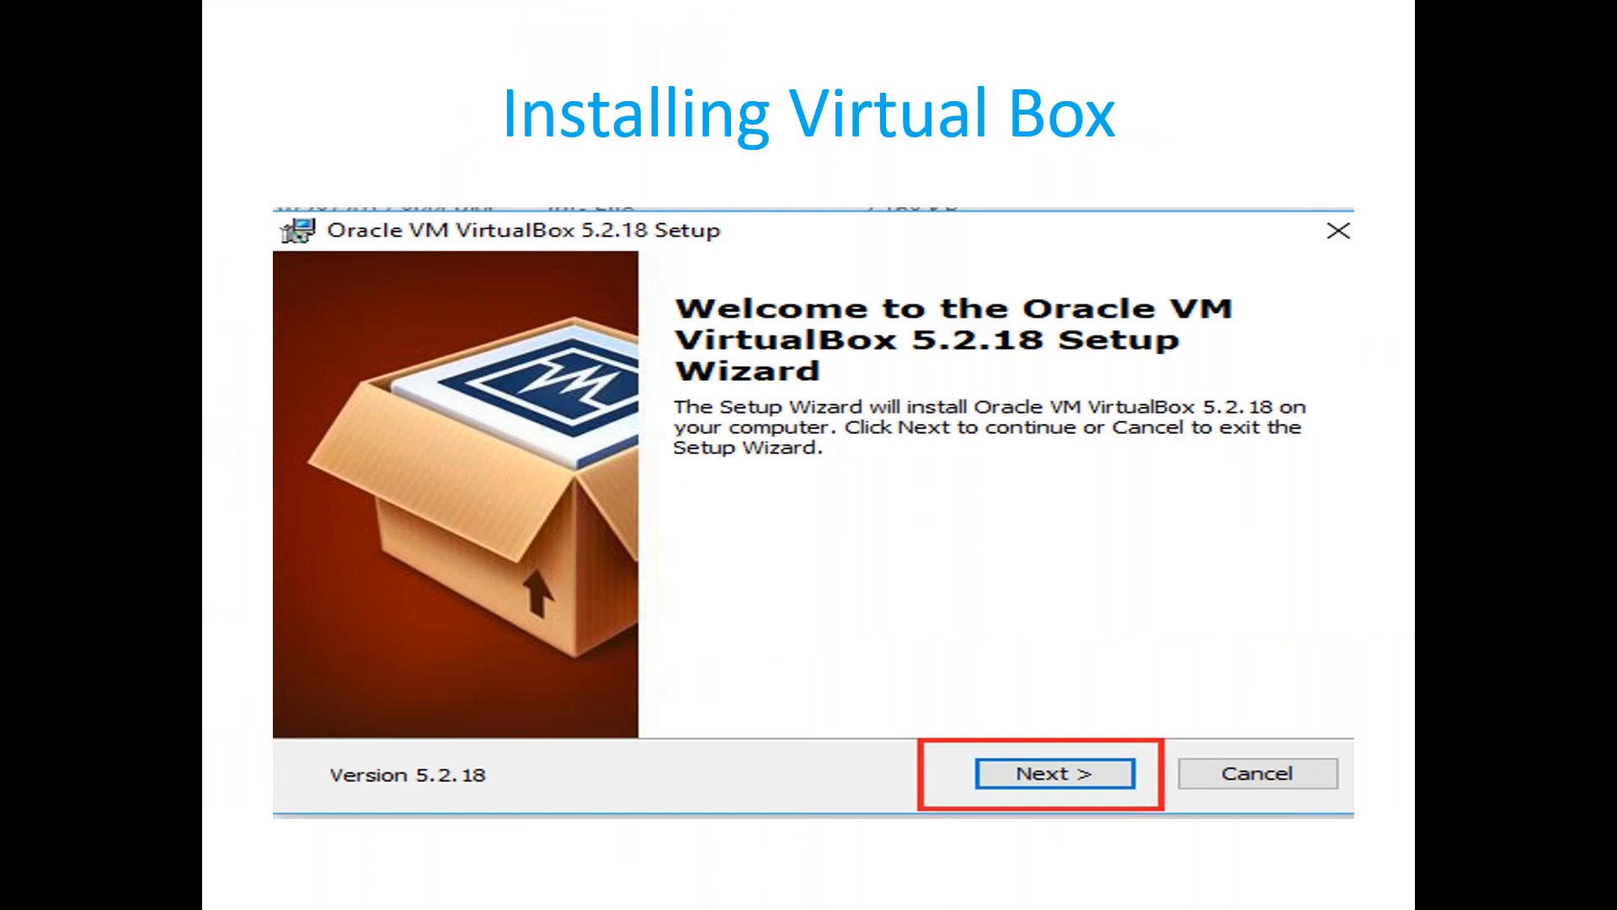
pyautogui.press('Right')
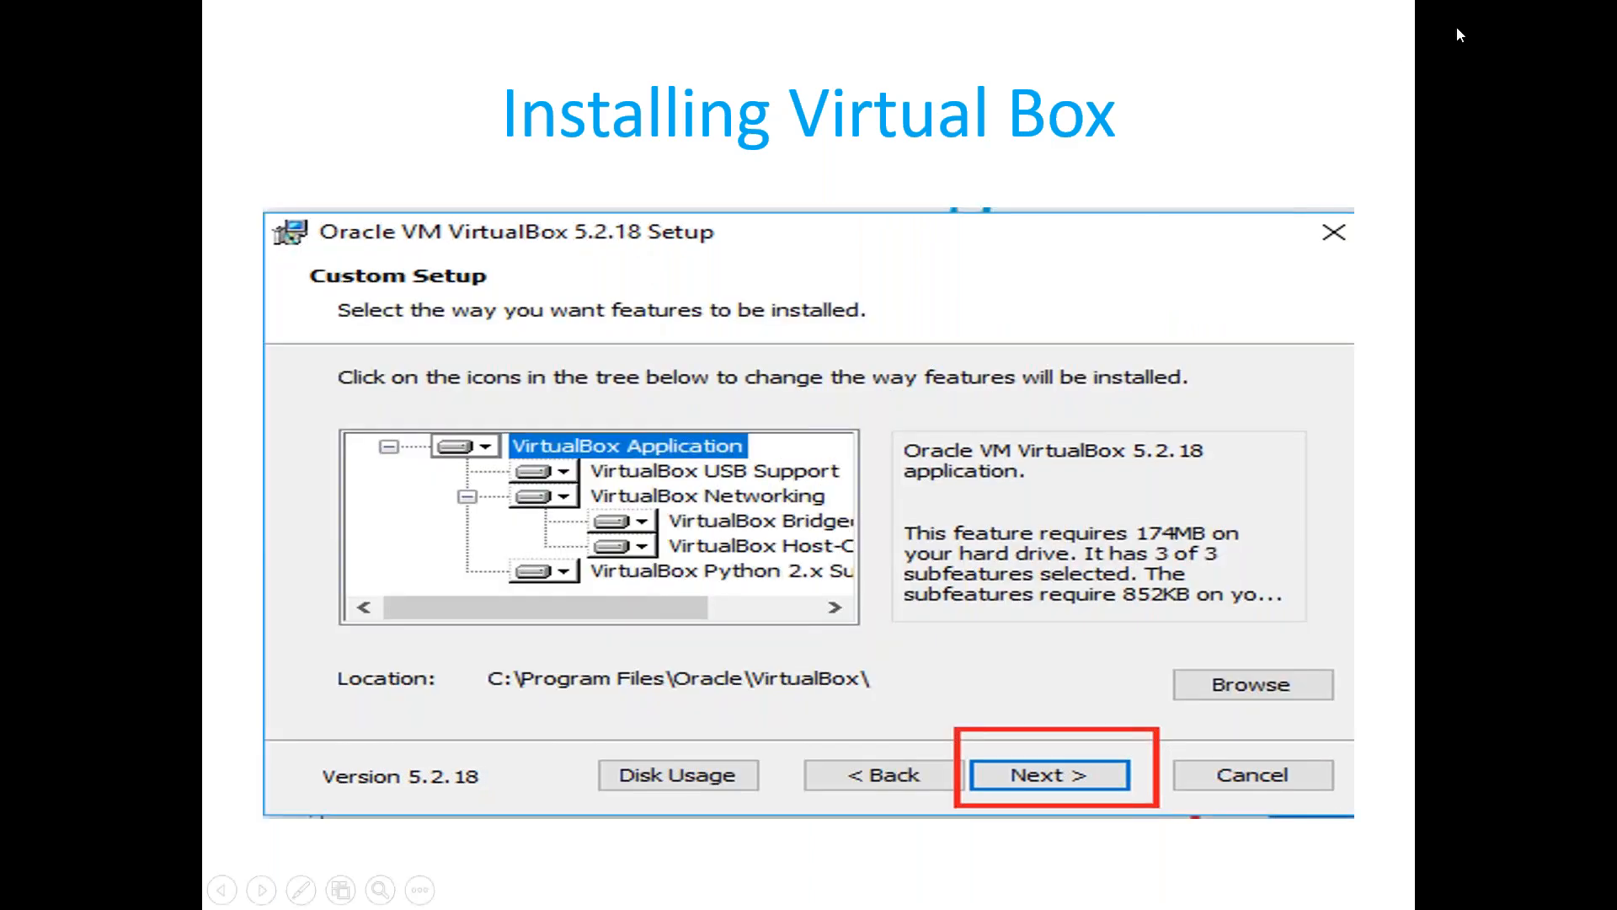
# Step: Underline the install location on the slide with the pen and draw tick marks at Browse and Next
pyautogui.hotkey('ctrl', 'p')
pyautogui.moveTo(486, 708); pyautogui.dragTo(876, 709)
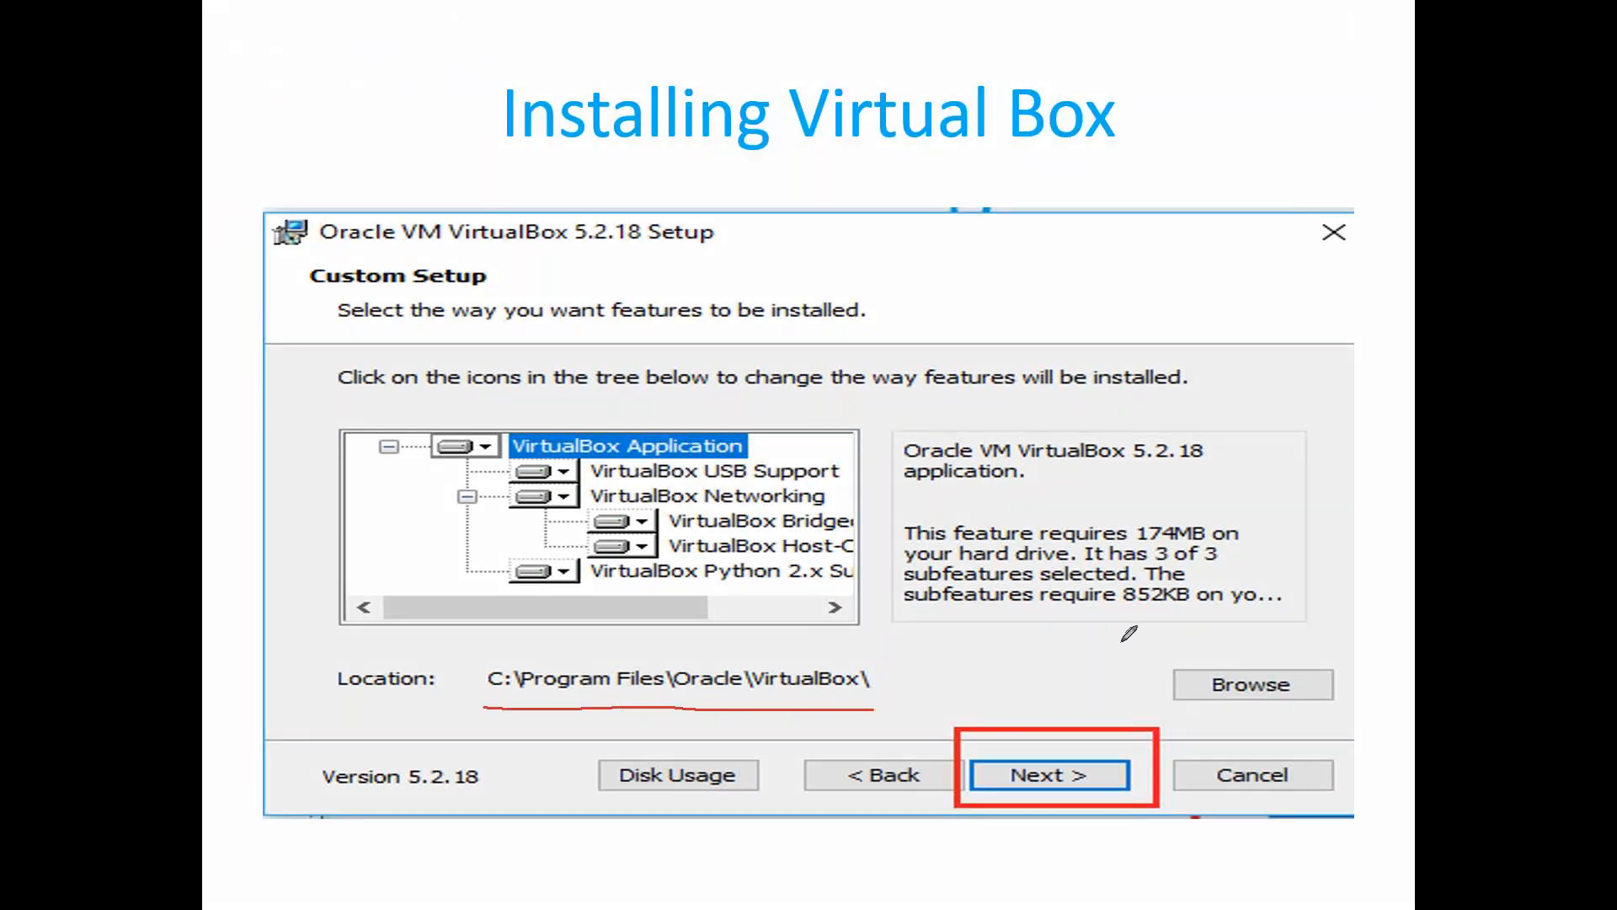
pyautogui.moveTo(1207, 652); pyautogui.dragTo(1337, 574)
pyautogui.moveTo(1035, 681); pyautogui.dragTo(1121, 614)
pyautogui.press('Escape')
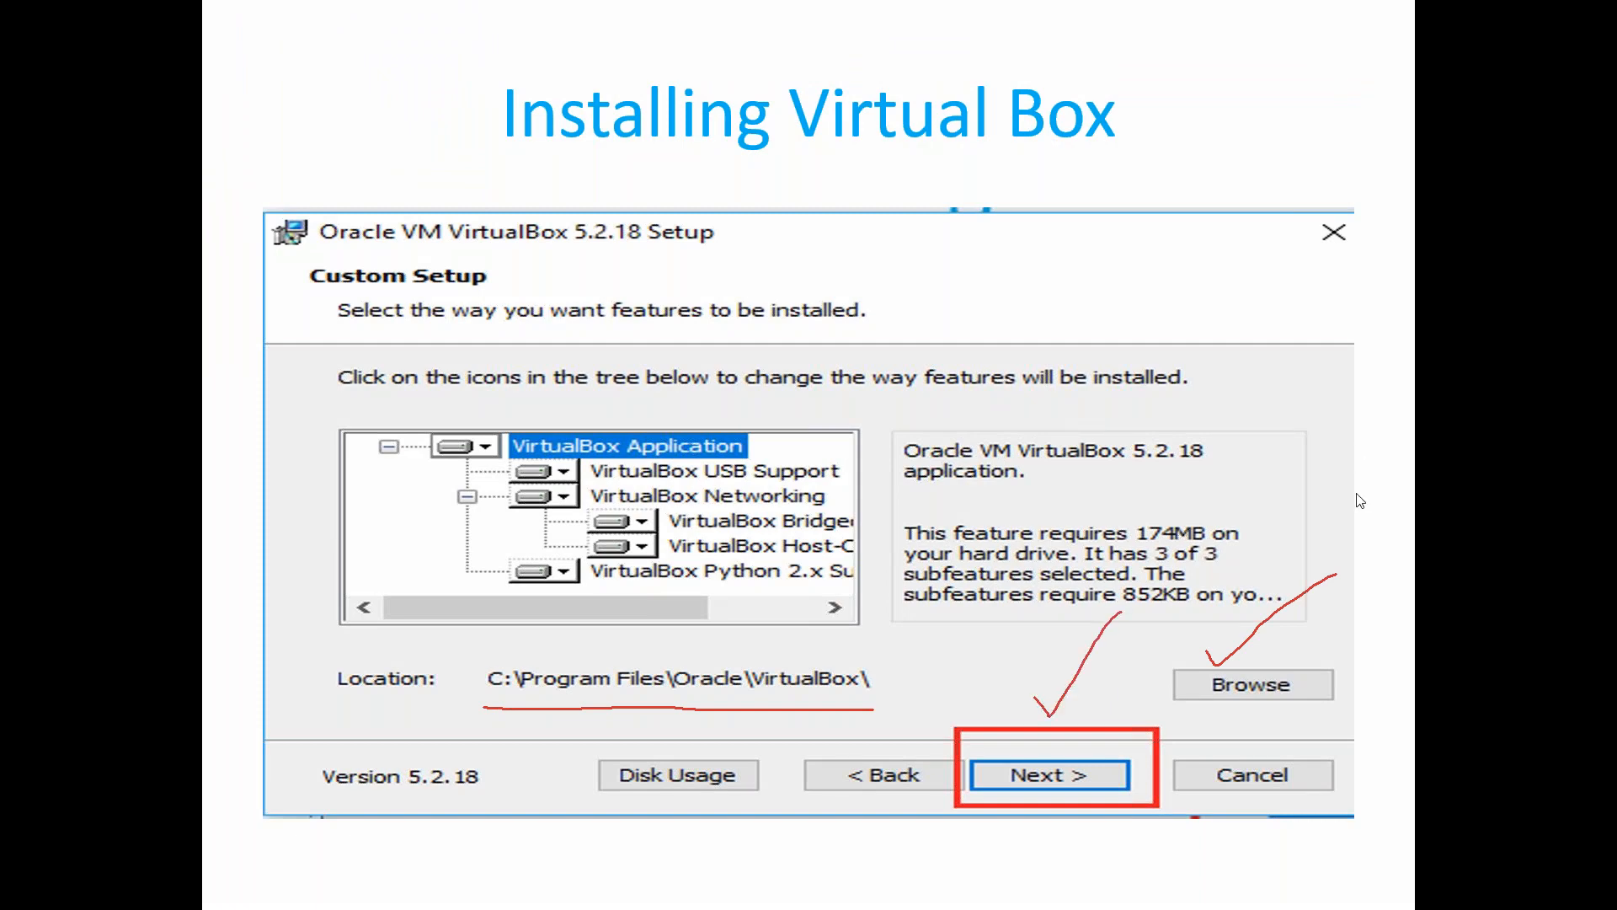
# Step: Review the remaining VirtualBox installation slides through the installation-complete slide, and return to the VirtualBox downloads page in Chrome
pyautogui.click(1350, 511)
pyautogui.click(1350, 383)
pyautogui.press('Right')
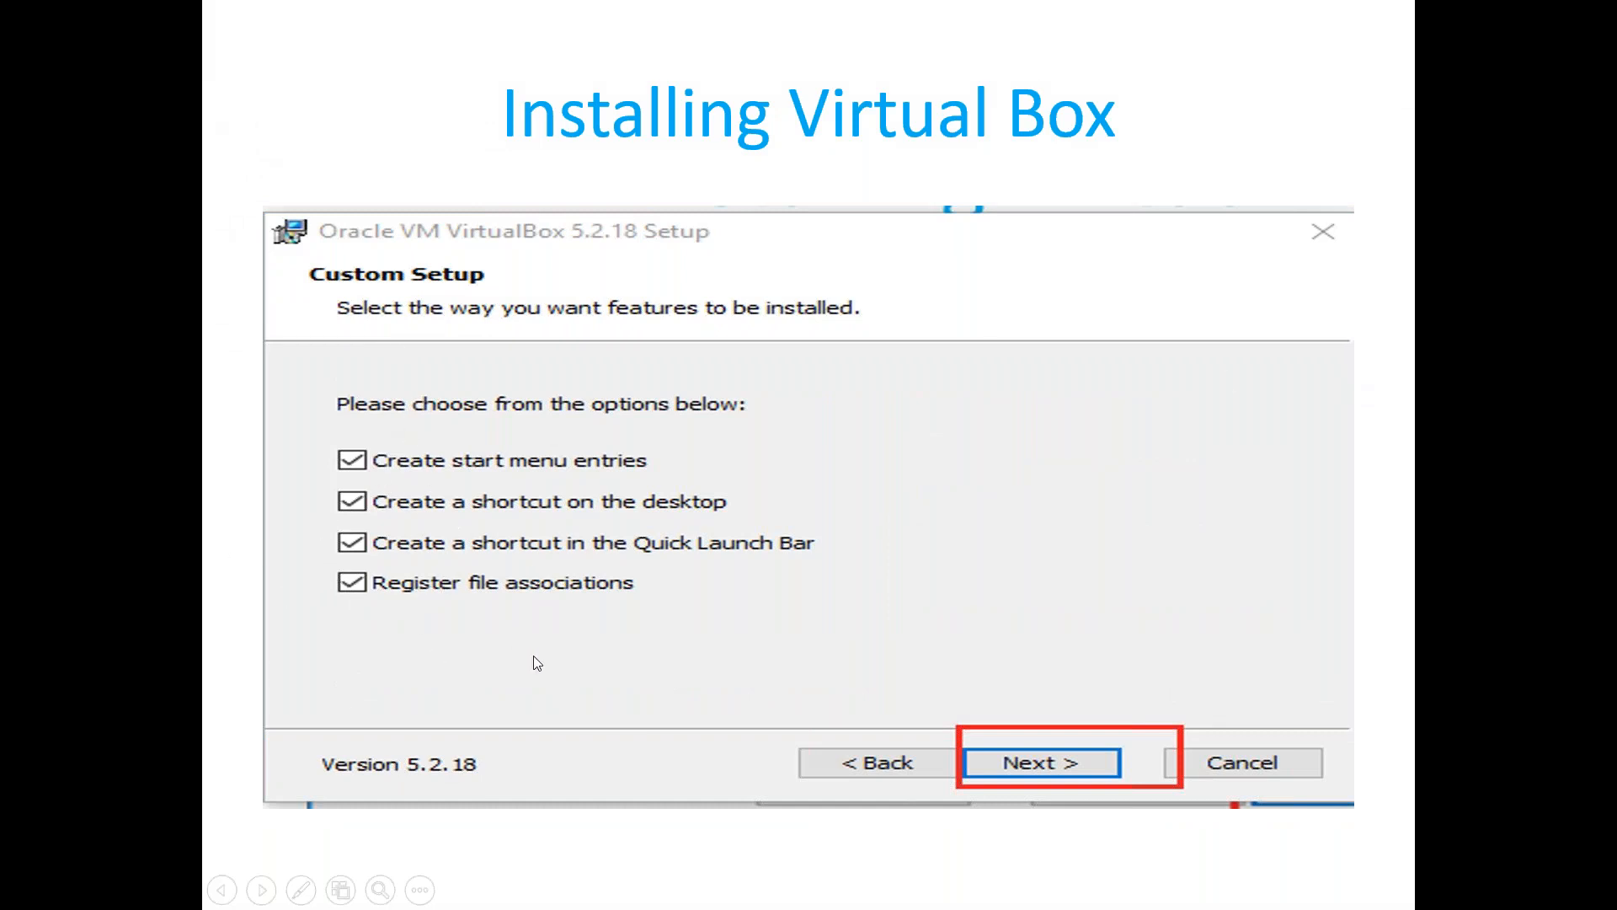
pyautogui.press('Right')
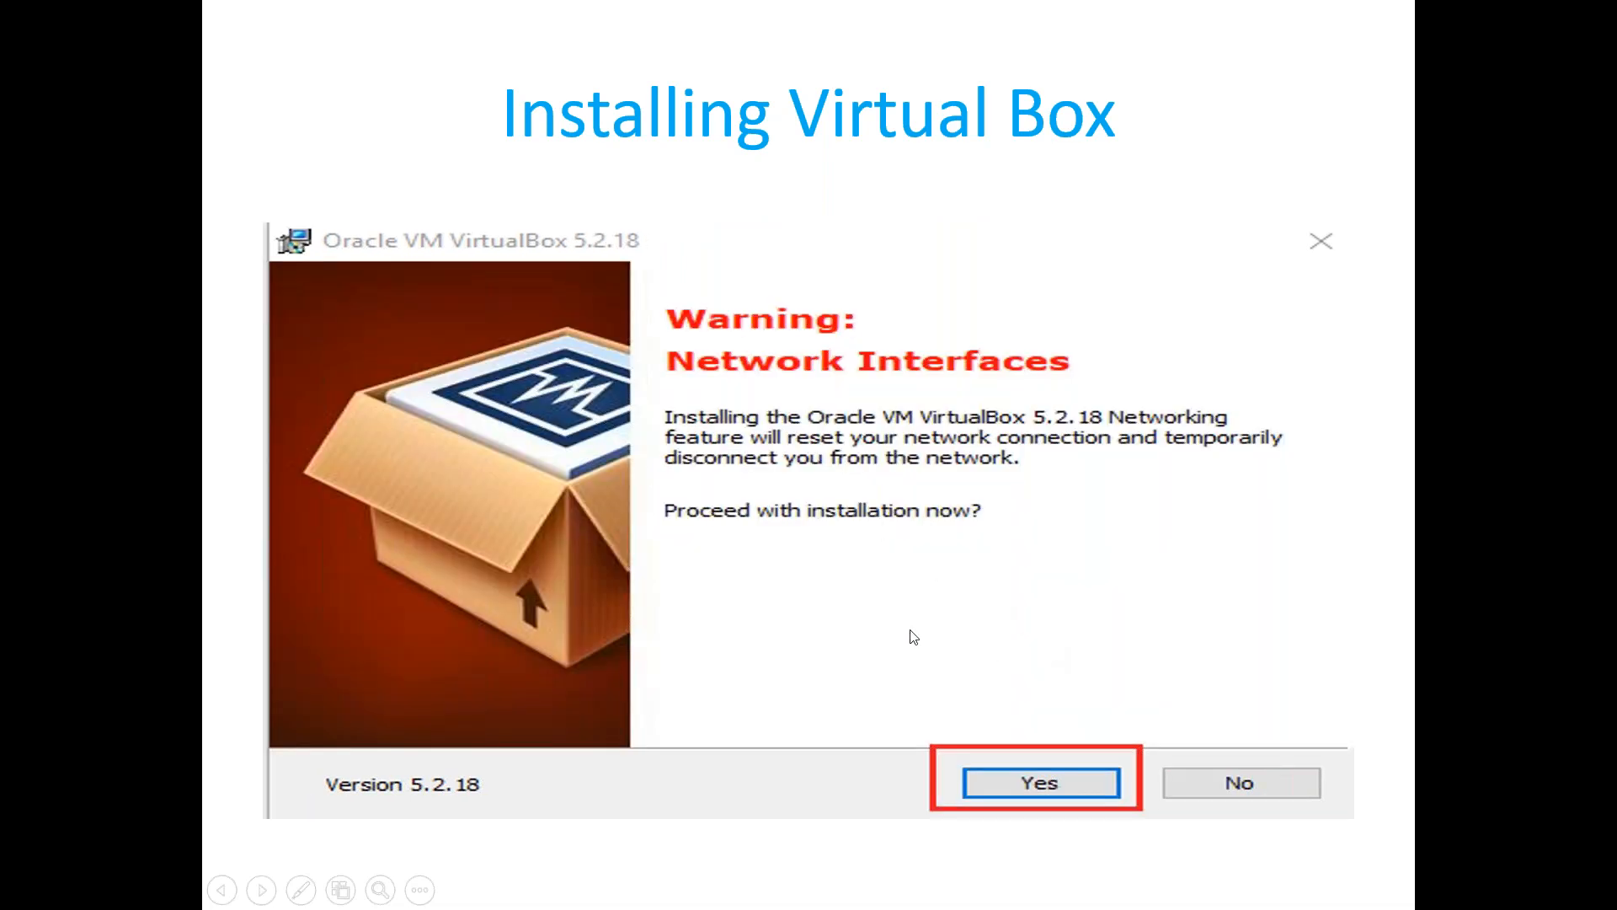
pyautogui.press('Right')
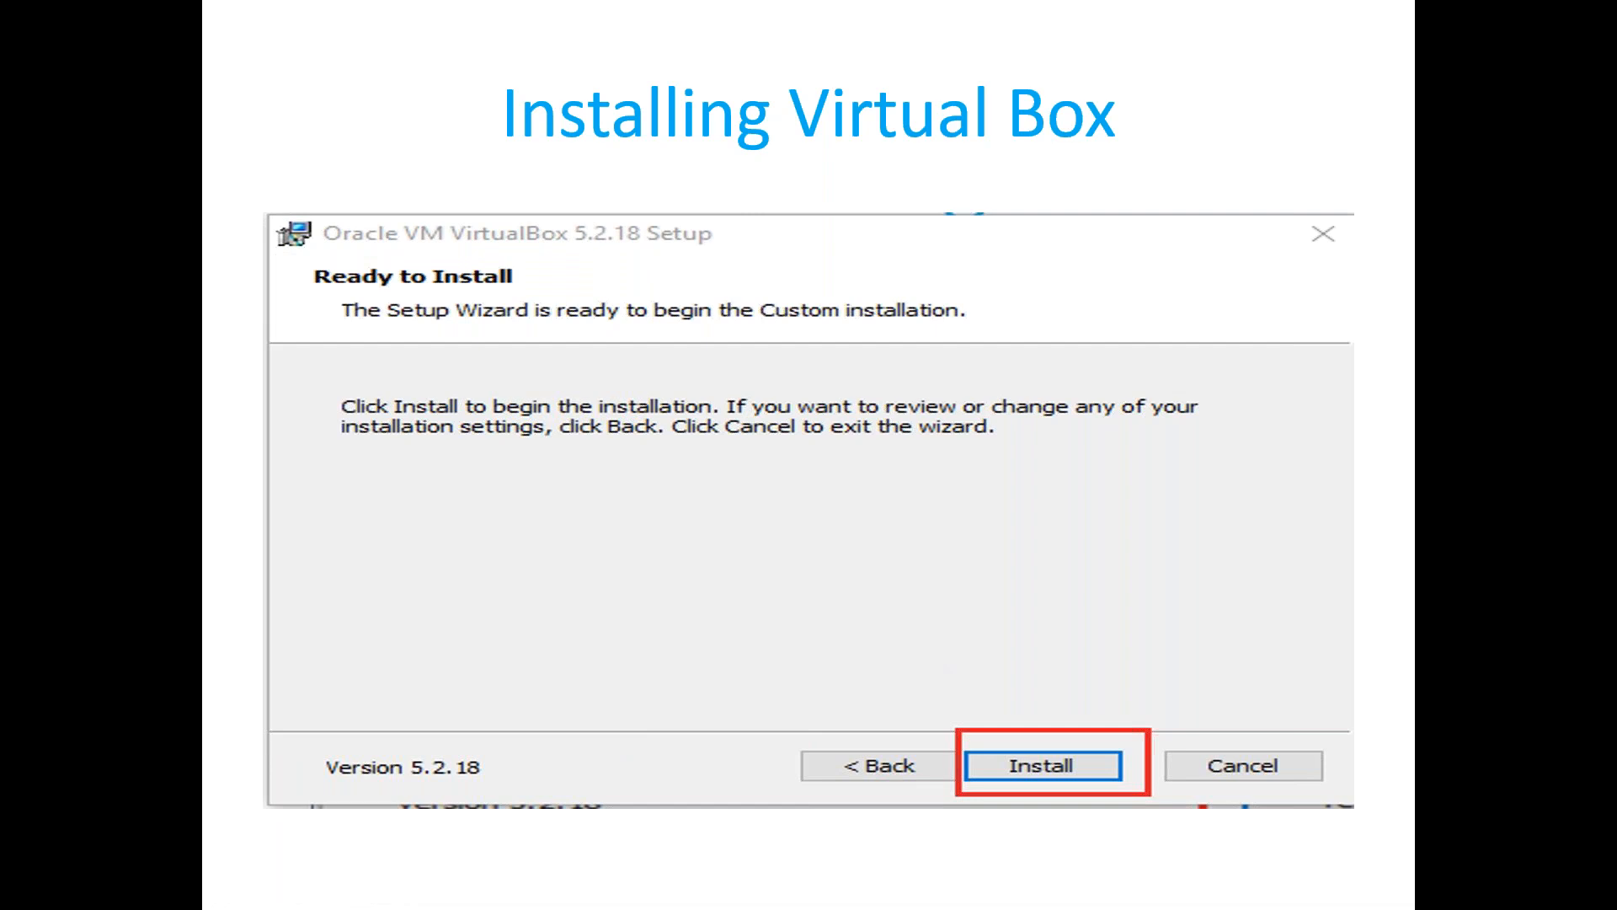
pyautogui.press('Right')
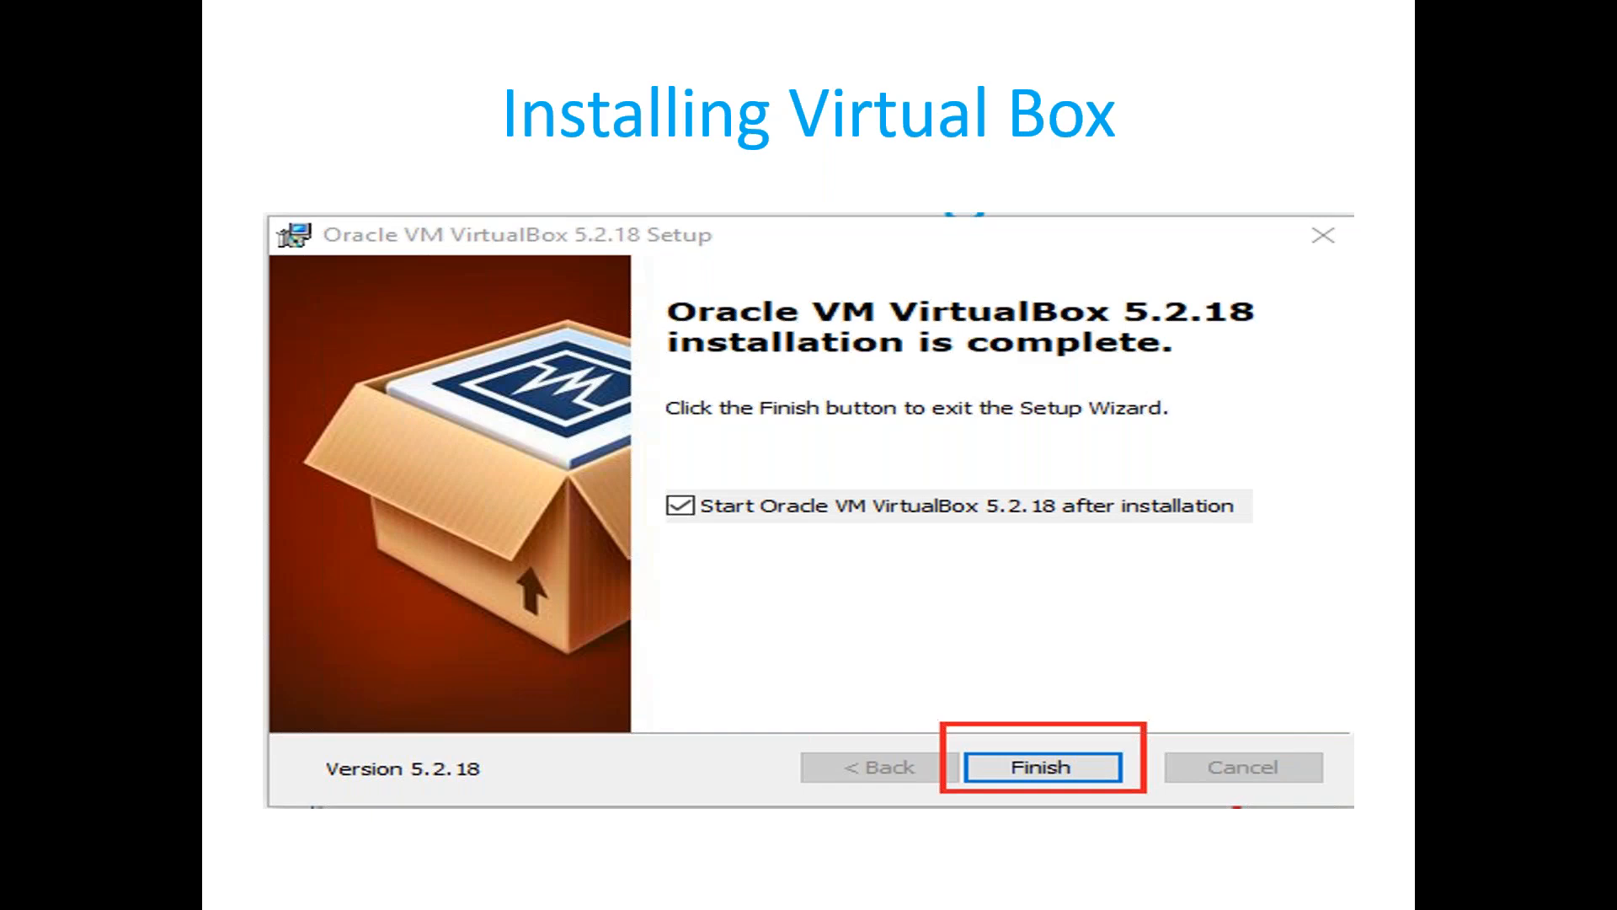
pyautogui.hotkey('alt', 'Tab')
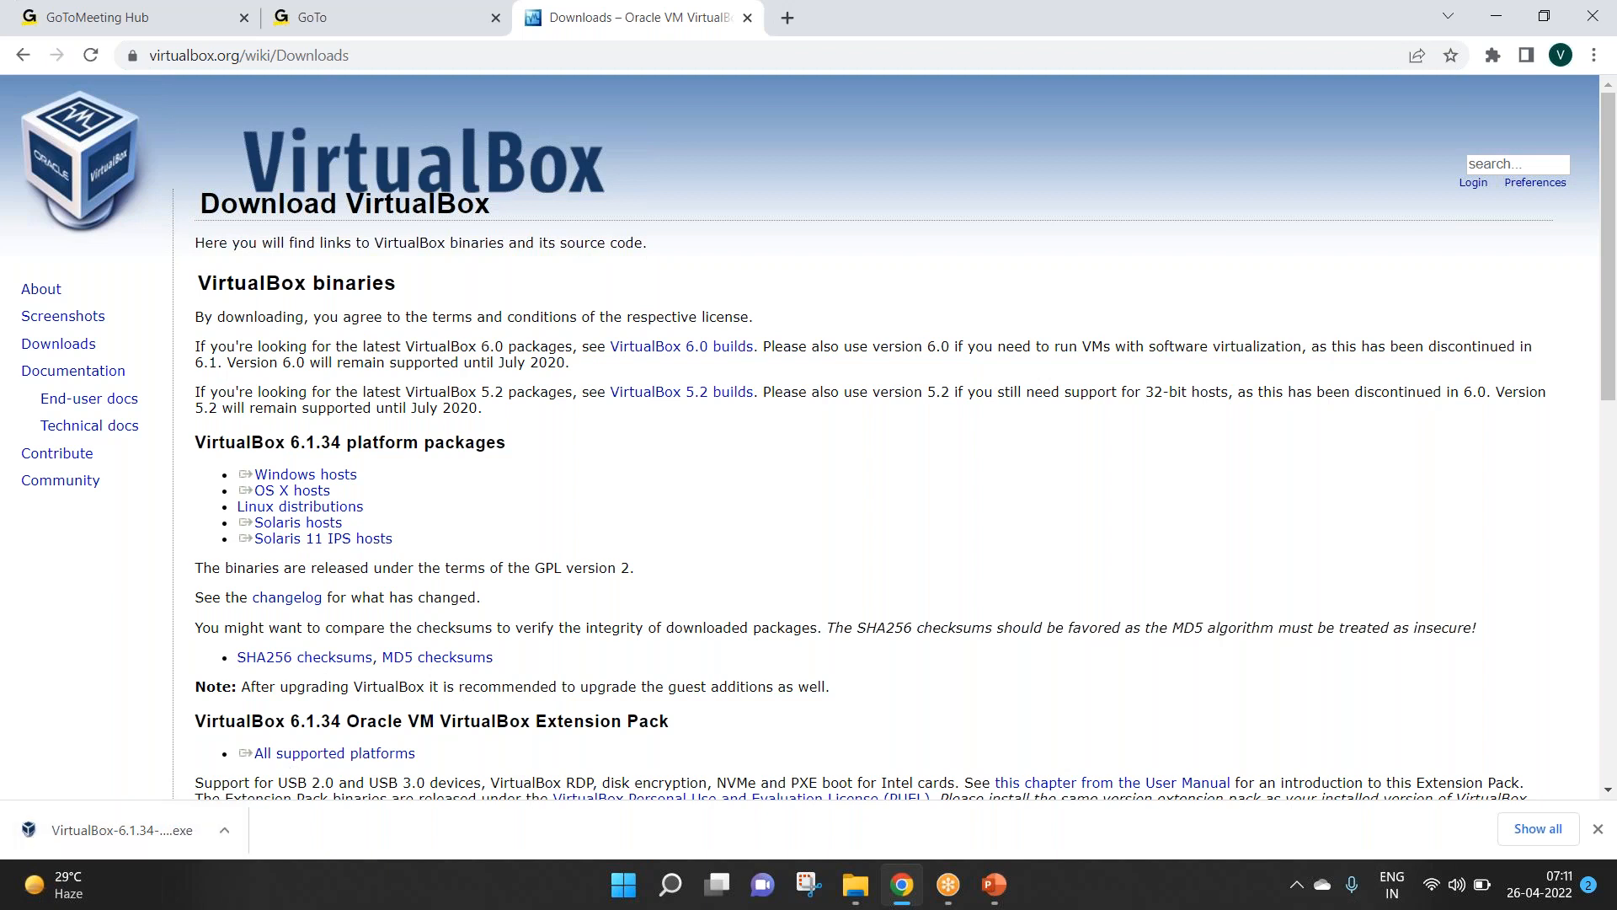
# Step: Run the downloaded installer and install Oracle VM VirtualBox 6.1.34 with the default options, leaving it set to start after installation
pyautogui.click(89, 831)
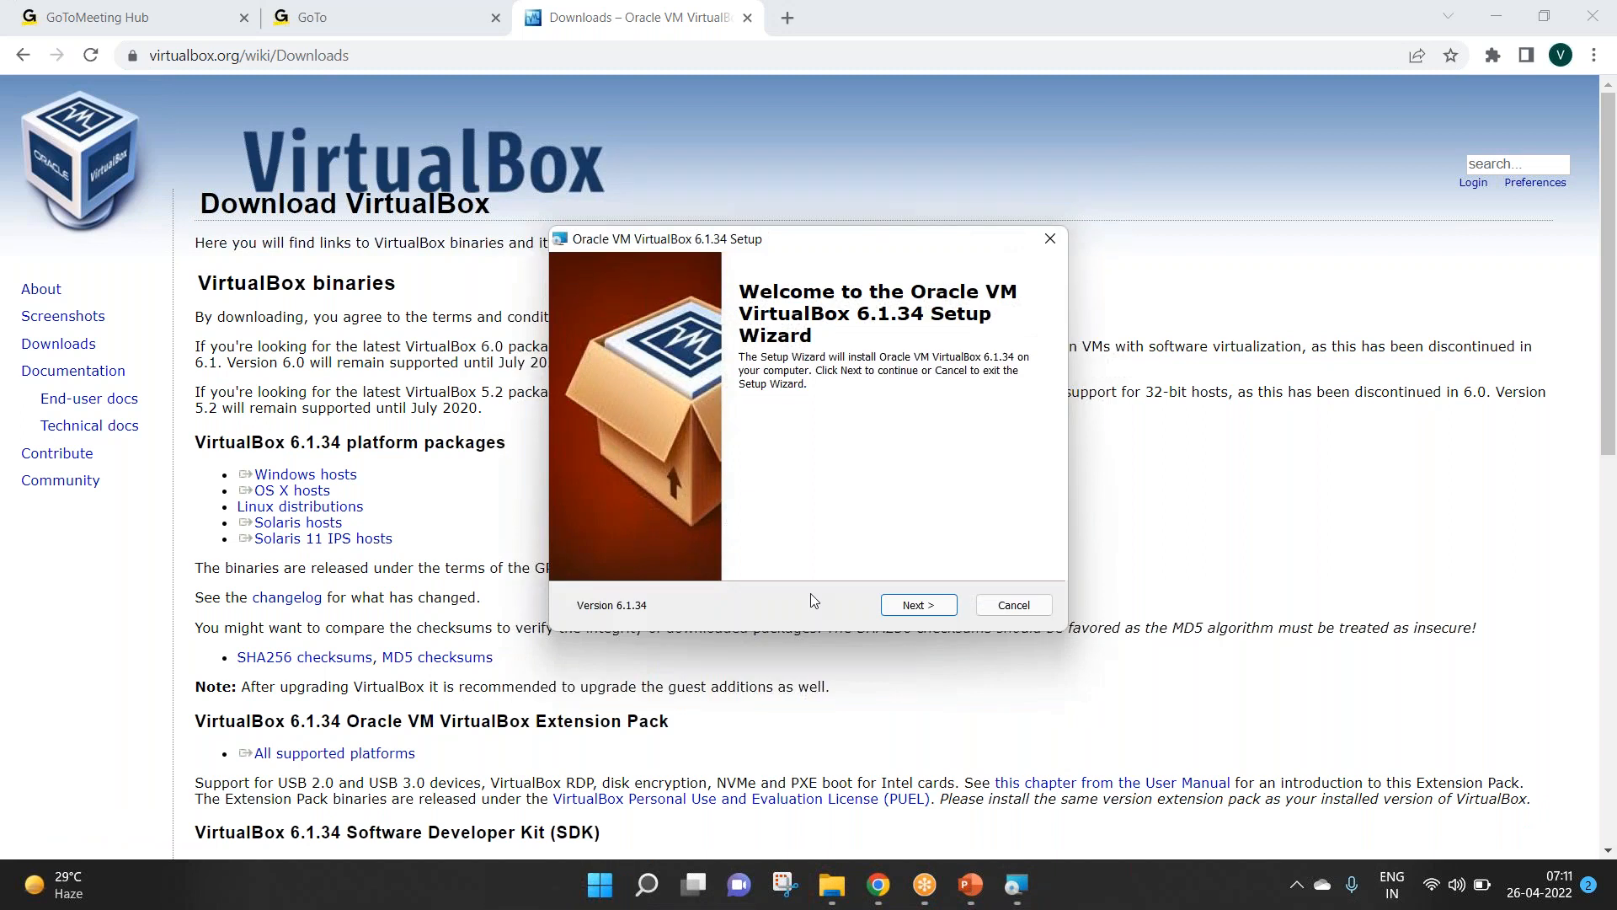
pyautogui.click(920, 606)
pyautogui.click(920, 606)
pyautogui.click(921, 606)
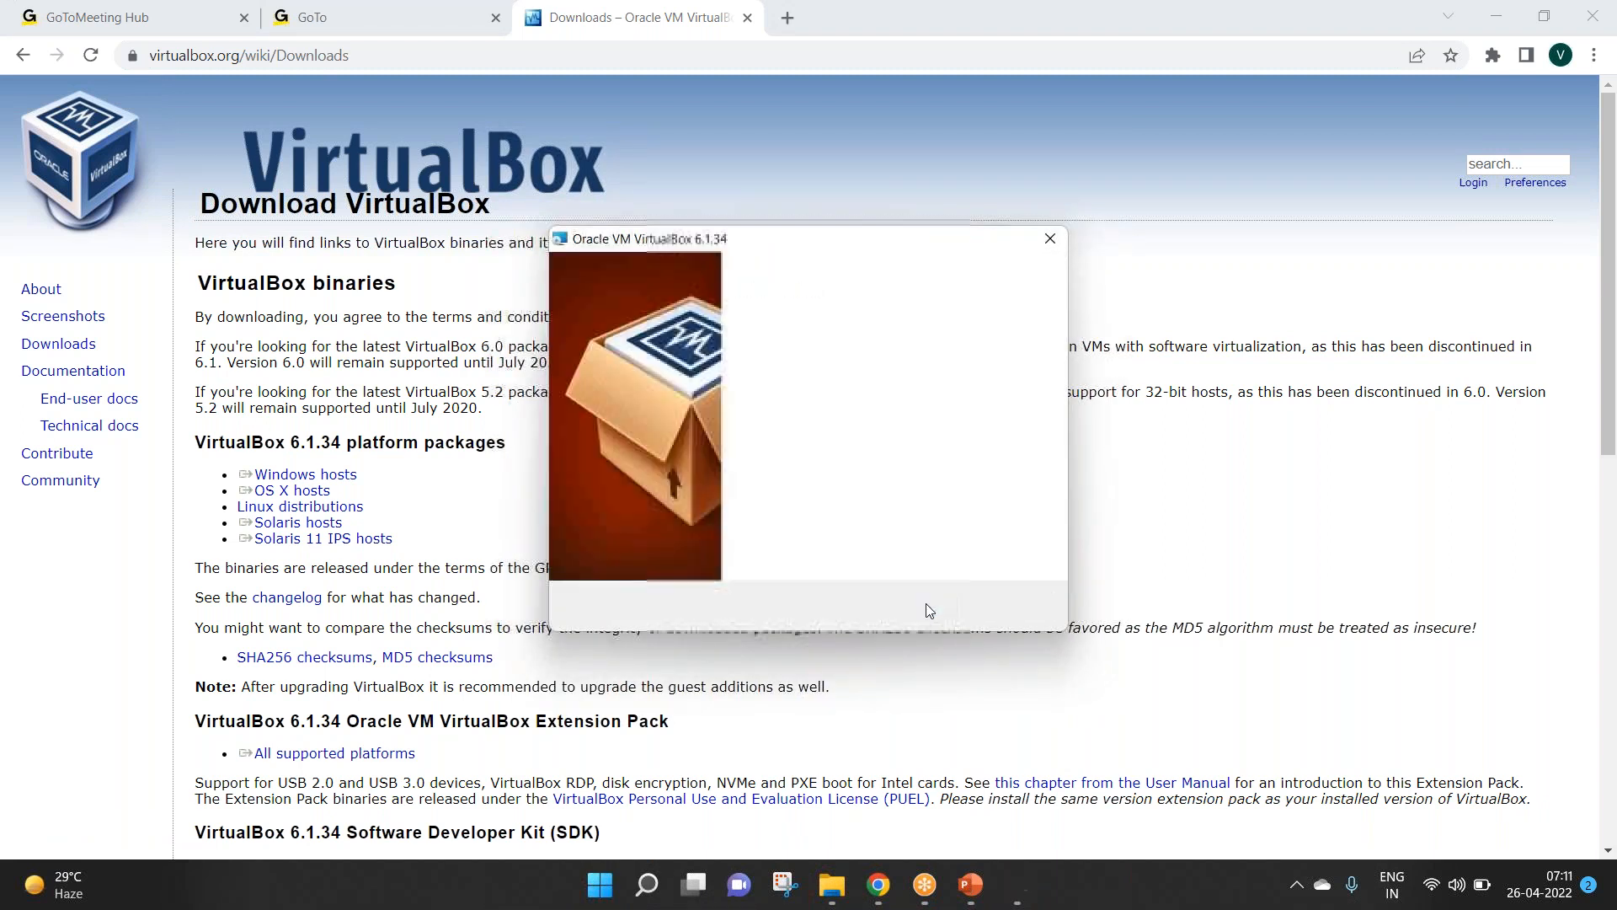
pyautogui.click(927, 603)
pyautogui.click(927, 603)
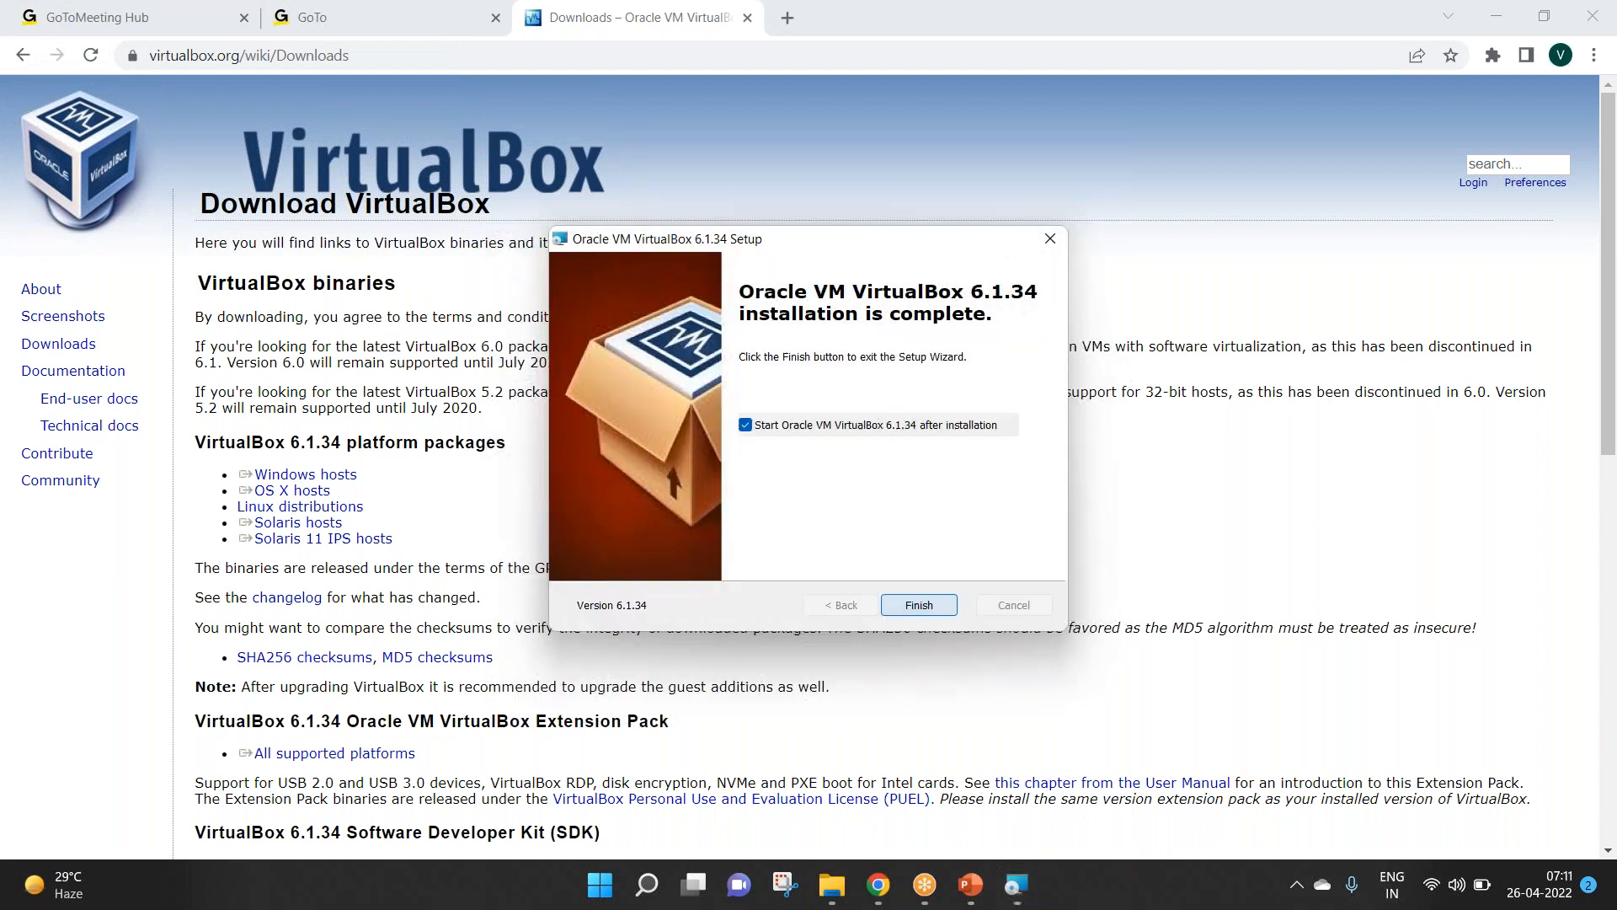
pyautogui.click(920, 604)
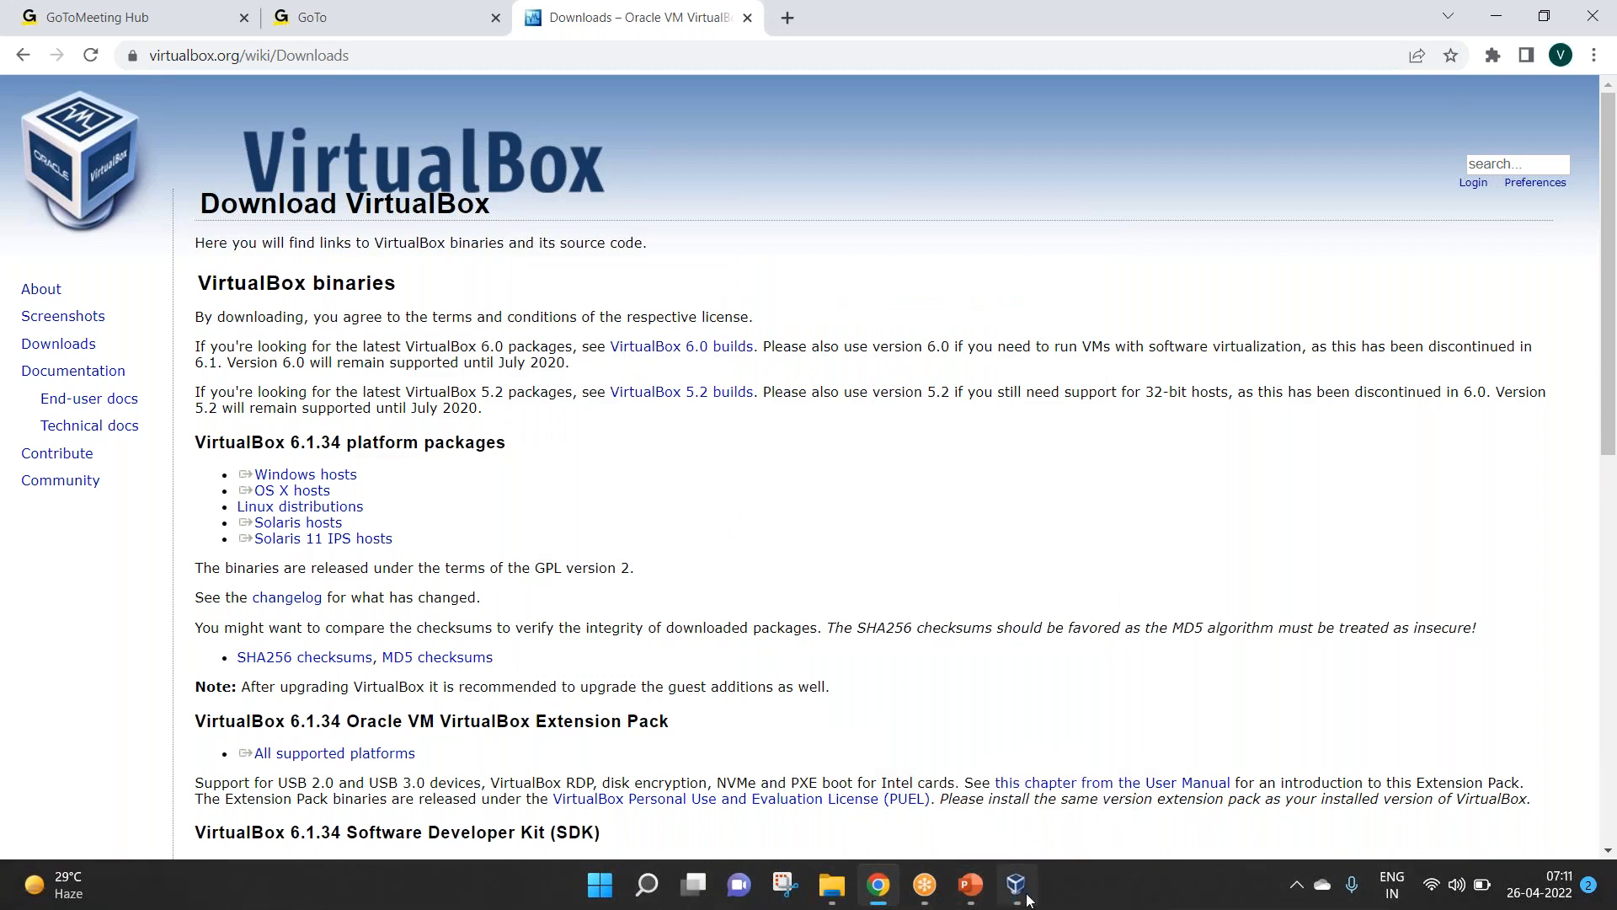
# Step: Bring up the VirtualBox Manager window, restore it from full size and close it
pyautogui.click(1015, 884)
pyautogui.moveTo(627, 37); pyautogui.dragTo(513, 240)
pyautogui.click(1485, 237)
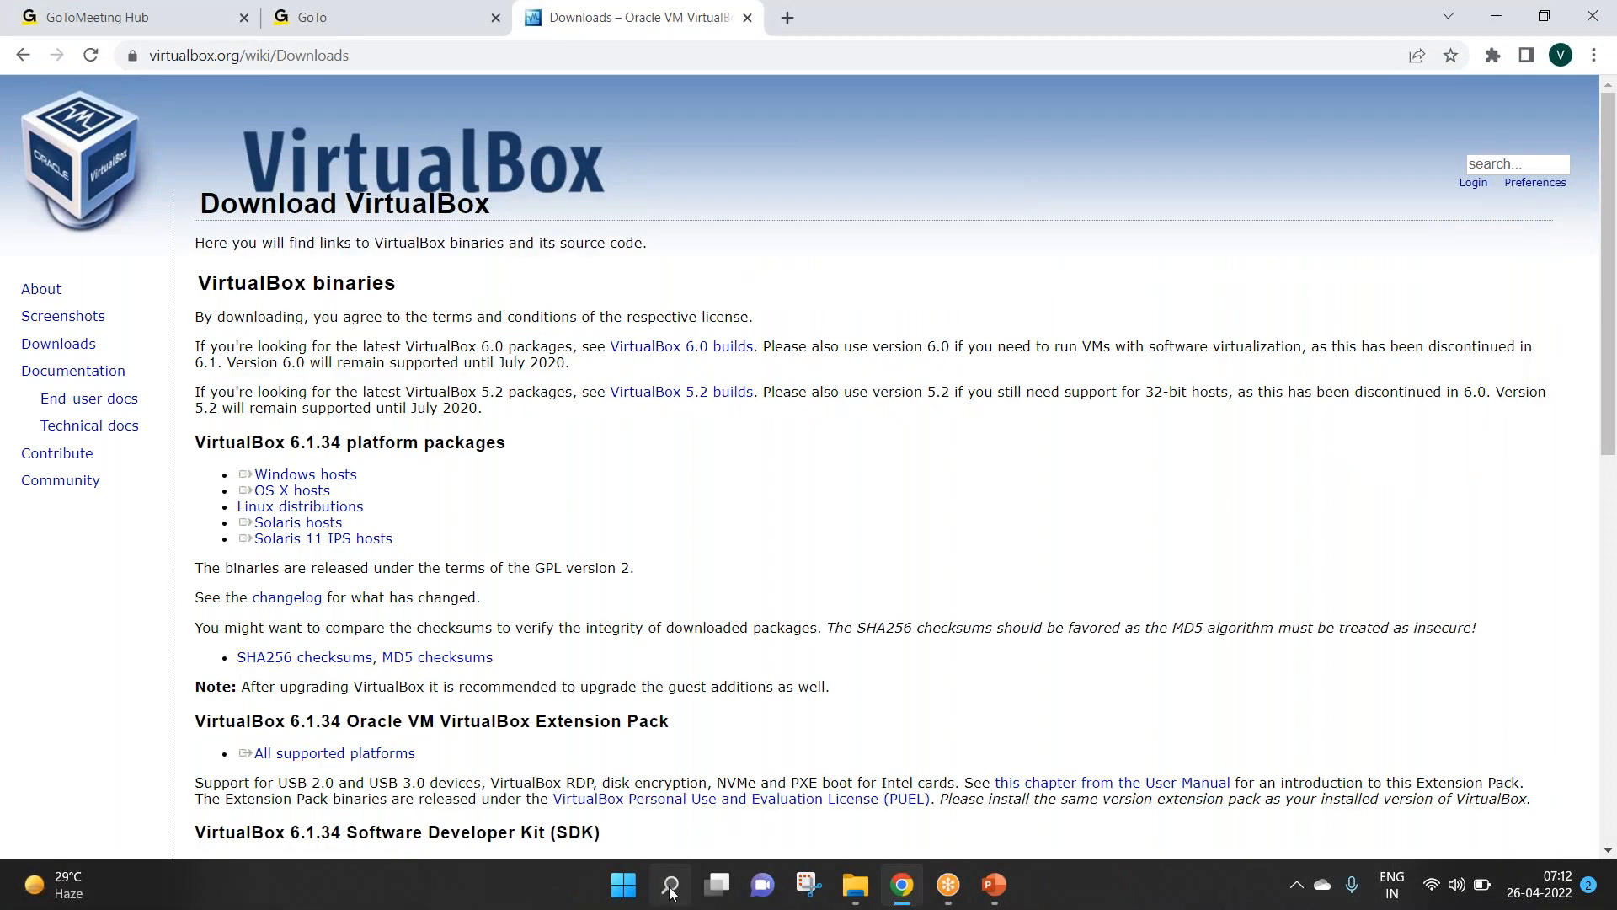
# Step: Search Windows for "virtu", launch Oracle VM VirtualBox and maximize its manager window
pyautogui.click(672, 886)
pyautogui.write('virtual')
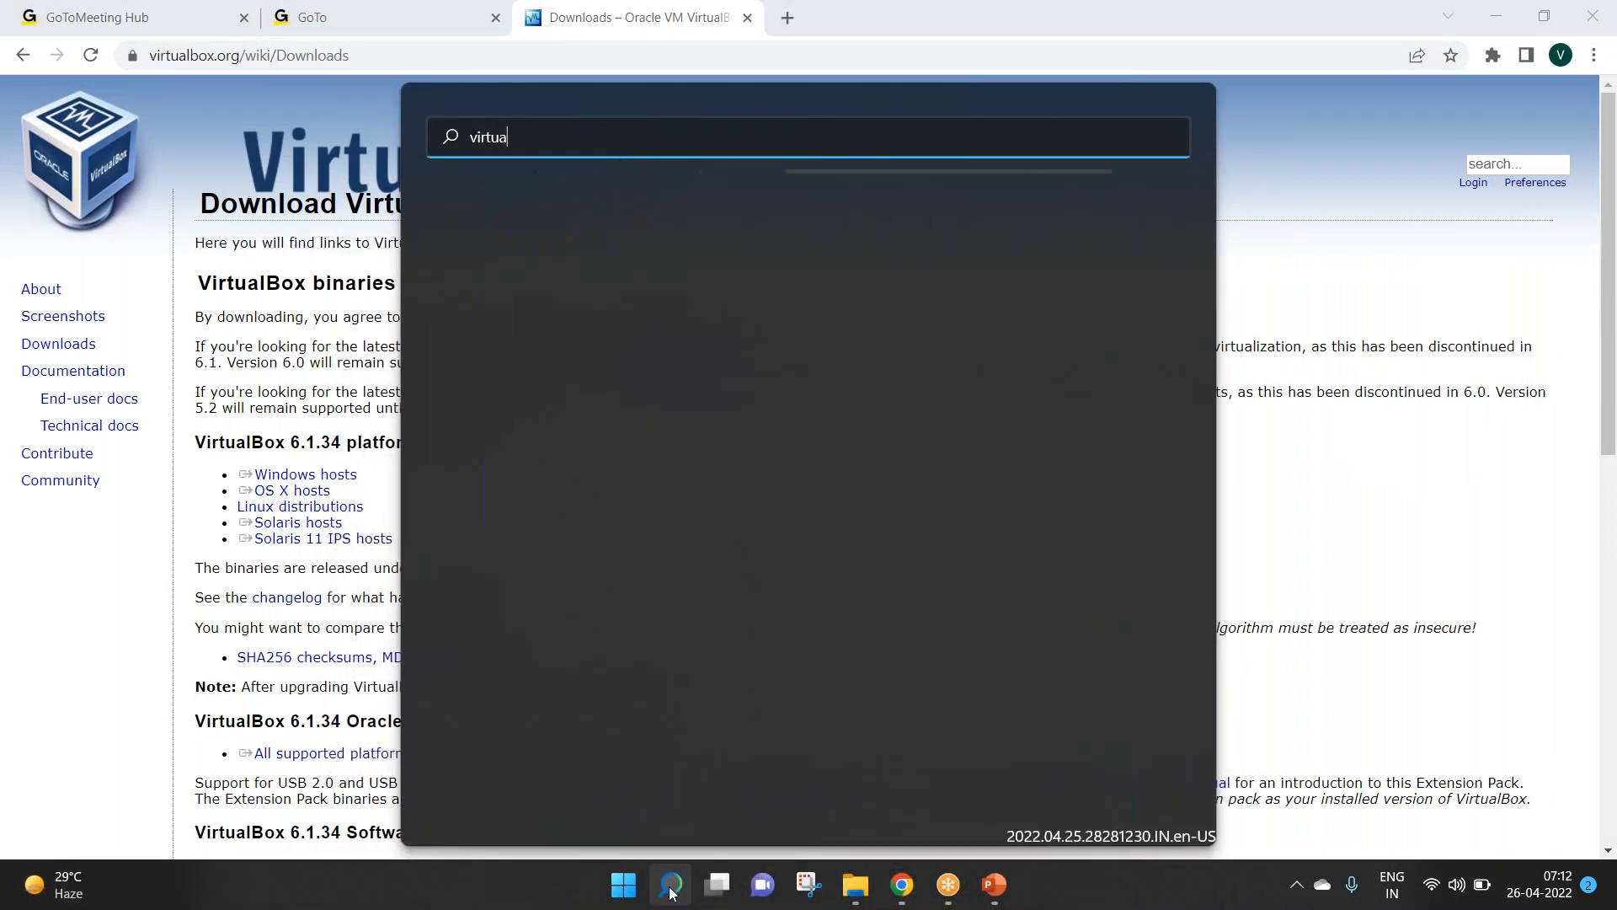
pyautogui.press('BackSpace')
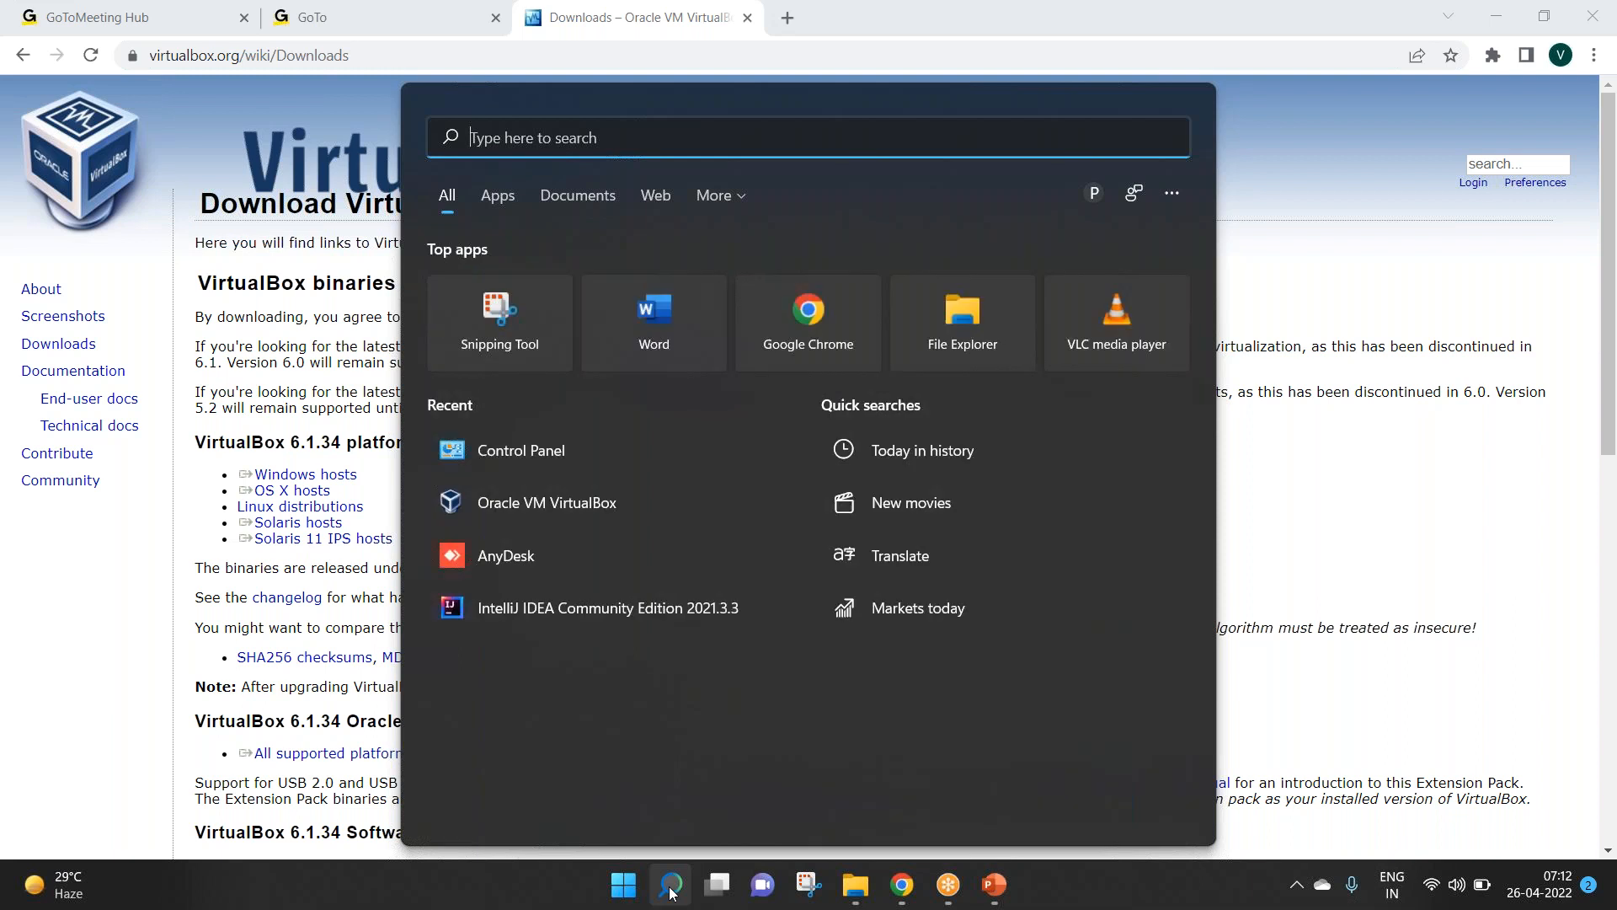
pyautogui.write('virtu')
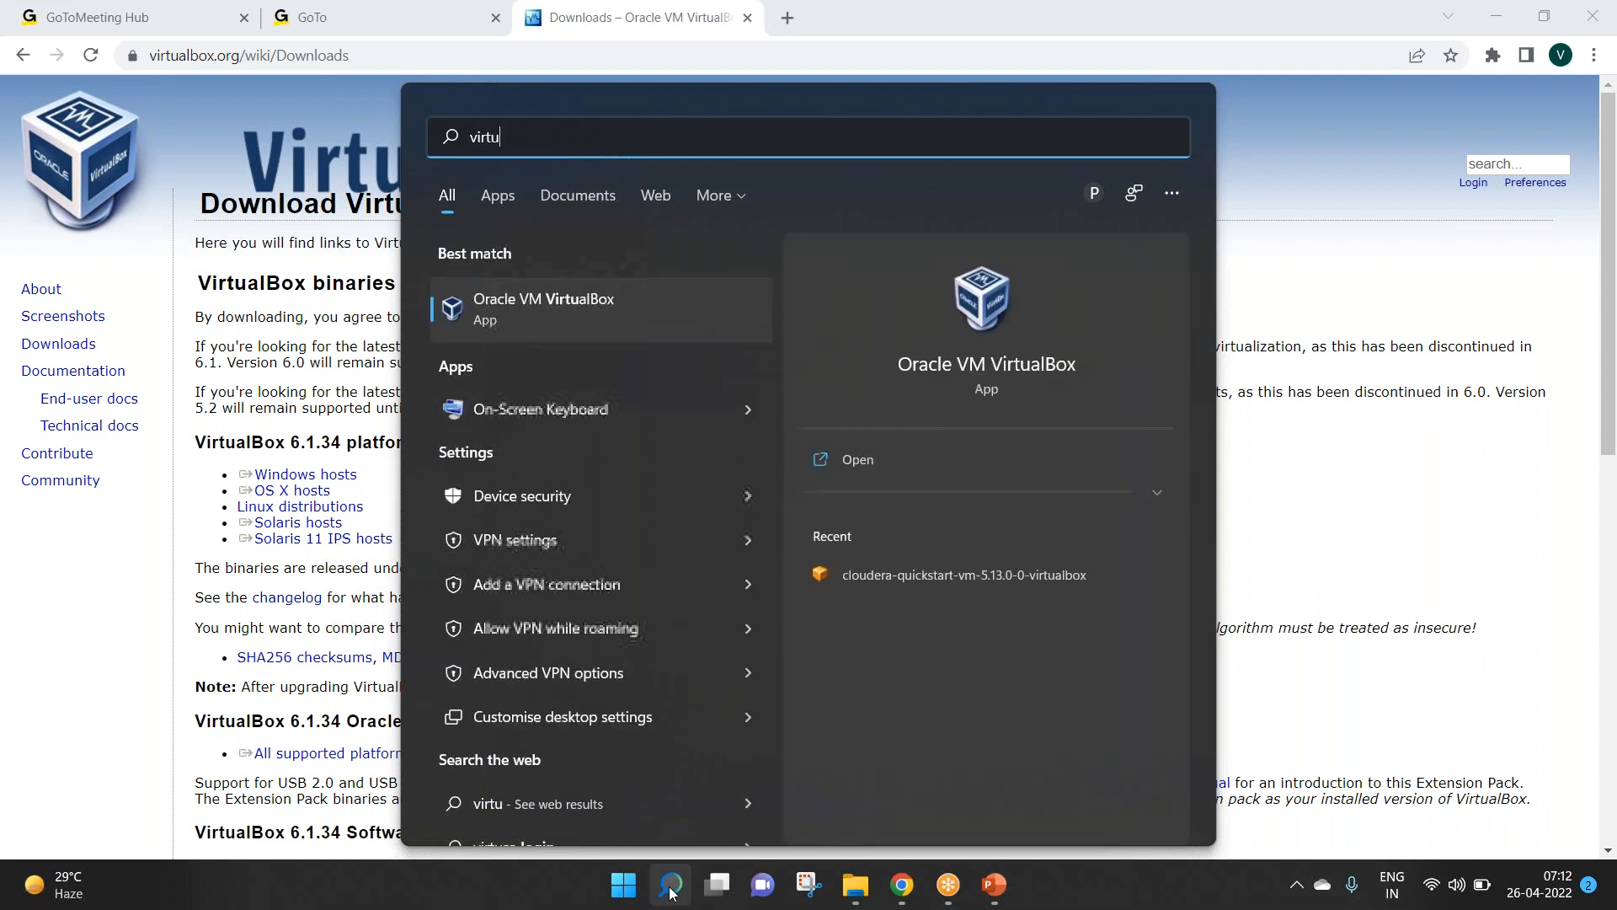
pyautogui.click(591, 305)
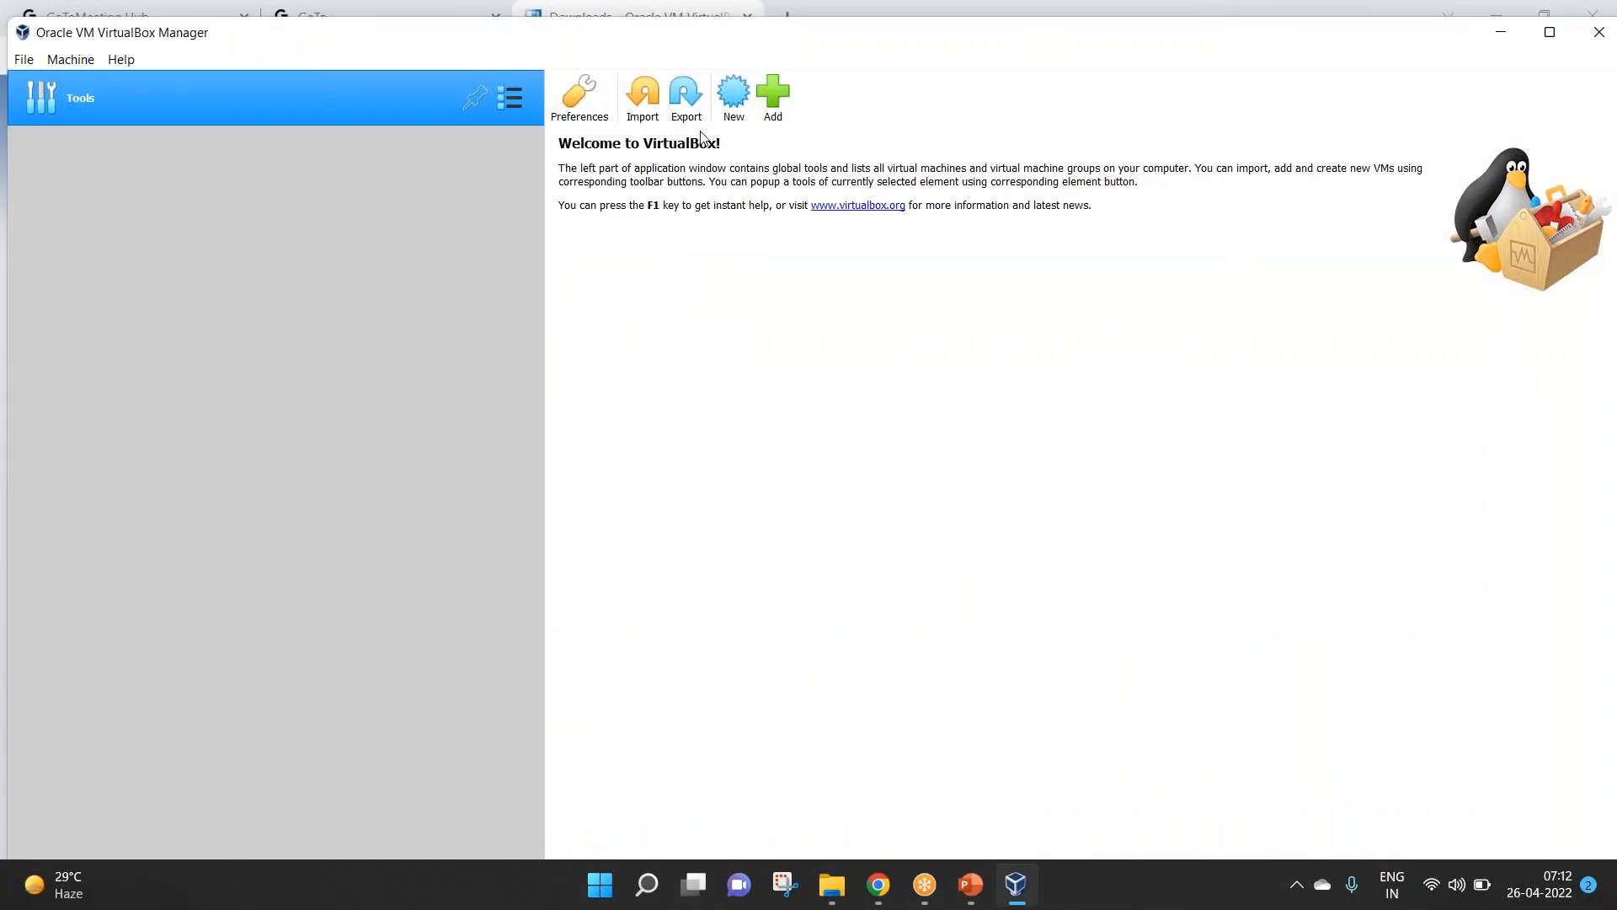
pyautogui.doubleClick(681, 24)
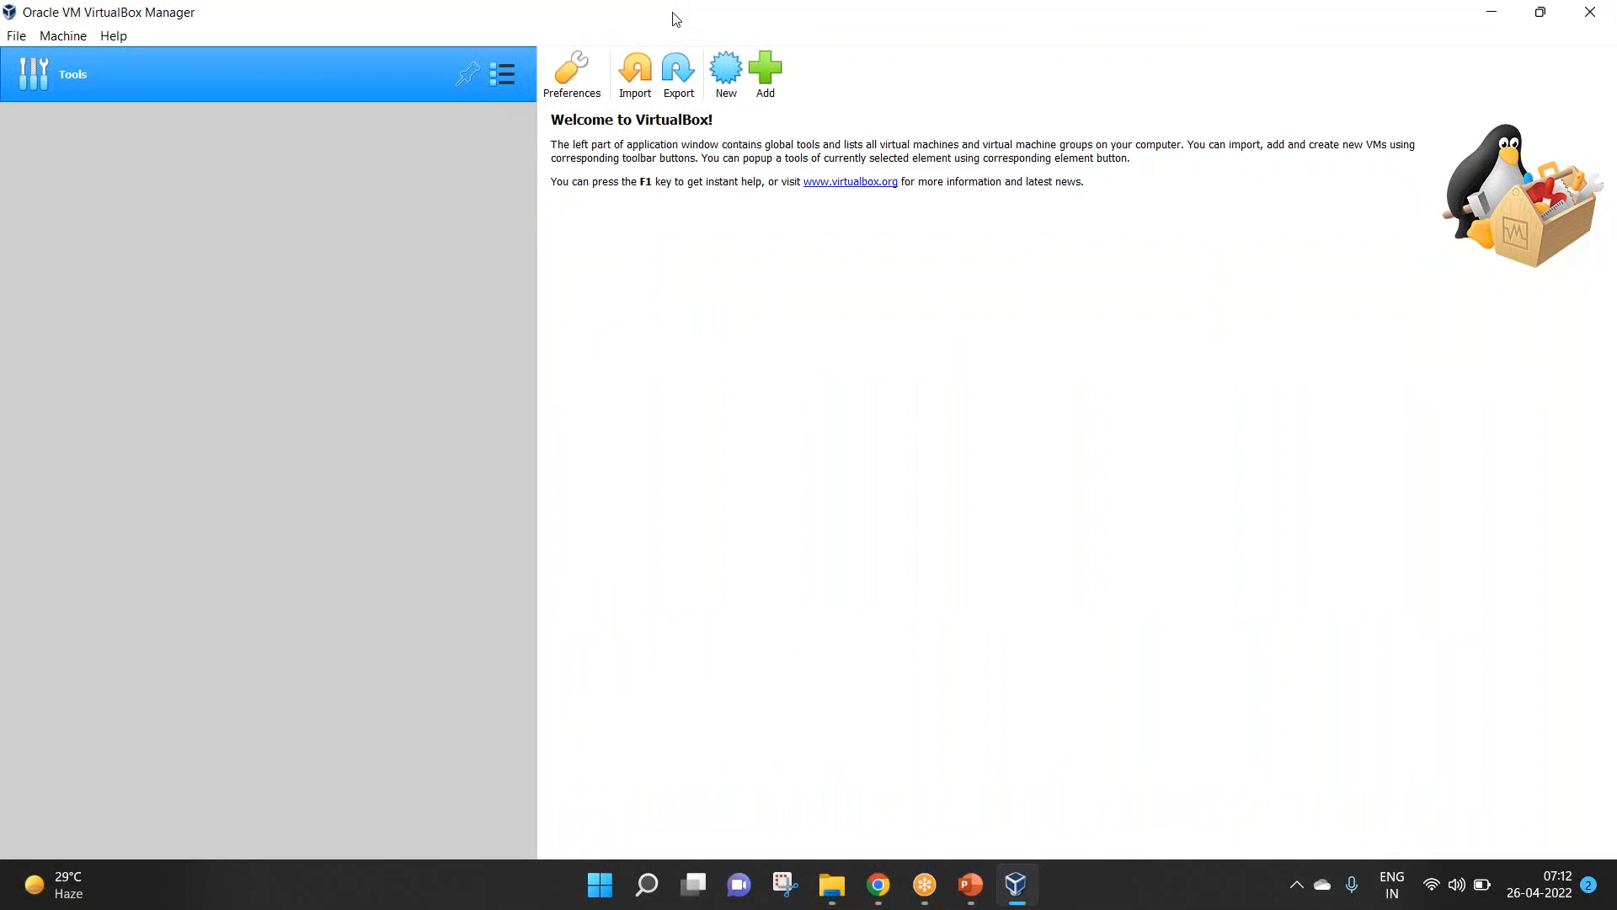
# Step: Review the slides on downloading the Cloudera QuickStart VM and registering with Cloudera, up to the license terms, and return to VirtualBox Manager
pyautogui.moveTo(971, 884)
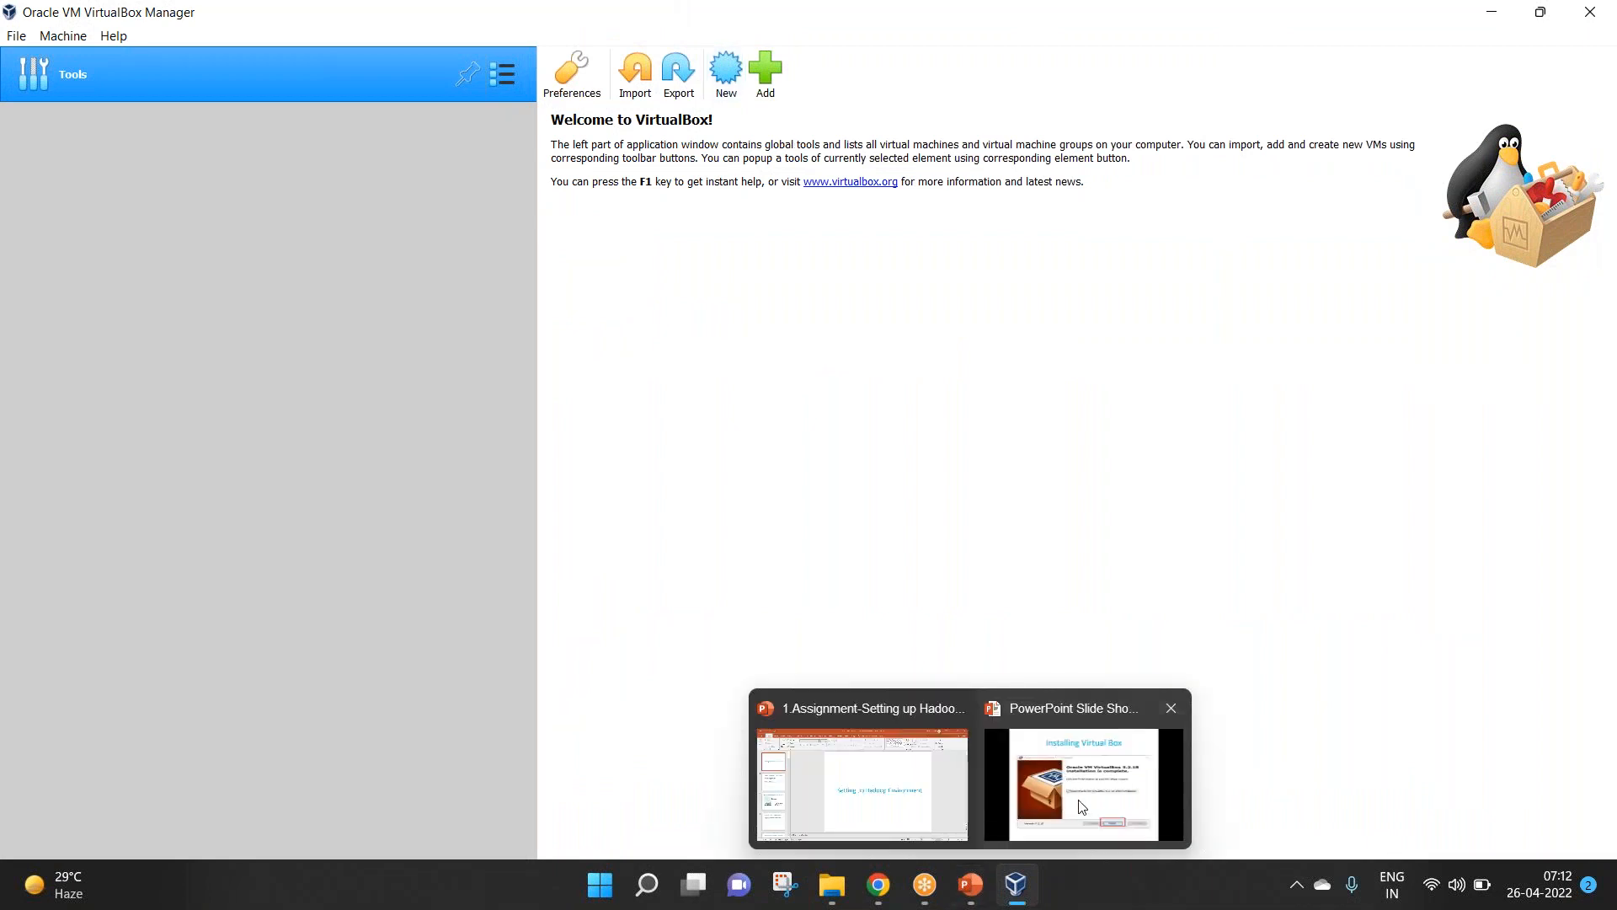
pyautogui.click(1084, 775)
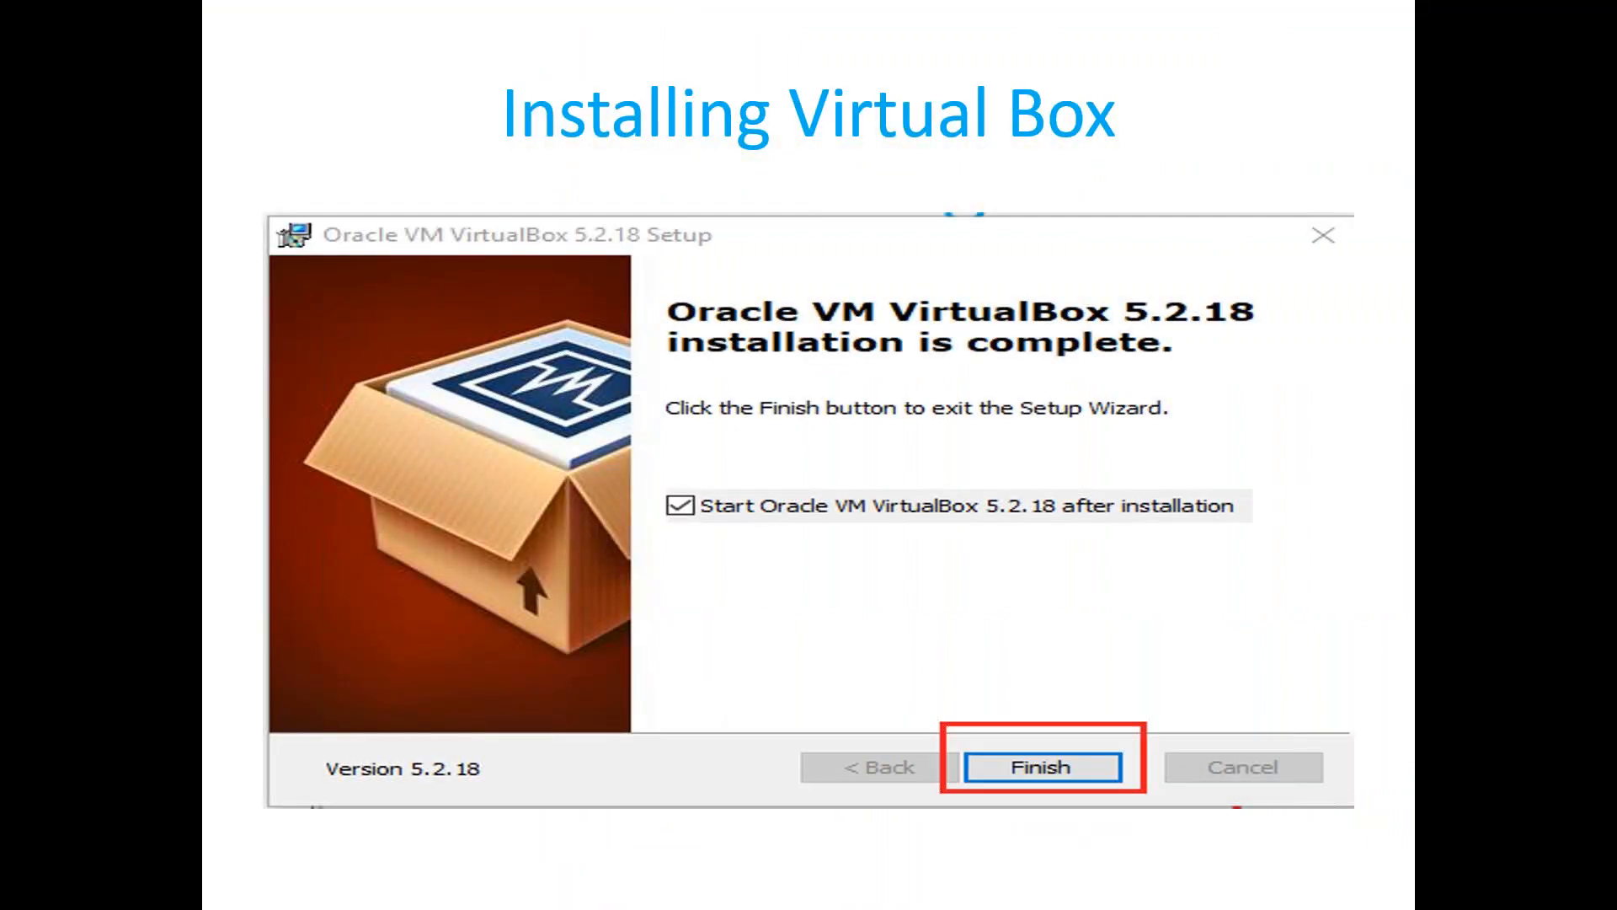
pyautogui.press('Right')
pyautogui.press('Right')
pyautogui.press('Right')
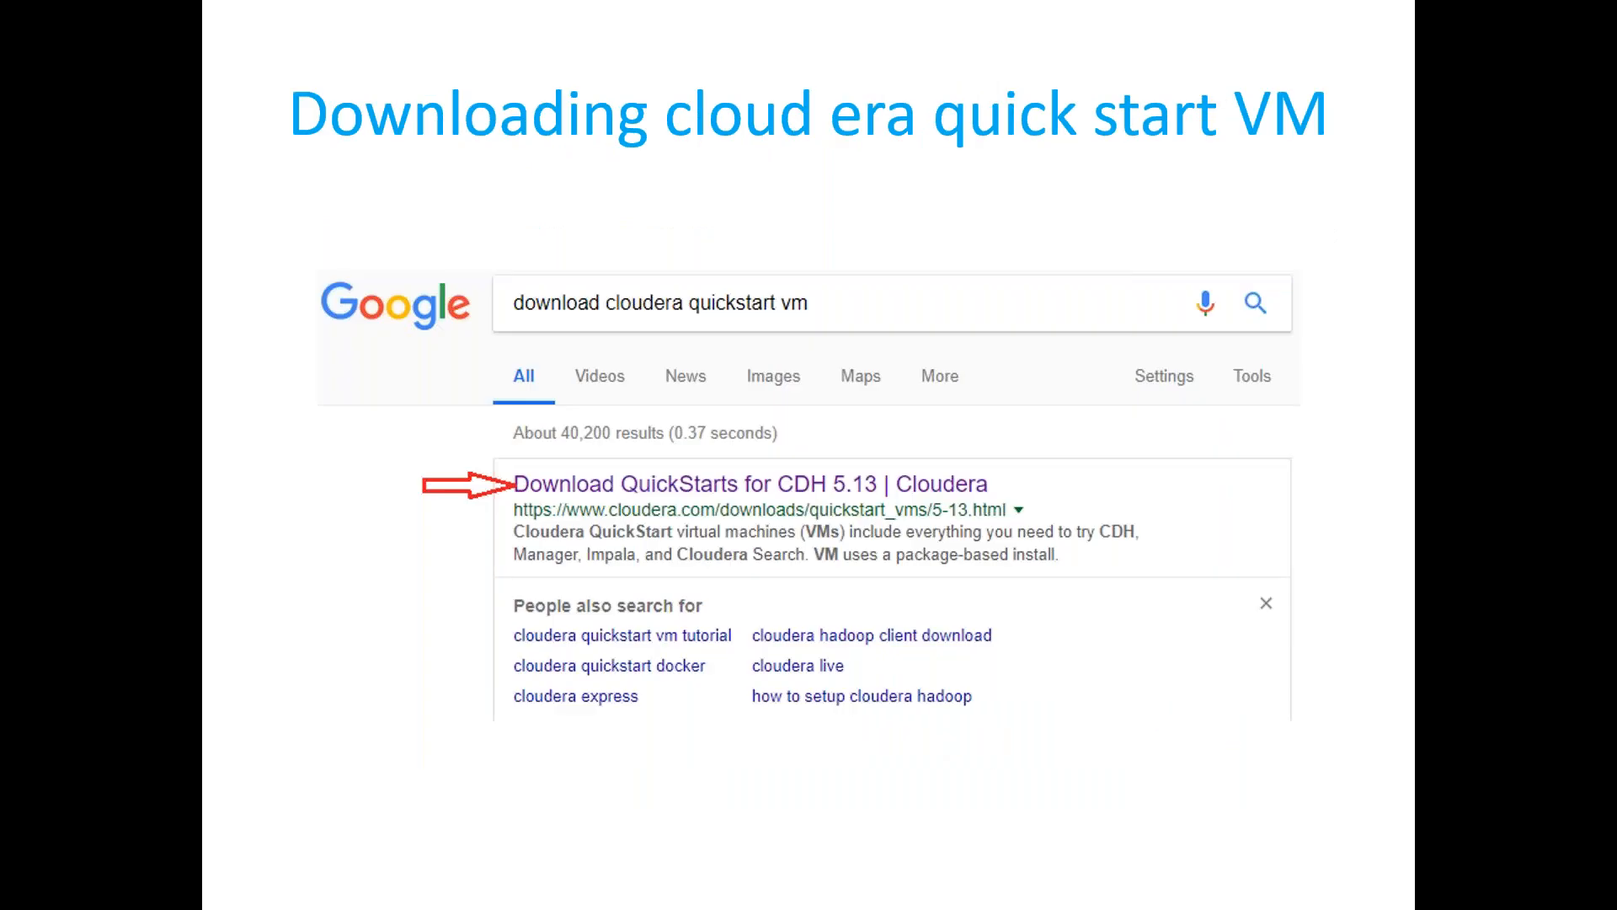
pyautogui.press('Right')
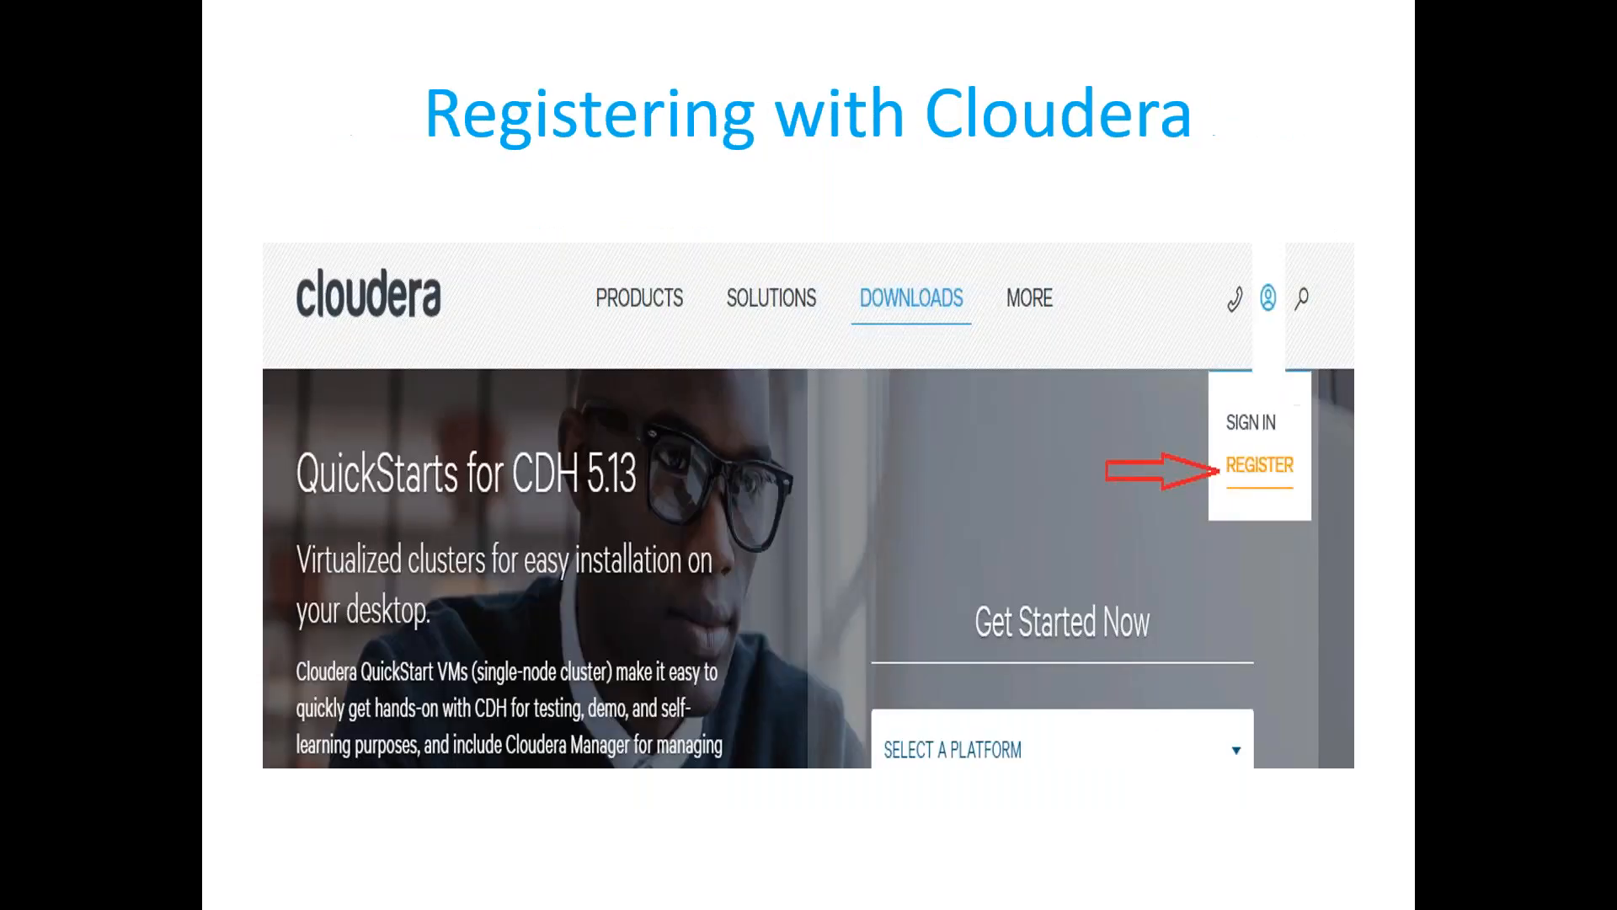
pyautogui.press('Right')
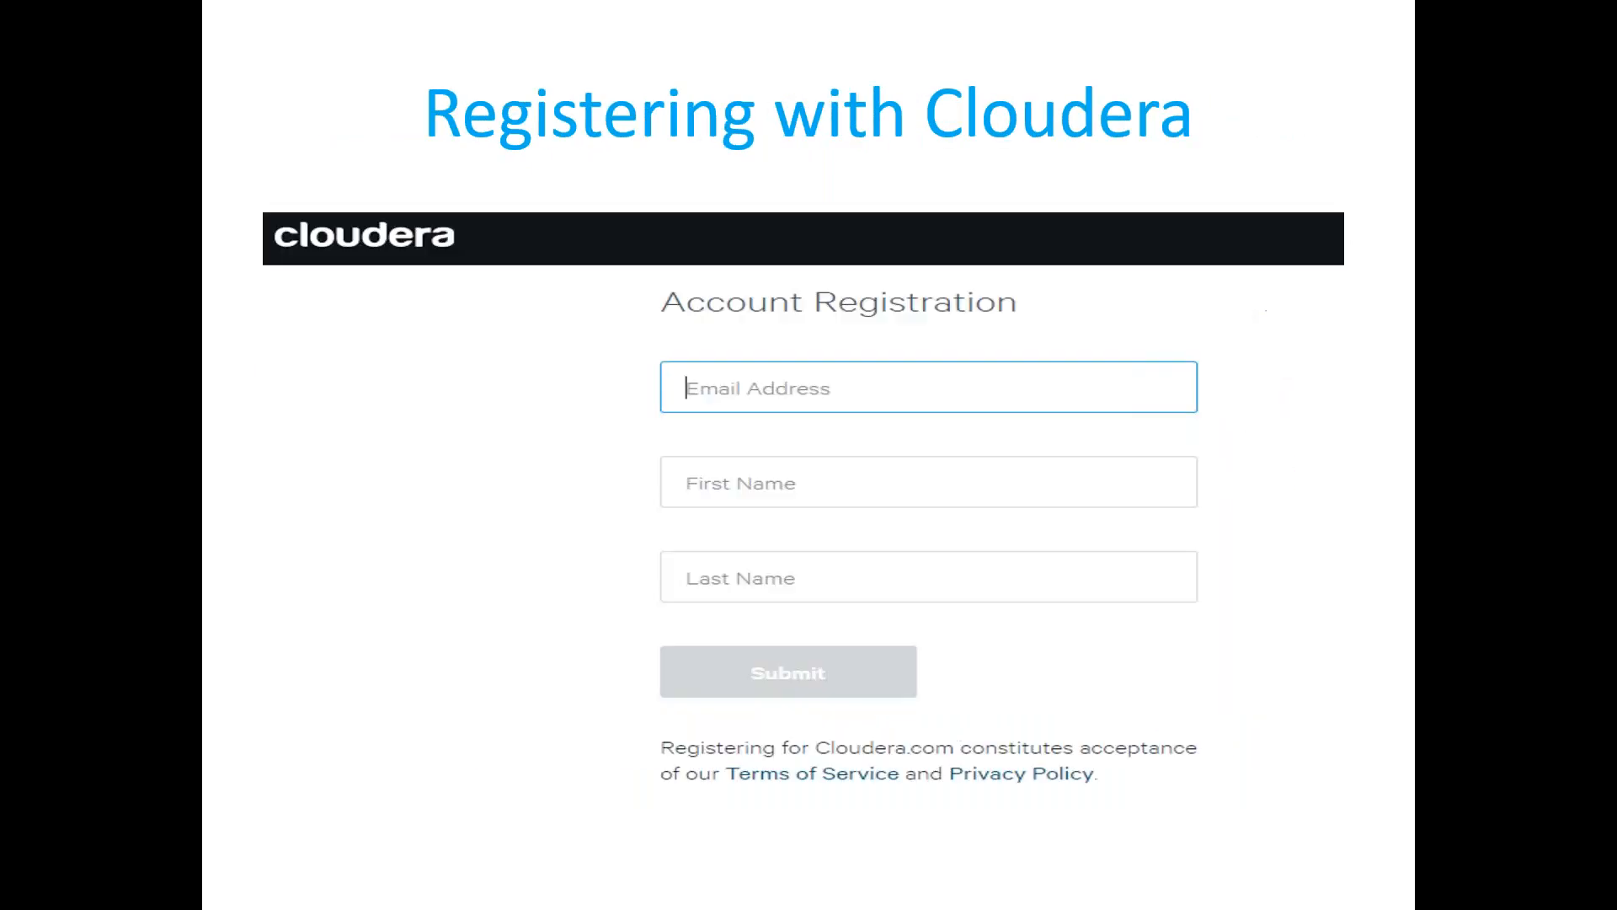
pyautogui.press('Right')
pyautogui.press('Right')
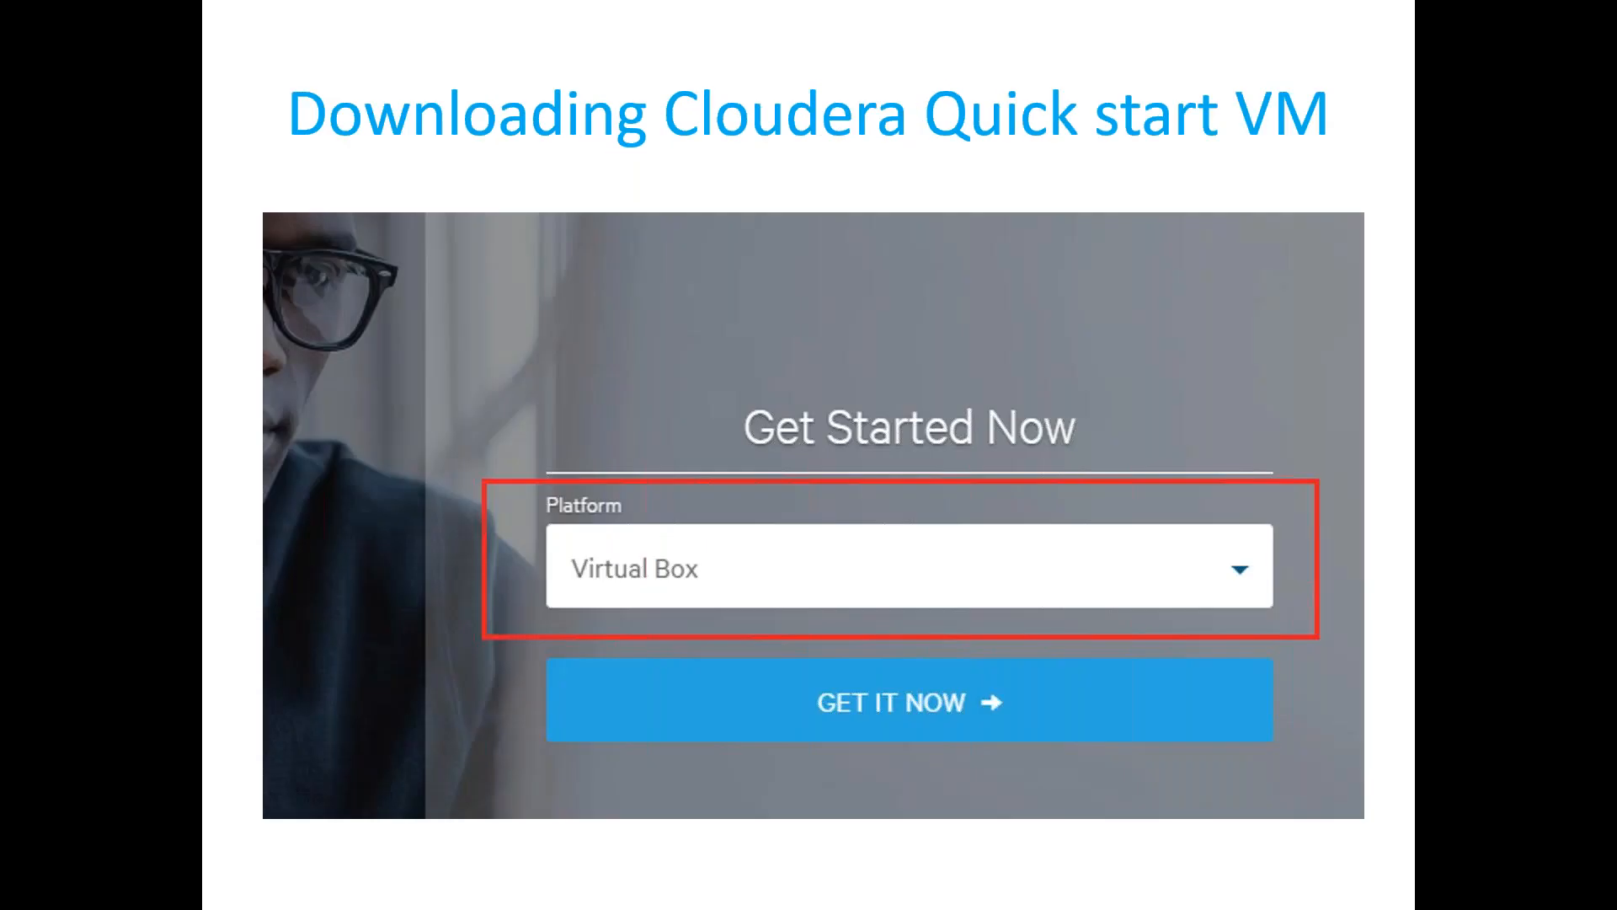
pyautogui.press('Right')
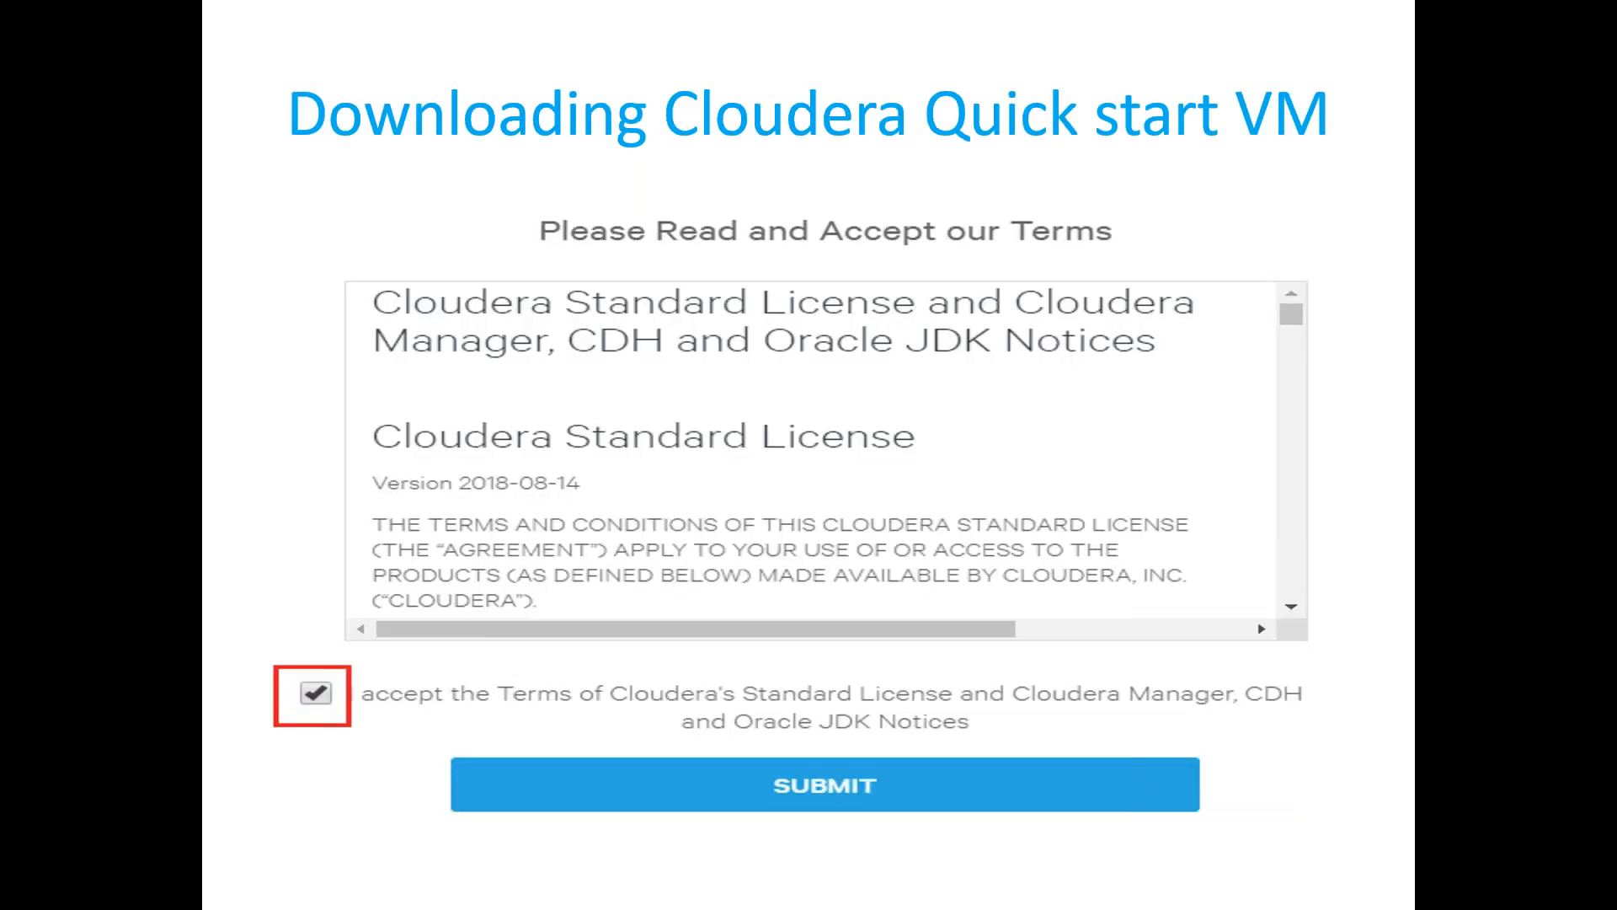
pyautogui.hotkey('alt', 'Tab')
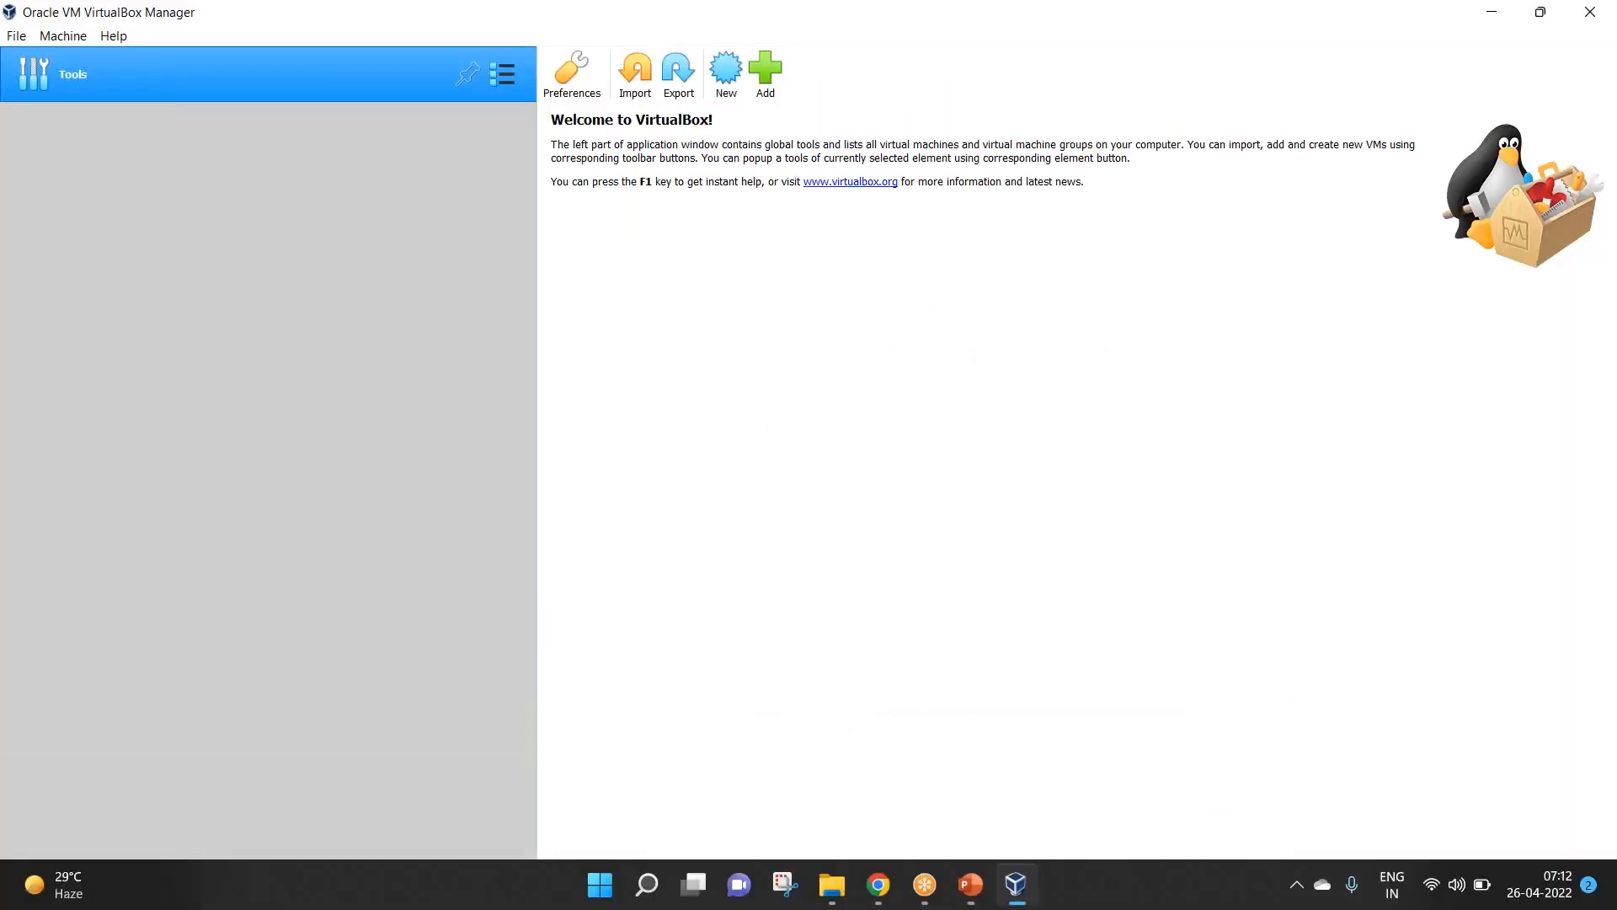
# Step: Switch to Chrome, open a new tab and change to the other signed-in Google account
pyautogui.click(879, 884)
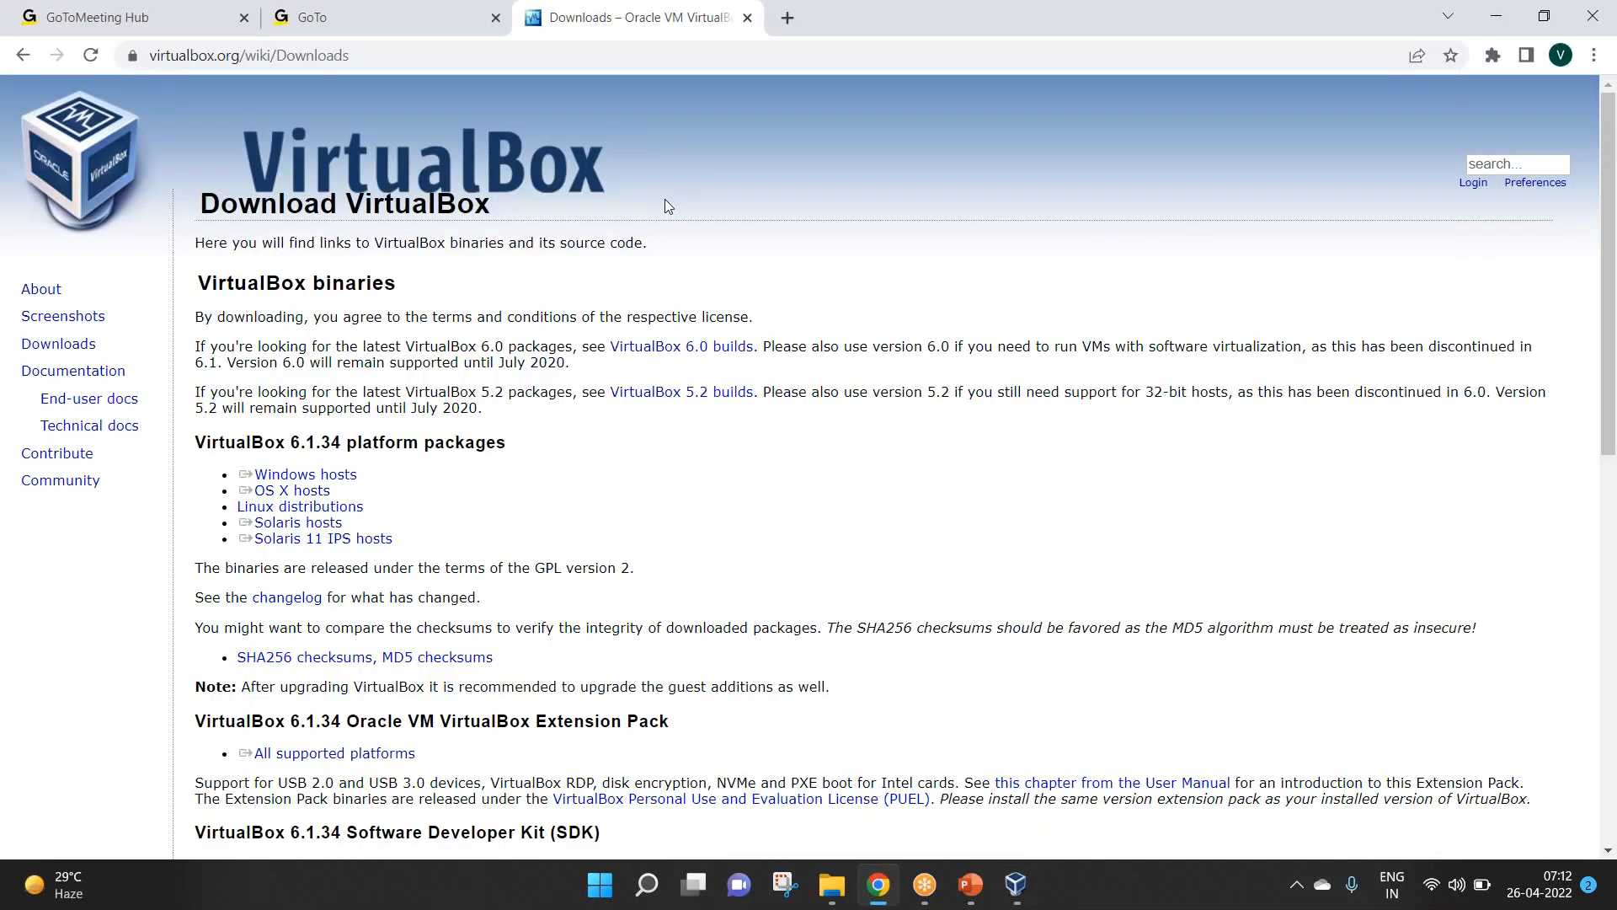
pyautogui.click(789, 18)
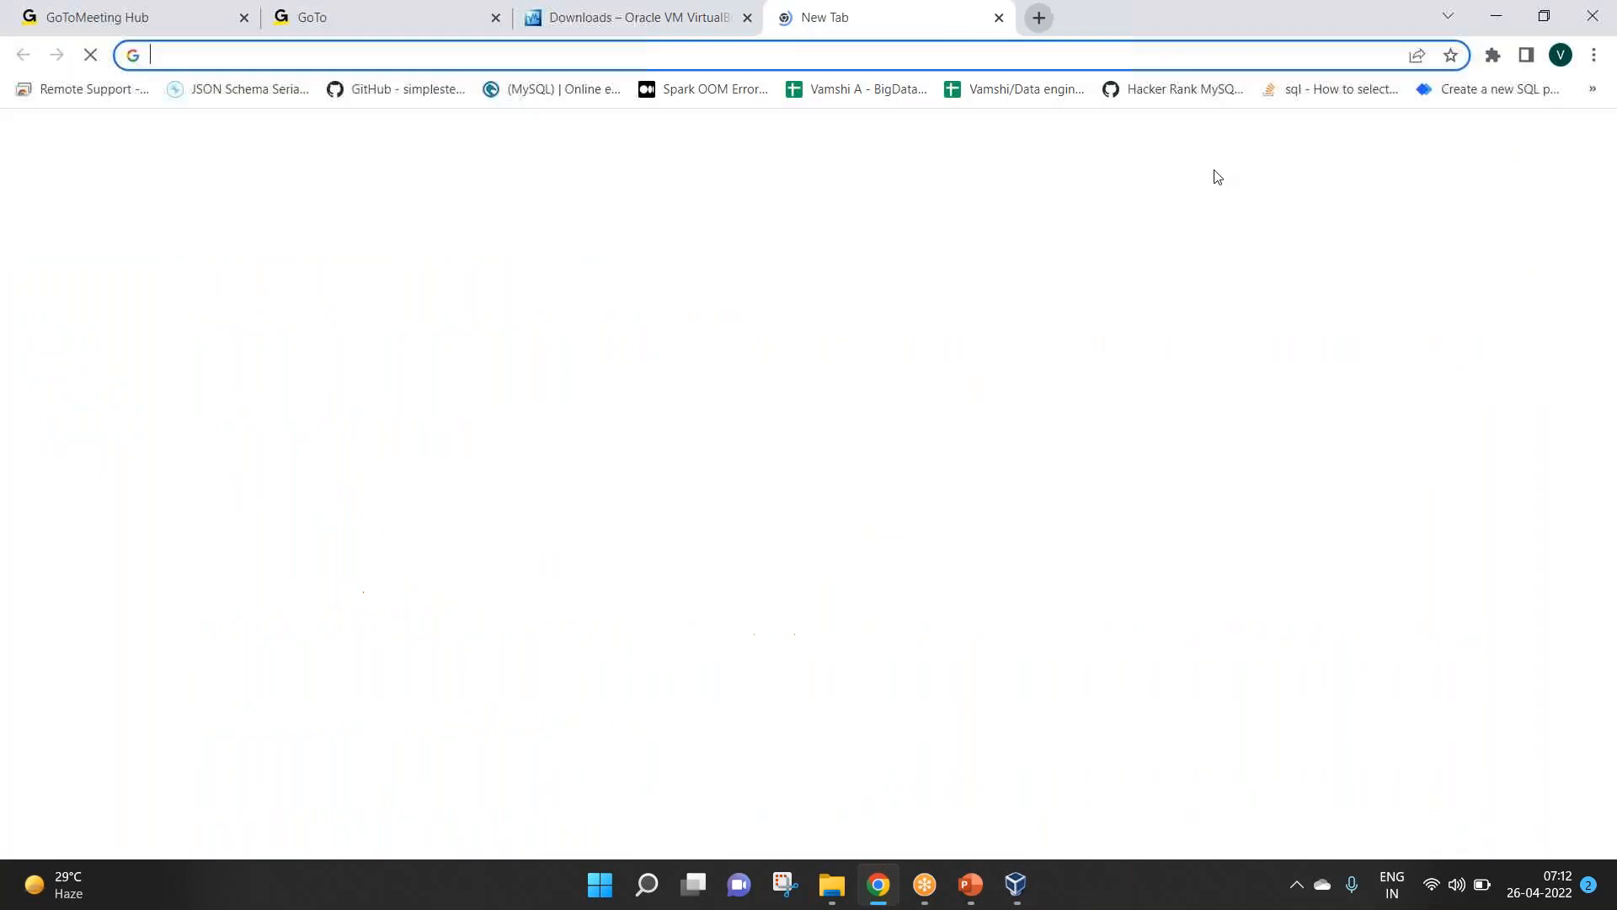
pyautogui.click(1581, 143)
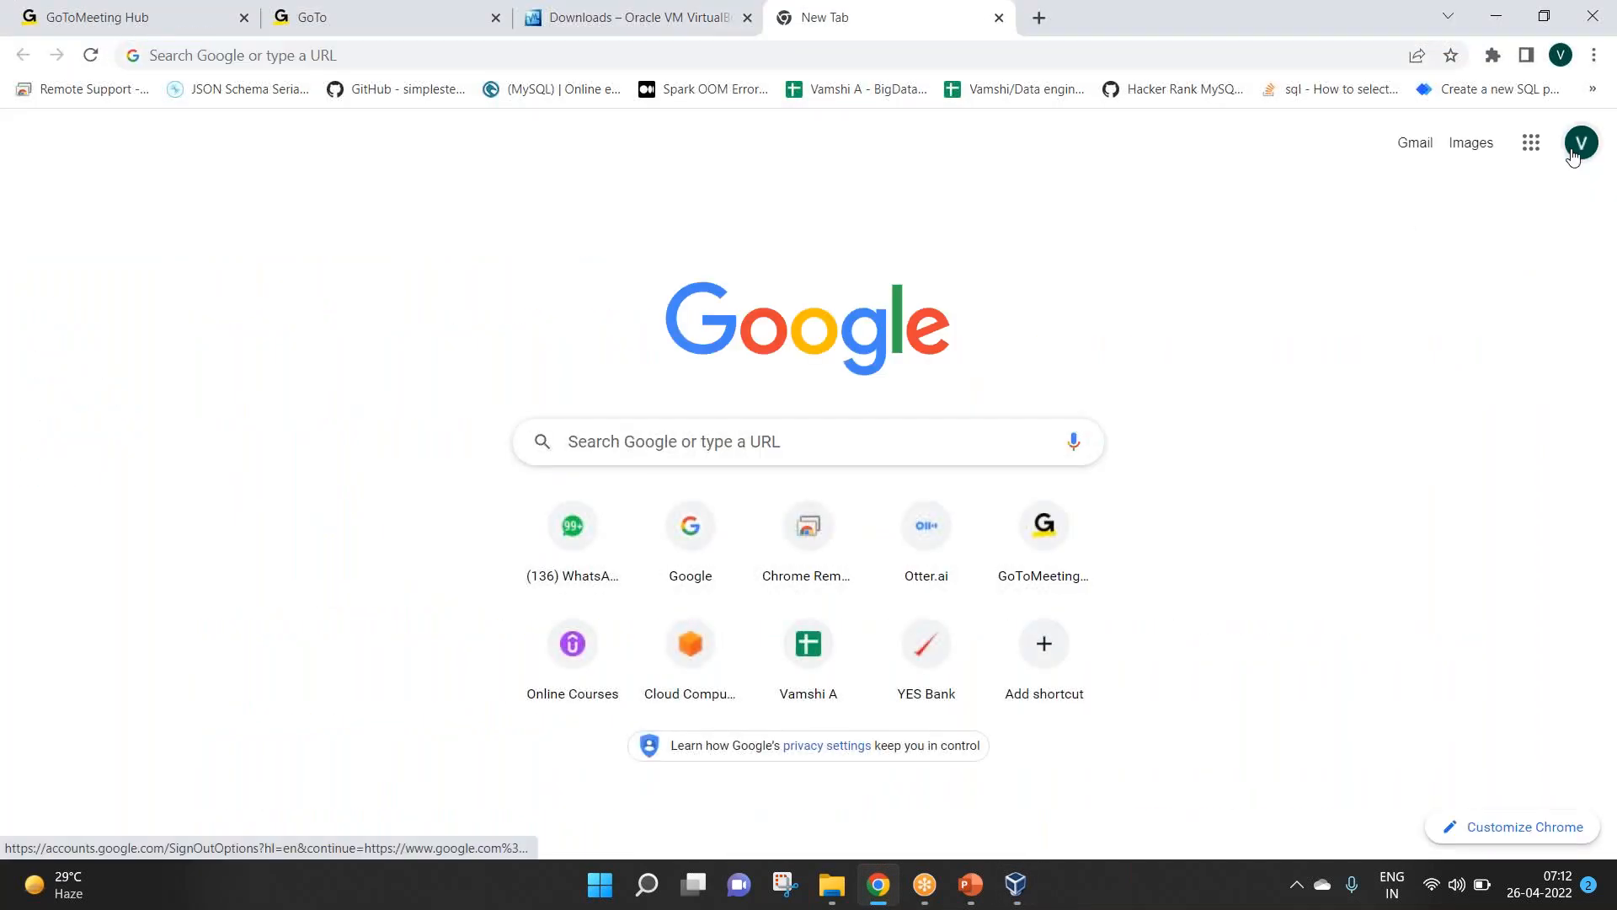
pyautogui.click(1390, 446)
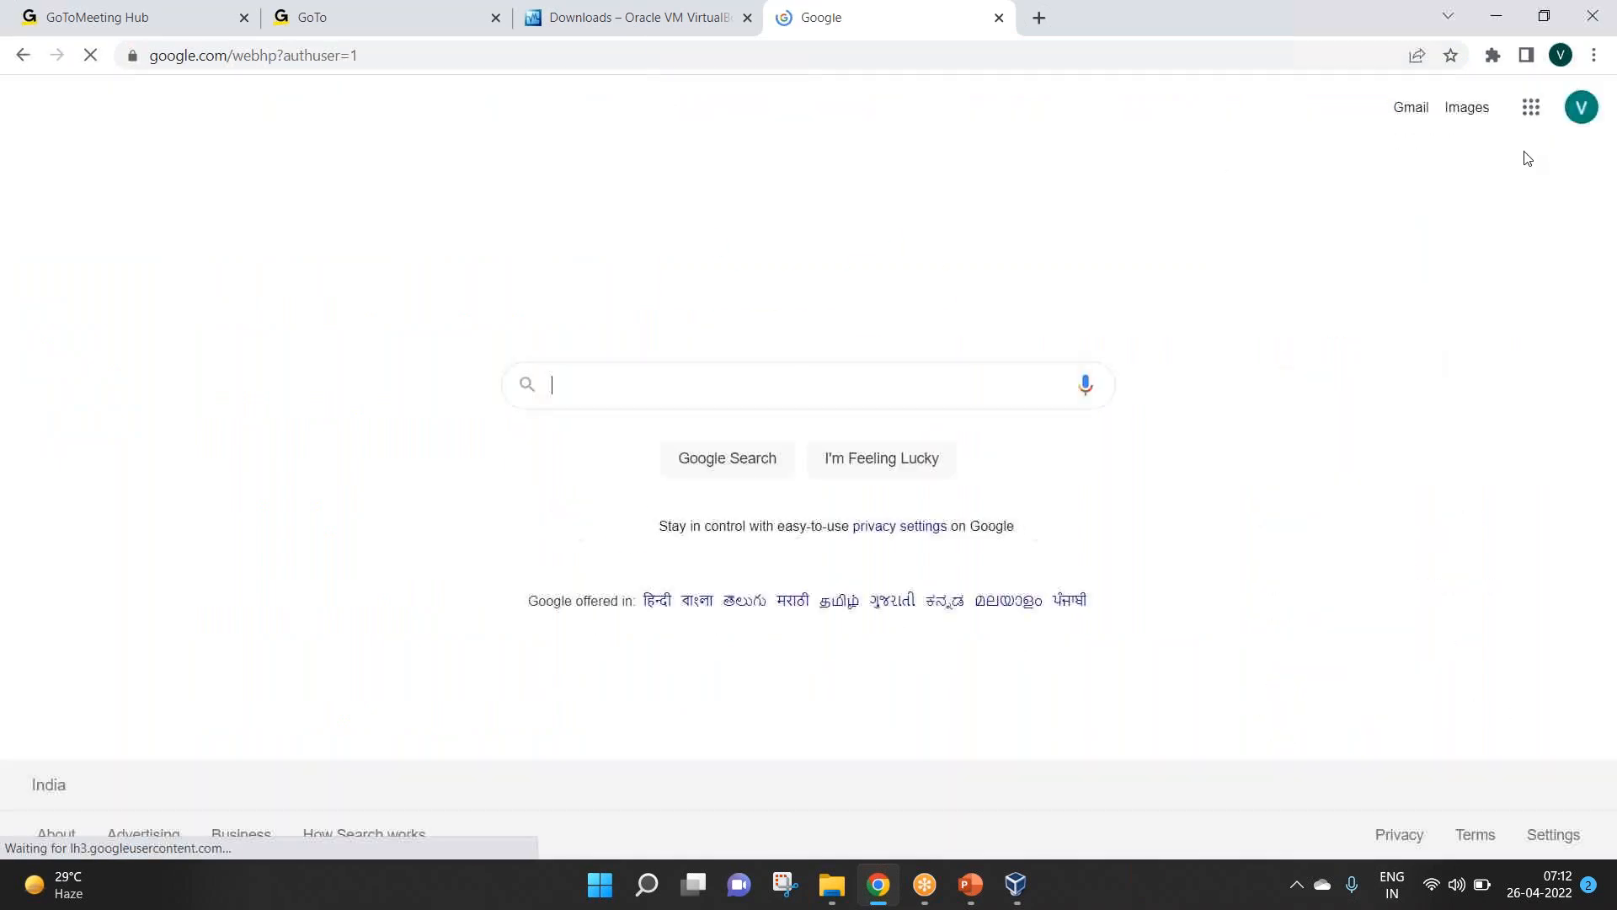
# Step: Open the Cloudera Quick Start VM folder in Google Drive, closing the VirtualBox downloads tab
pyautogui.click(1530, 107)
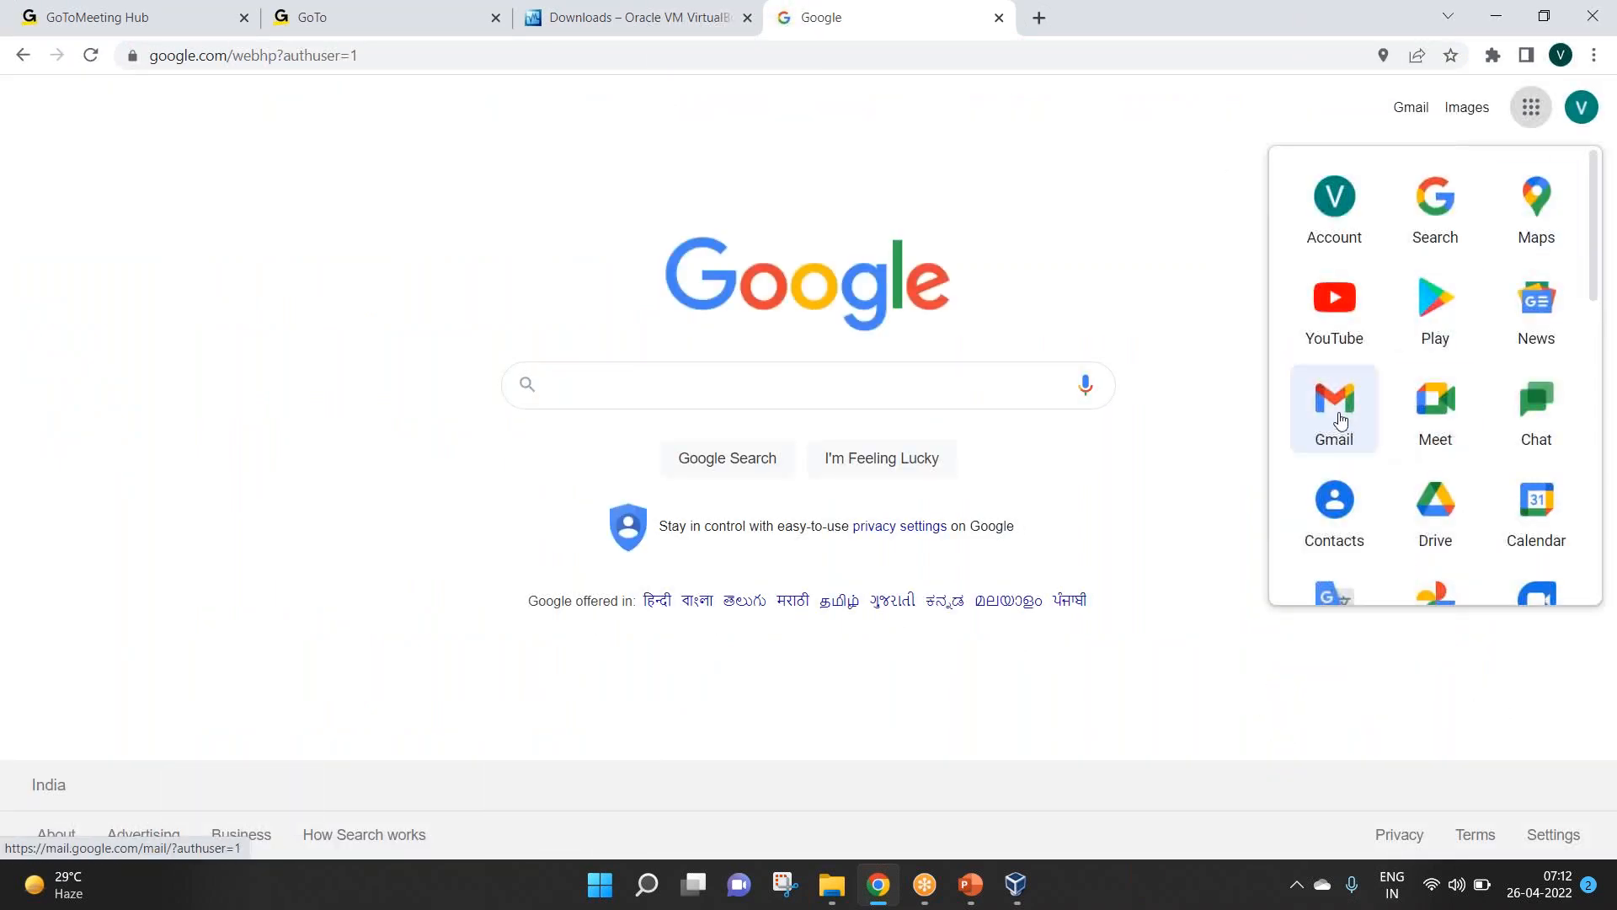
pyautogui.click(1423, 521)
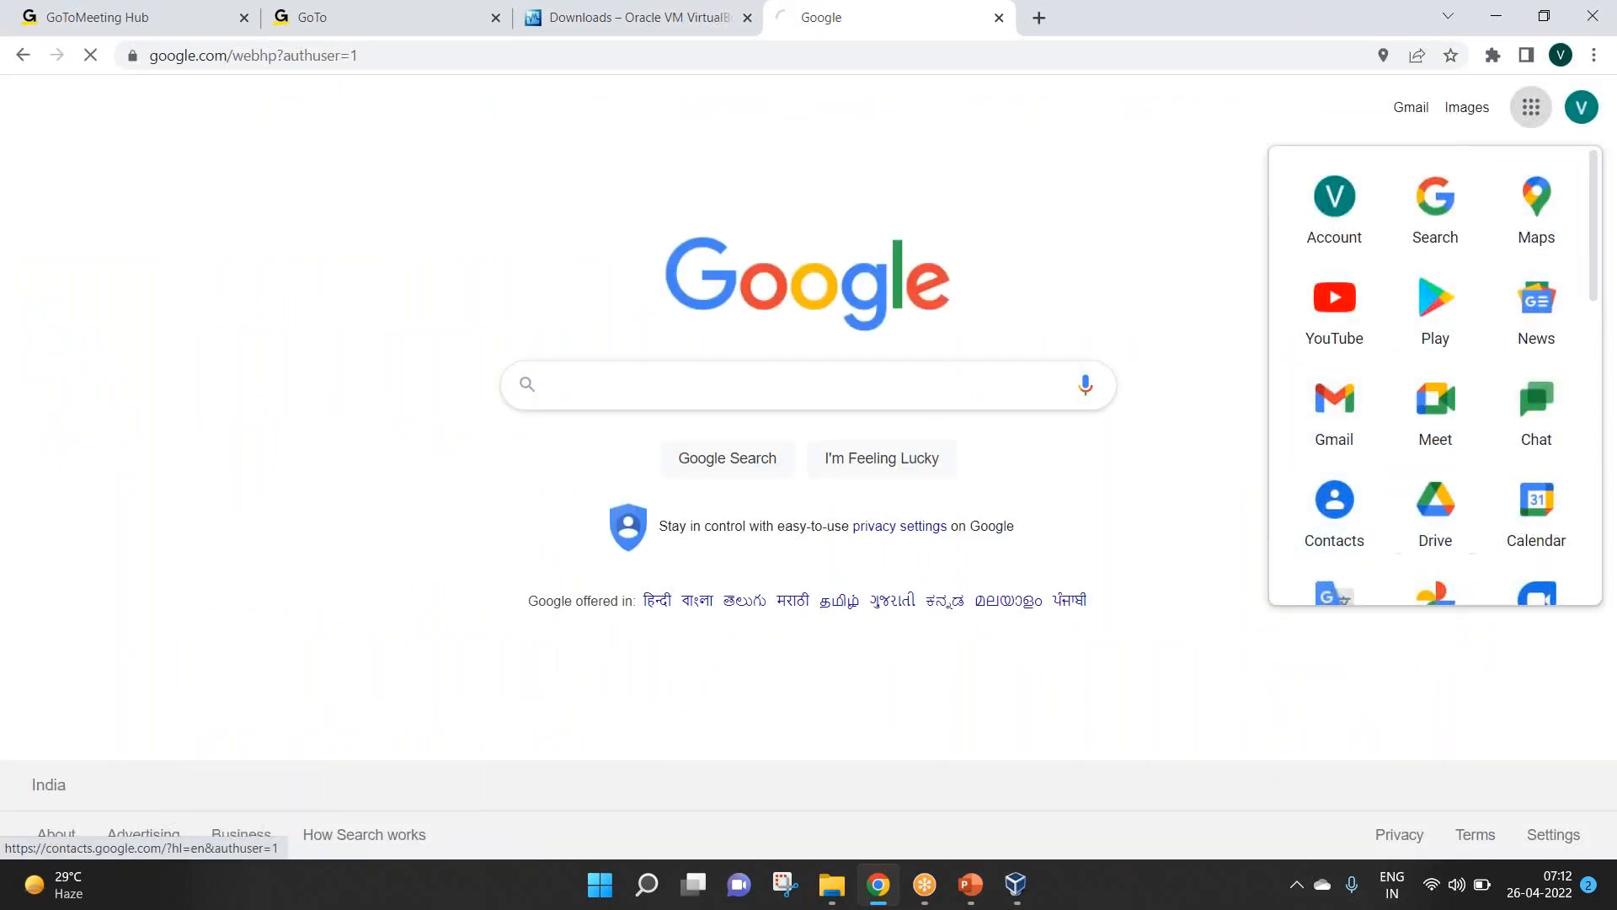
pyautogui.click(747, 17)
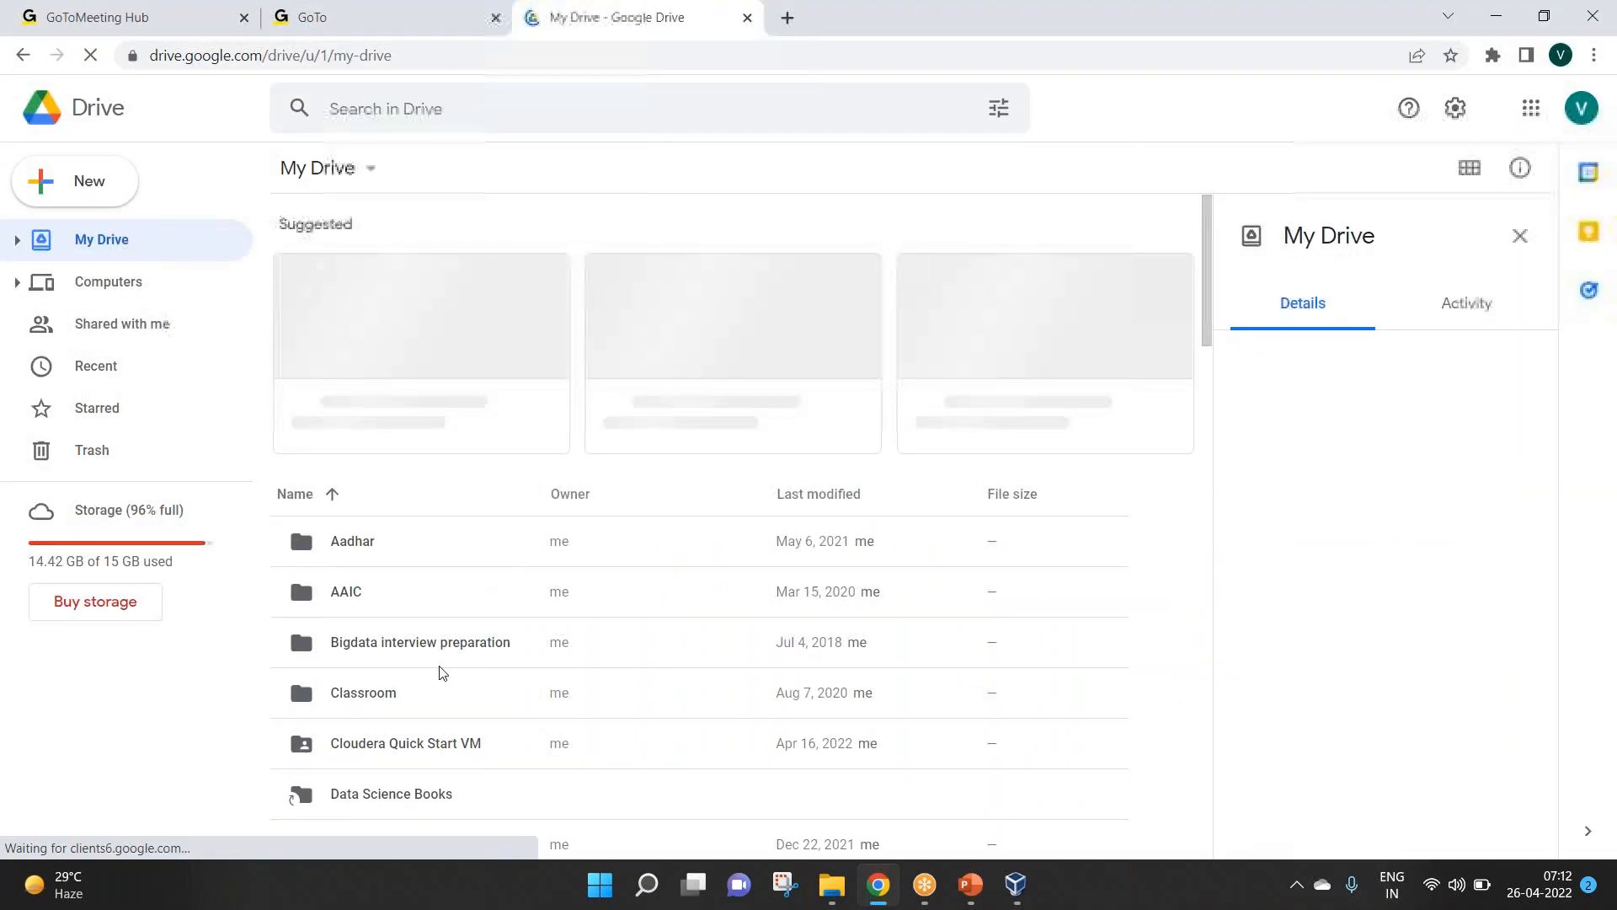
pyautogui.doubleClick(468, 750)
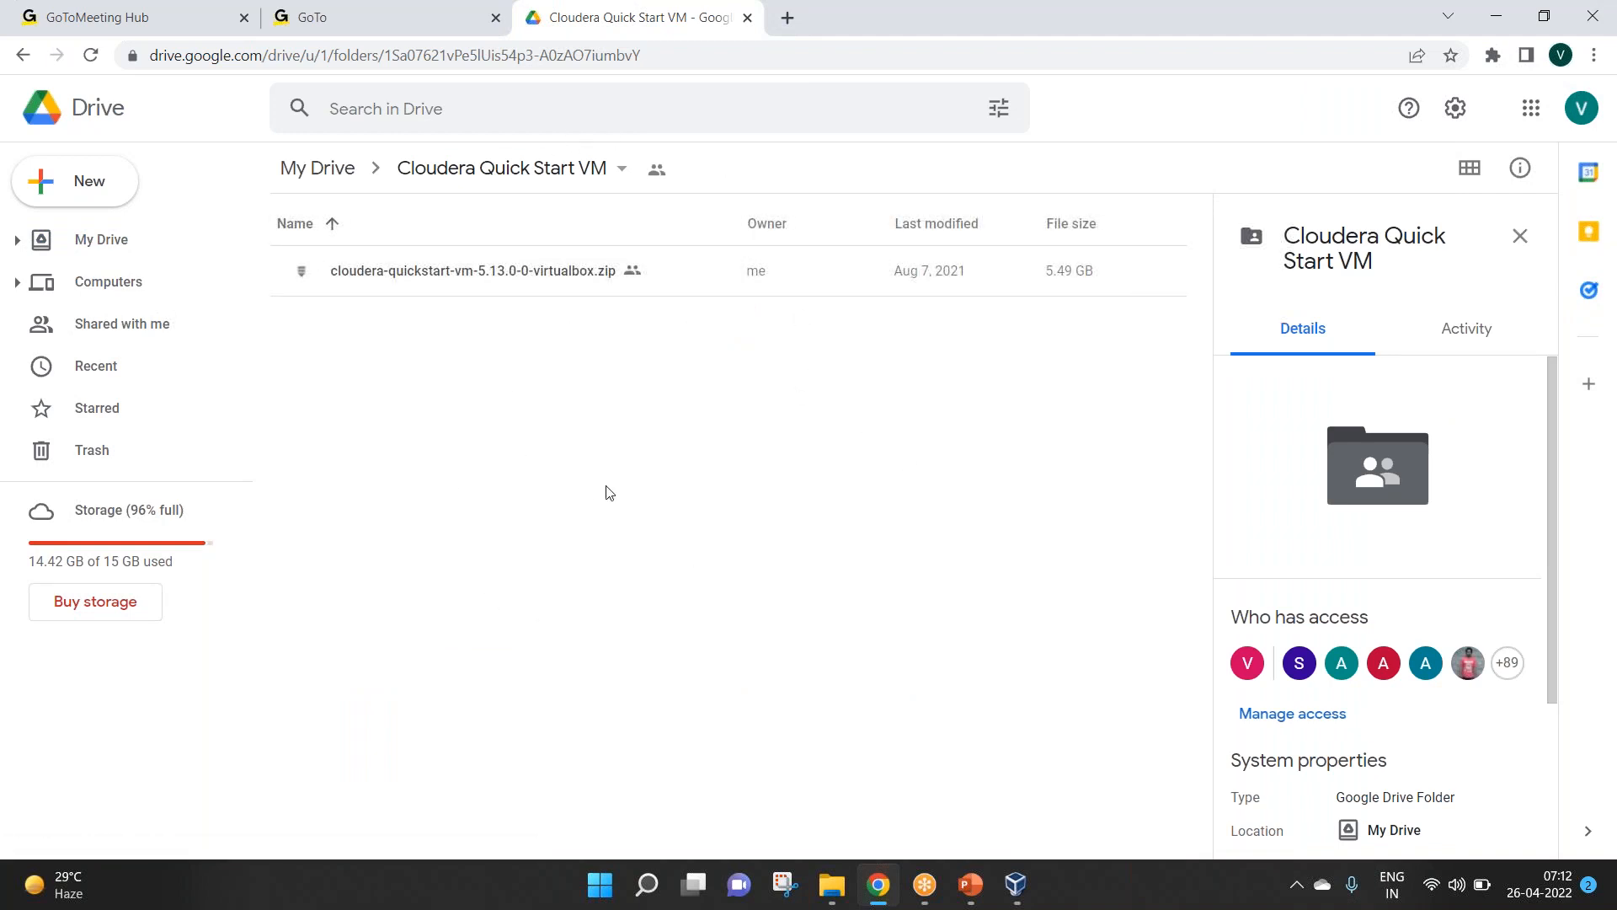
# Step: Examine the sharing and download options available for the Cloudera Quick Start VM folder
pyautogui.click(598, 172)
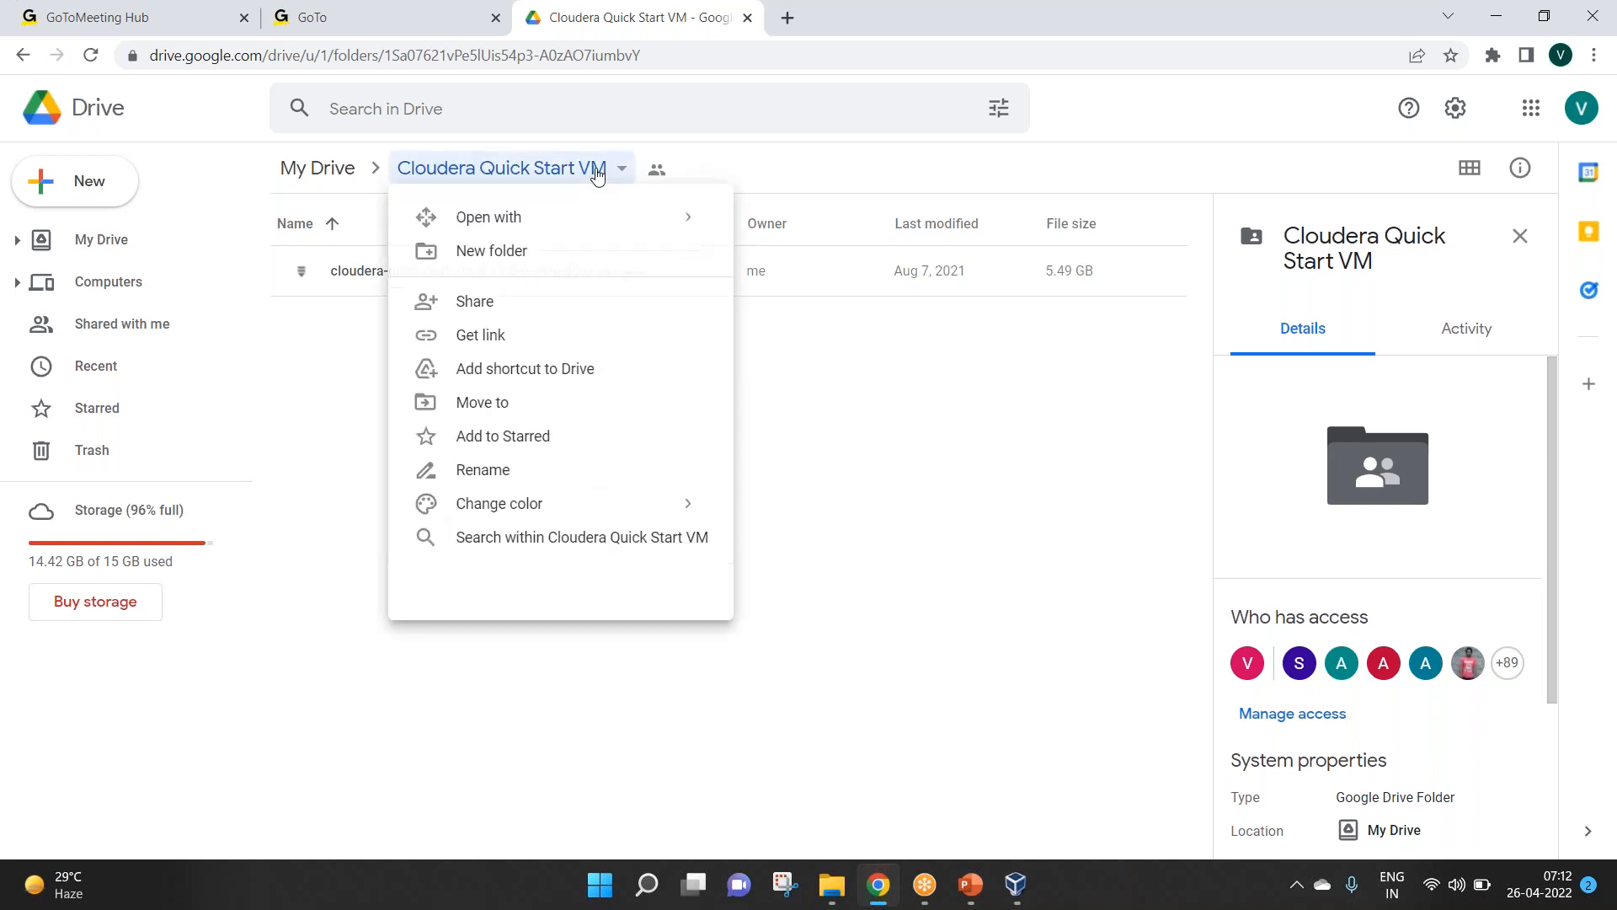
pyautogui.click(840, 397)
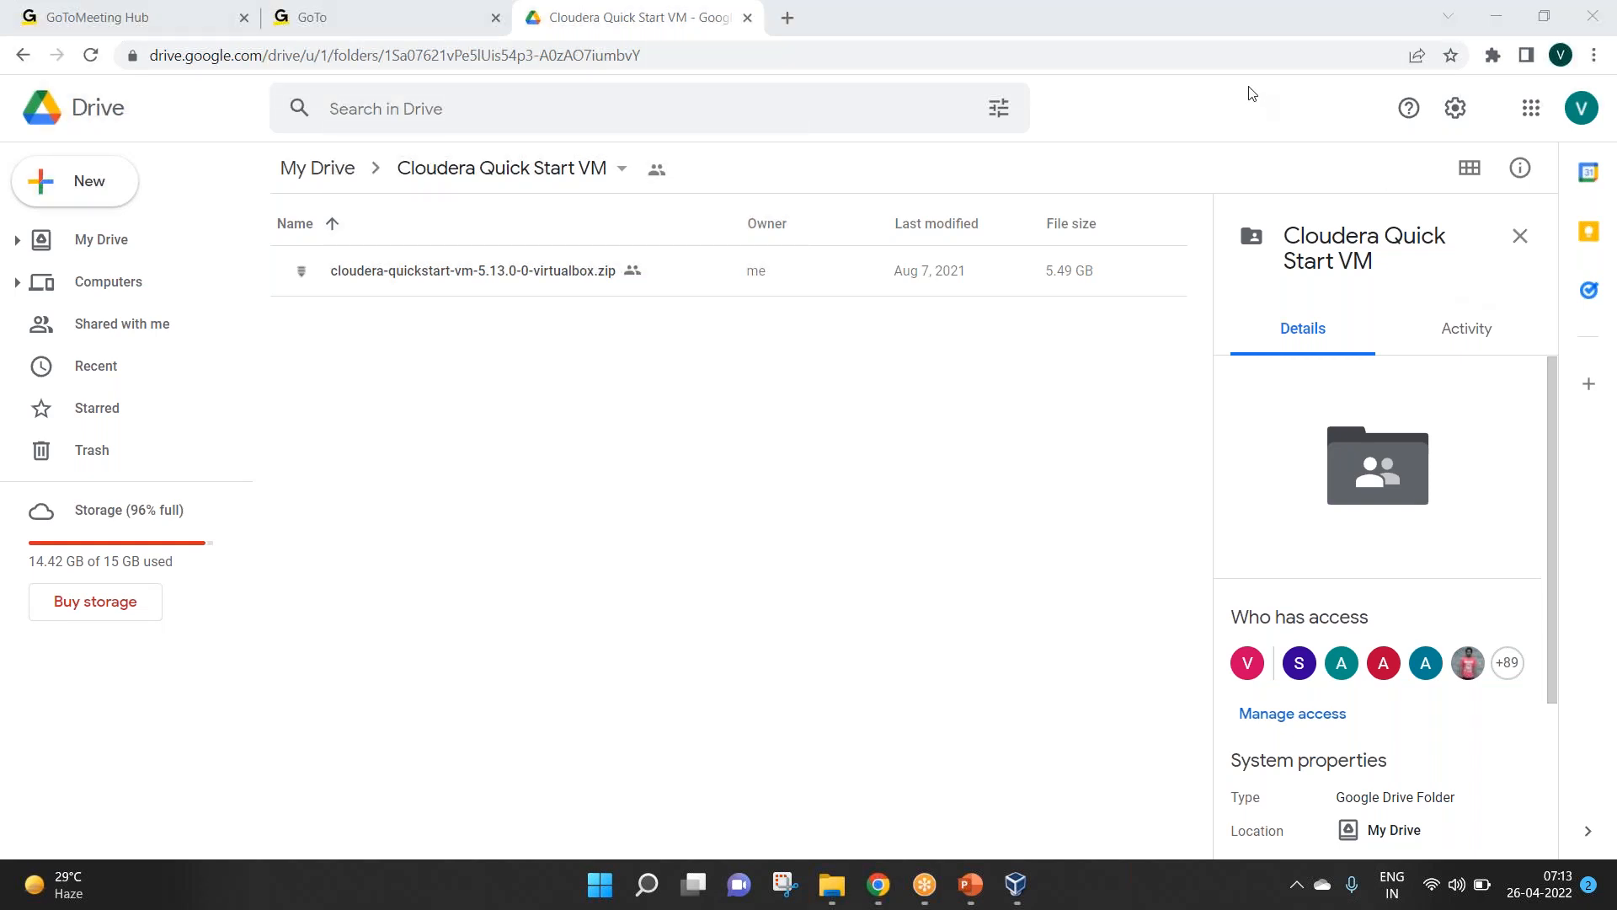
pyautogui.click(581, 171)
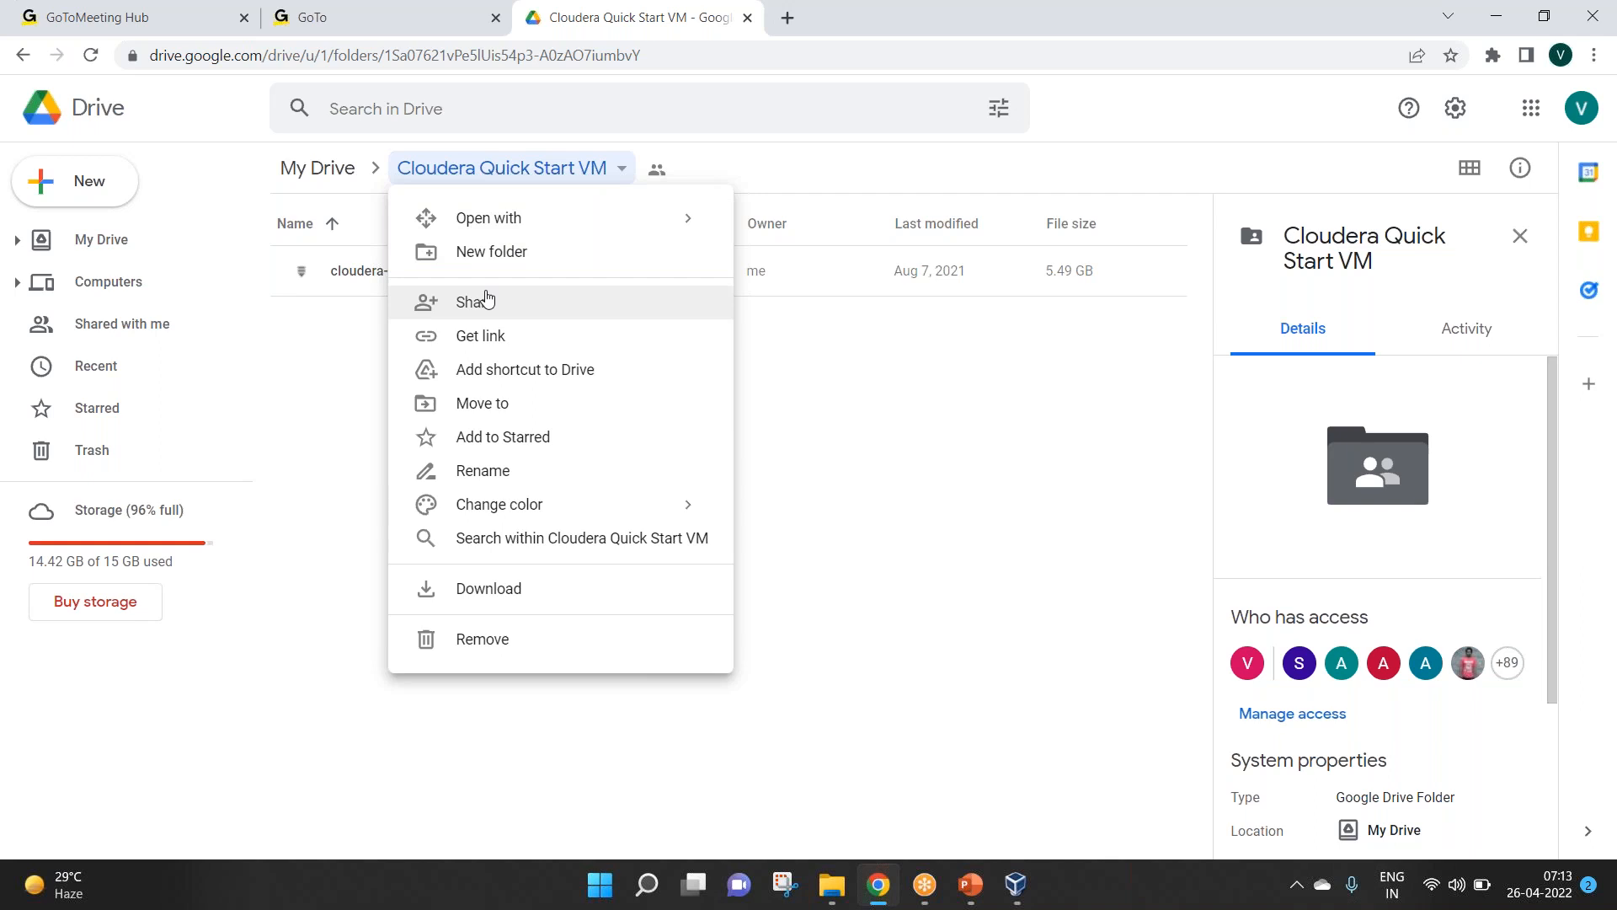
pyautogui.click(1073, 435)
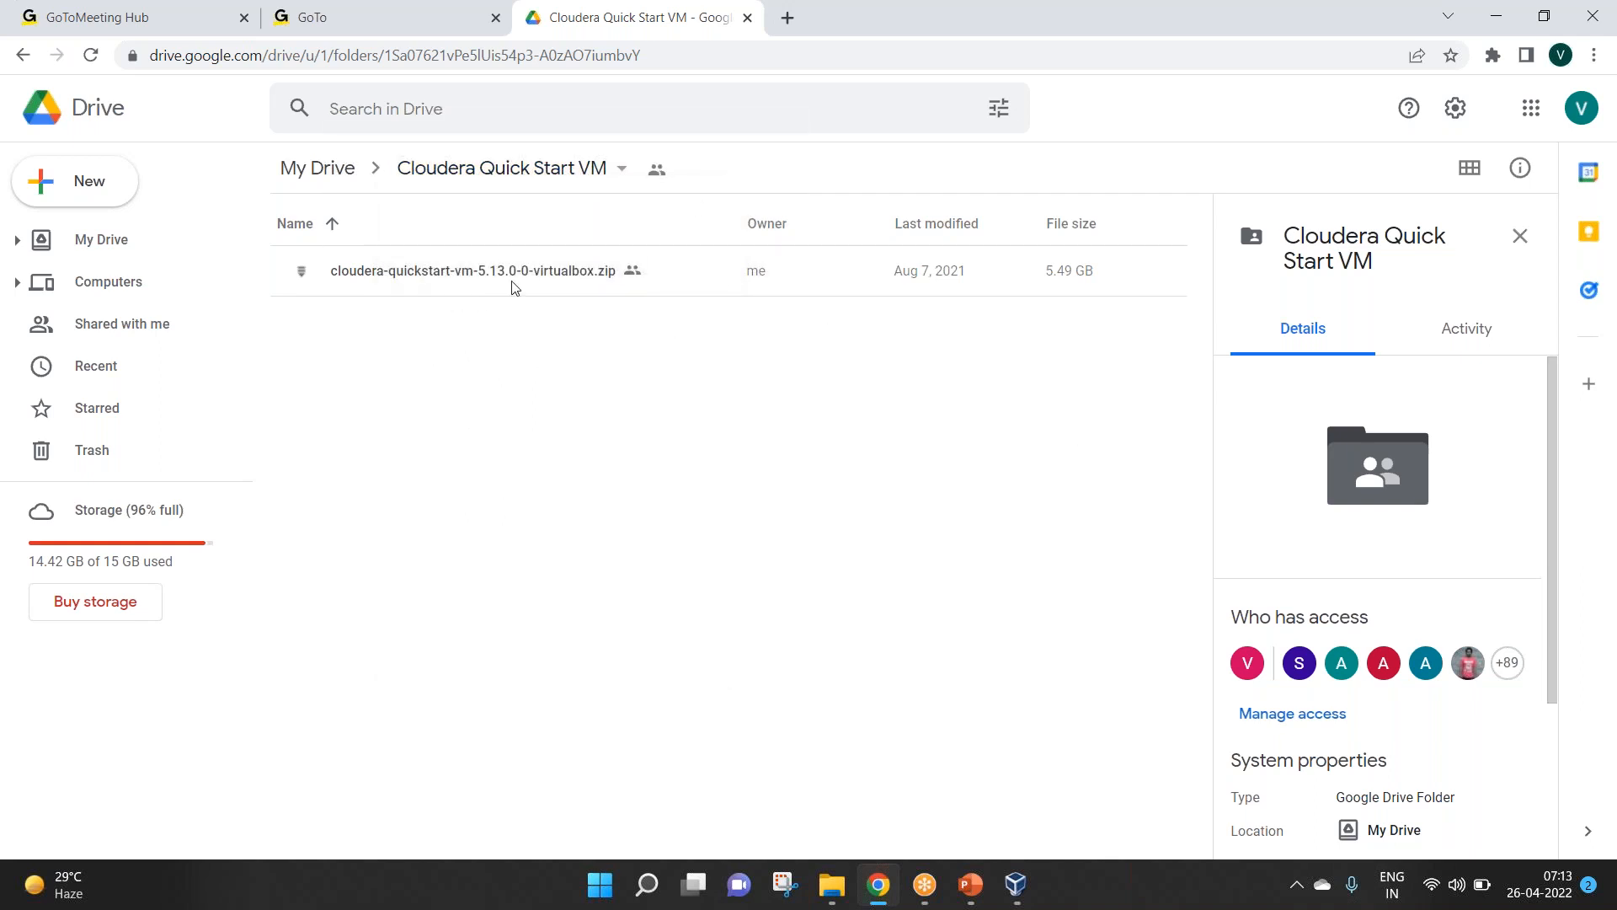
pyautogui.click(590, 173)
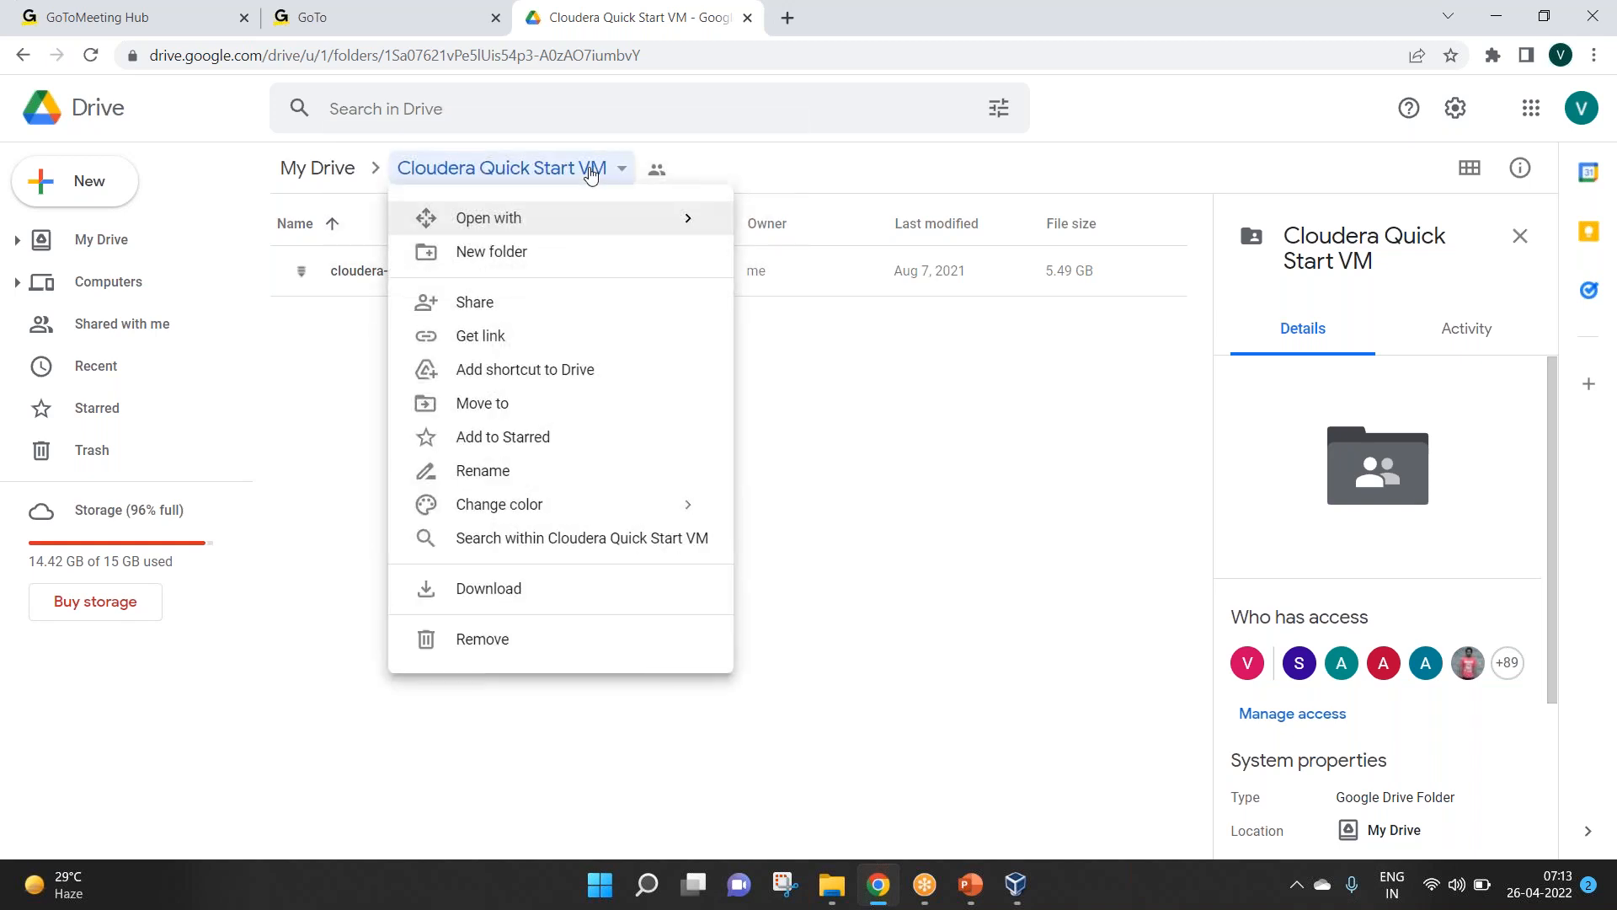
pyautogui.moveTo(506, 504)
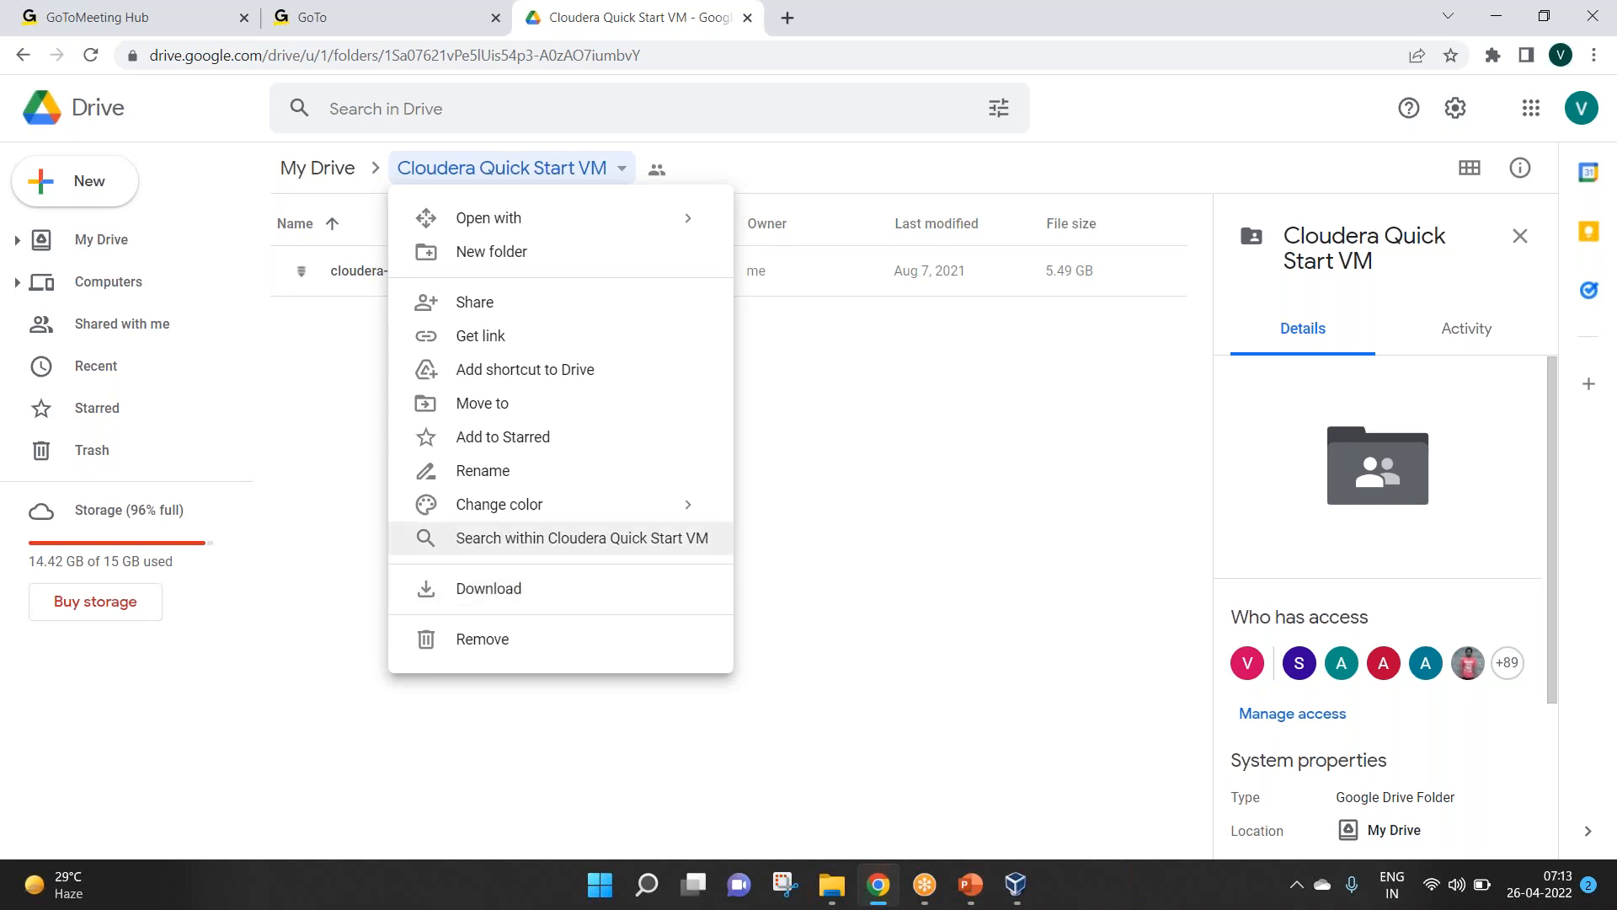
pyautogui.click(965, 499)
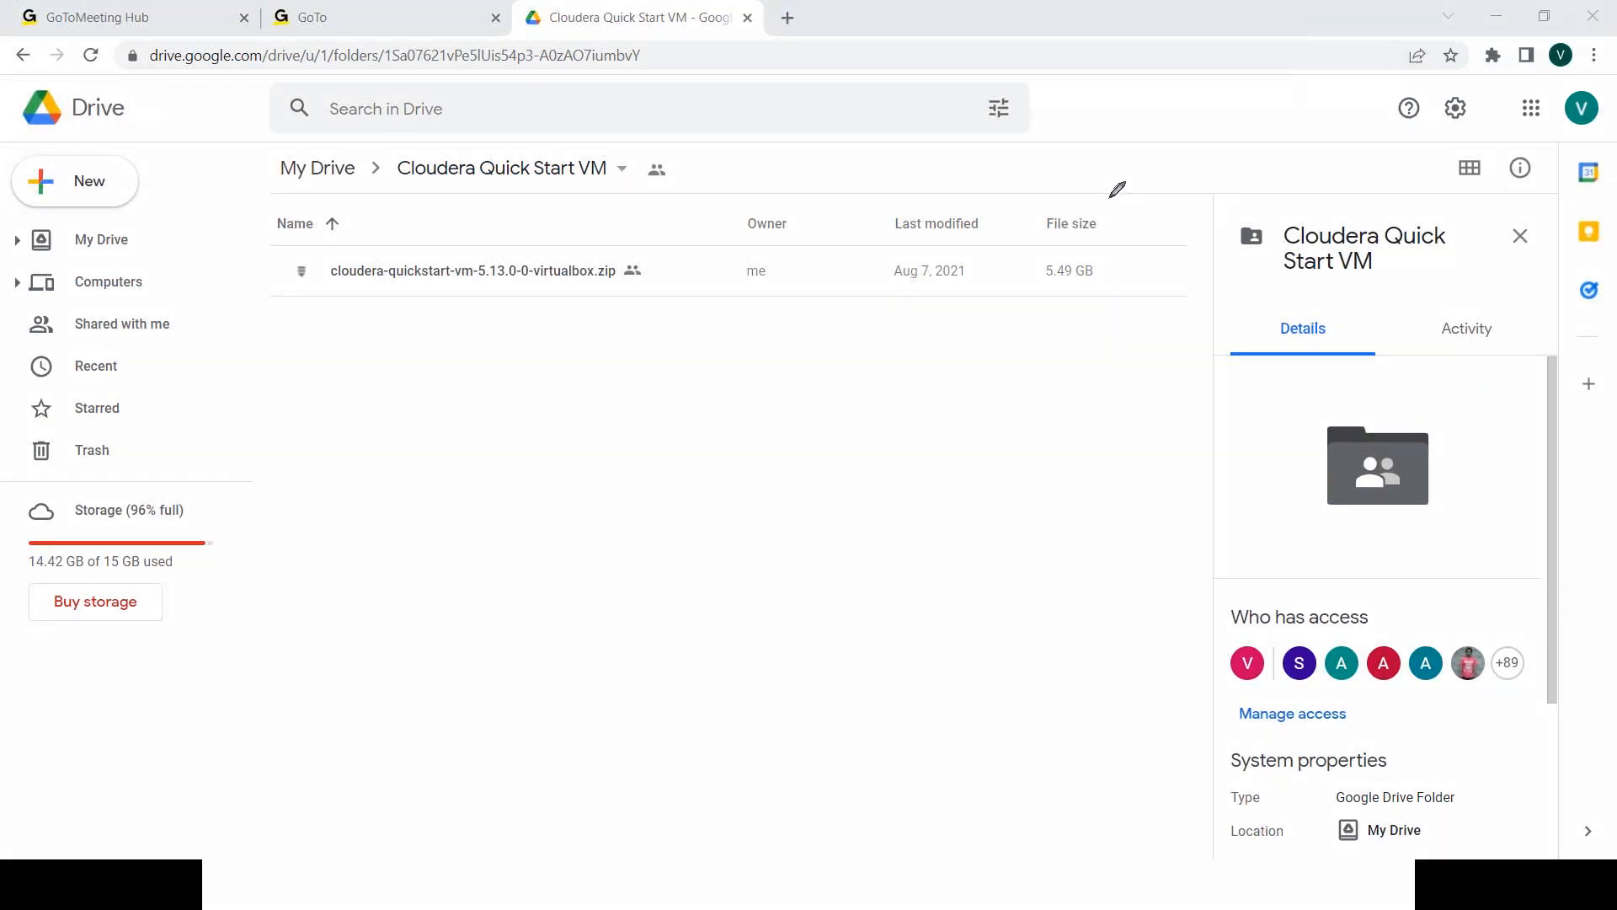
# Step: Circle the Cloudera zip file's size in red with the pen, and clear the annotation
pyautogui.moveTo(1105, 195)
pyautogui.mouseDown()
pyautogui.moveTo(1025, 221)
pyautogui.moveTo(1095, 293)
pyautogui.moveTo(1133, 202)
pyautogui.moveTo(1026, 211)
pyautogui.mouseUp()
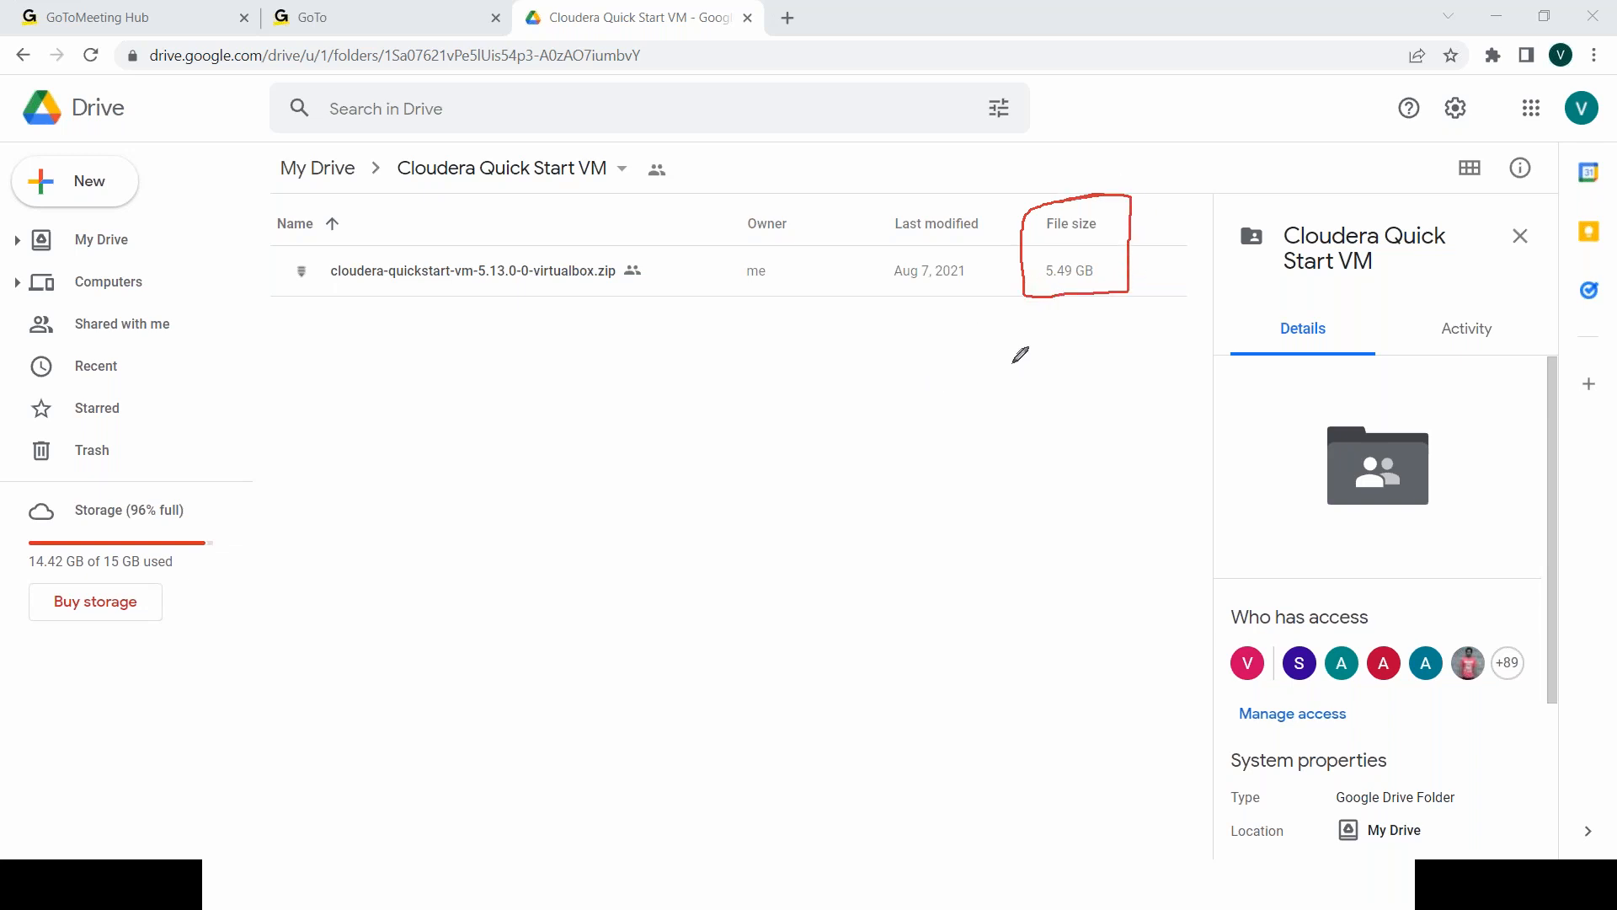
pyautogui.click(1072, 490)
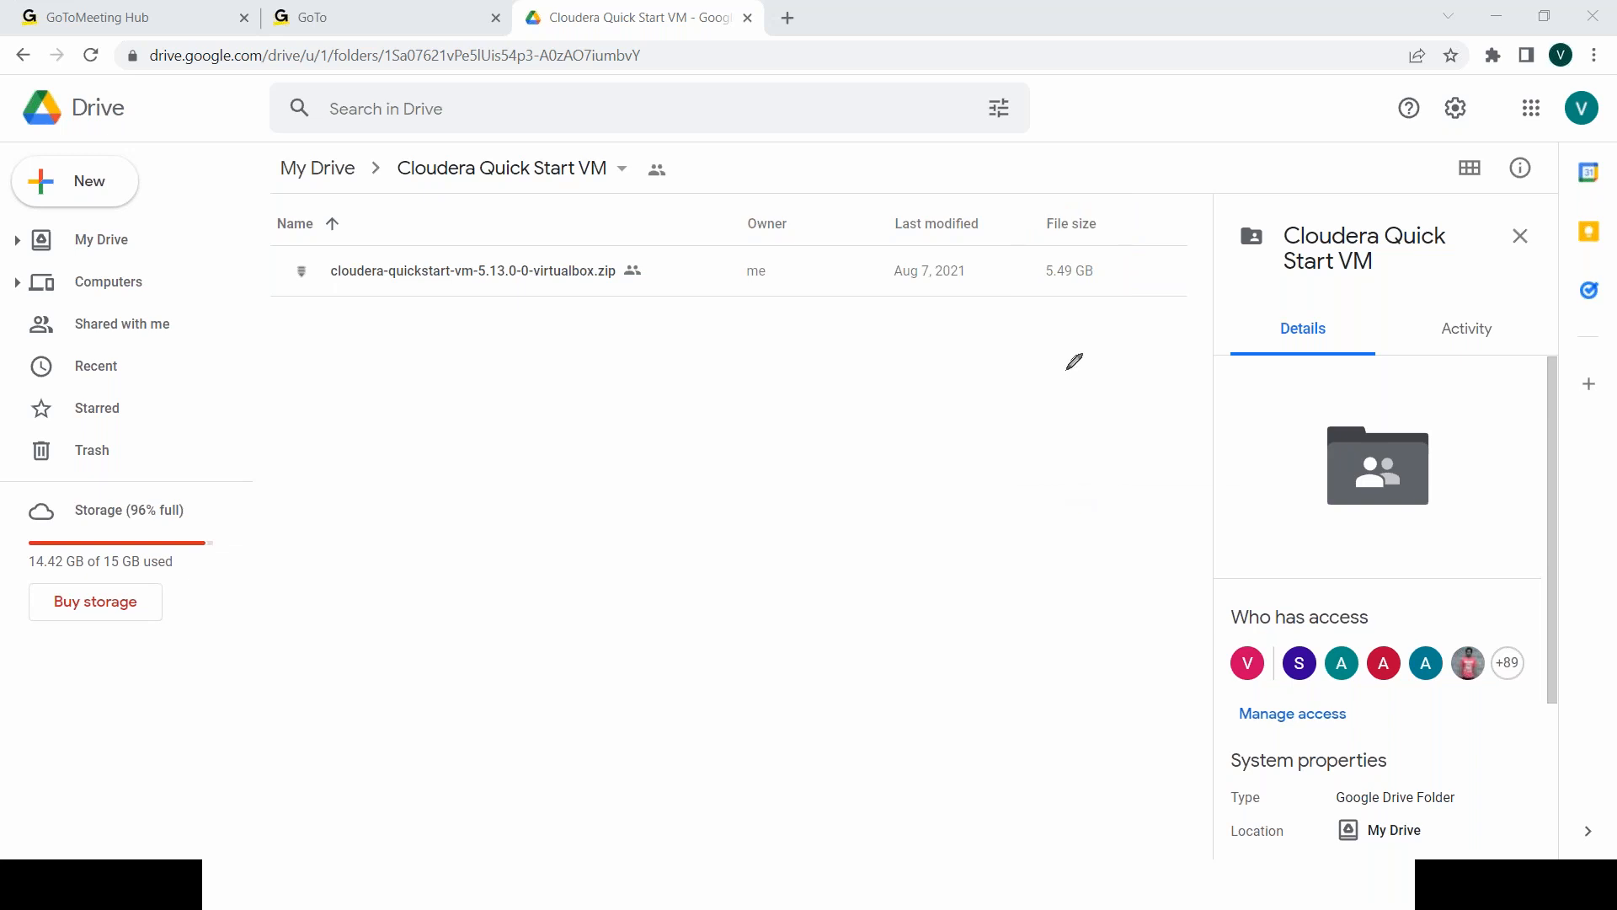
pyautogui.rightClick(1067, 371)
pyautogui.click(1086, 390)
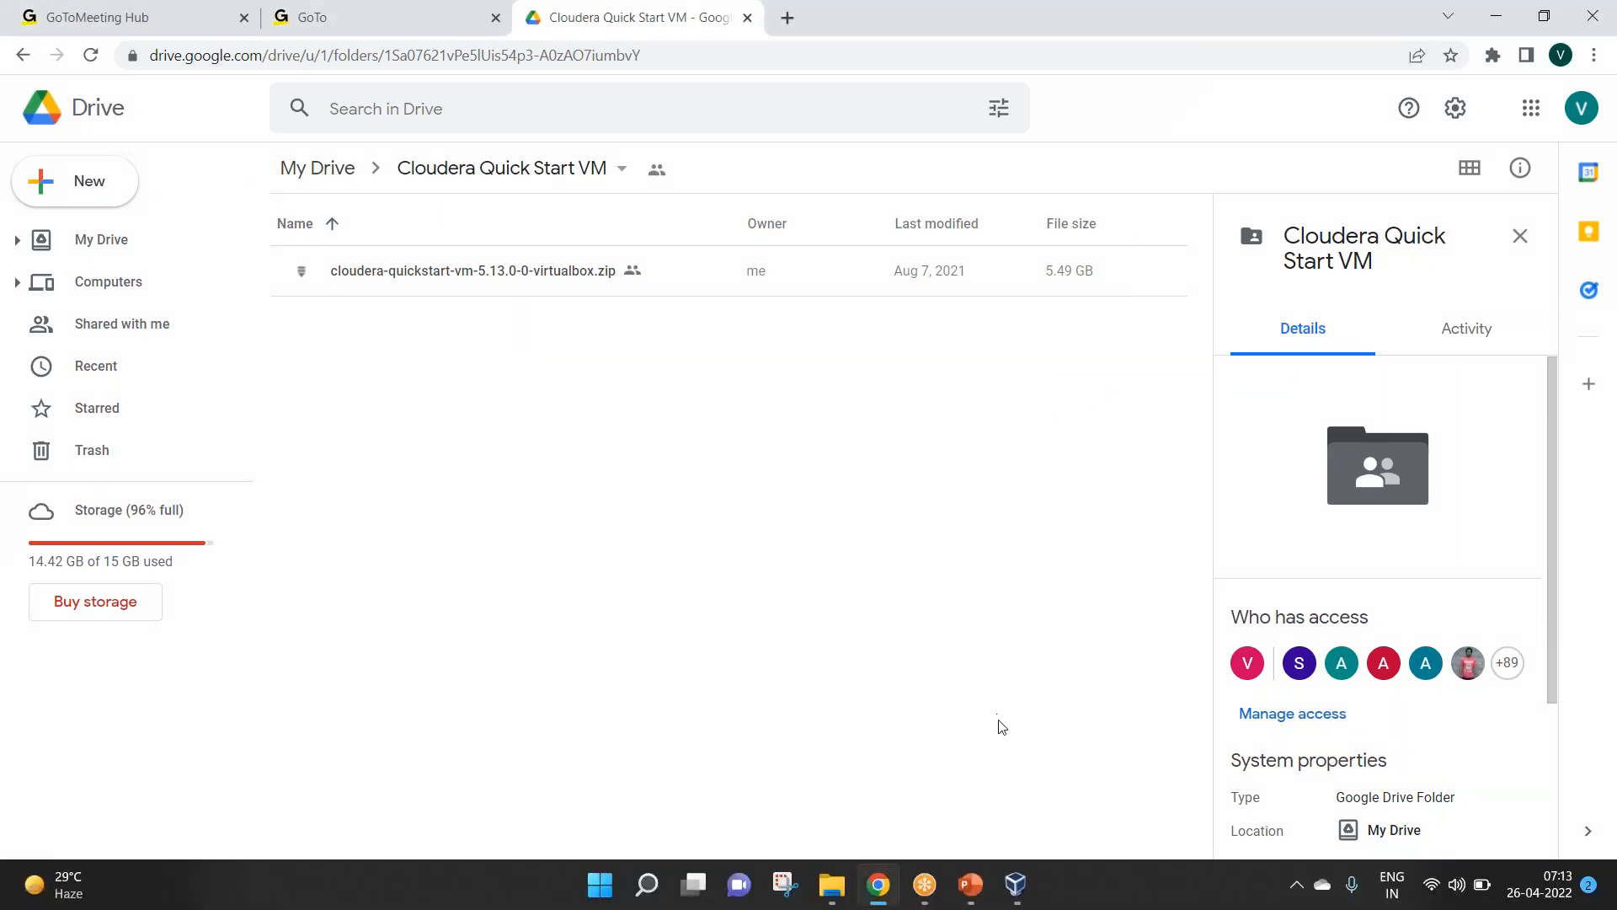
# Step: Switch to File Explorer and locate the cloudera-quickstart-vm-5.13.0-0-virtualbox-001 archive in the Downloads folder
pyautogui.moveTo(832, 885)
pyautogui.click(812, 771)
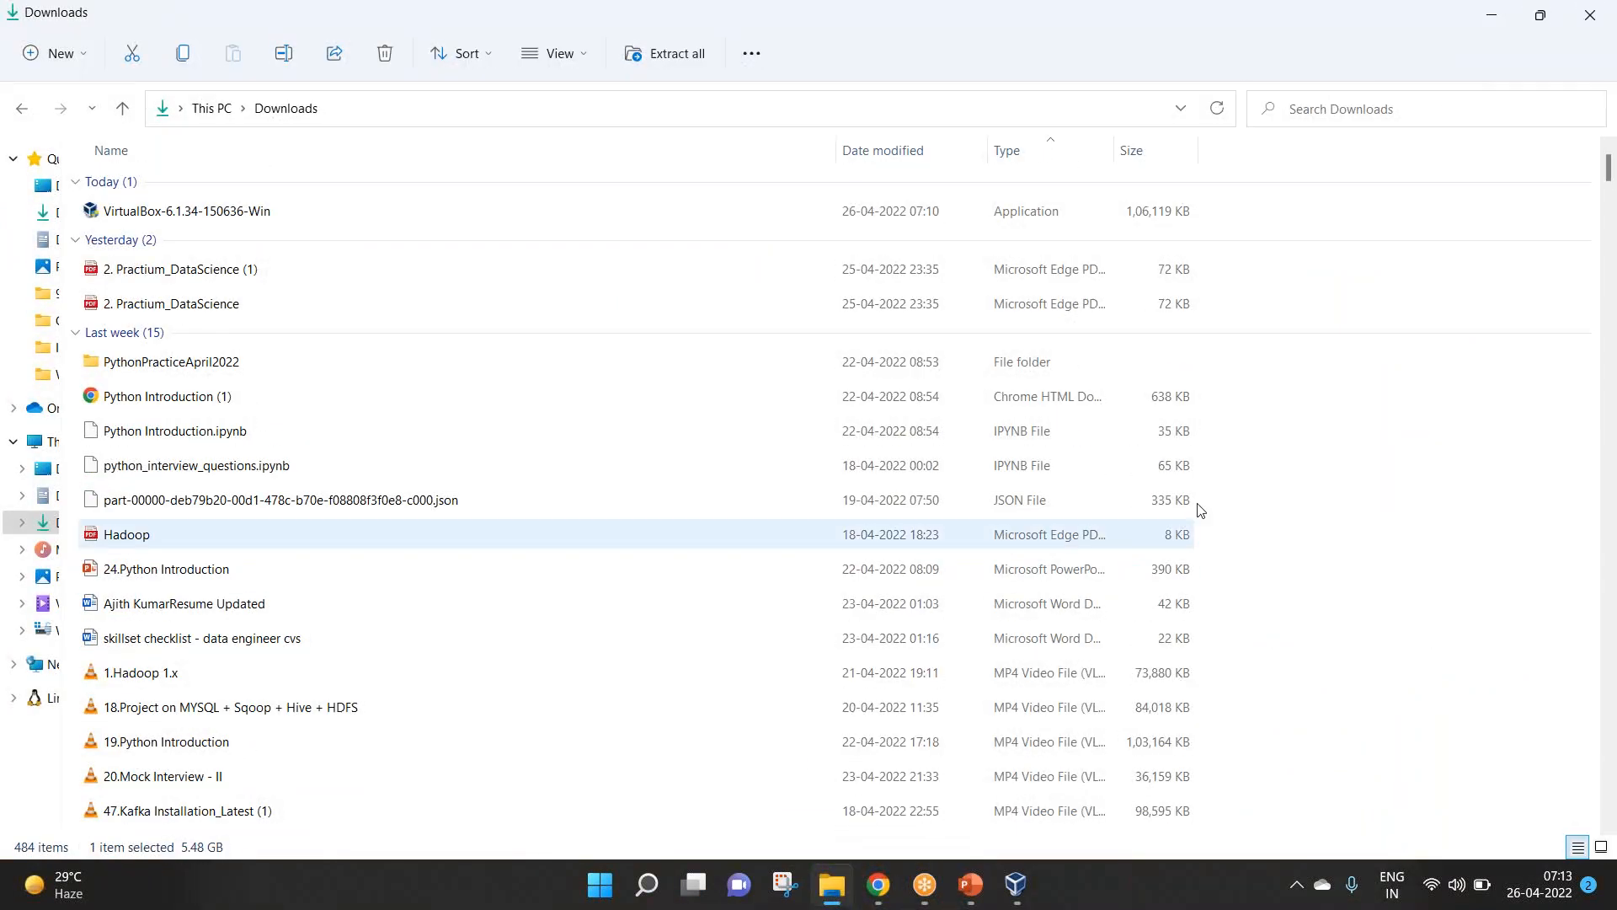
pyautogui.write('cl')
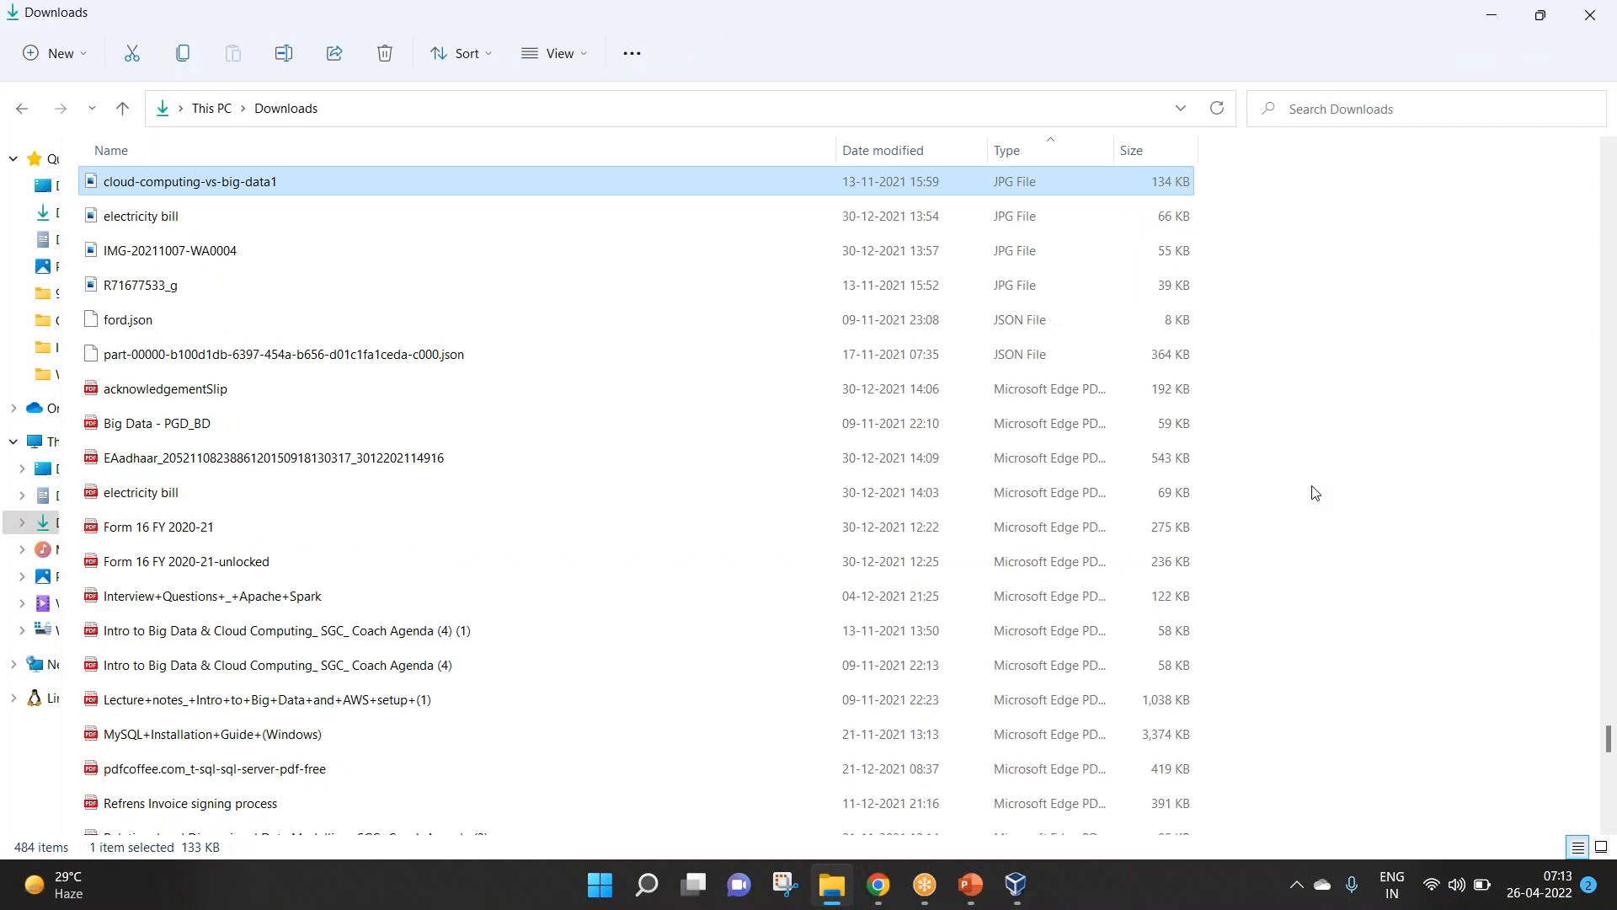
pyautogui.click(1315, 494)
pyautogui.write('cl')
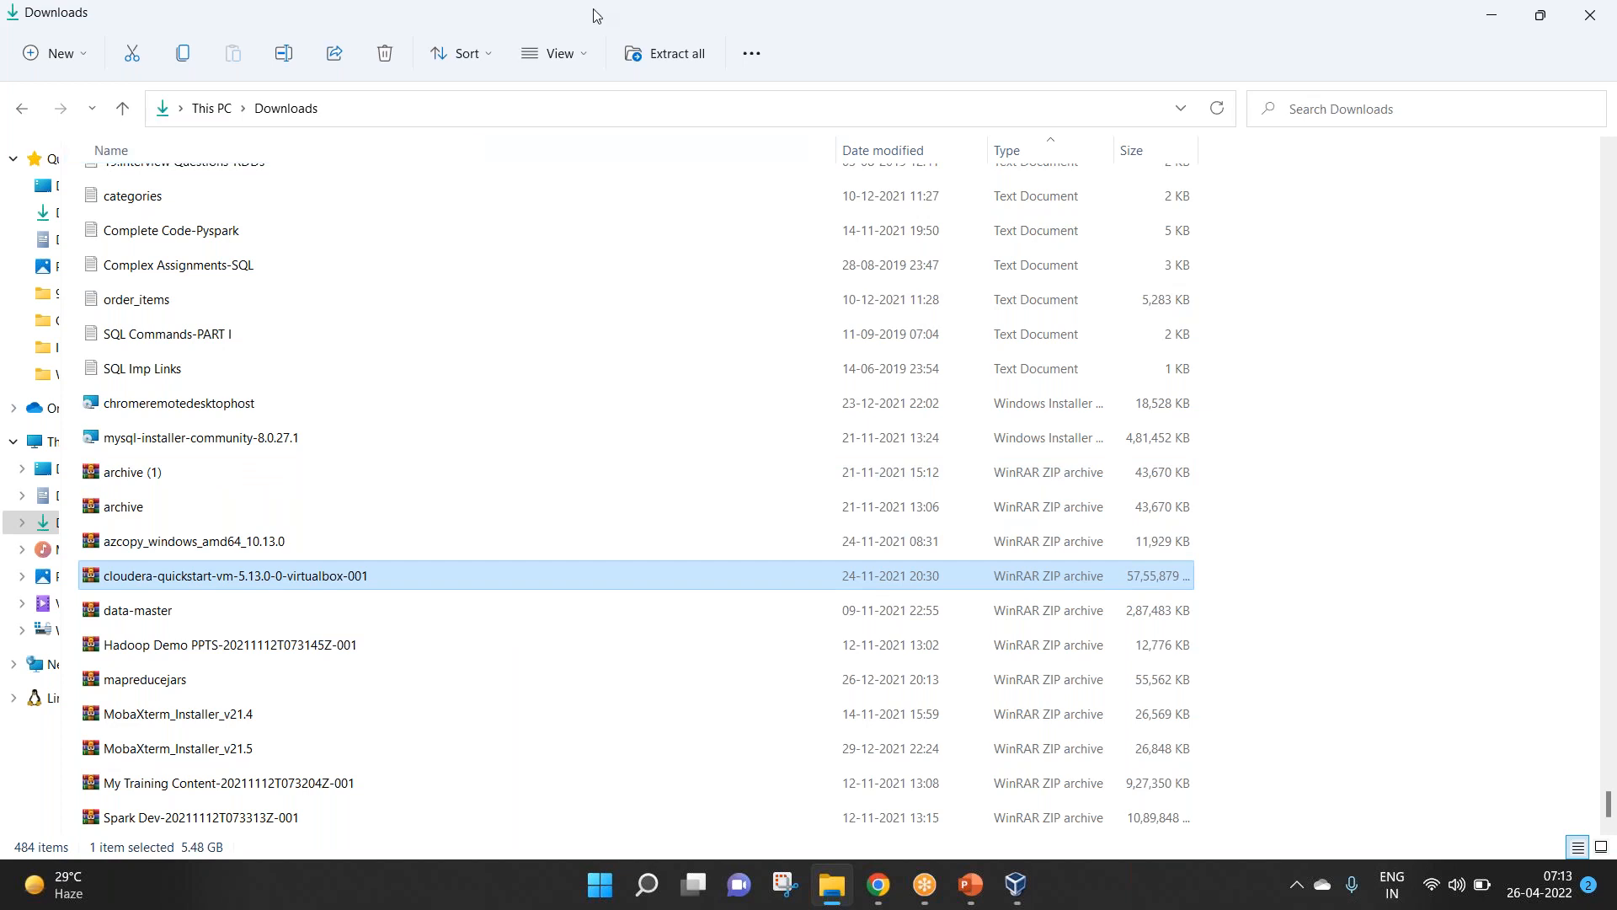
pyautogui.click(610, 34)
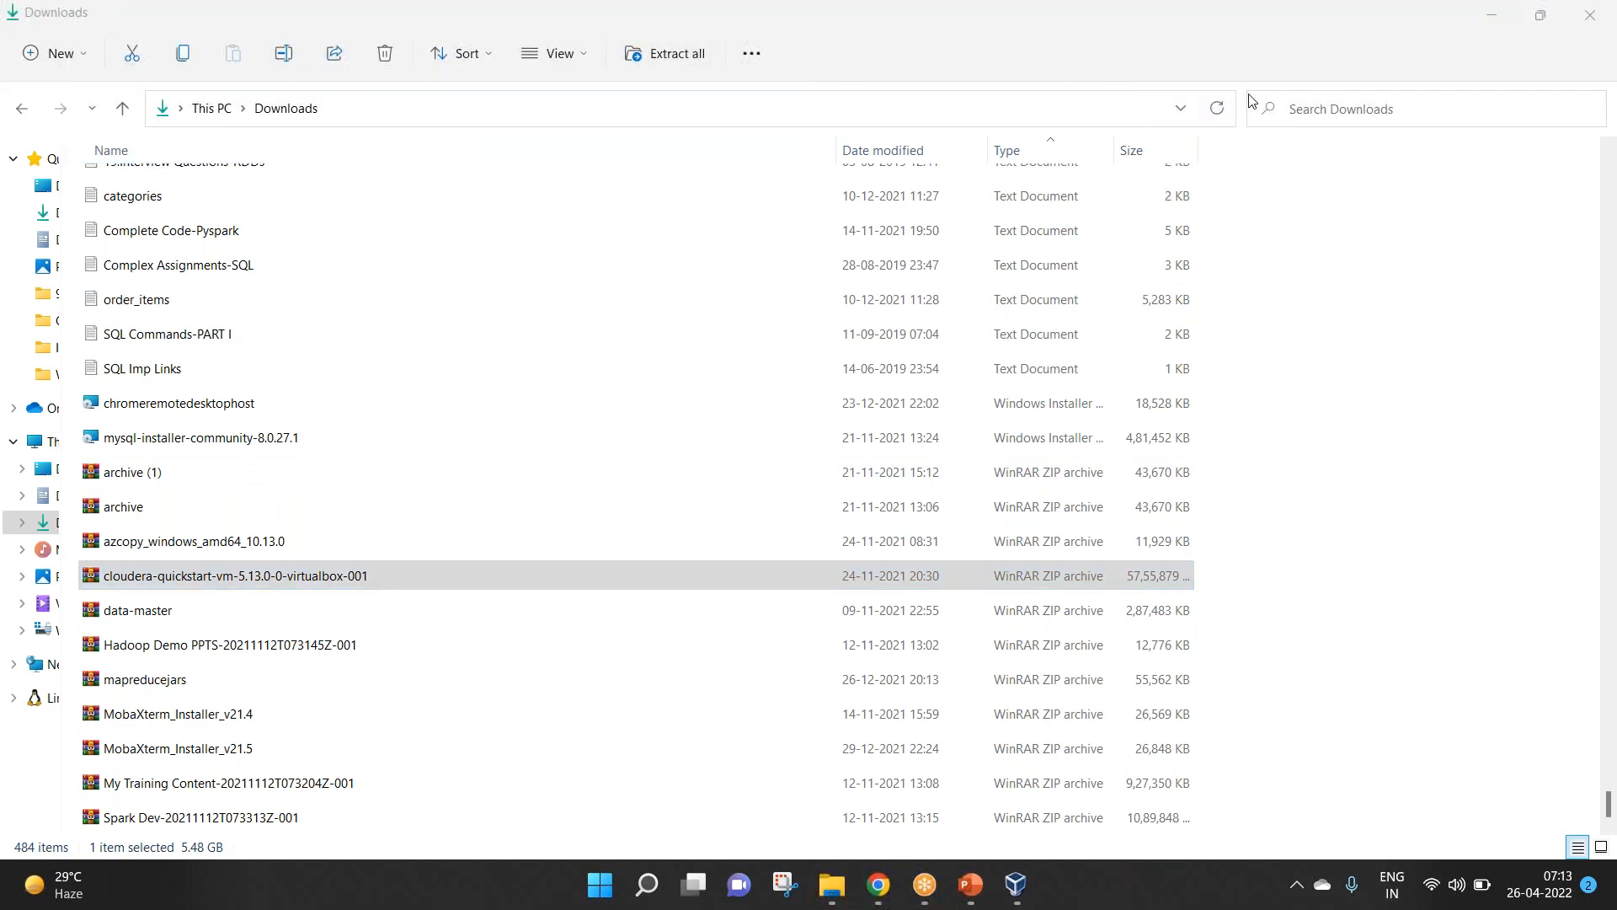
# Step: Switch to Chrome, search for "winrar download" in a new tab and open the official WinRAR website
pyautogui.click(878, 885)
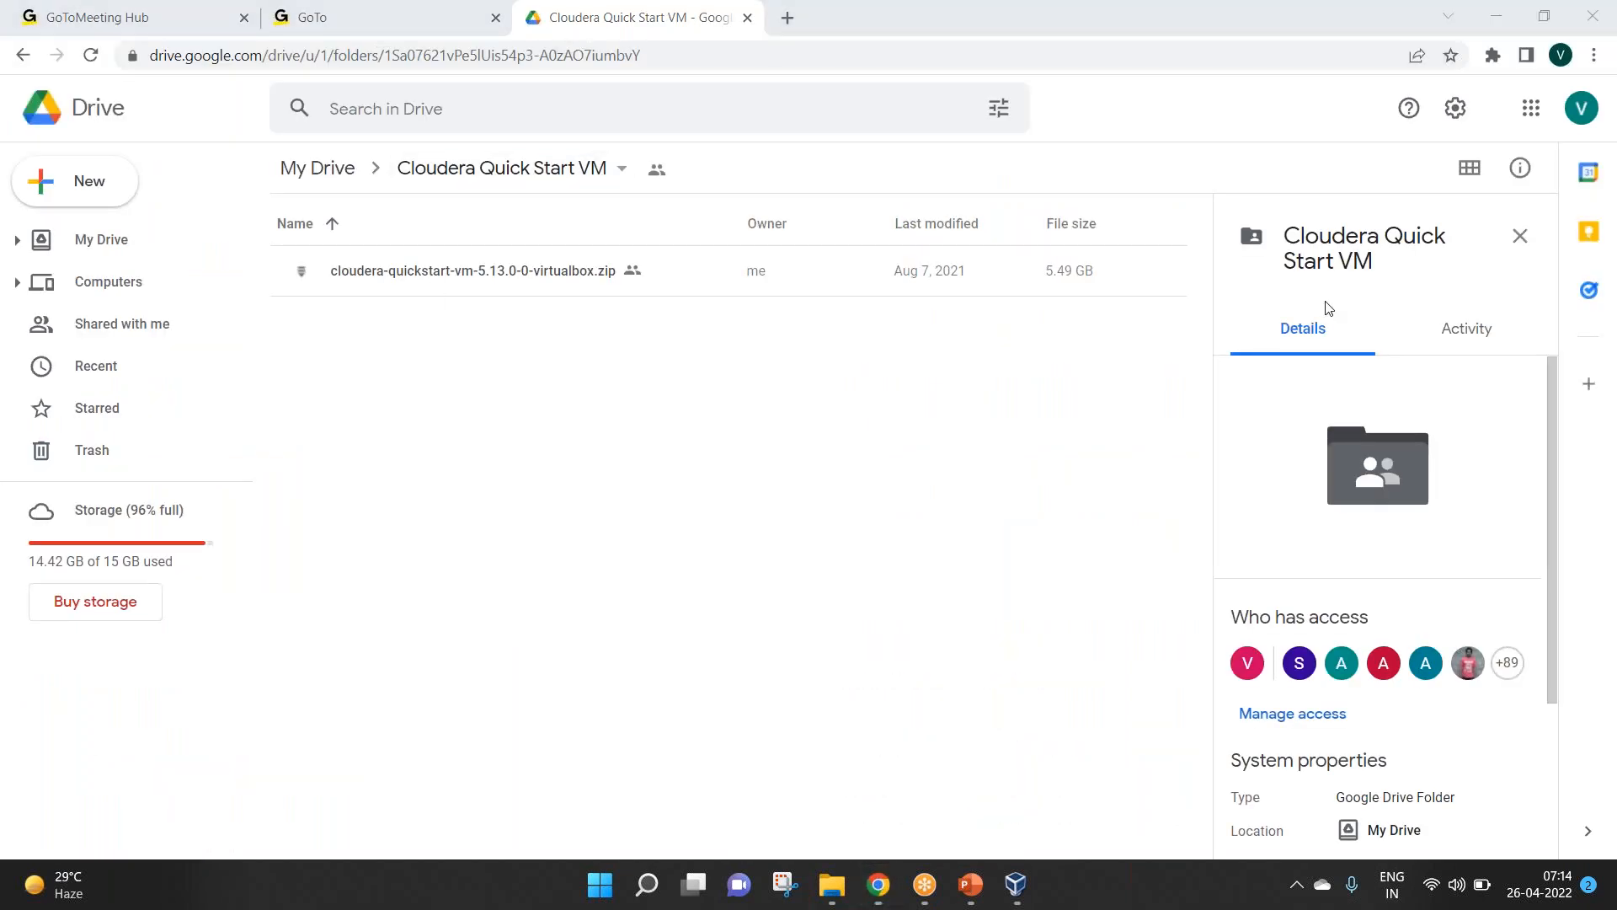
pyautogui.click(788, 18)
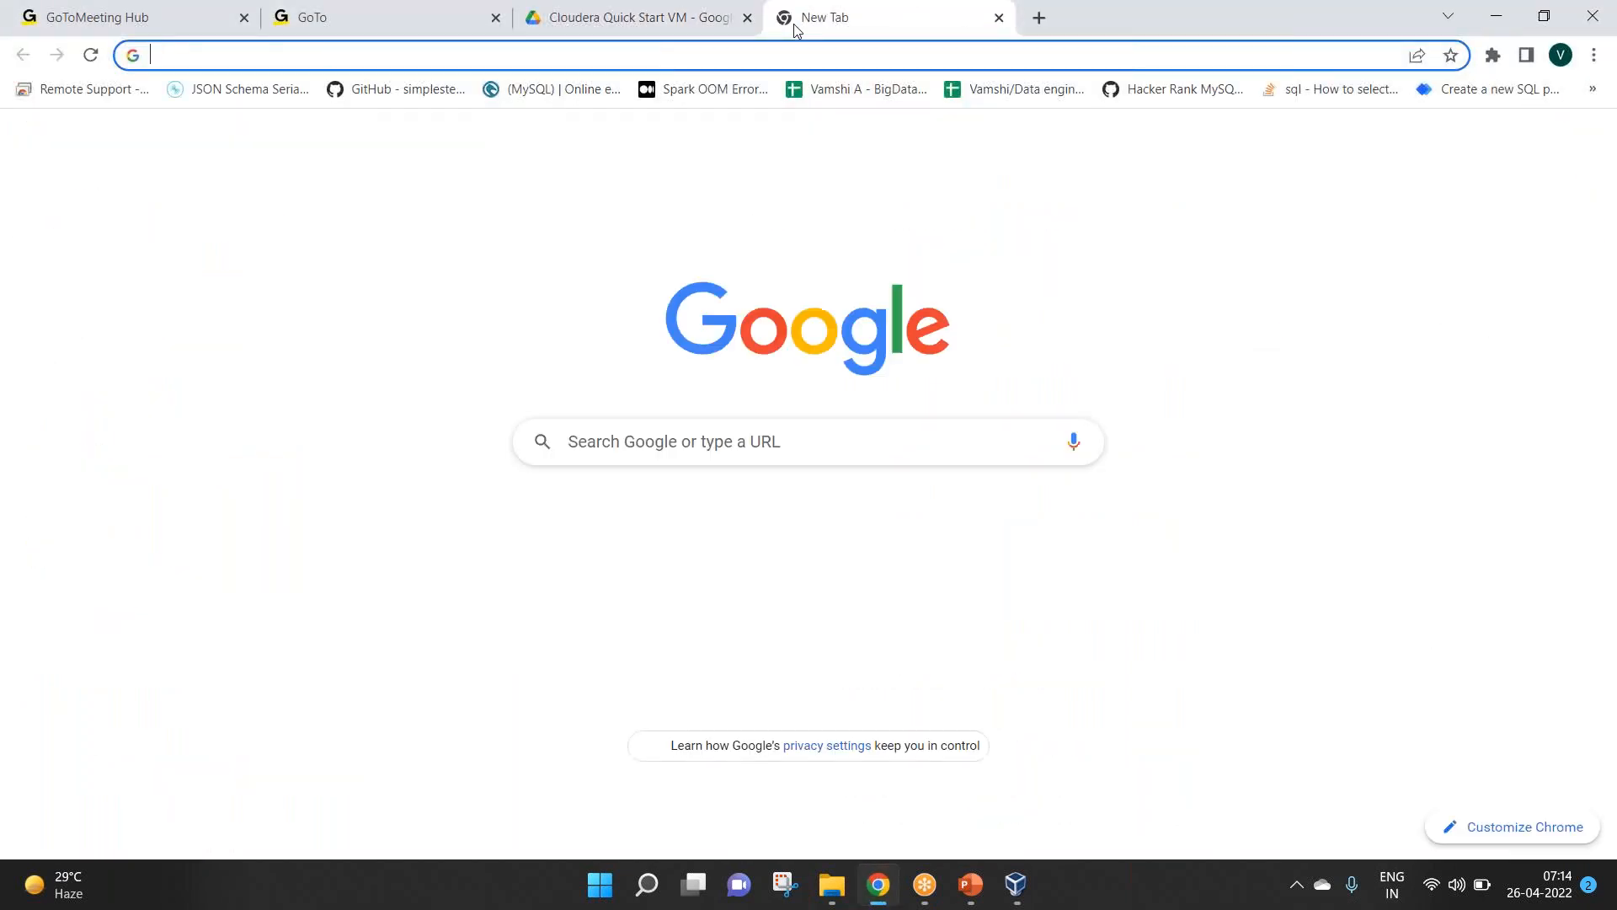
pyautogui.write('winrar')
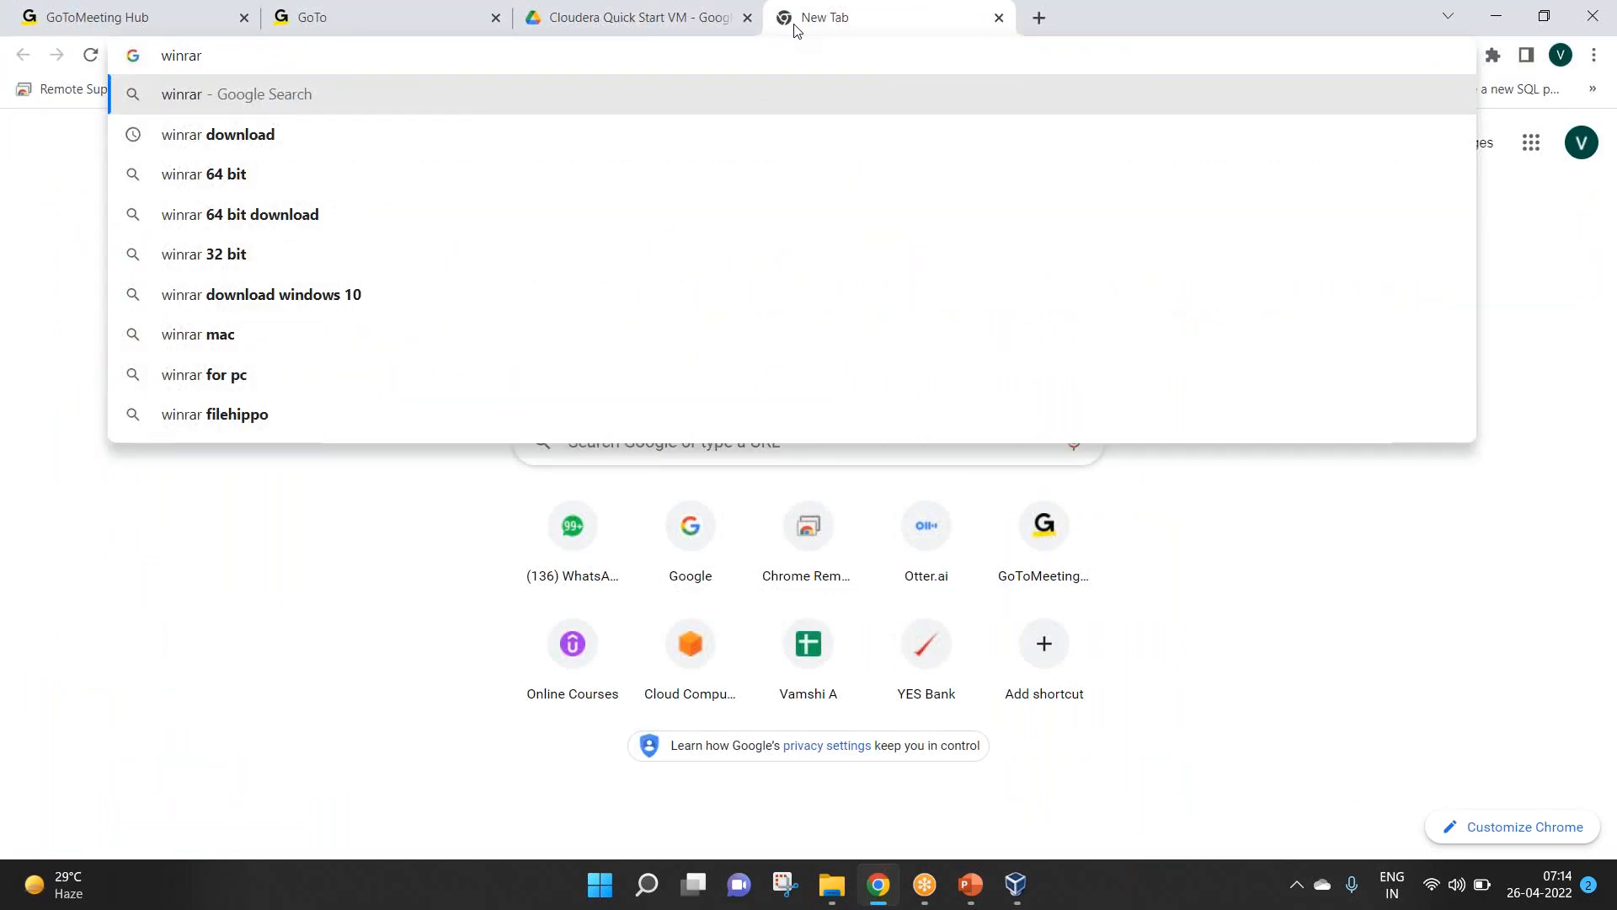
pyautogui.press('Down')
pyautogui.press('Return')
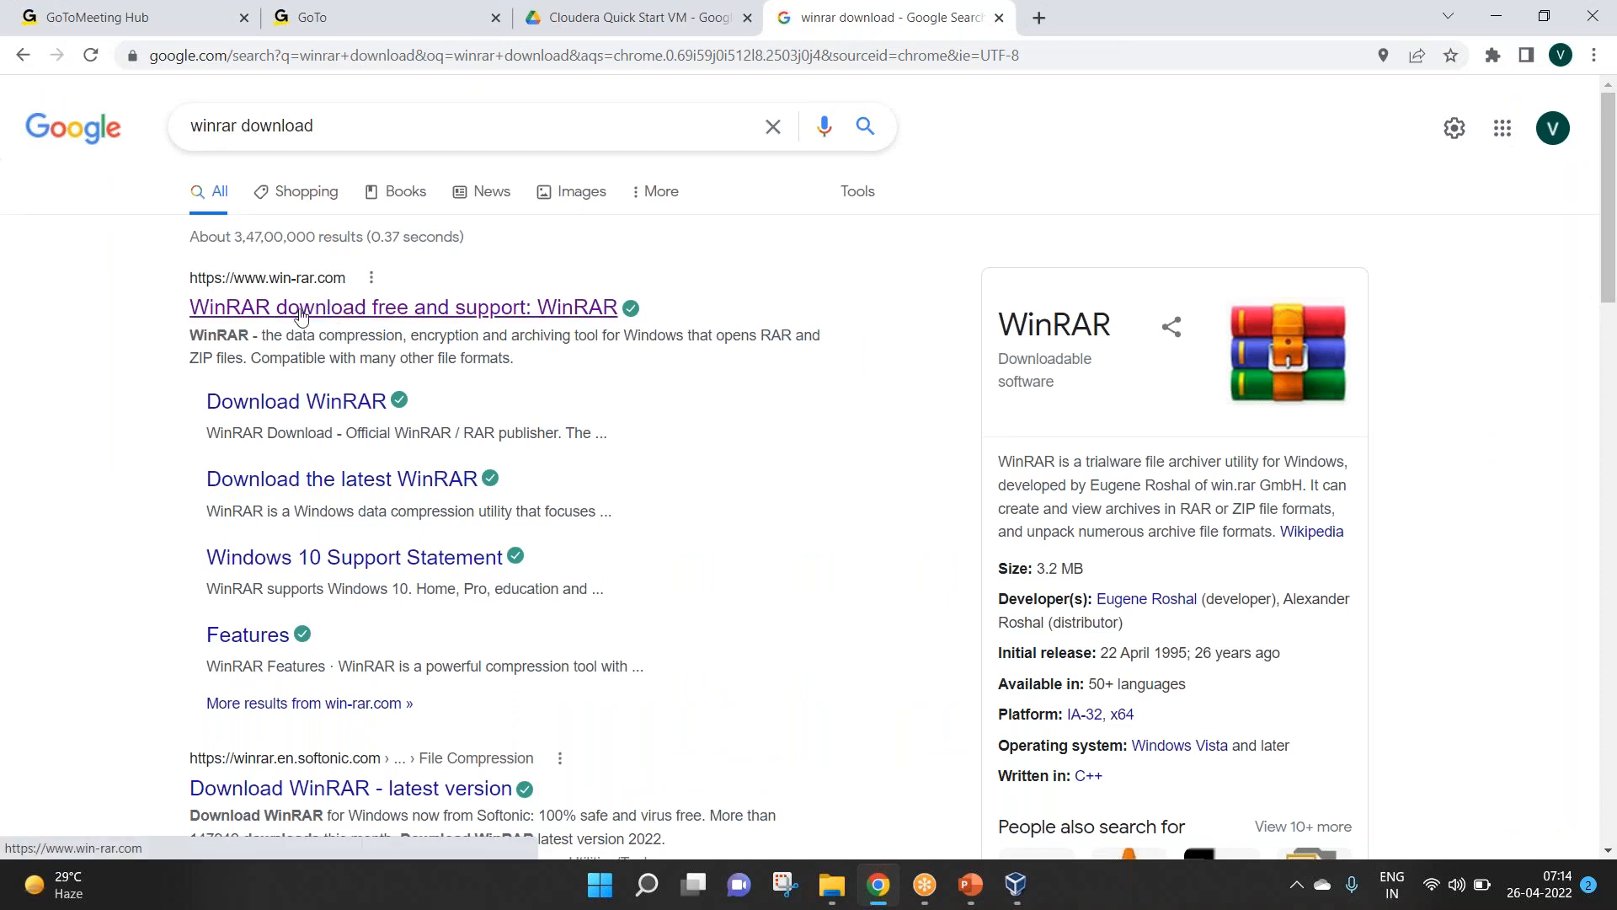
pyautogui.click(287, 313)
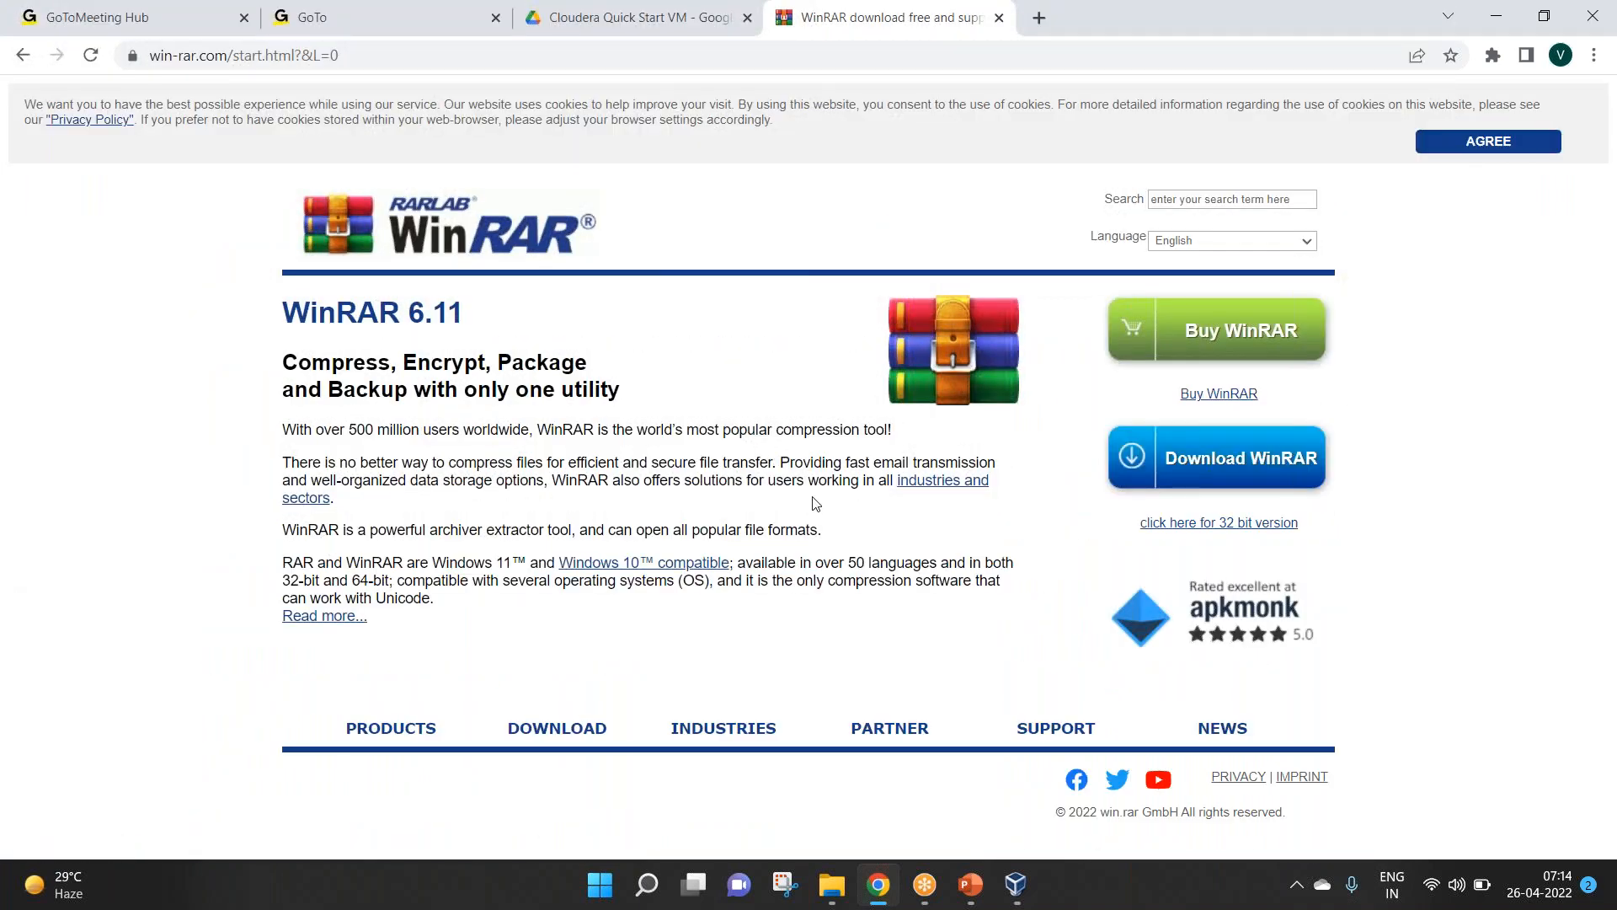
# Step: Download the WinRAR installer from the WinRAR website
pyautogui.click(1286, 463)
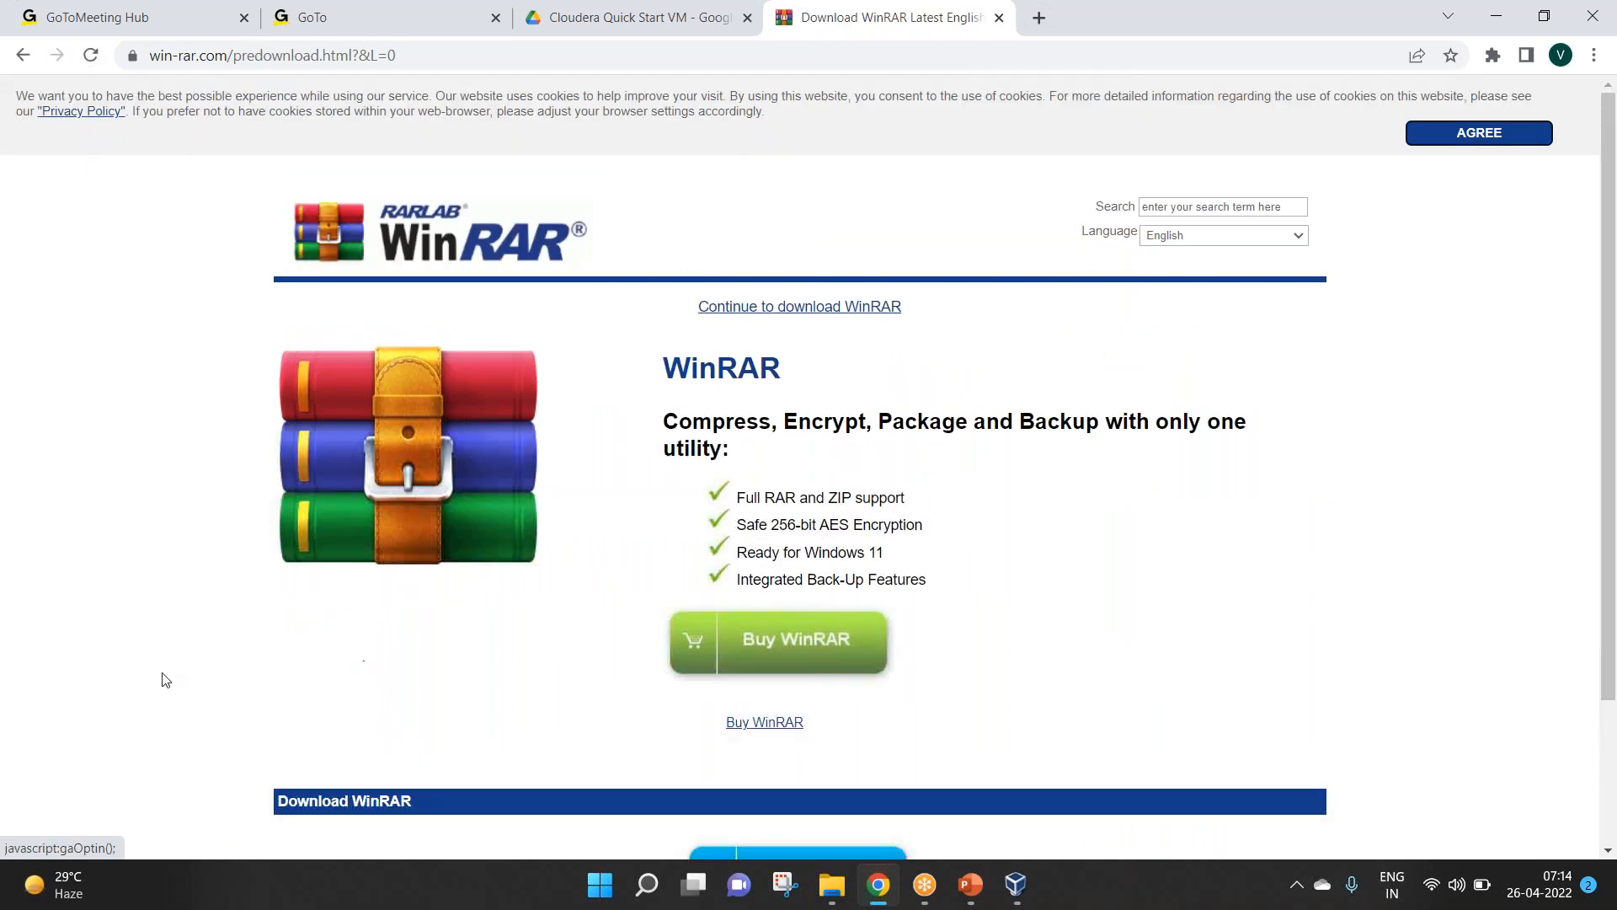
pyautogui.scroll(-1, 166, 679)
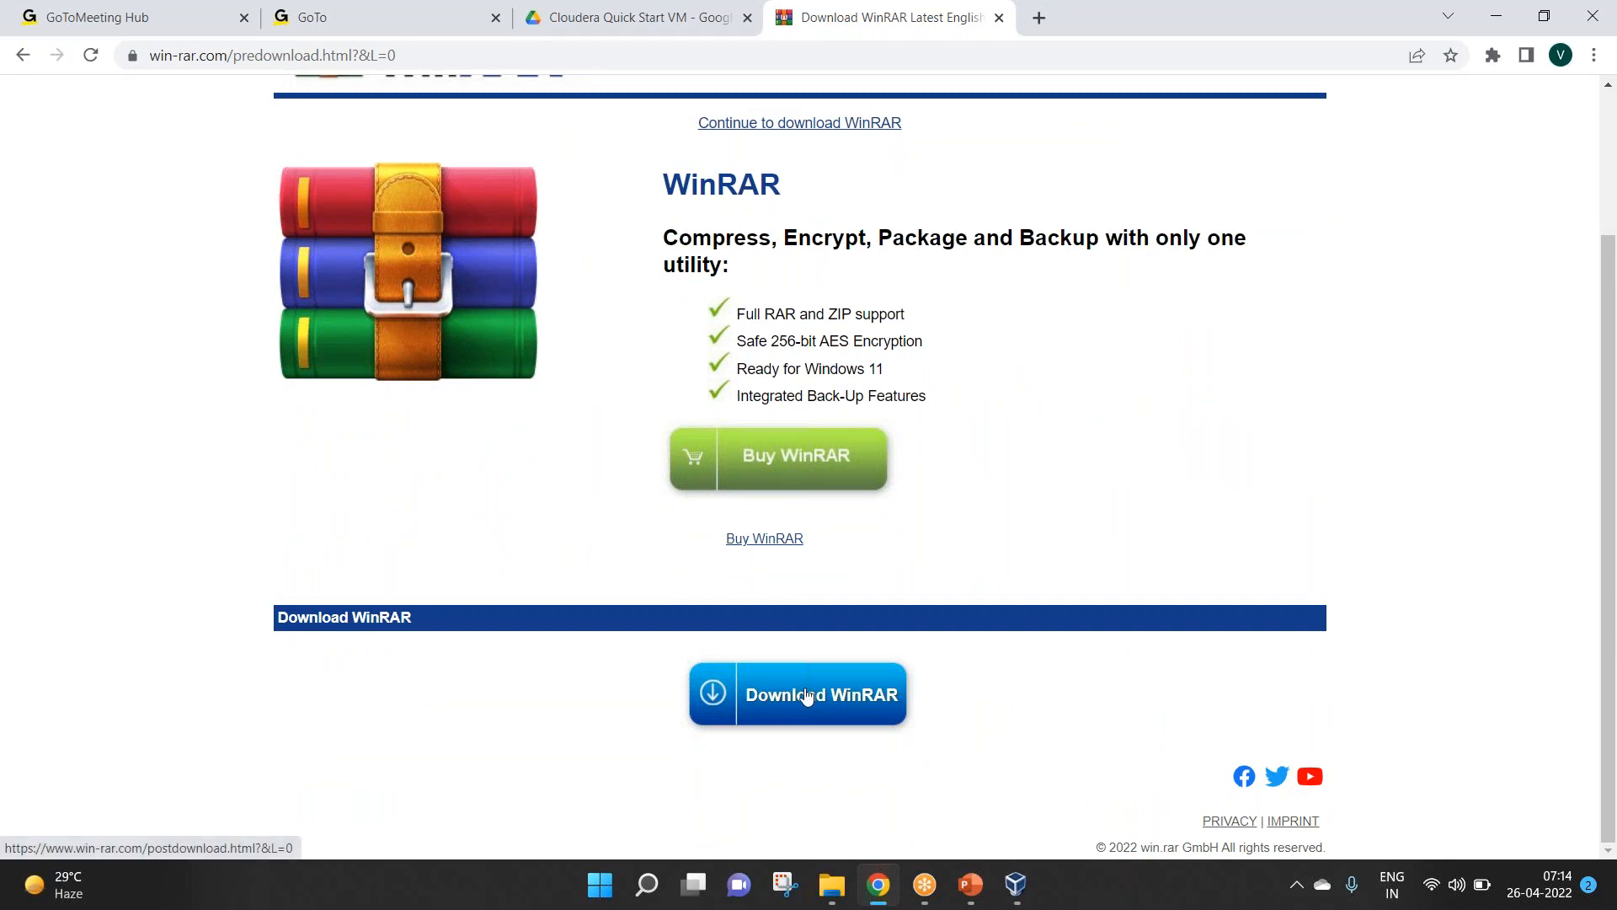
pyautogui.click(807, 696)
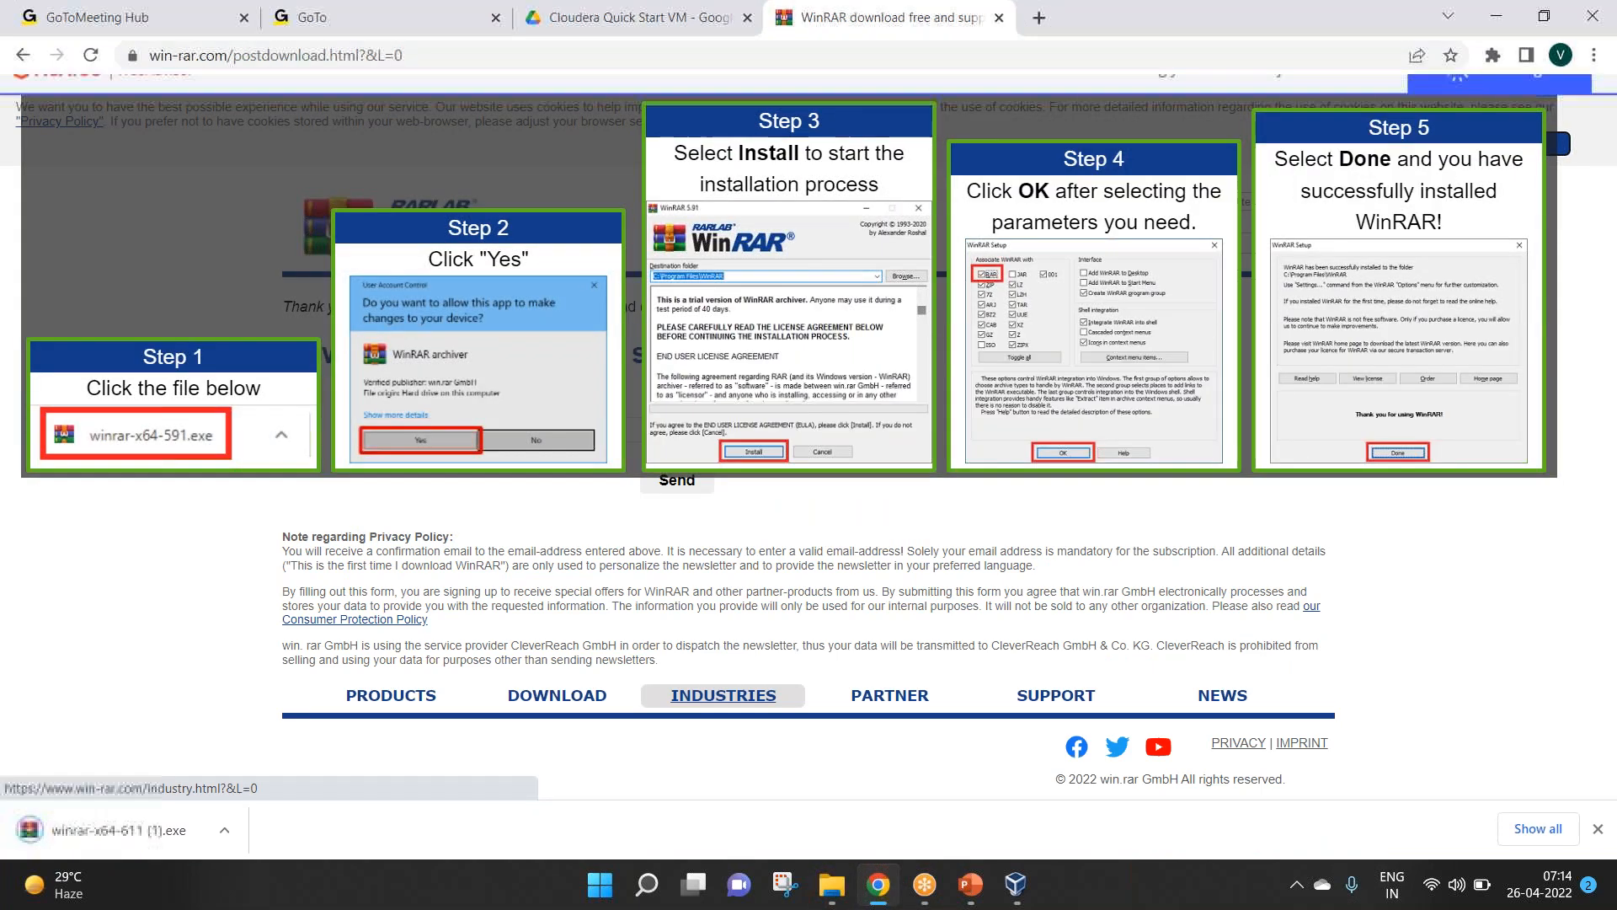
# Step: Switch to the PowerPoint slide show and review the slides on extracting the Cloudera QuickStart VM archive
pyautogui.moveTo(974, 881)
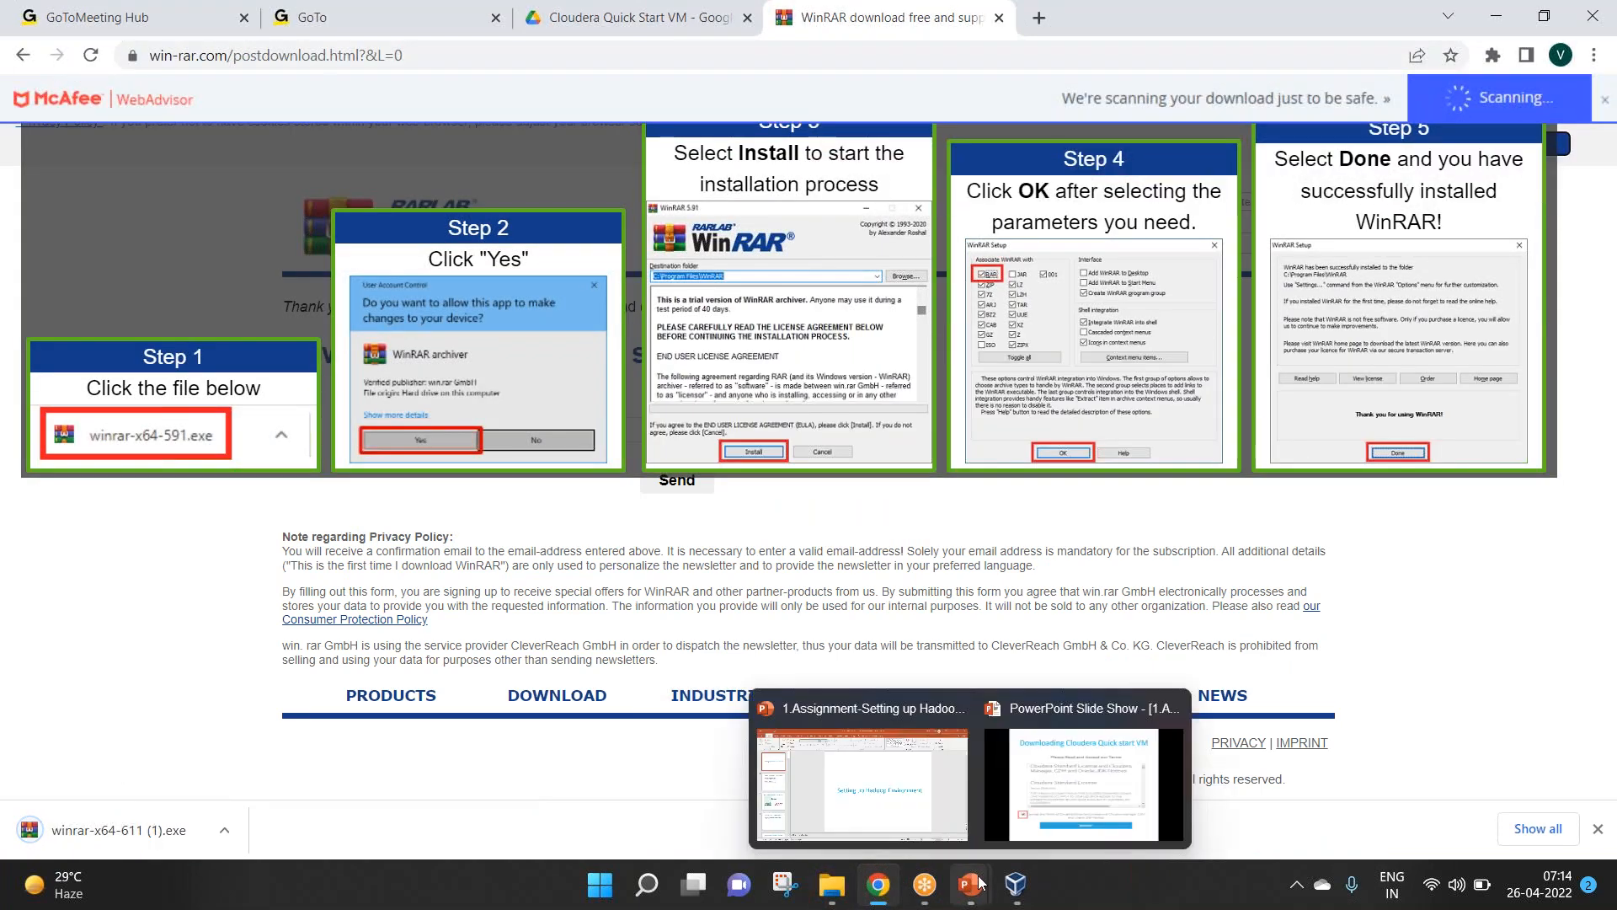
pyautogui.click(1079, 780)
pyautogui.press('Right')
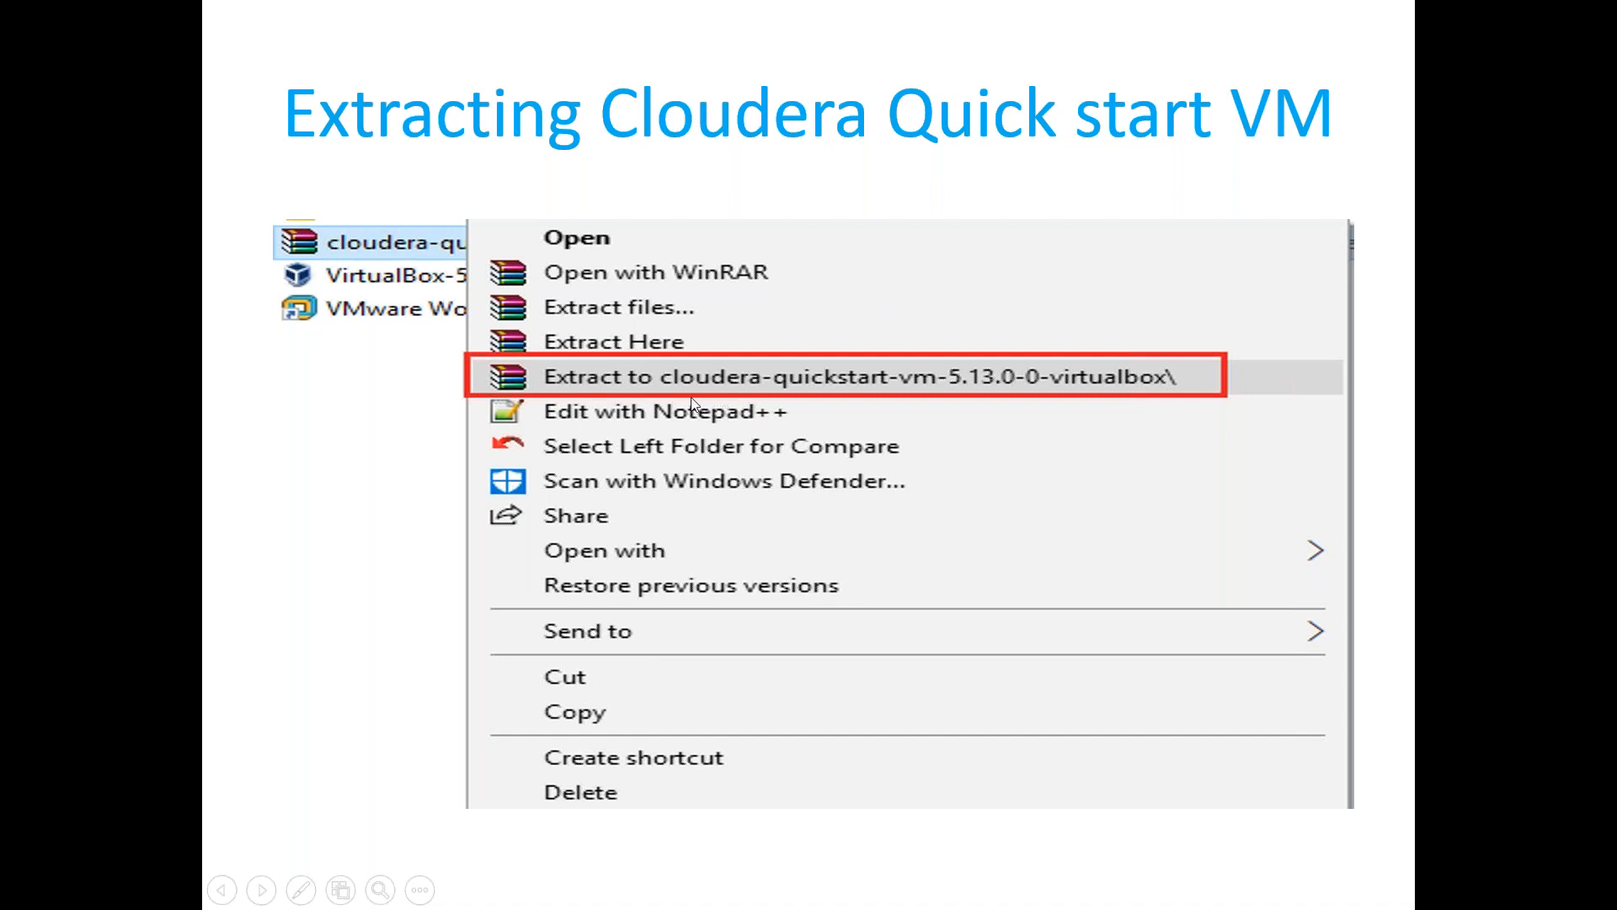
pyautogui.click(613, 381)
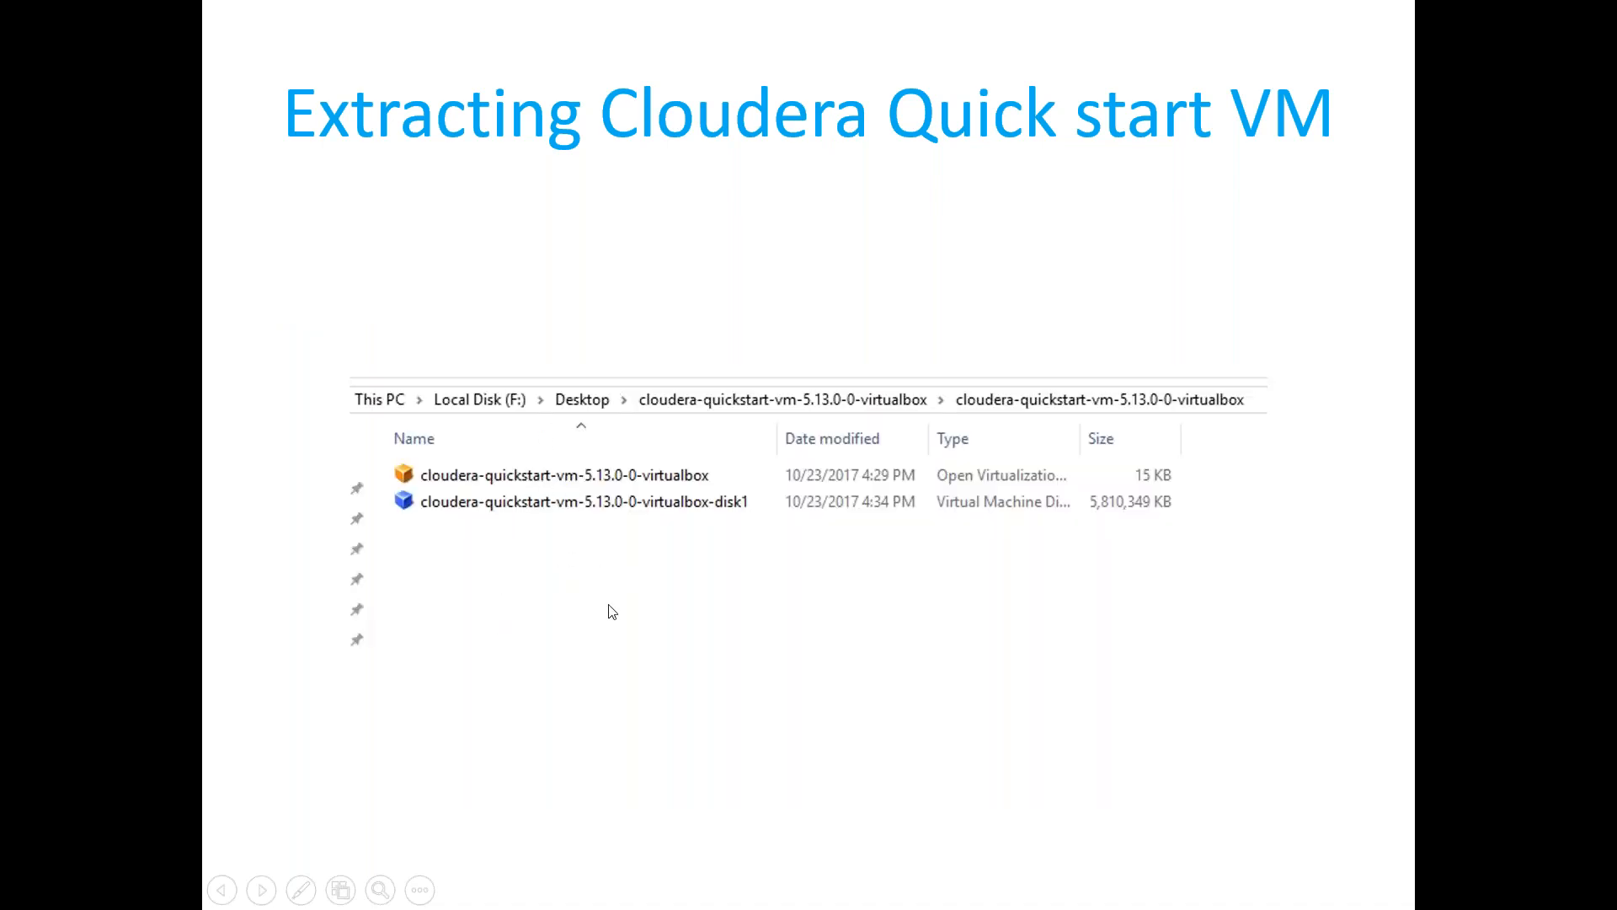
pyautogui.hotkey('alt', 'Tab')
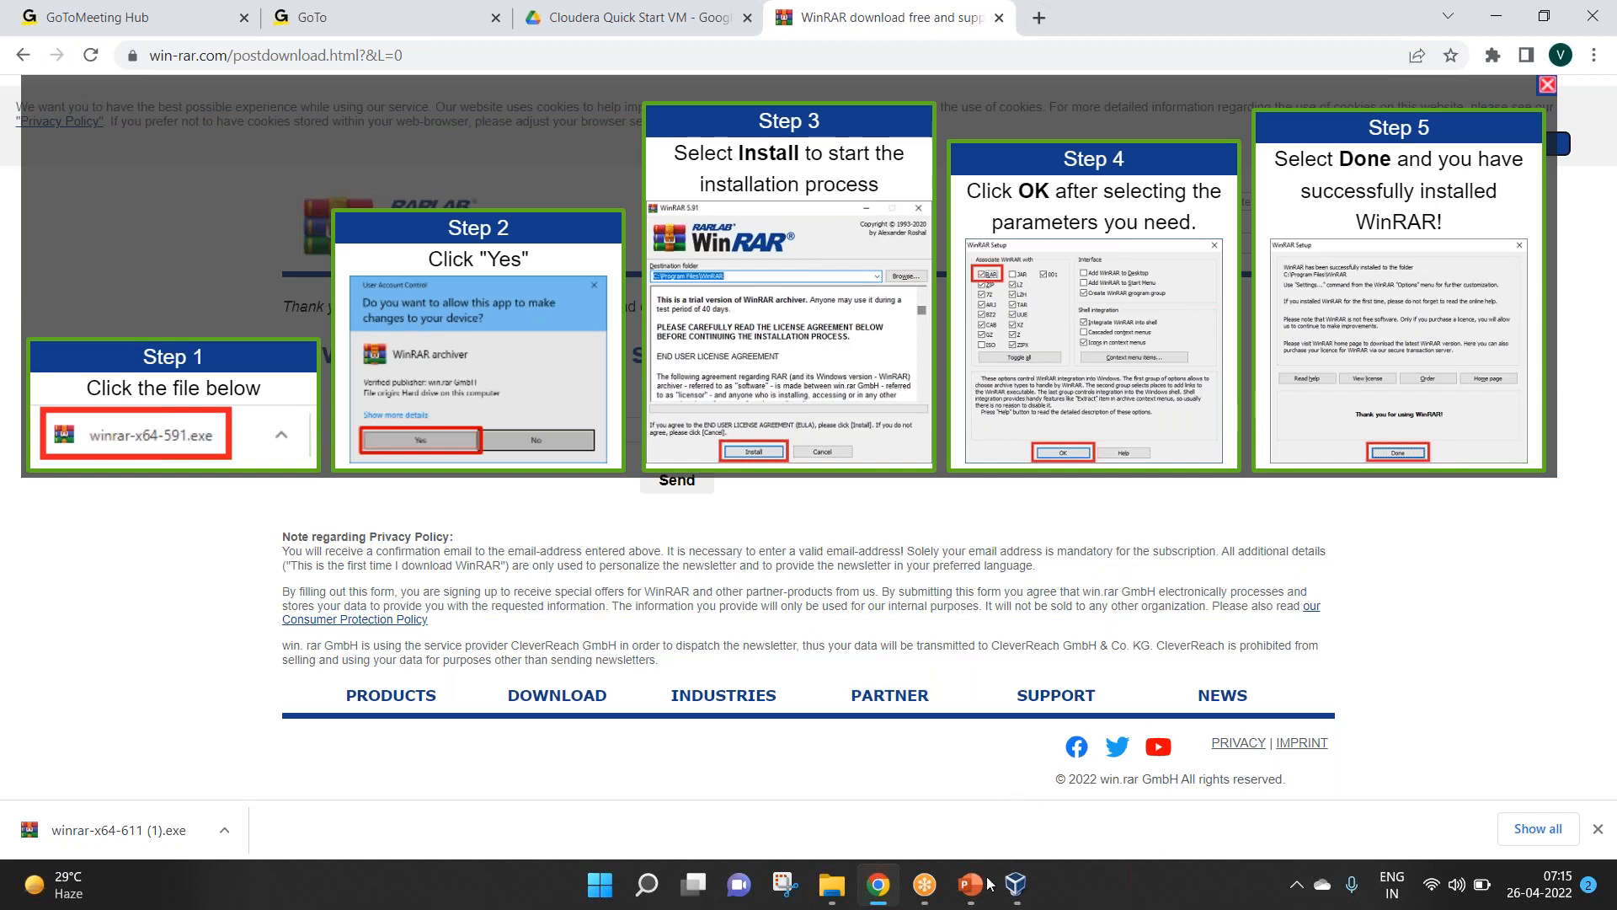
pyautogui.moveTo(990, 882)
pyautogui.click(1082, 800)
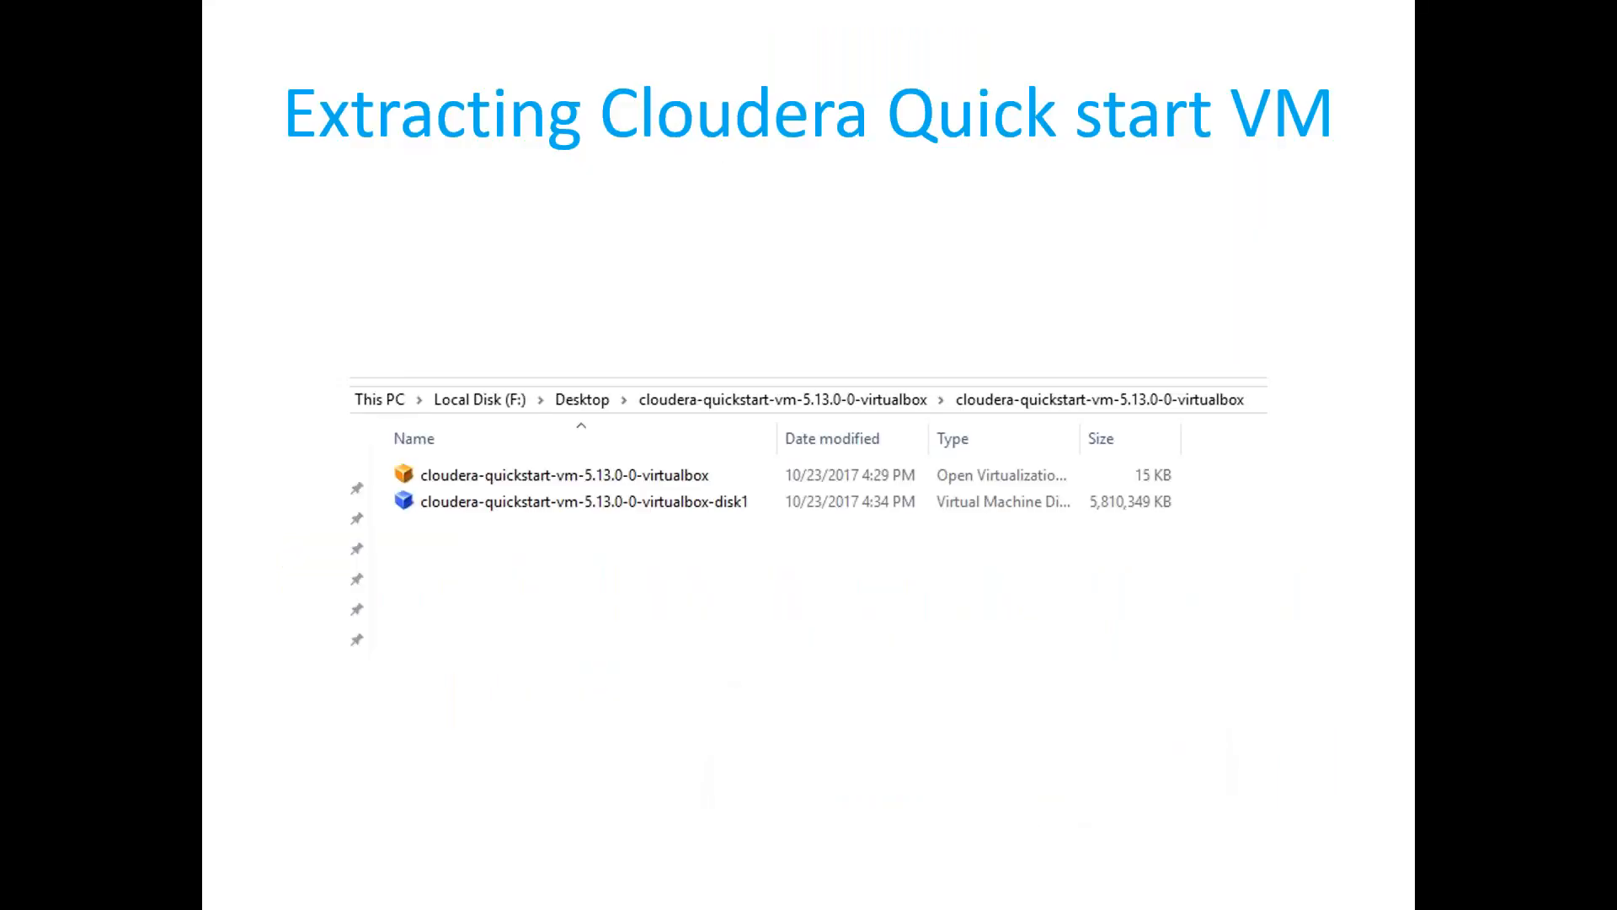
# Step: Finish reviewing the extraction slides and switch to File Explorer to select the cloudera-quickstart-vm-5.13.0-0-virtualbox-001 archive in Downloads
pyautogui.click(812, 515)
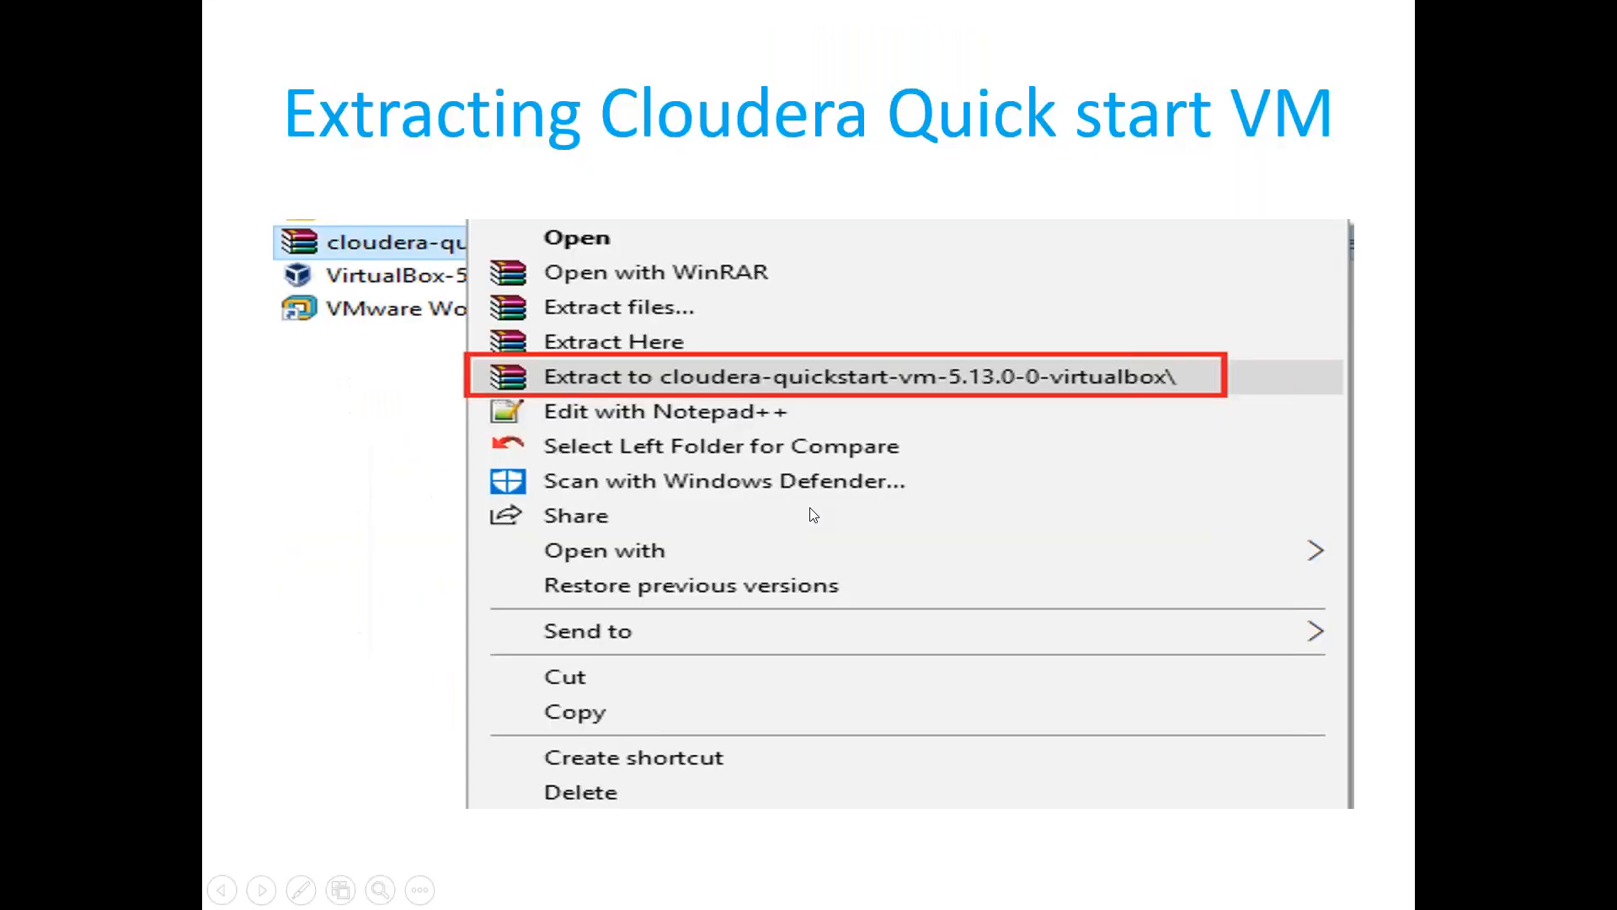
pyautogui.click(813, 515)
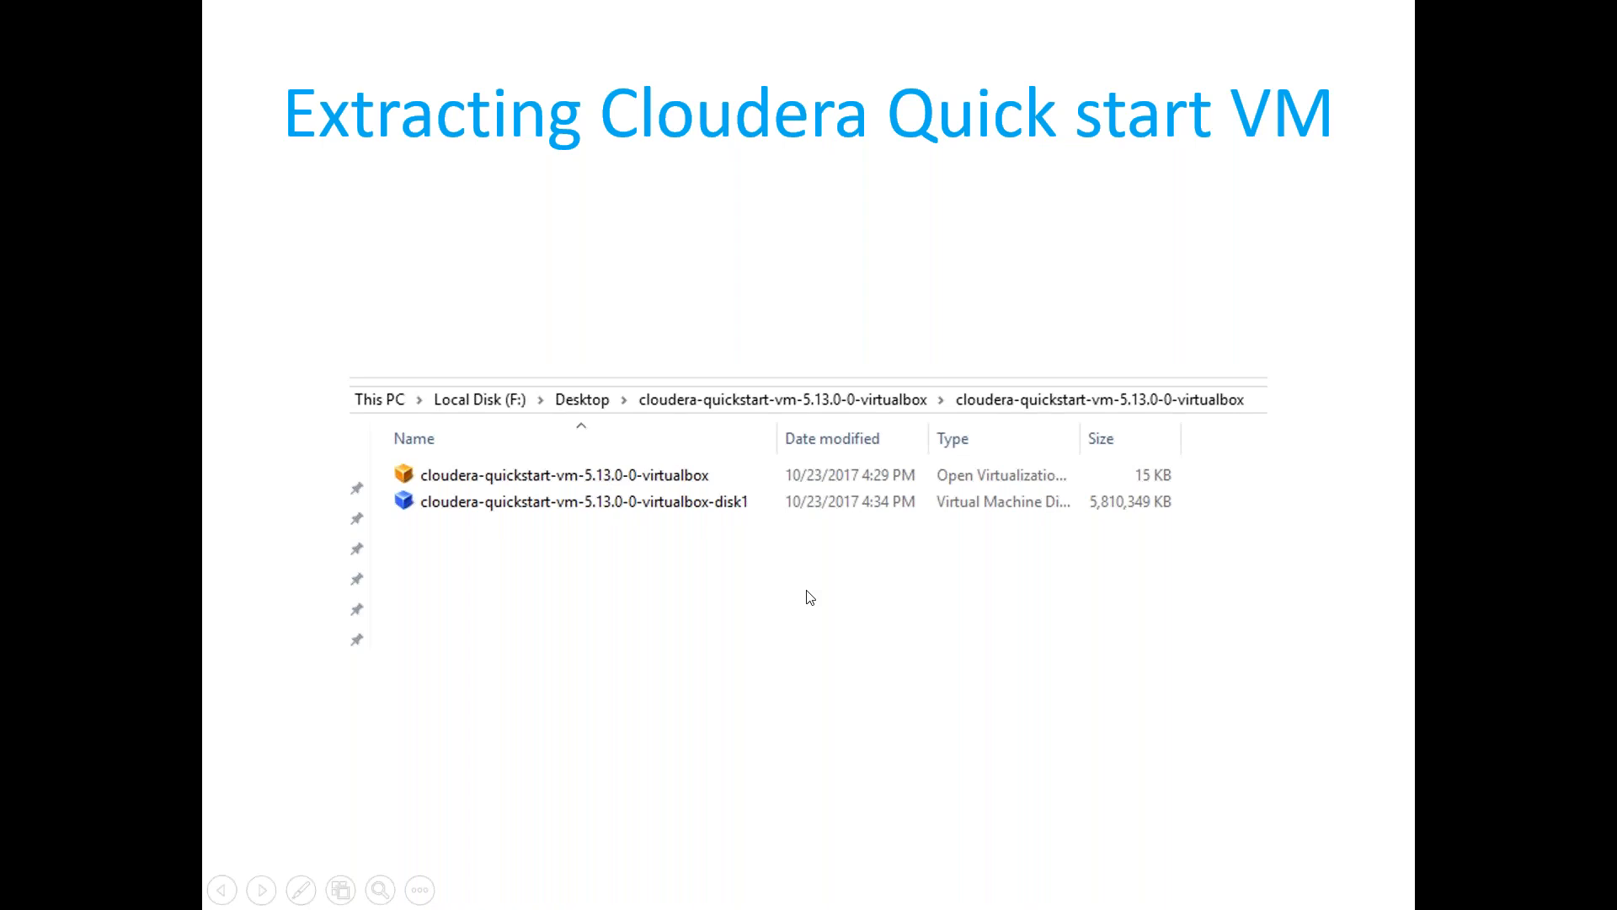
pyautogui.press('super+e')
pyautogui.click(487, 204)
pyautogui.doubleClick(487, 207)
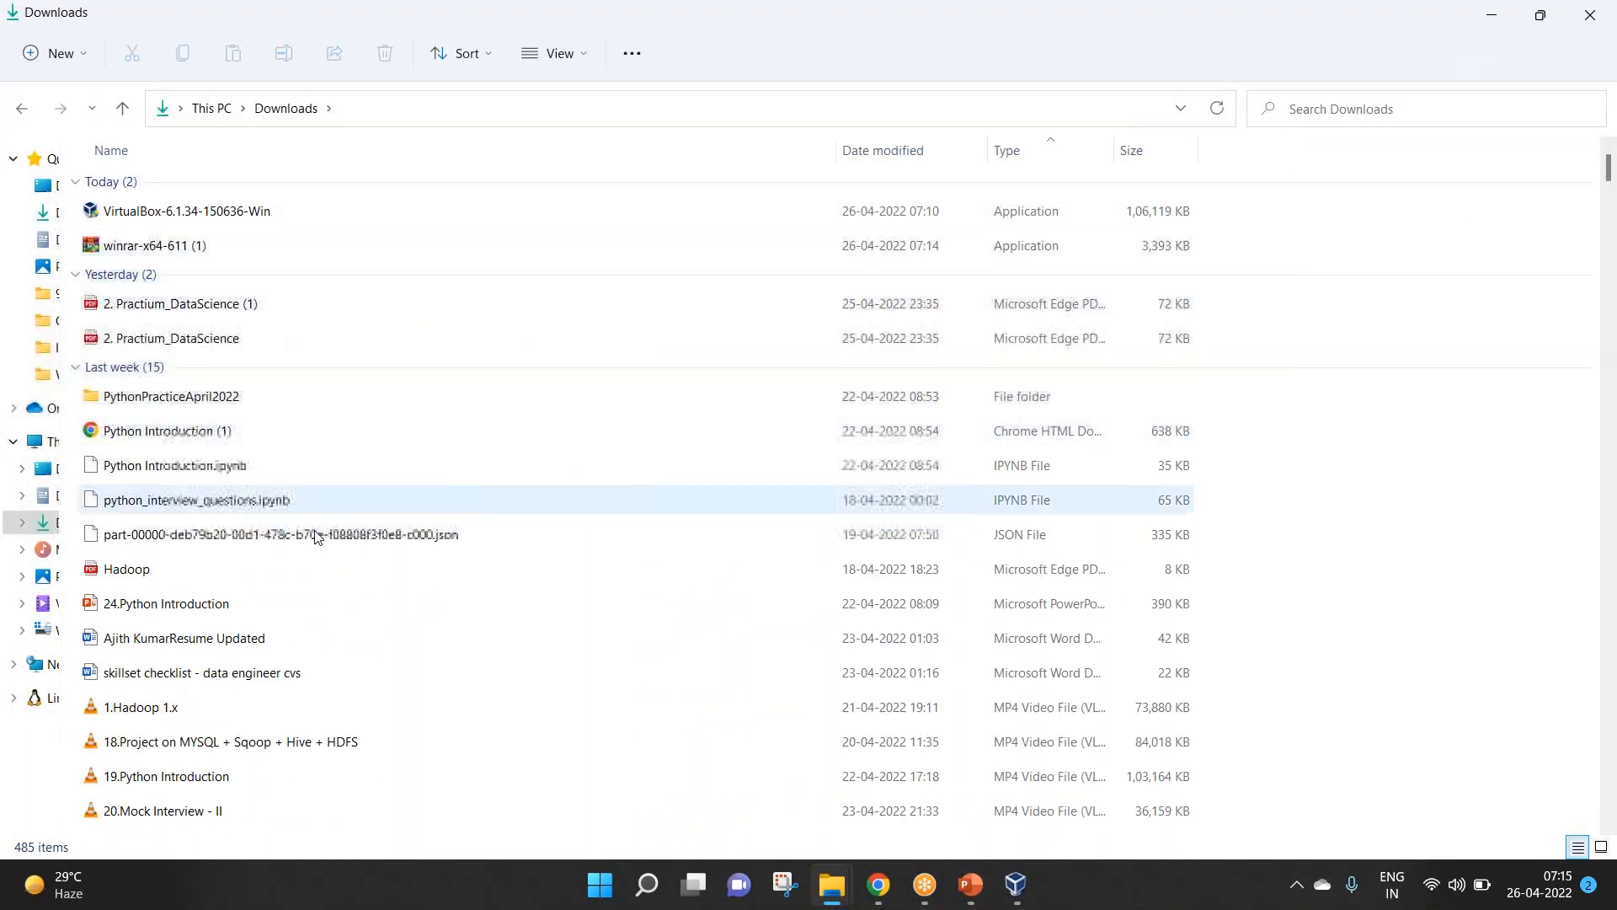
pyautogui.click(314, 539)
pyautogui.press('c')
pyautogui.press('l')
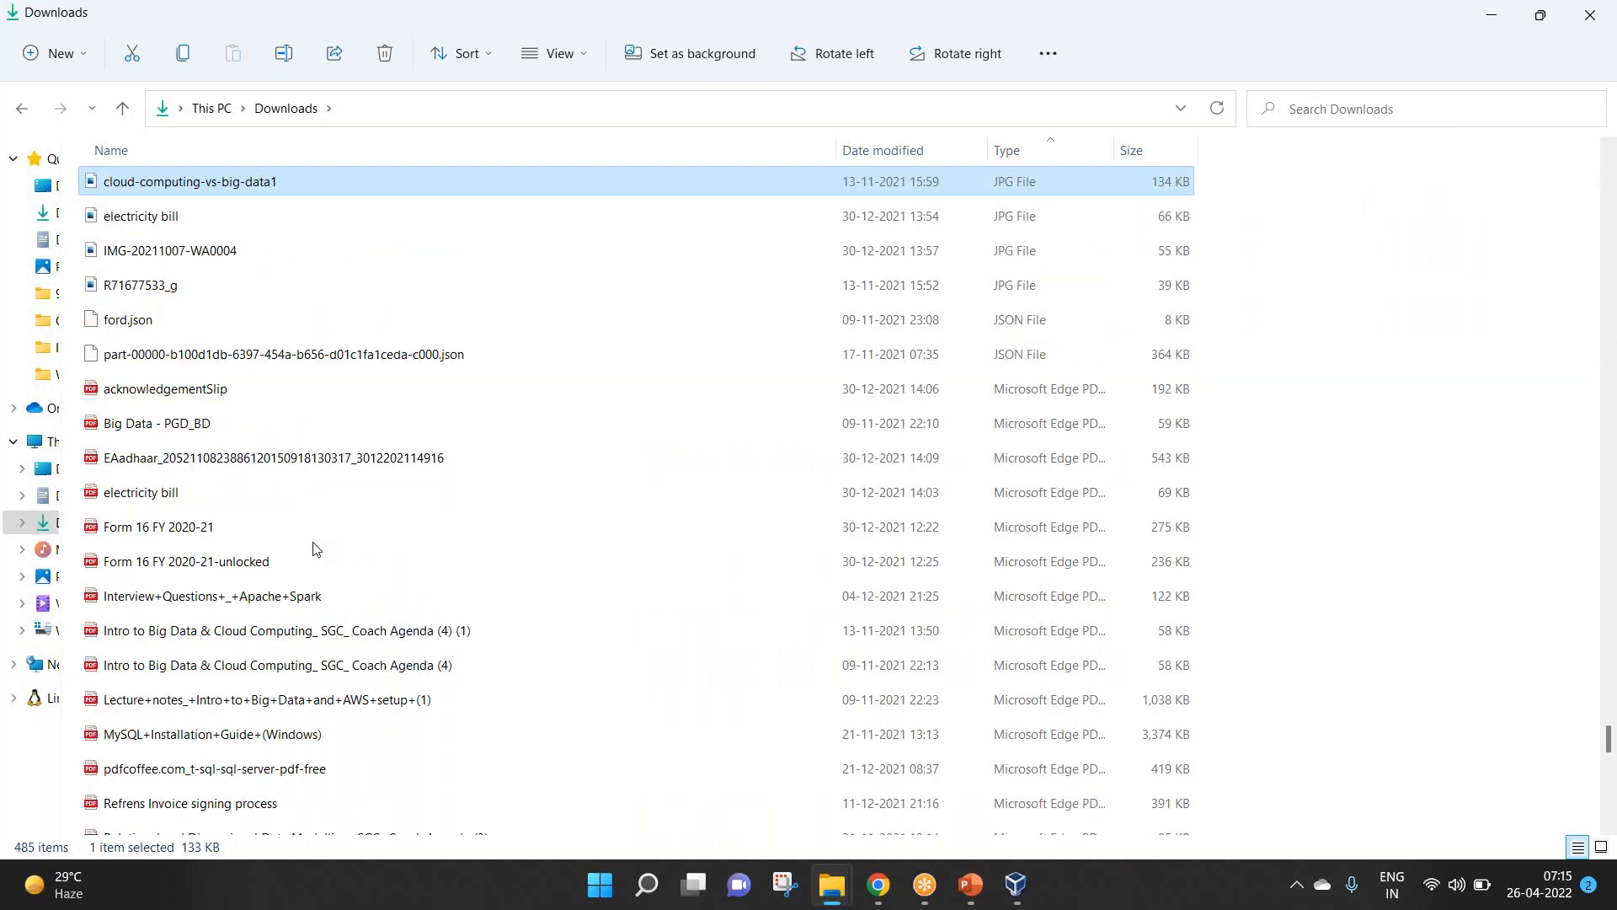
pyautogui.click(483, 595)
pyautogui.write('cl')
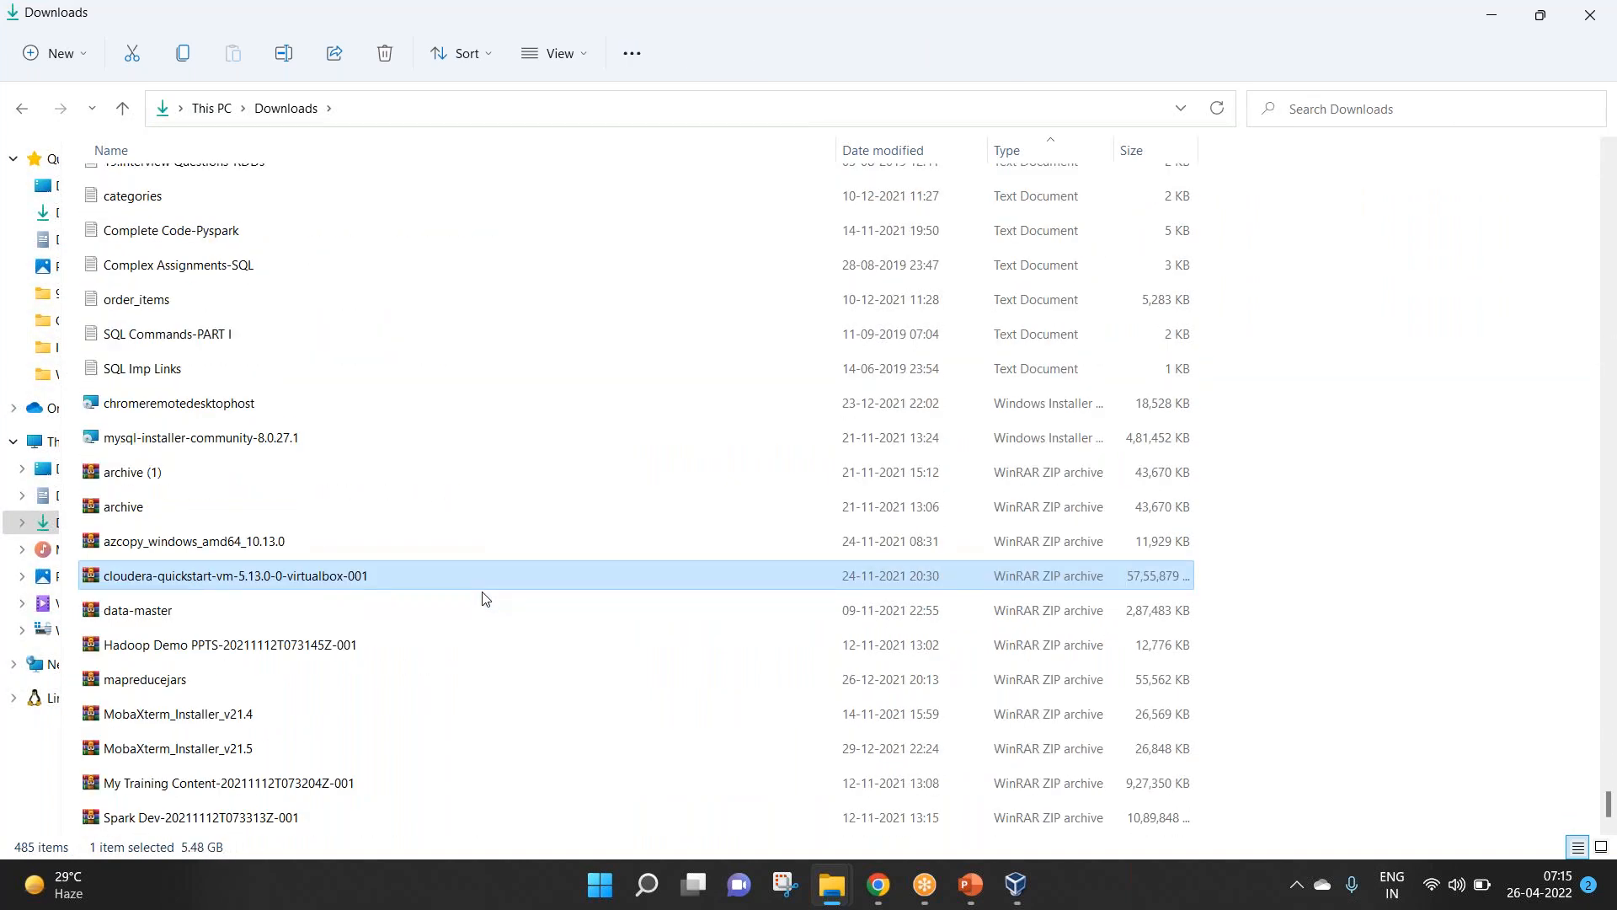
# Step: Check the Cloudera archive's properties, circling its size with the annotation pen, and clear the markup before closing the properties
pyautogui.rightClick(309, 587)
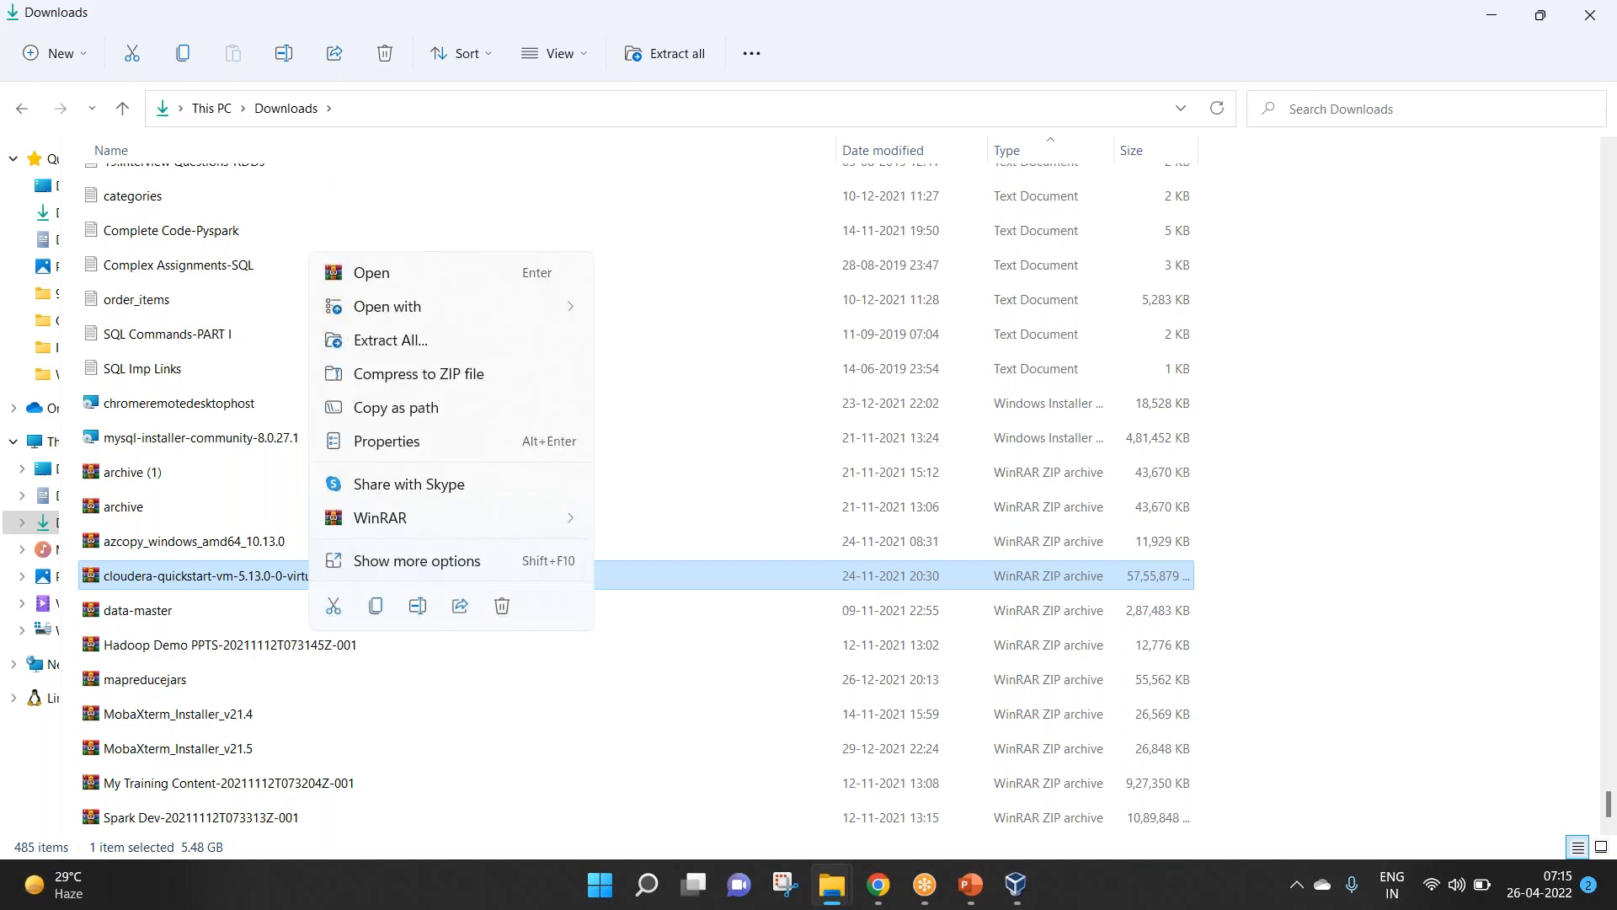
pyautogui.click(397, 562)
pyautogui.click(472, 544)
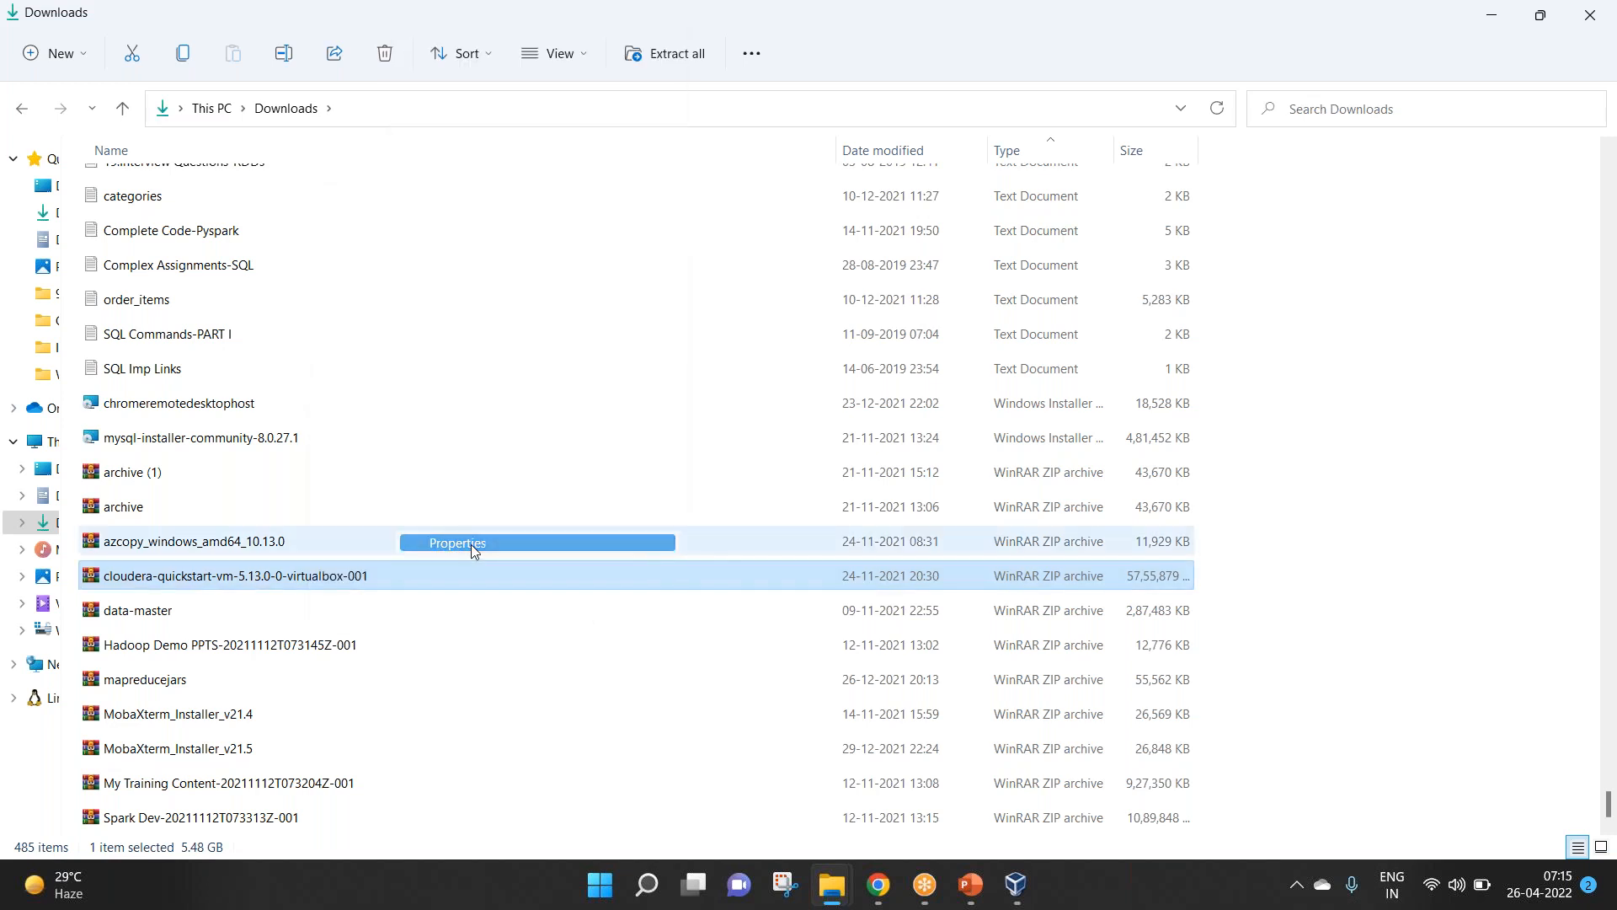
pyautogui.click(1584, 17)
pyautogui.click(1533, 62)
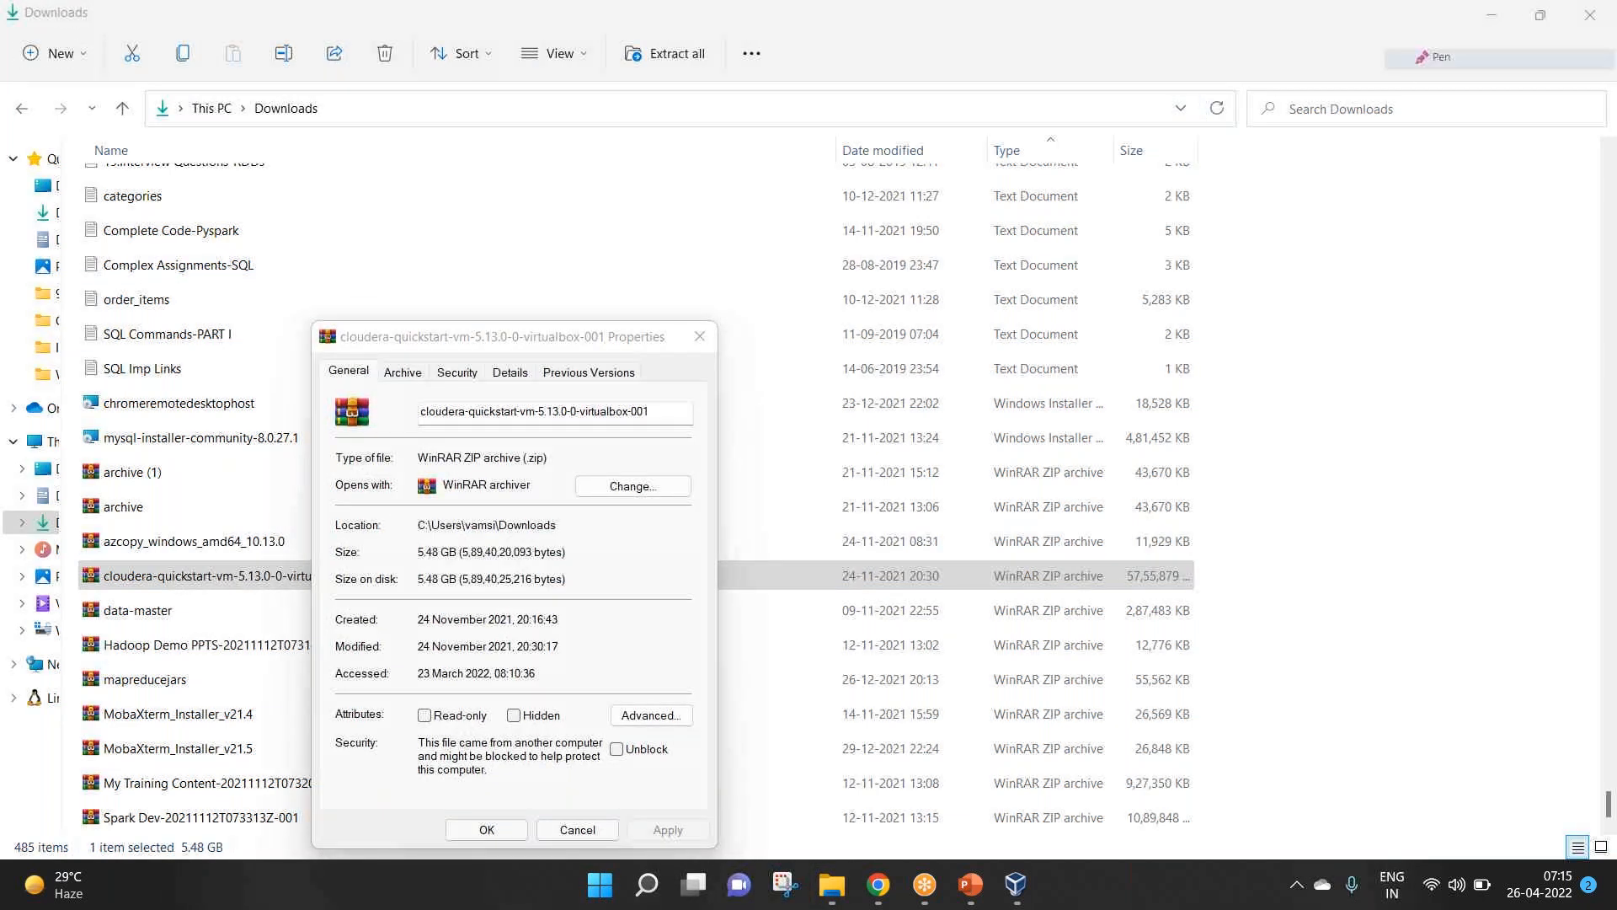
pyautogui.moveTo(449, 528)
pyautogui.mouseDown()
pyautogui.moveTo(395, 556)
pyautogui.moveTo(445, 588)
pyautogui.moveTo(472, 548)
pyautogui.moveTo(429, 536)
pyautogui.mouseUp()
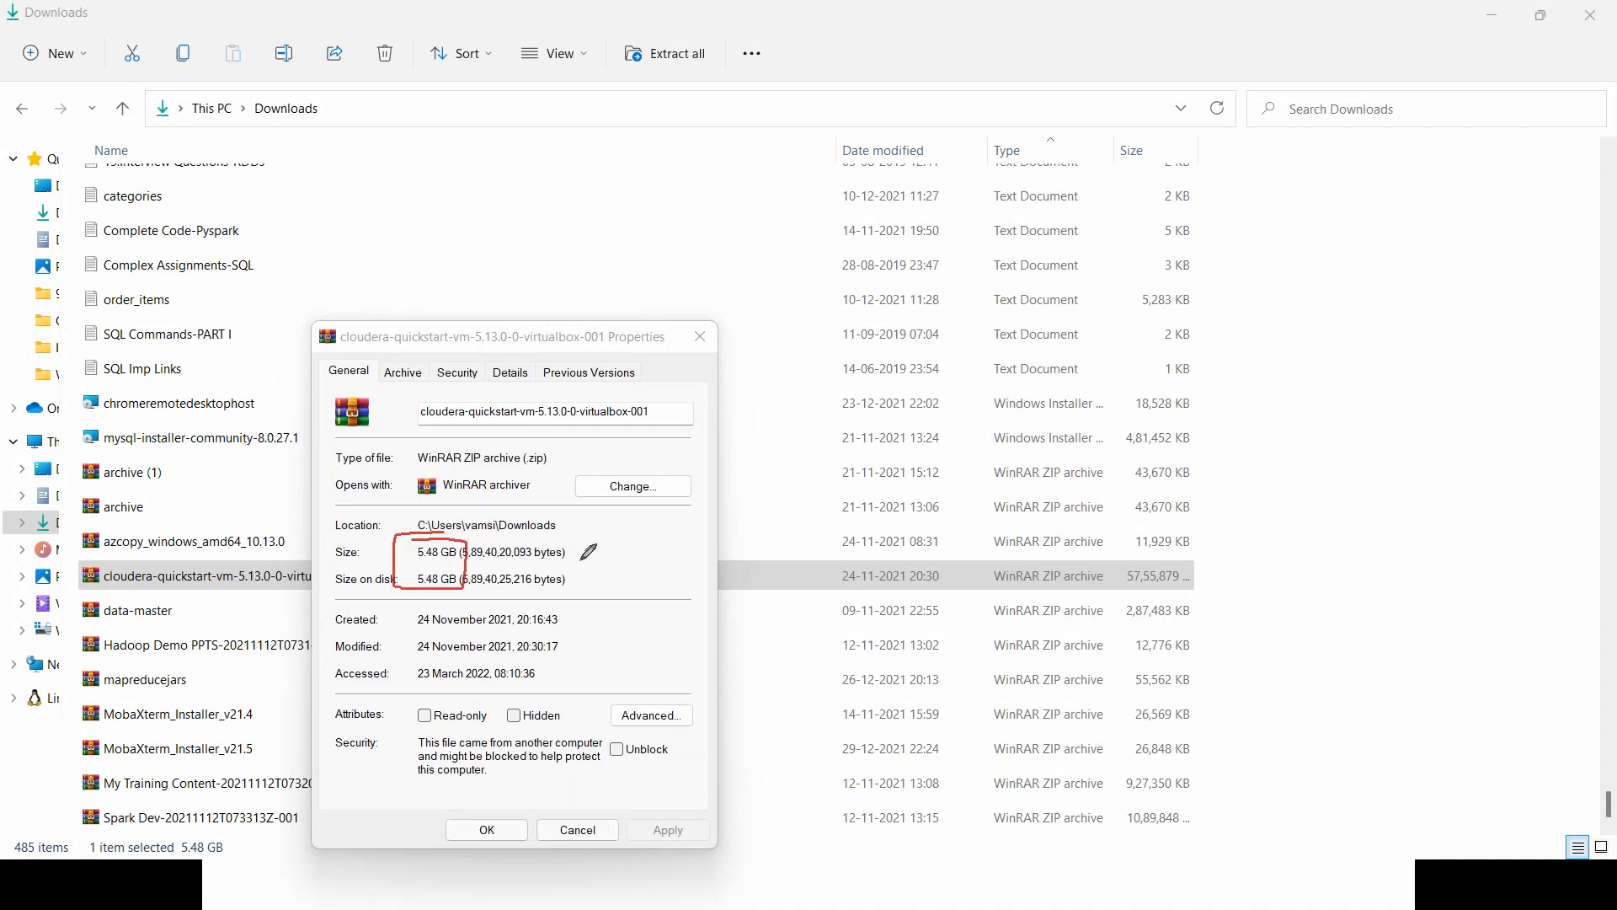
pyautogui.click(671, 693)
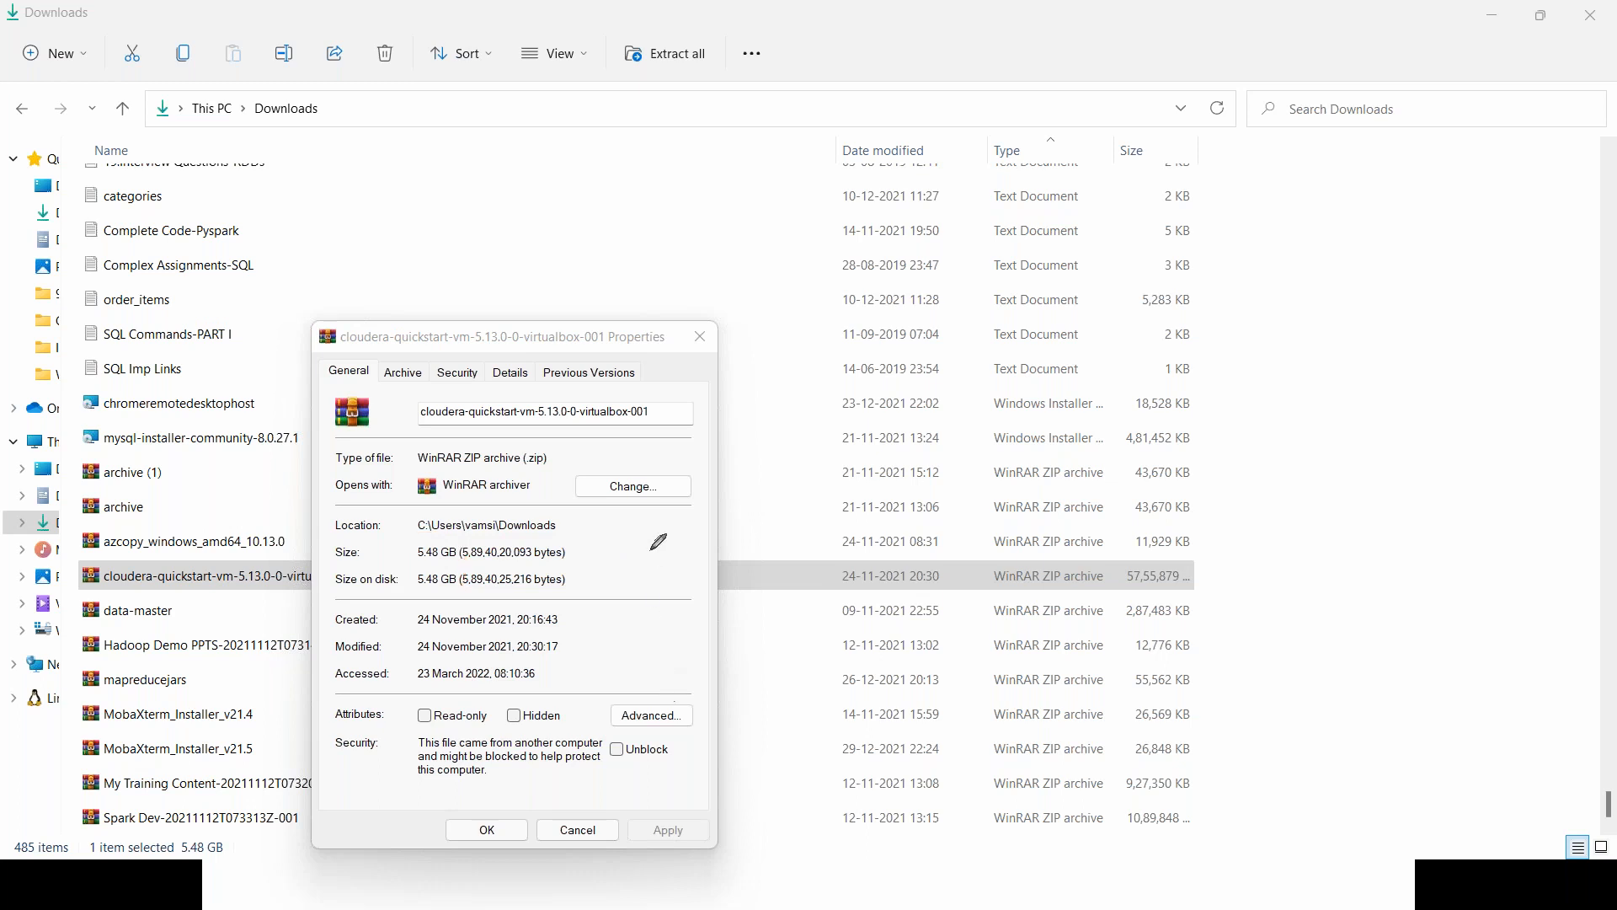
pyautogui.click(698, 339)
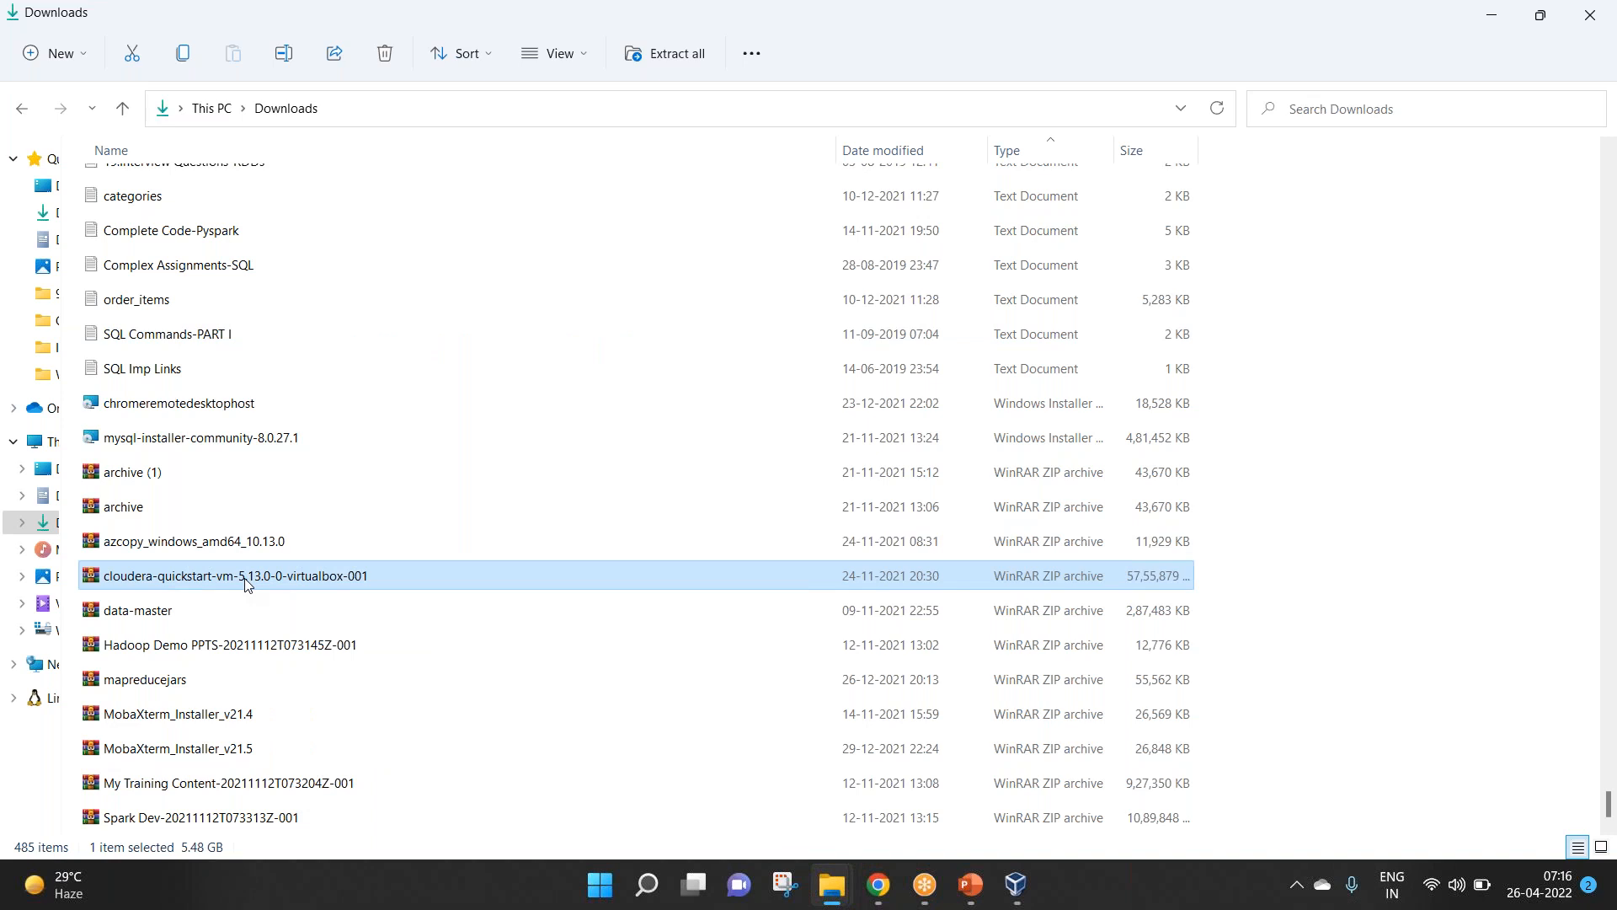
# Step: Extract the Cloudera archive with WinRAR into its own cloudera-quickstart-vm-5.13.0-0-virtualbox-001 folder in Downloads
pyautogui.rightClick(247, 583)
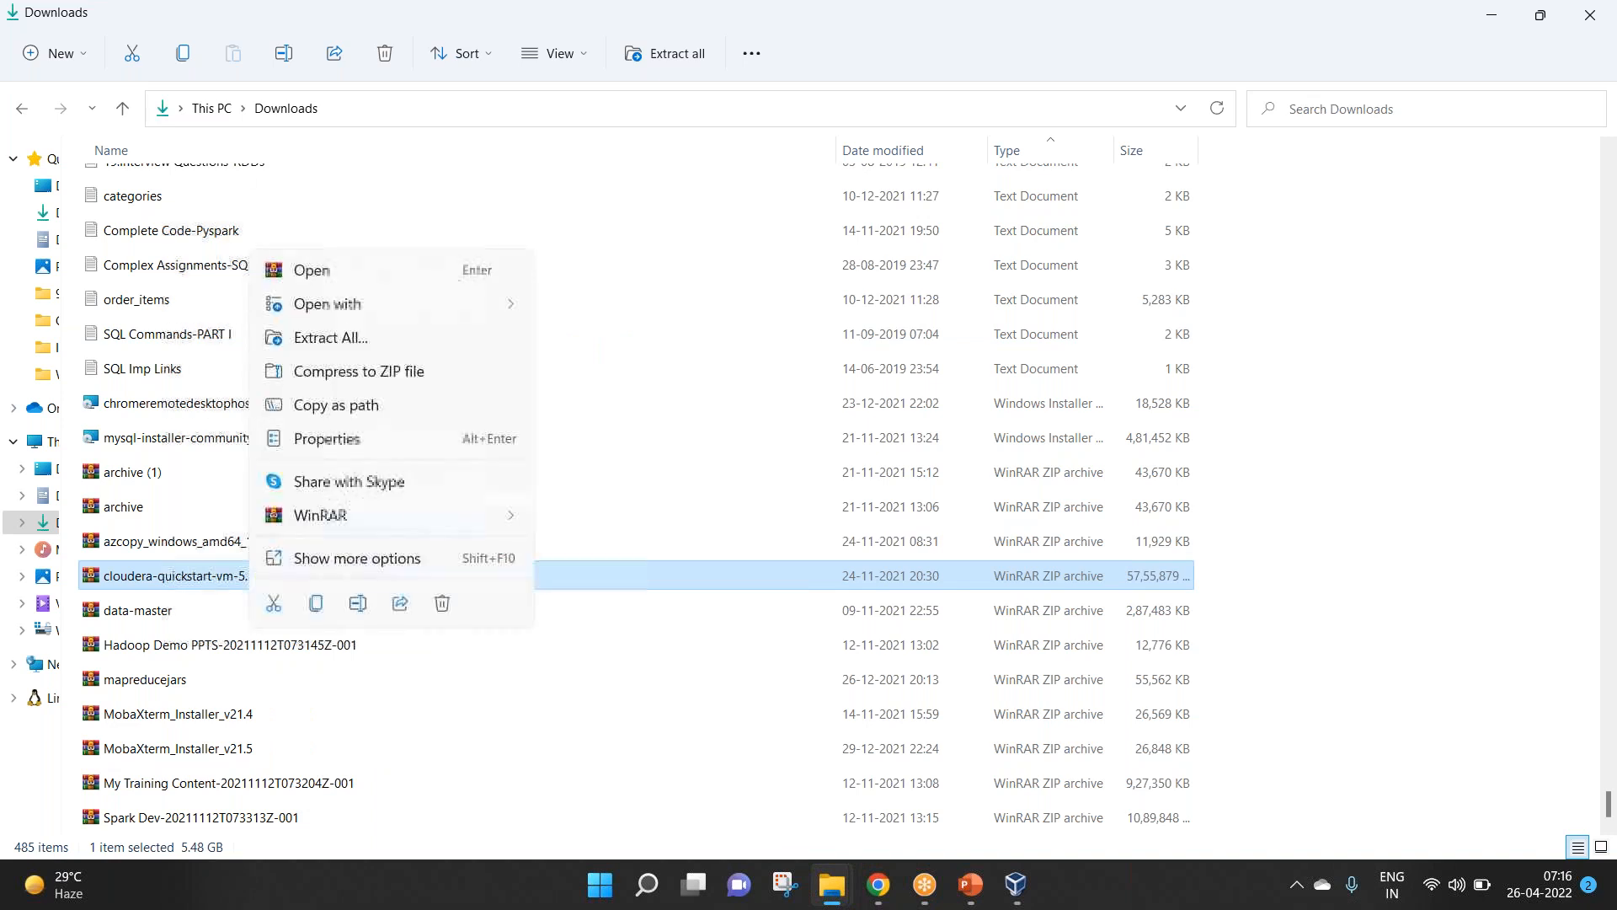
pyautogui.click(376, 554)
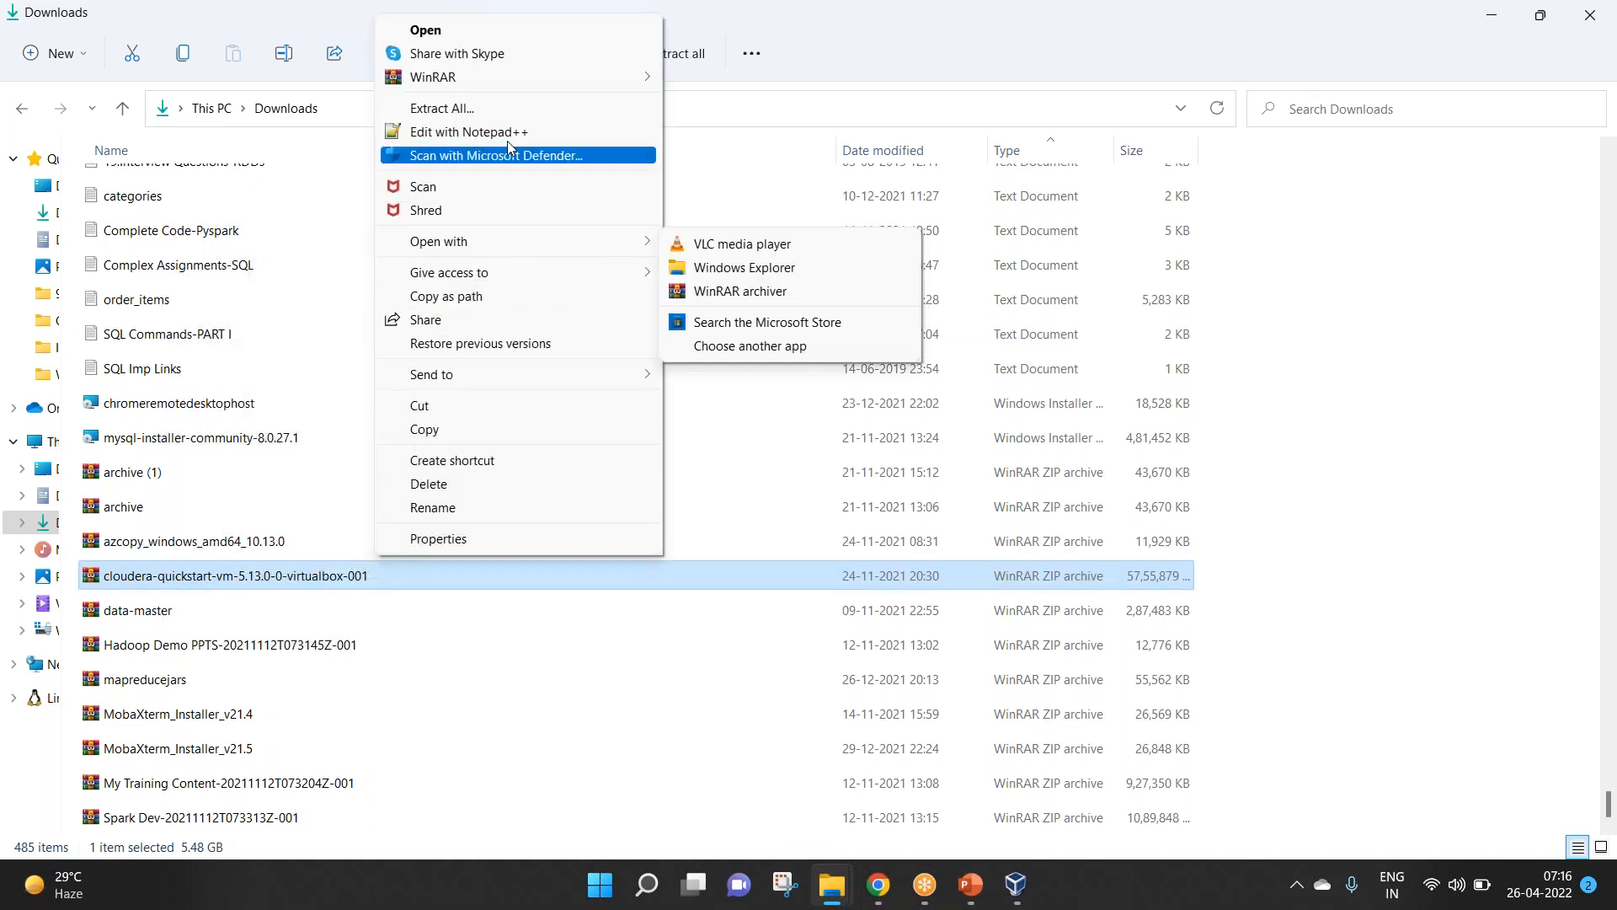
pyautogui.moveTo(509, 80)
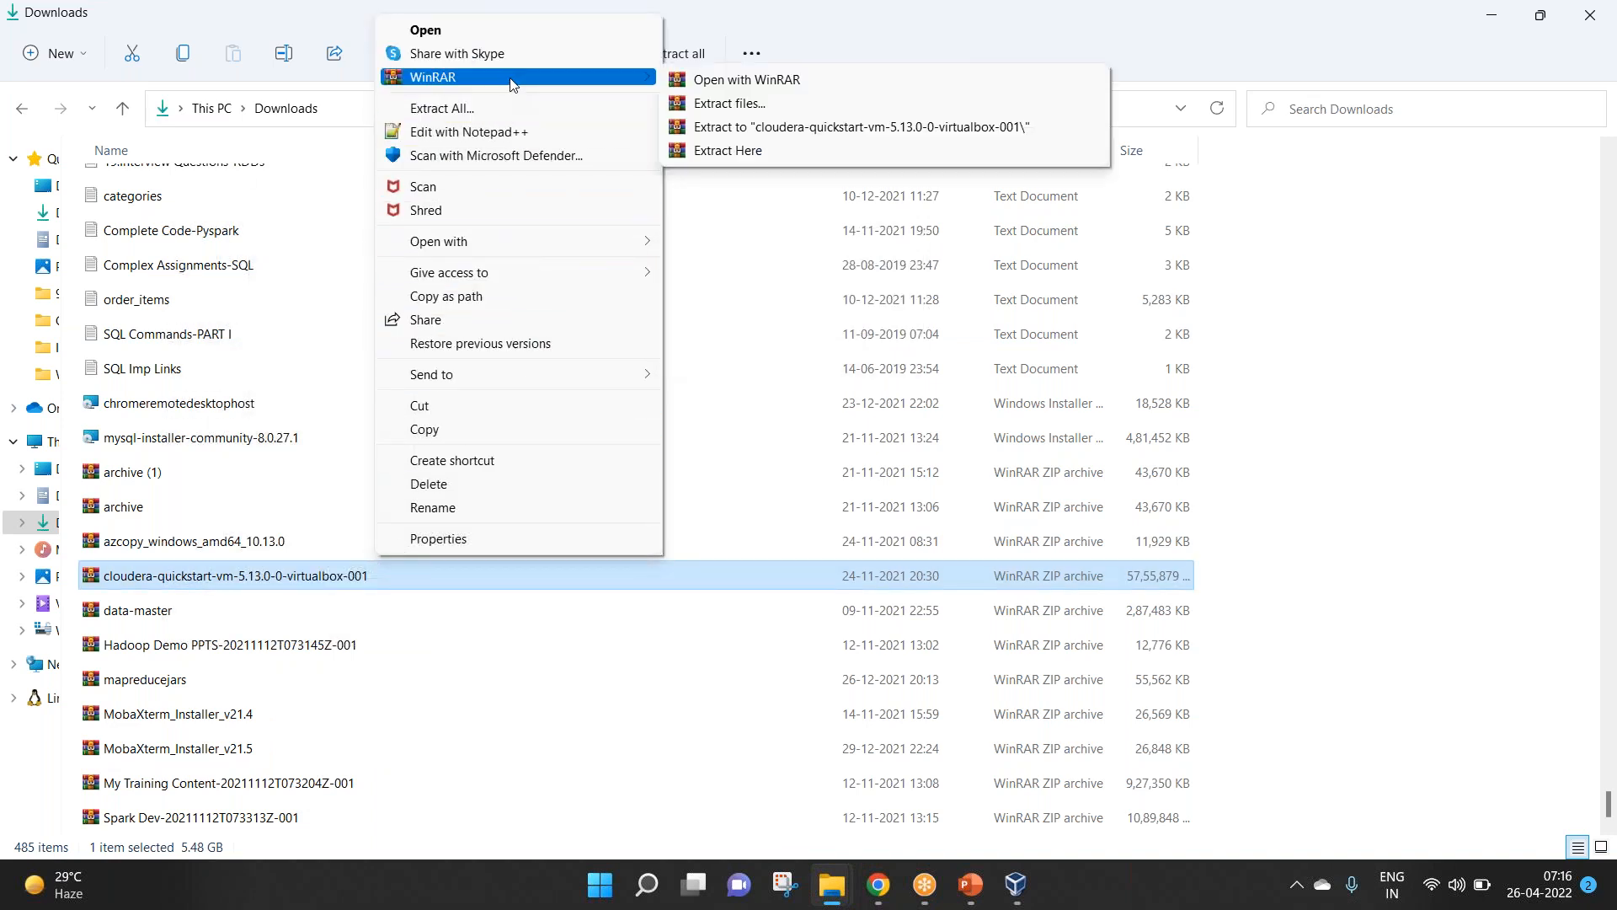
pyautogui.click(868, 135)
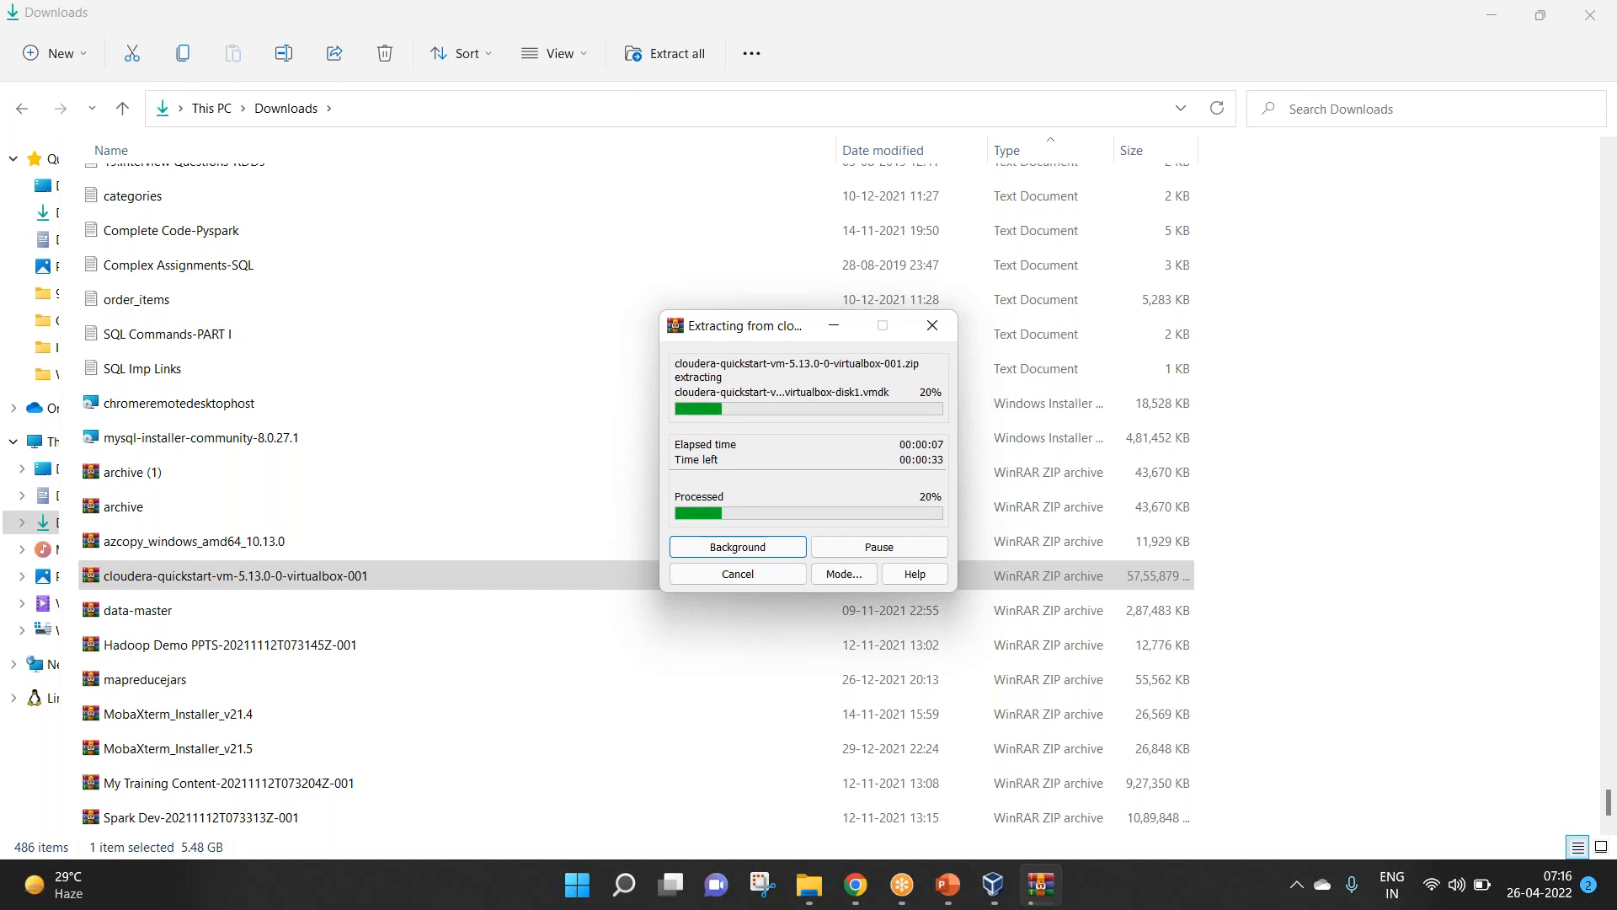
pyautogui.click(1594, 335)
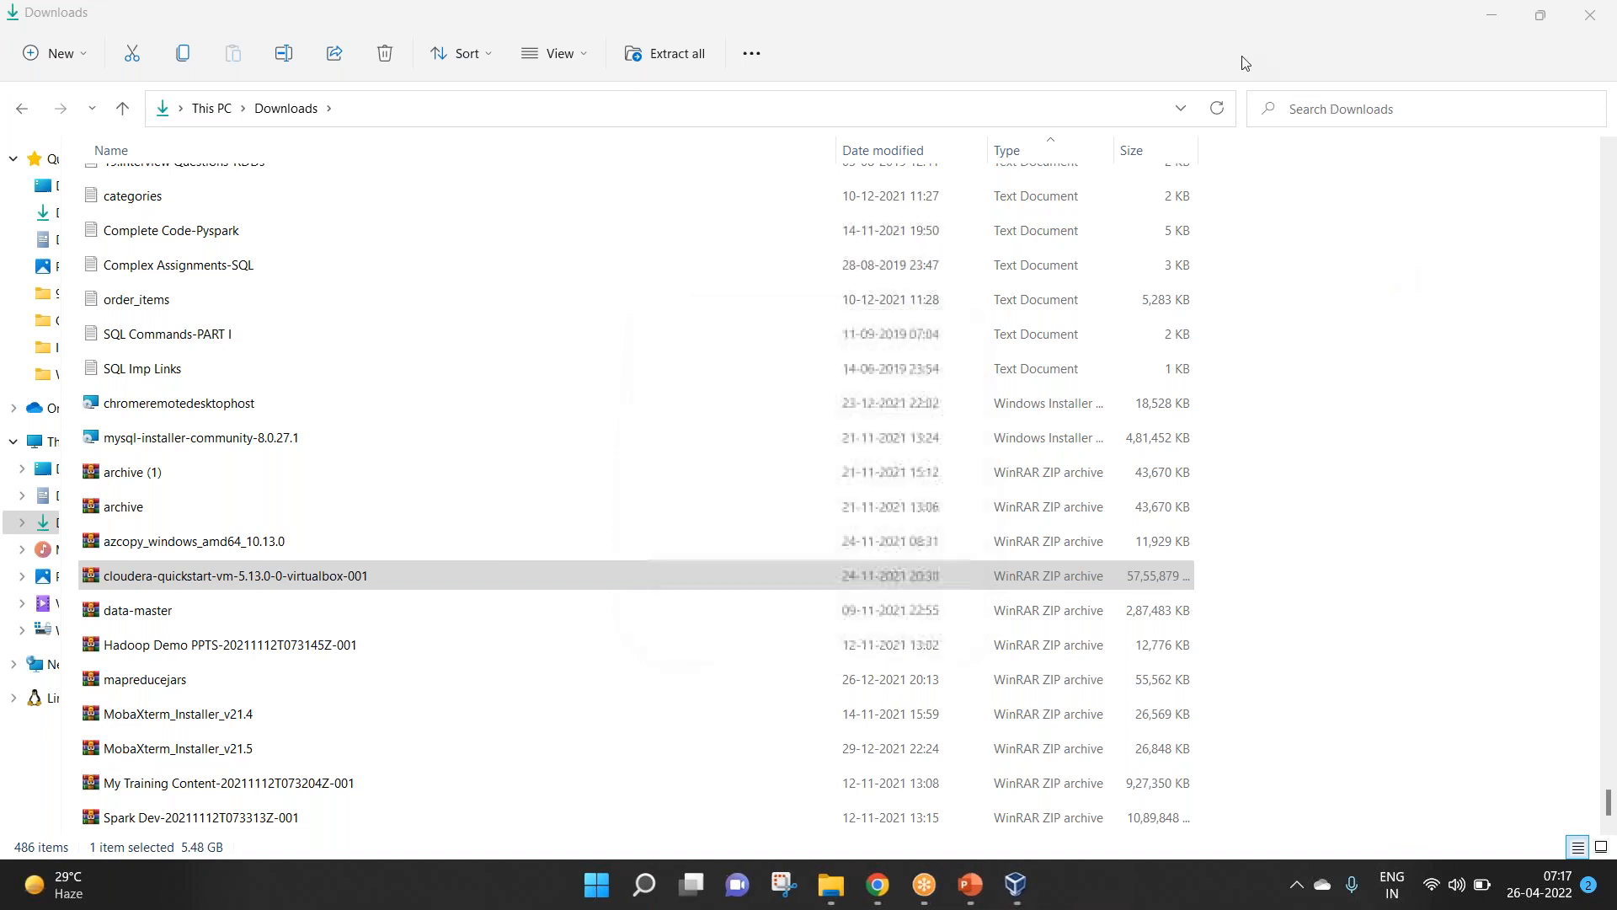
# Step: Check the size of the extracted cloudera-quickstart-vm-5.13.0-0-virtualbox-001 folder in its properties, leaving the properties unchanged
pyautogui.click(371, 684)
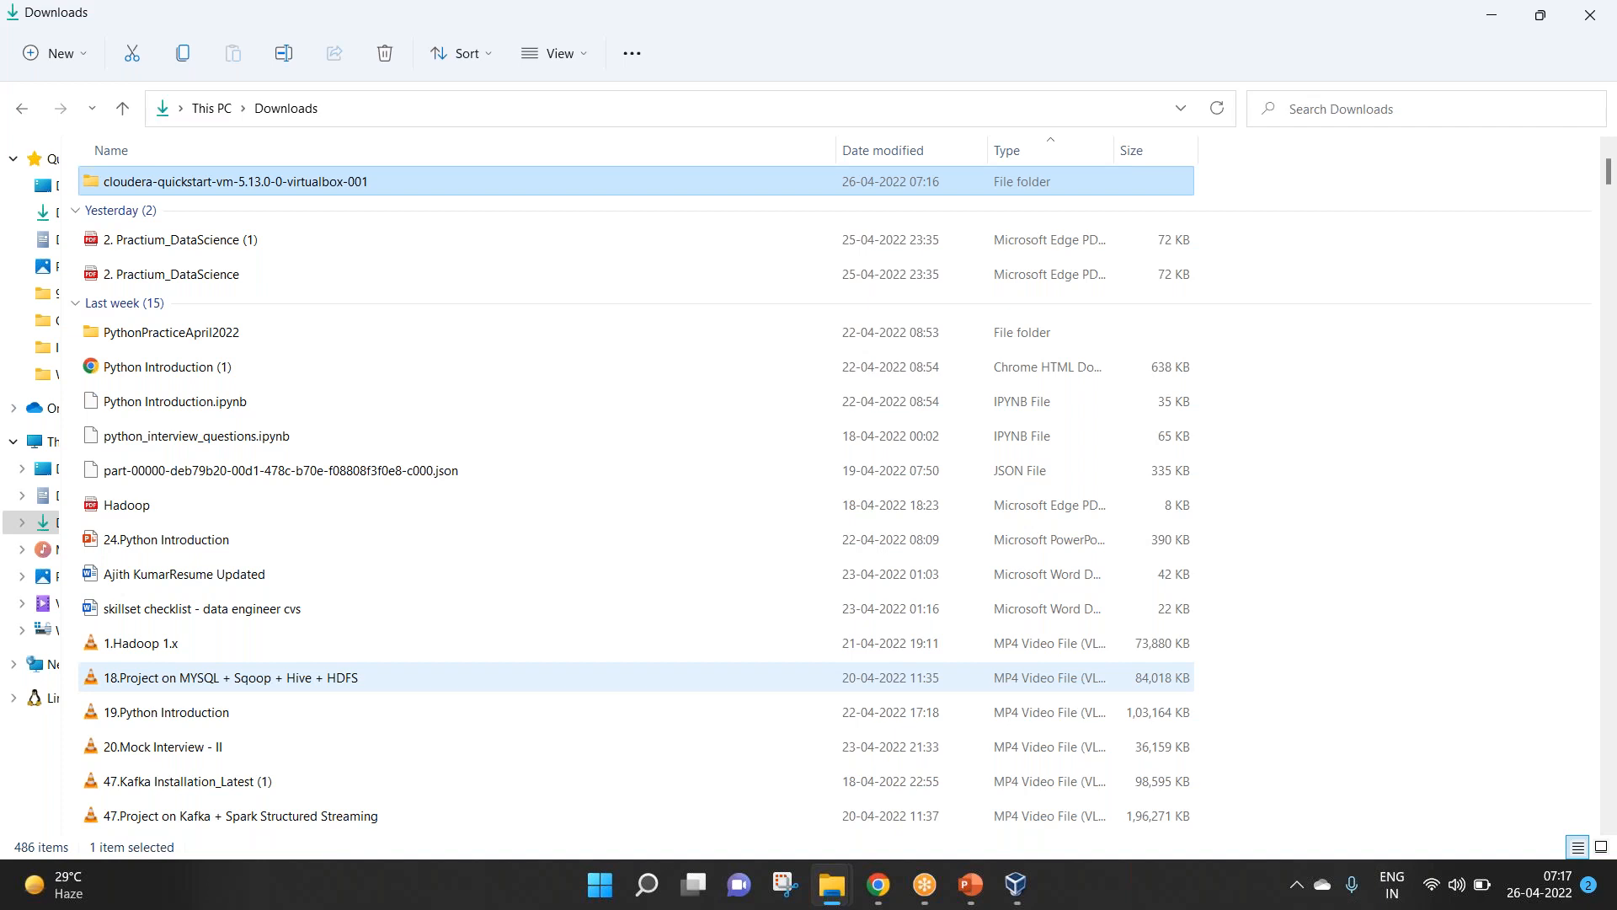
pyautogui.rightClick(271, 187)
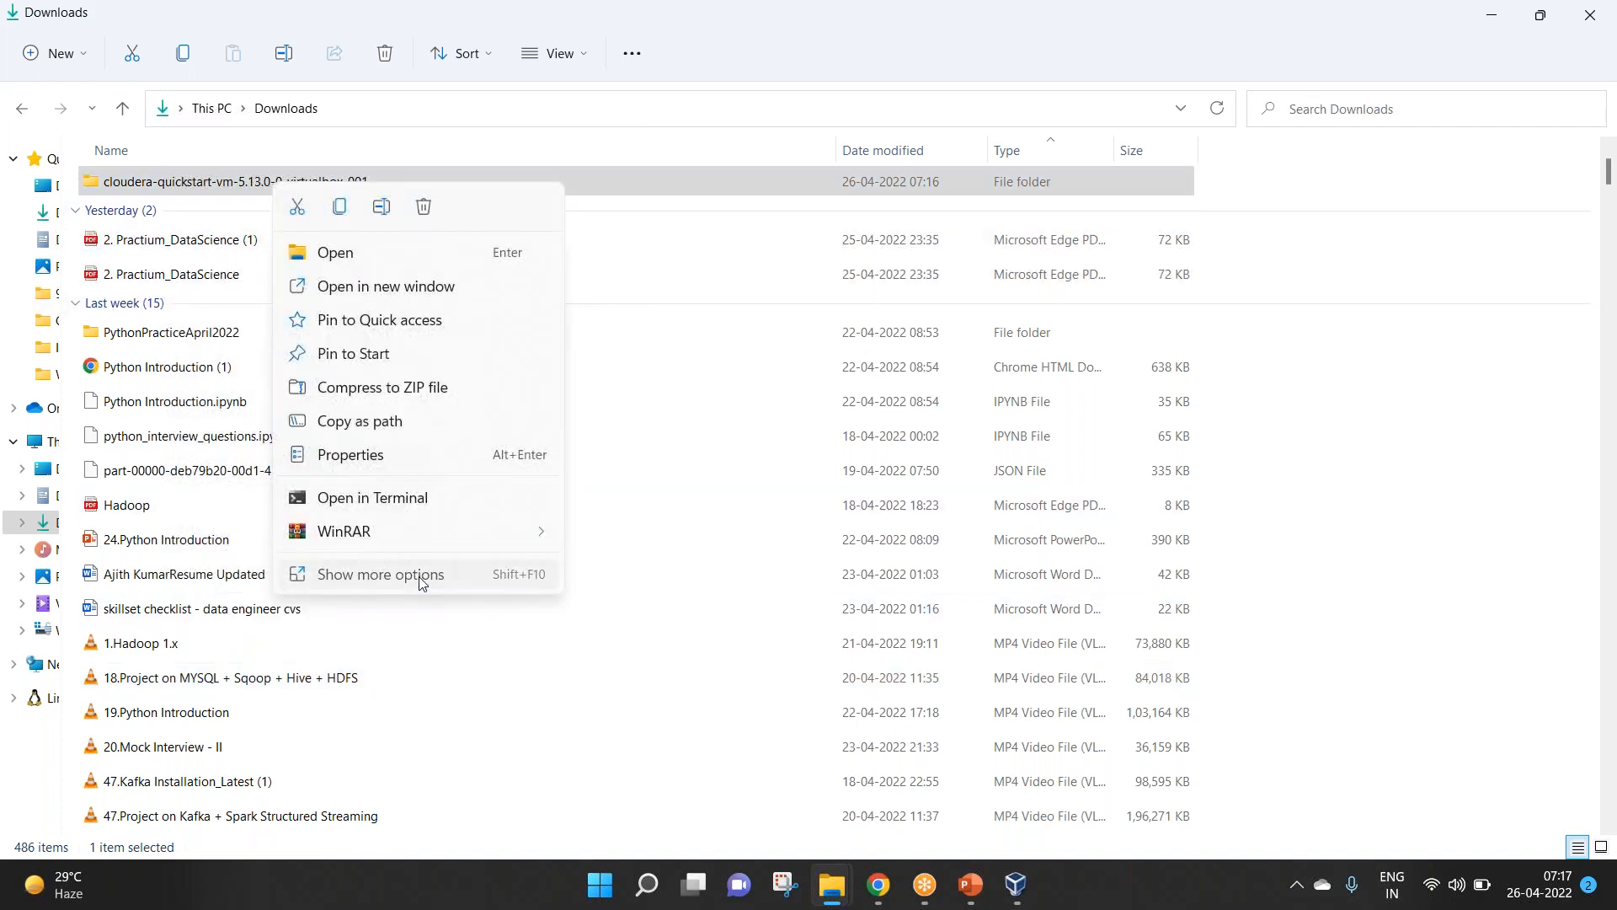
pyautogui.click(423, 581)
pyautogui.click(495, 846)
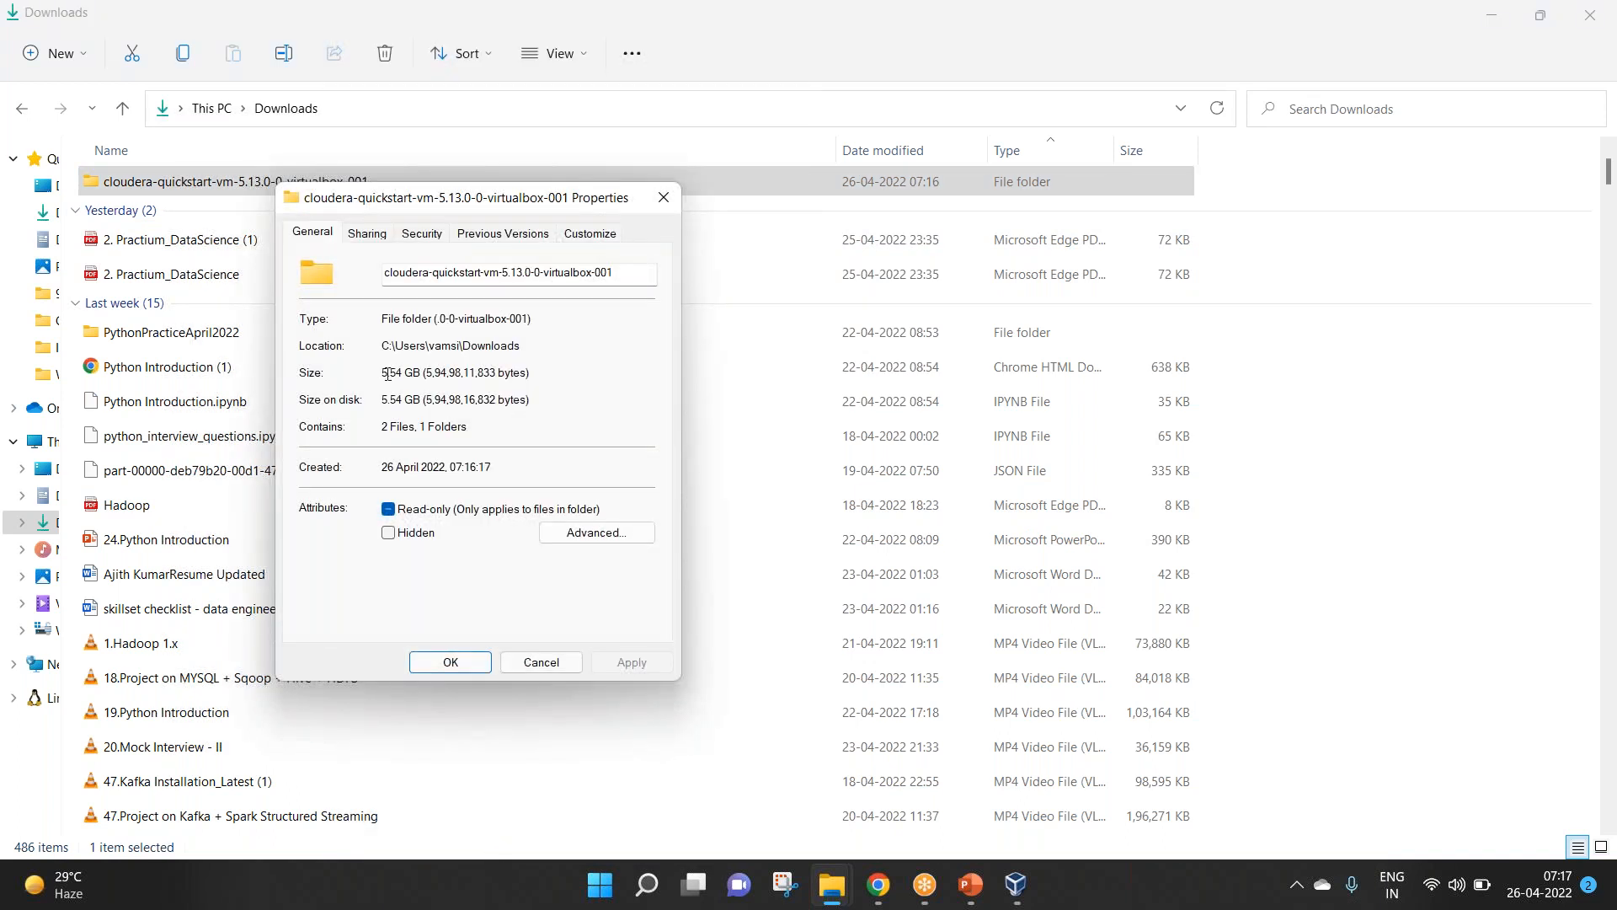
pyautogui.moveTo(385, 374); pyautogui.dragTo(415, 373)
pyautogui.click(607, 414)
pyautogui.click(553, 665)
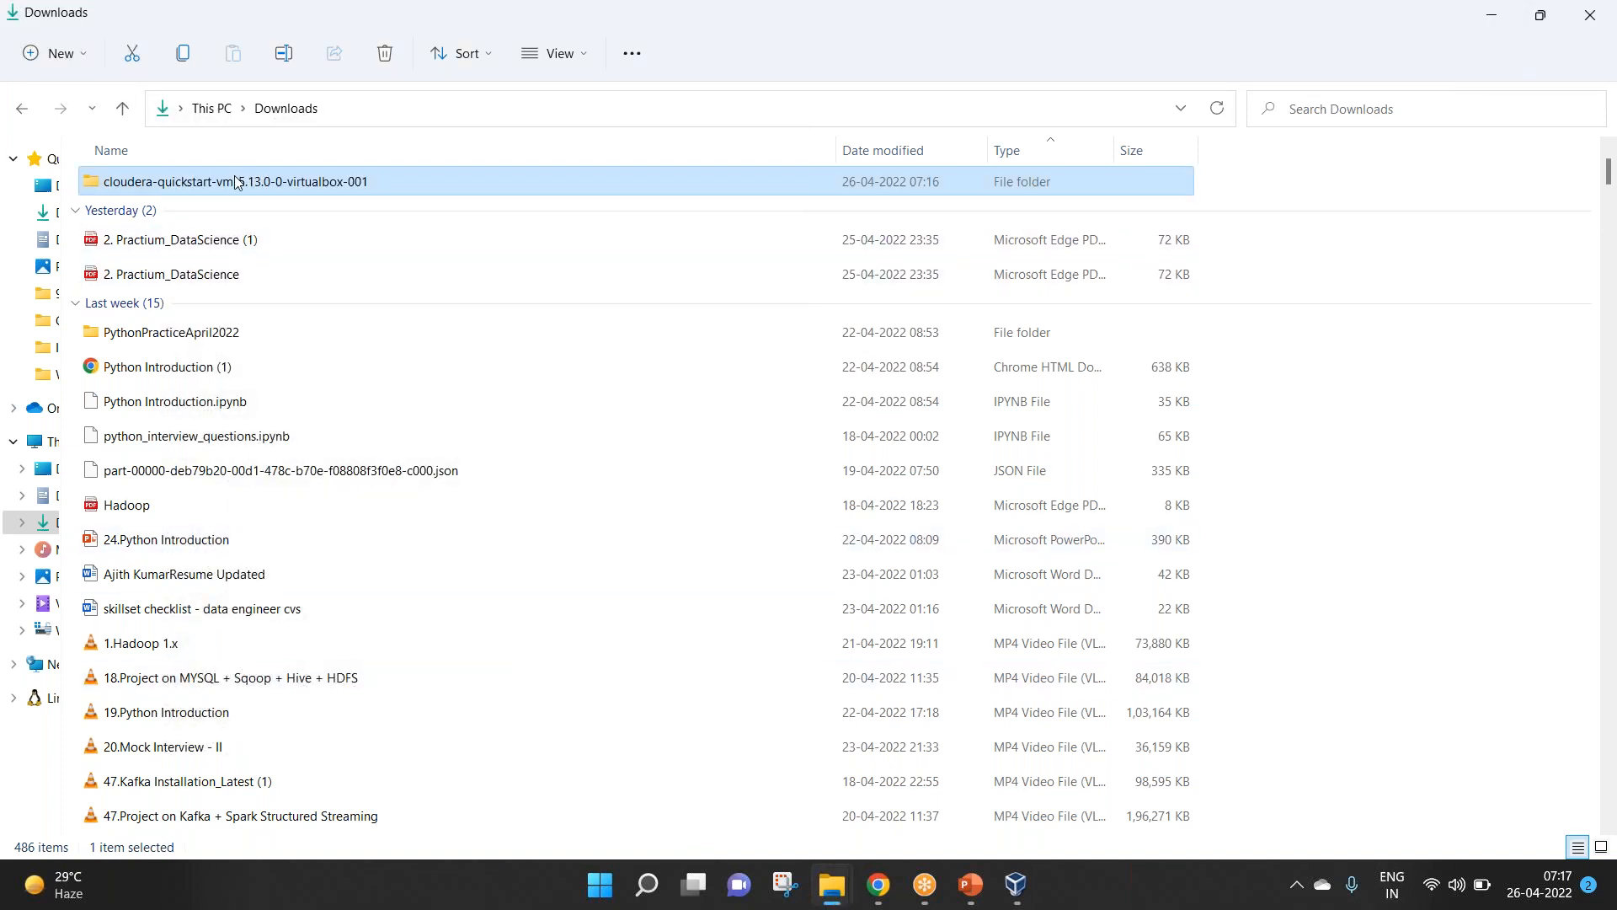
# Step: Open the extracted Cloudera folder and its cloudera-quickstart-vm-5.13.0-0-virtualbox subfolder to examine the virtual machine files
pyautogui.doubleClick(238, 184)
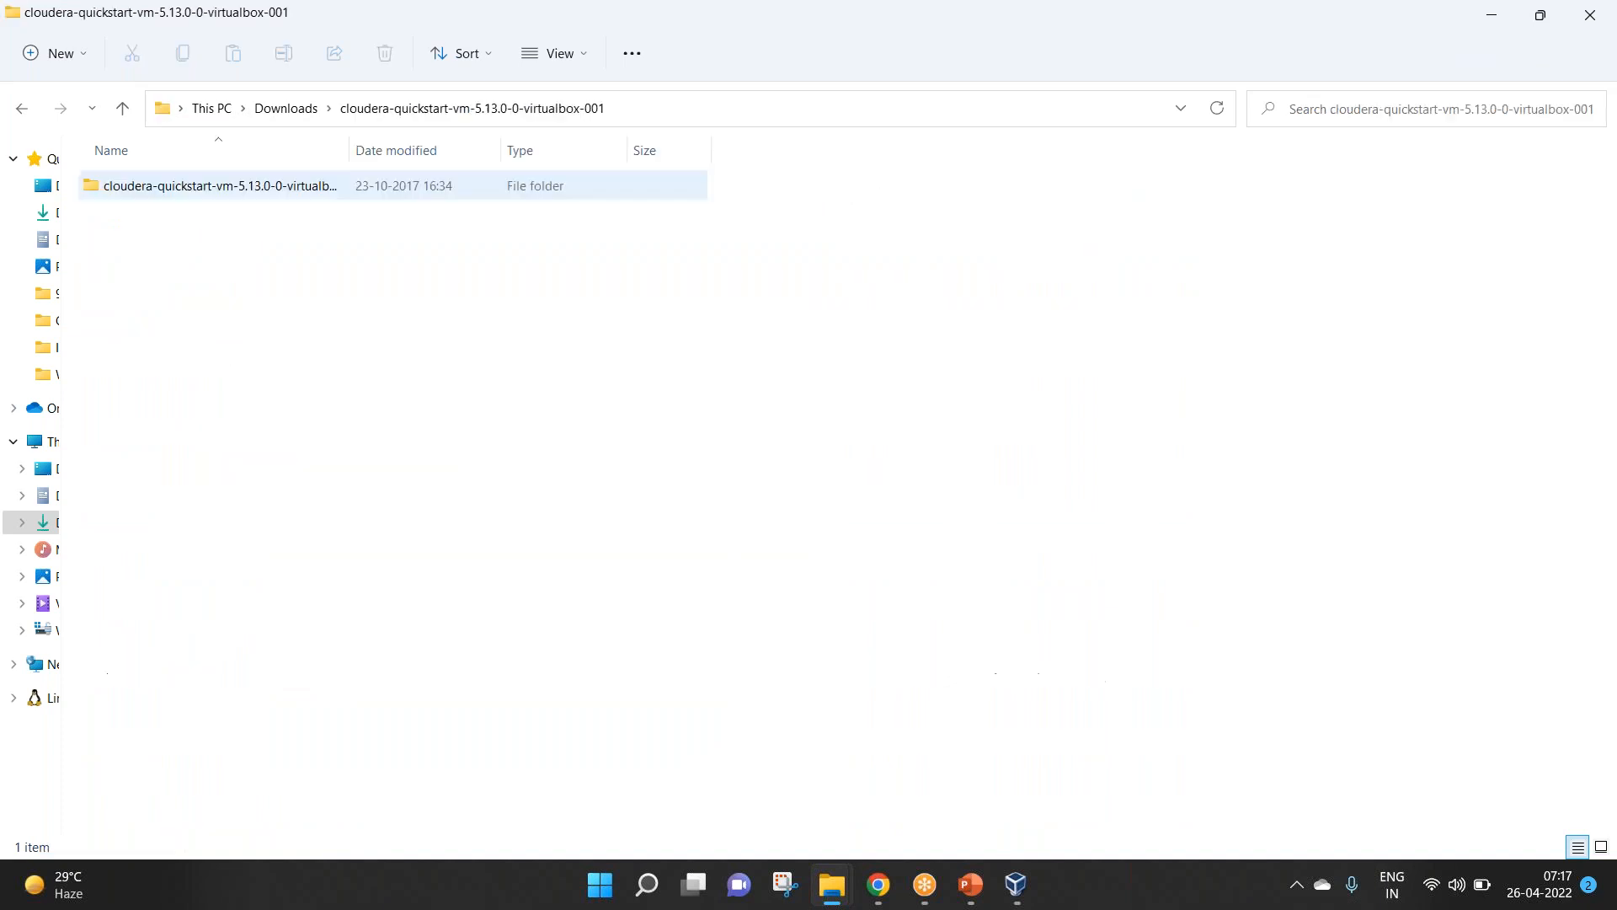
pyautogui.doubleClick(244, 187)
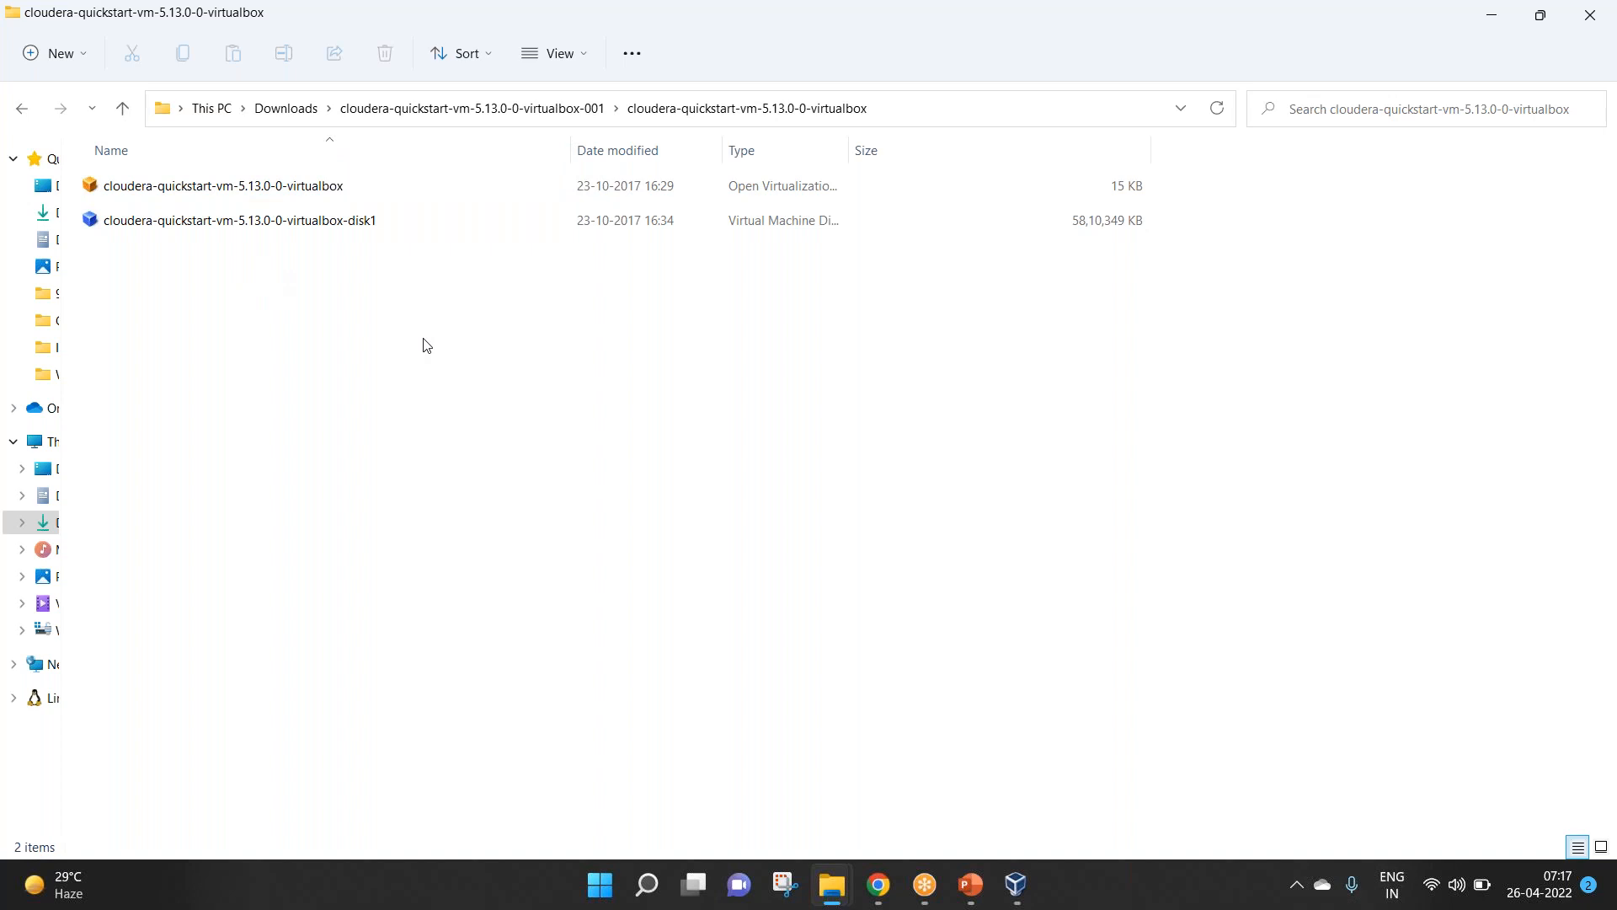
pyautogui.click(617, 31)
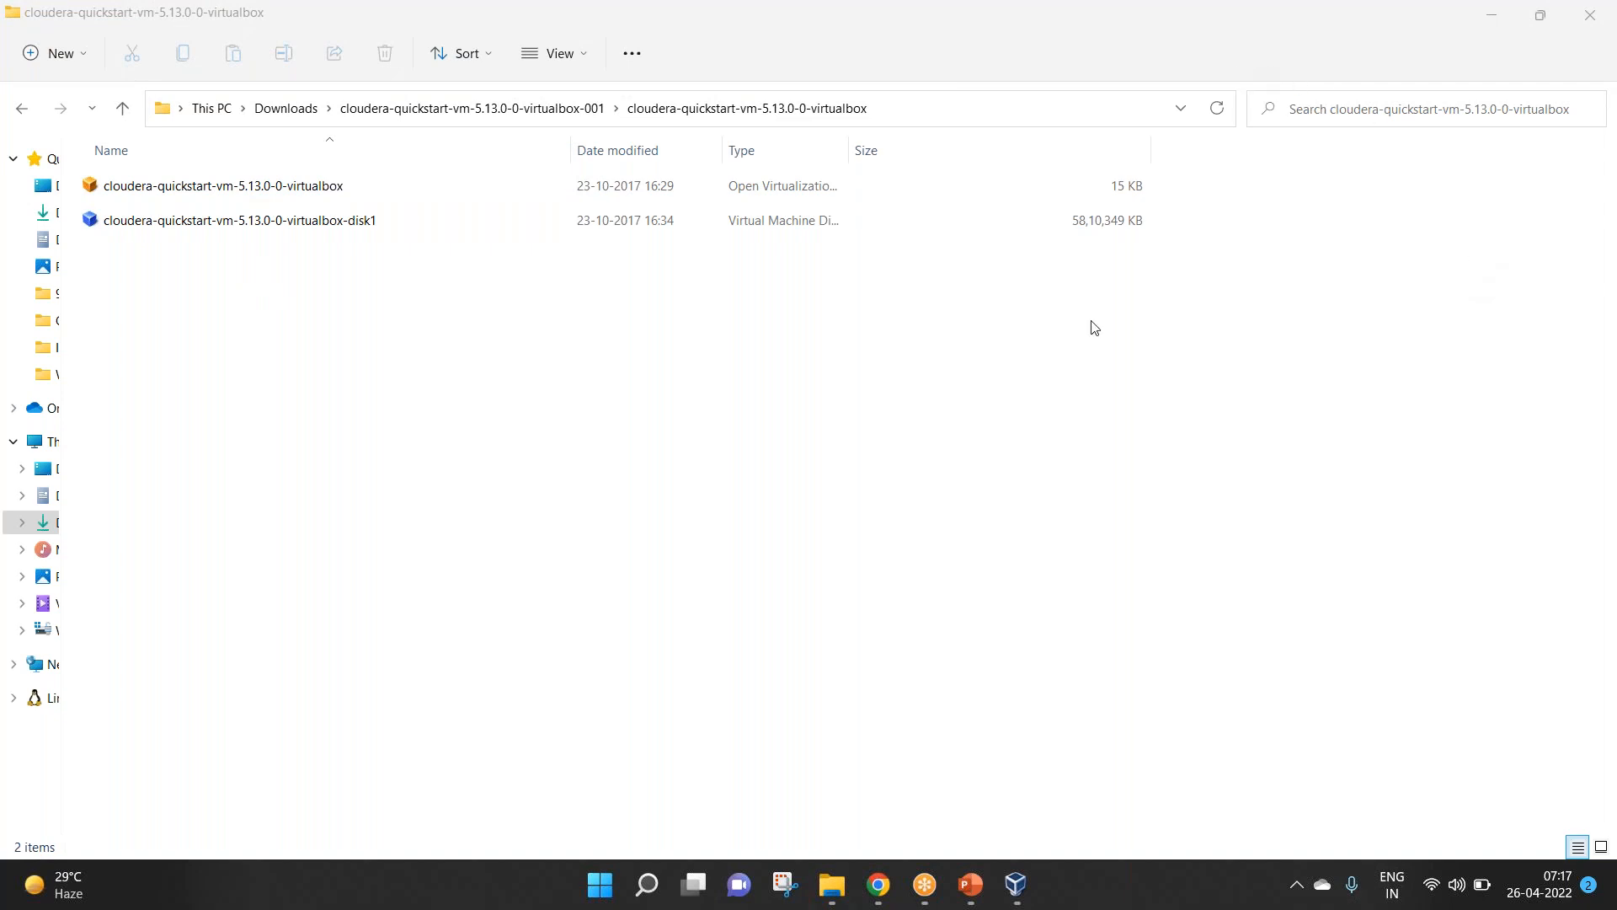
# Step: Switch to the PowerPoint slide show, review the slides on importing the Cloudera QuickStart VM, and return to File Explorer
pyautogui.click(971, 885)
pyautogui.click(1064, 787)
pyautogui.press('Right')
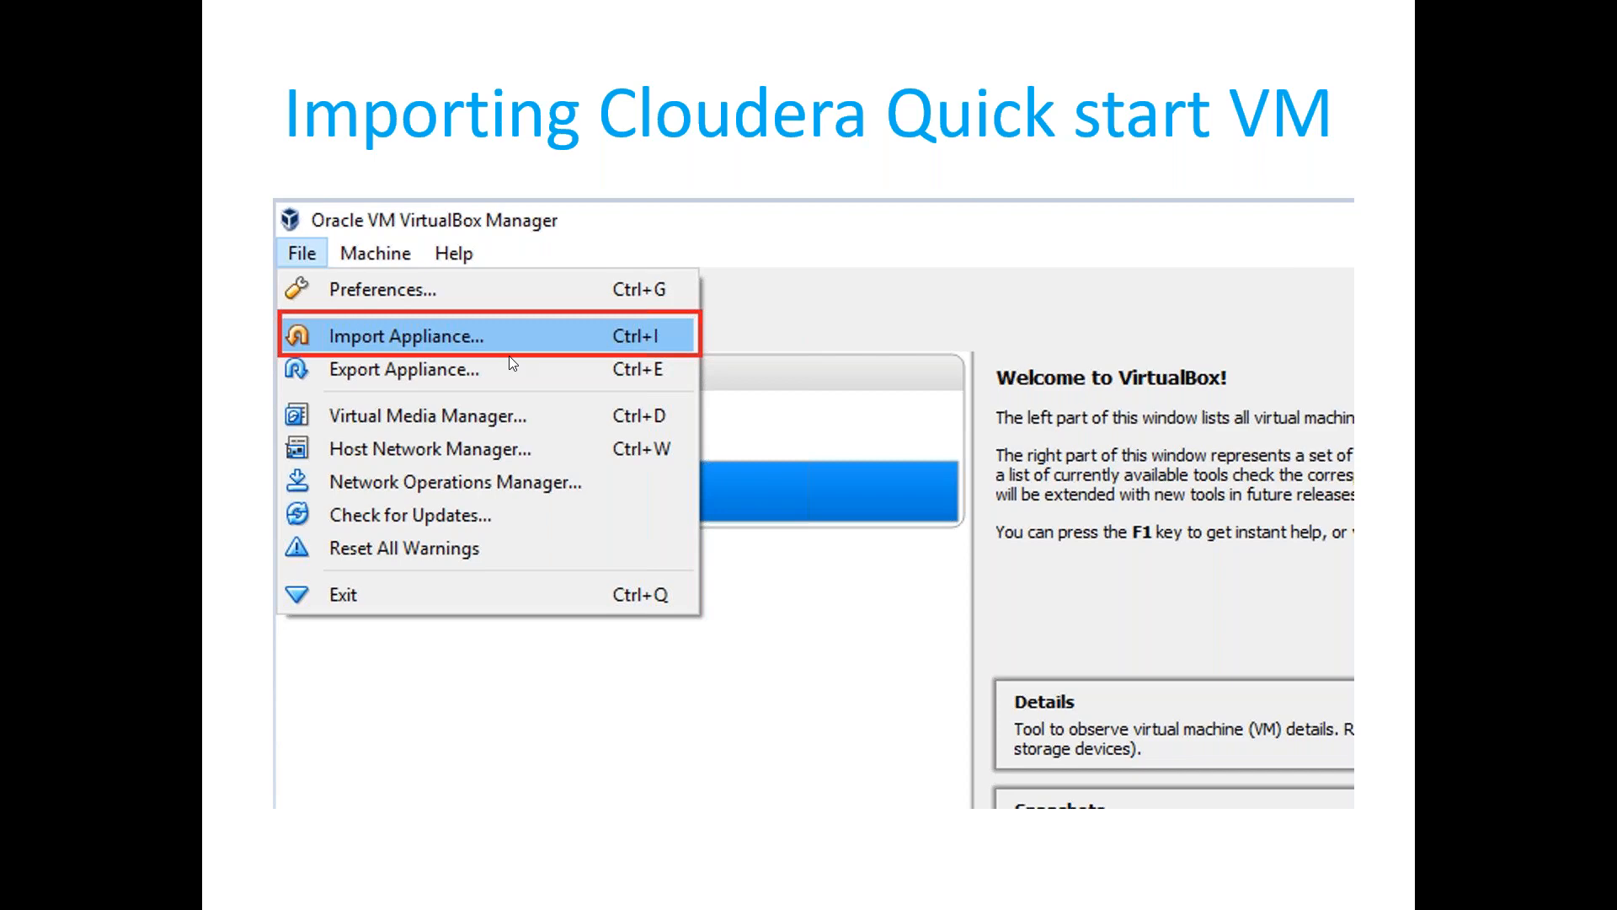
pyautogui.press('Right')
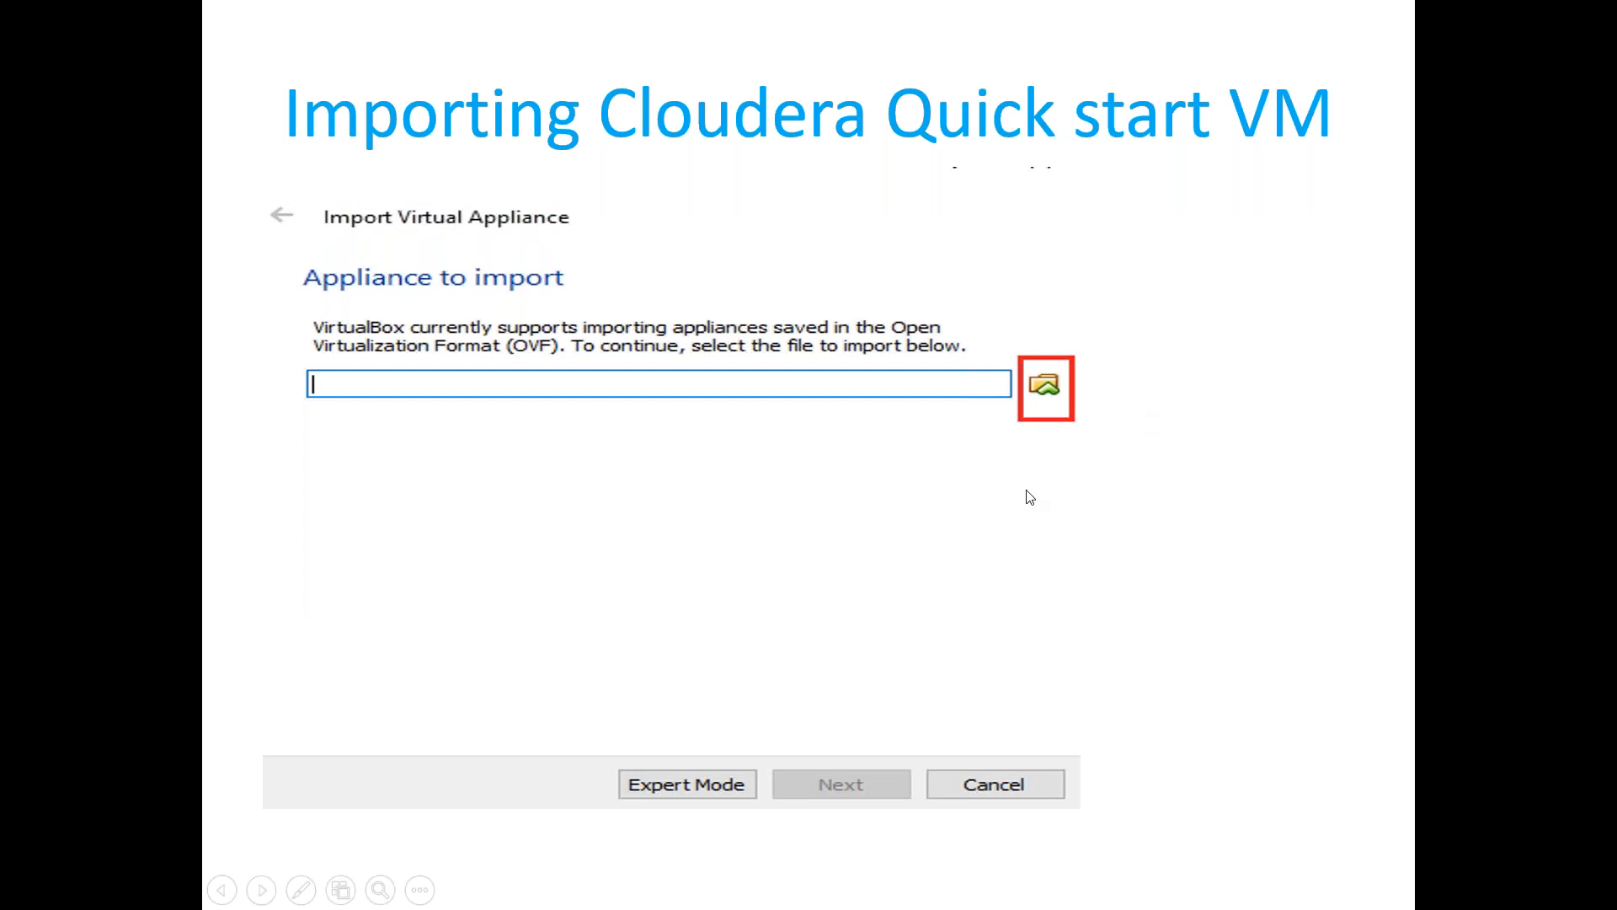
pyautogui.press('Right')
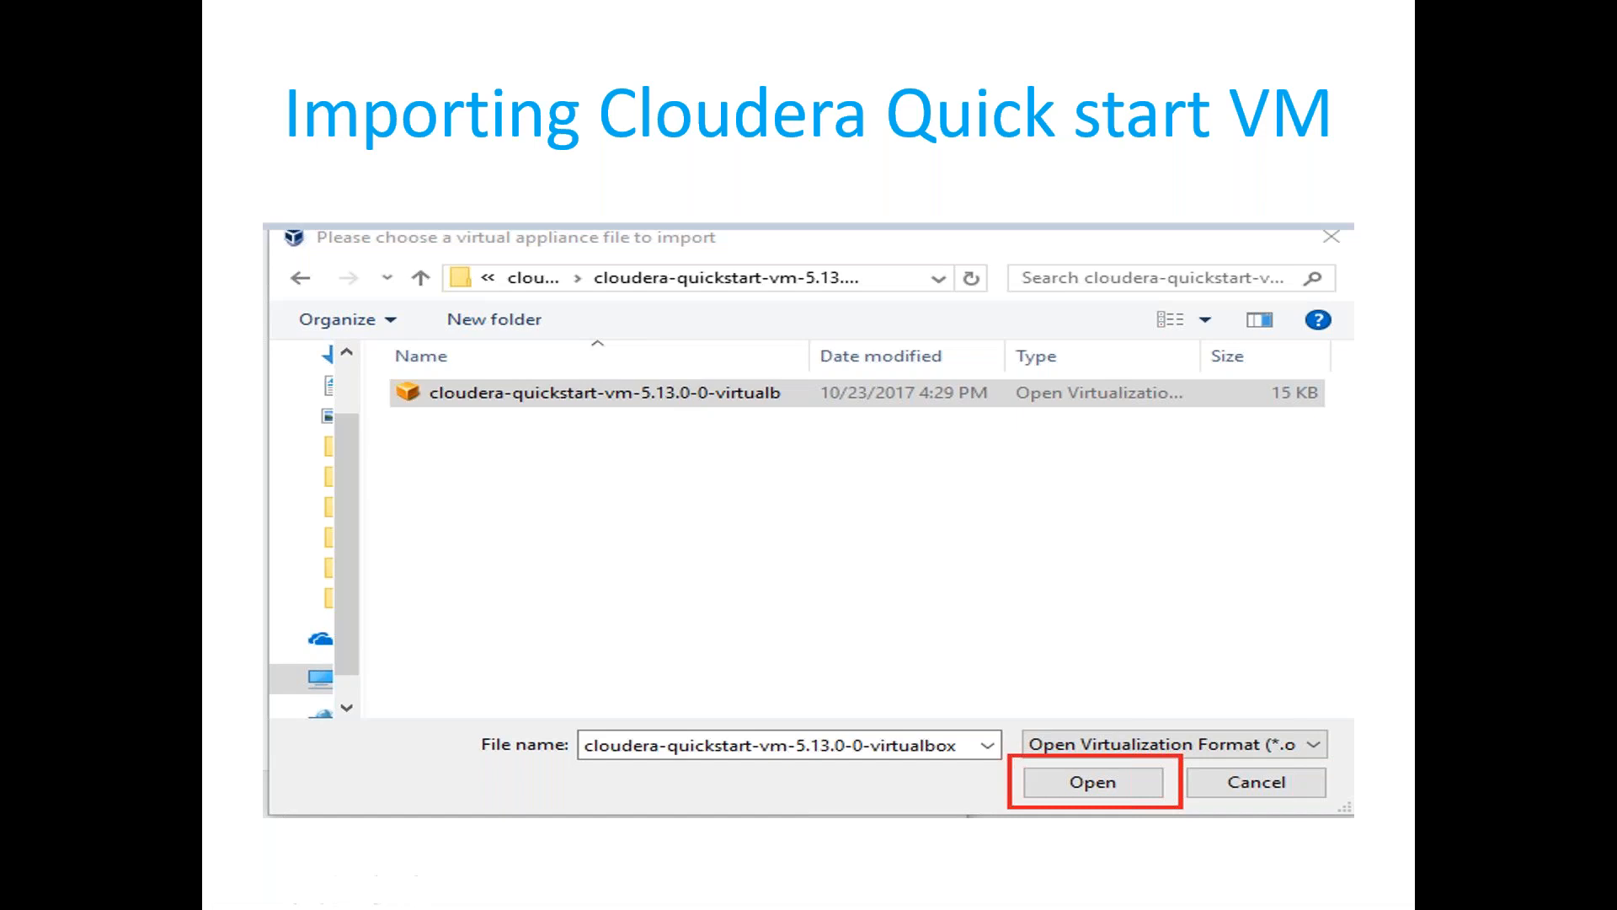
pyautogui.hotkey('alt', 'Tab')
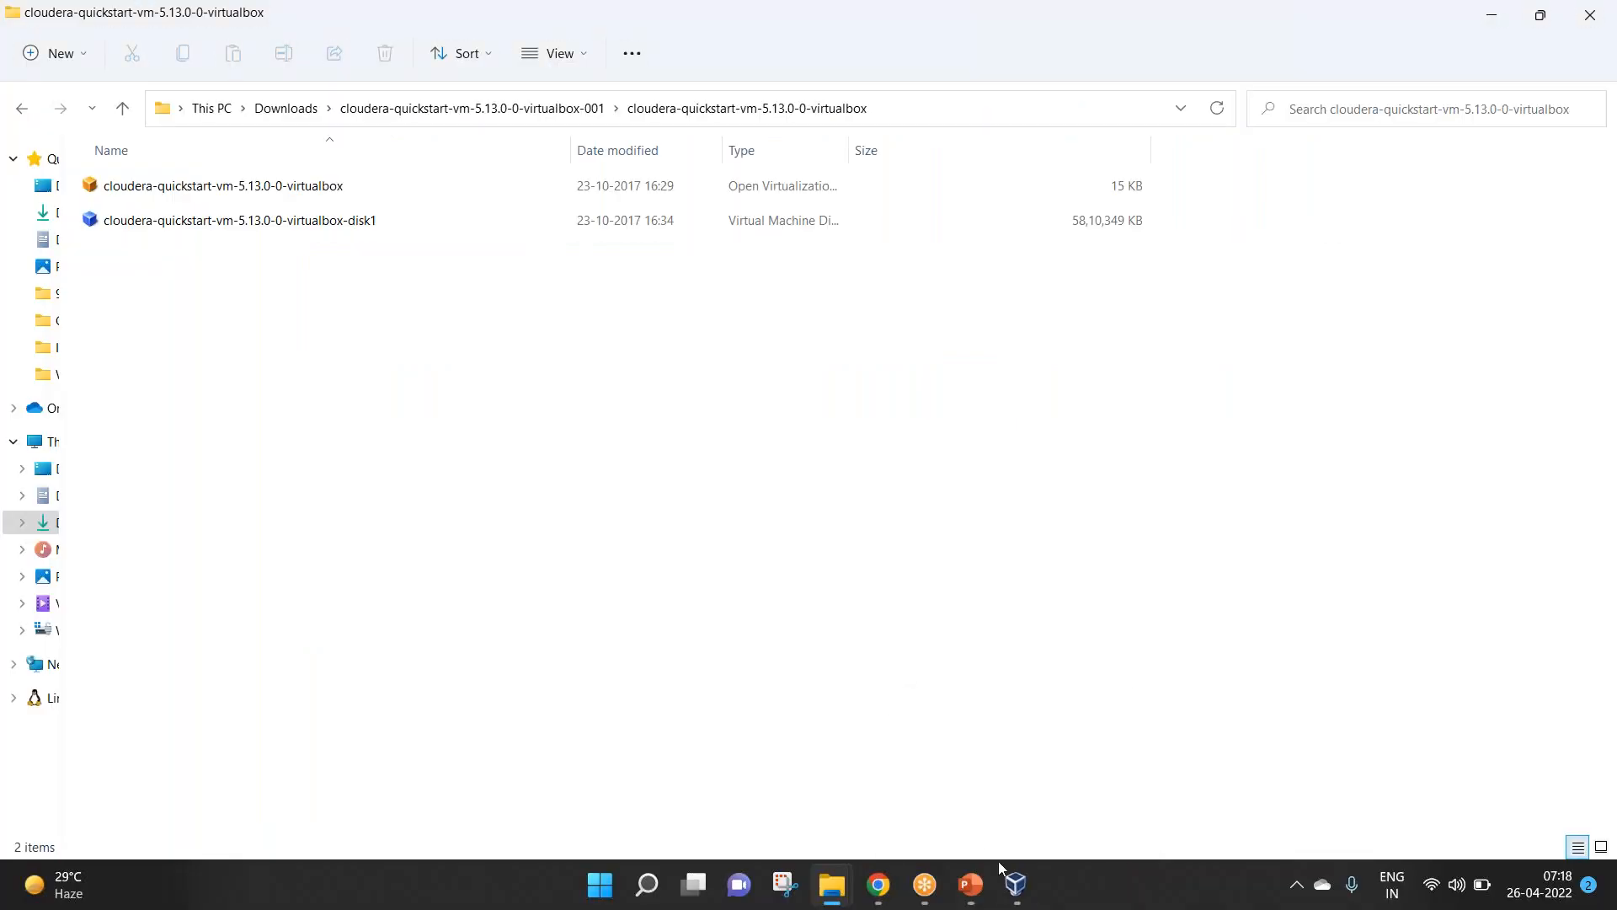
# Step: Switch to VirtualBox and choose the extracted cloudera-quickstart-vm-5.13.0-0-virtualbox.ovf file from Downloads as the appliance to import
pyautogui.click(1013, 882)
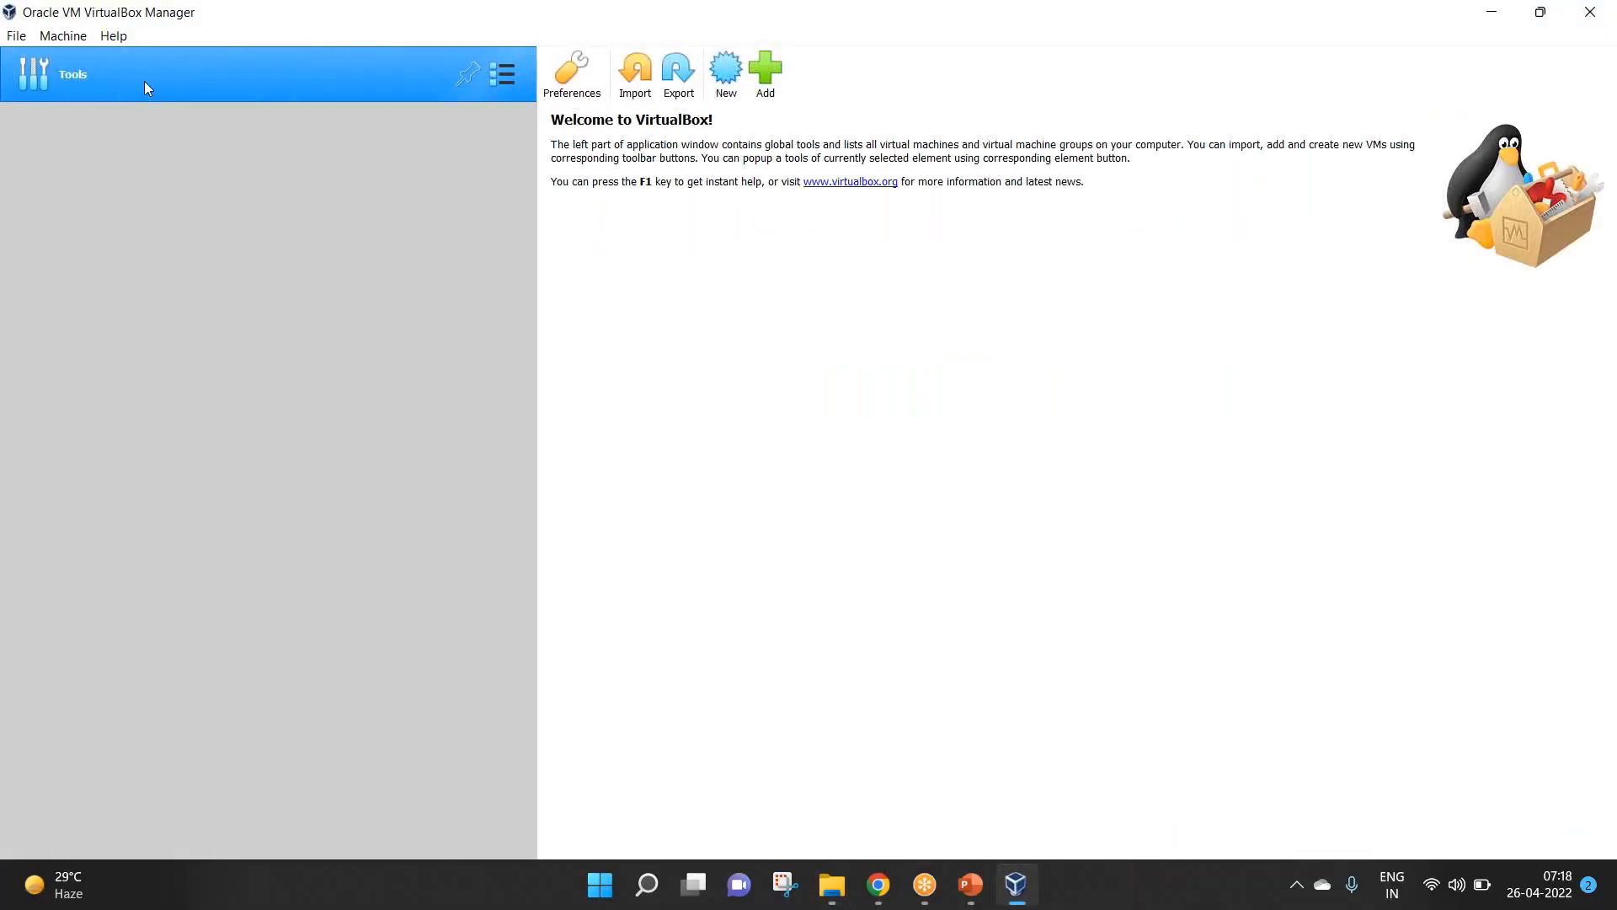
pyautogui.click(16, 36)
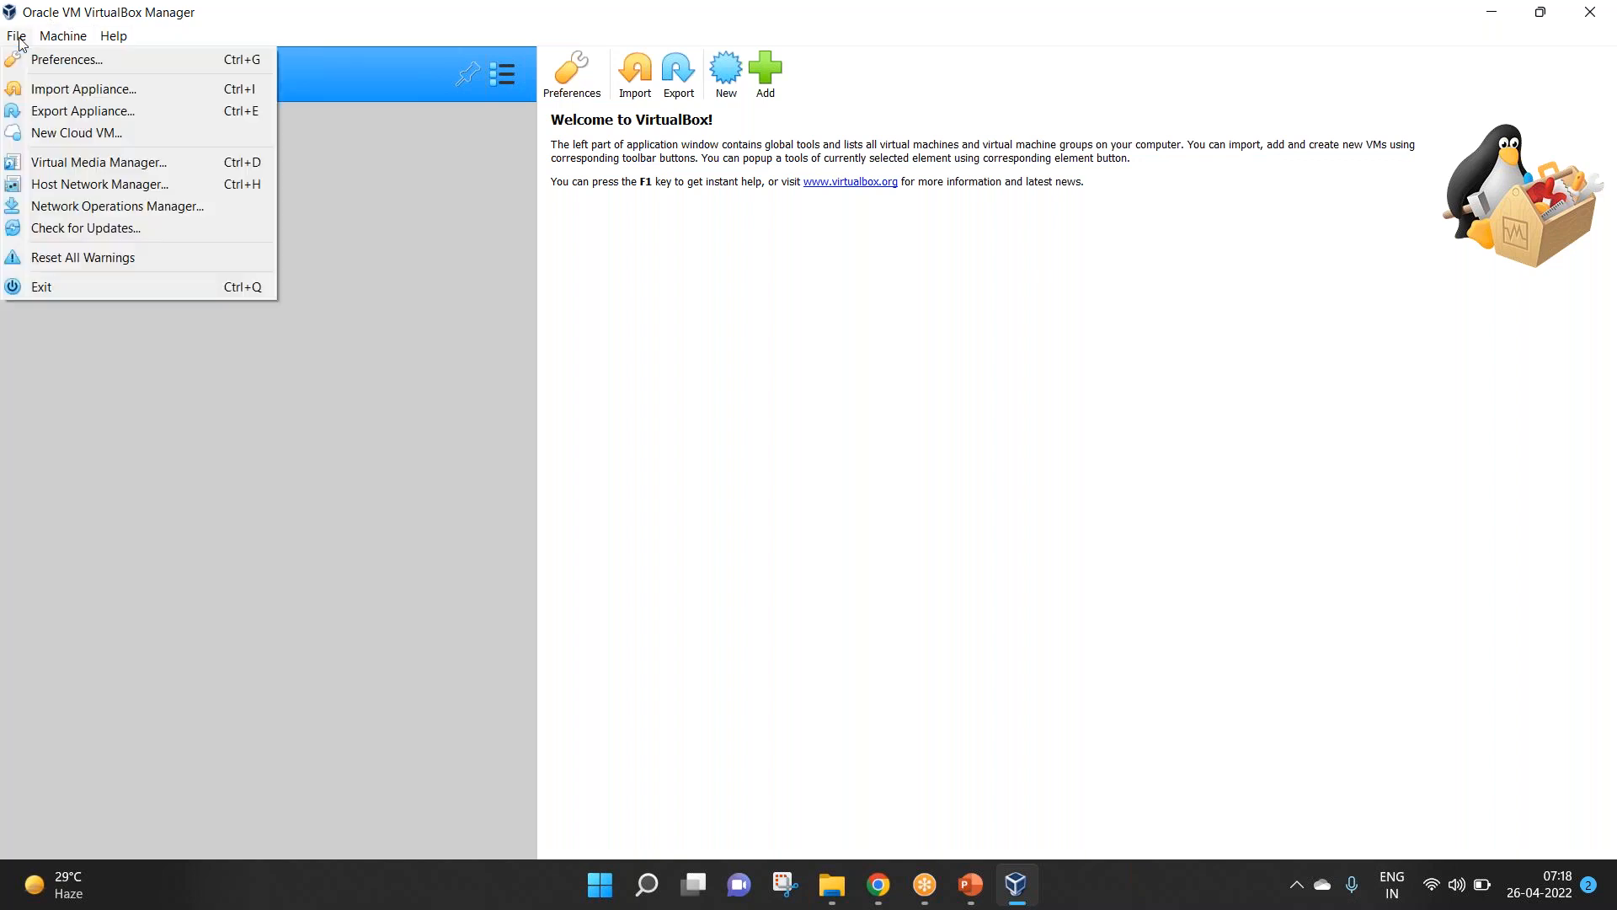
pyautogui.click(35, 89)
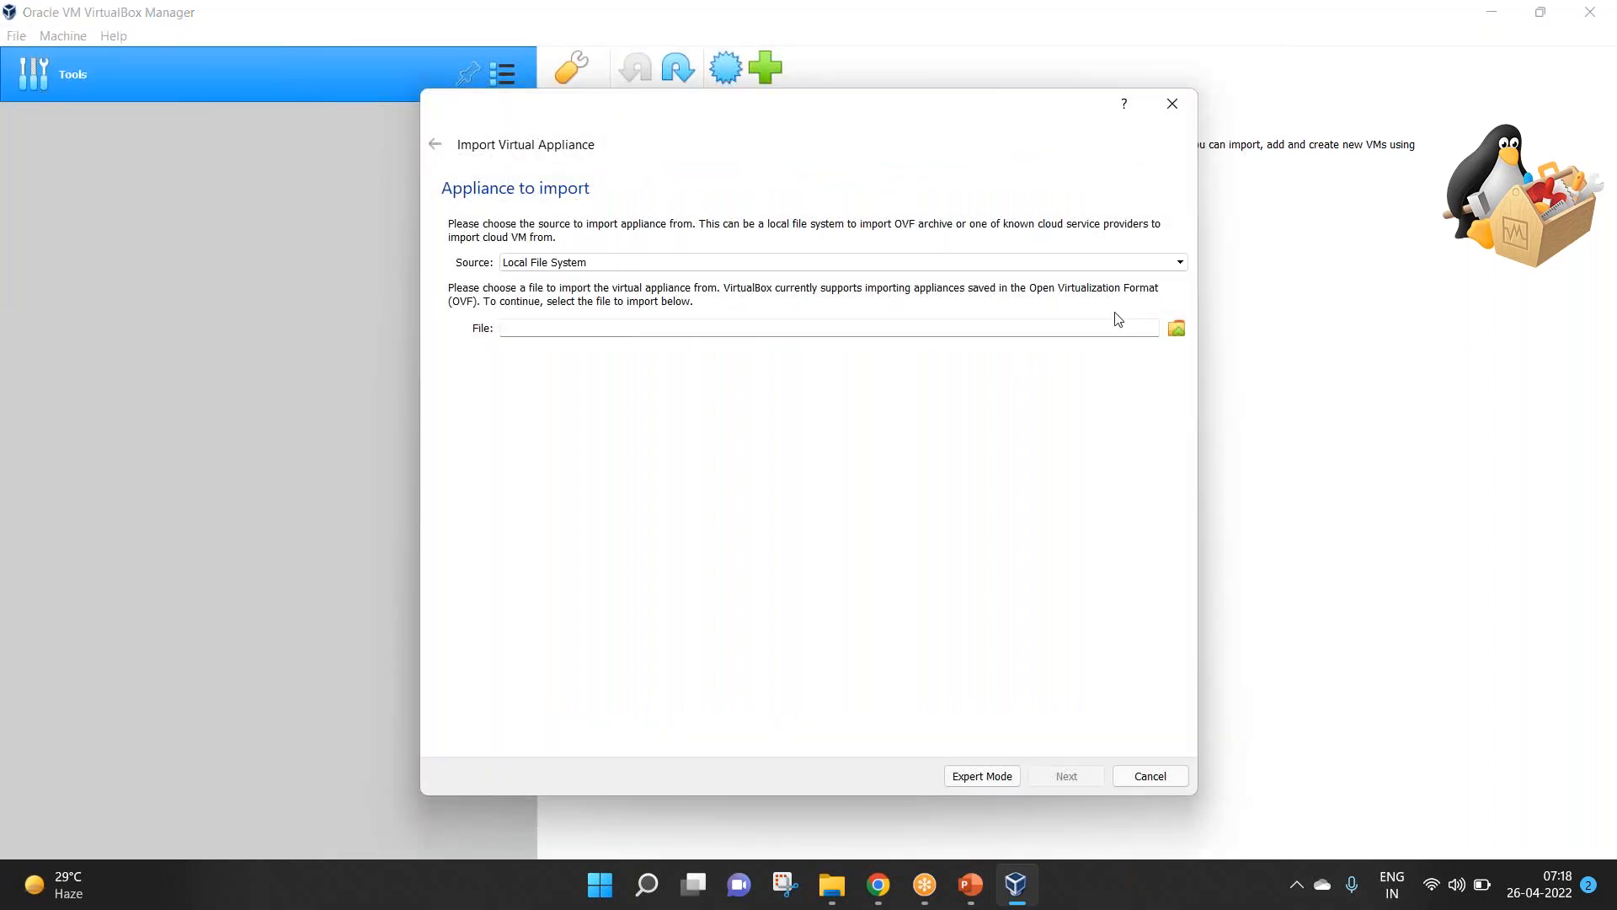
pyautogui.click(1175, 329)
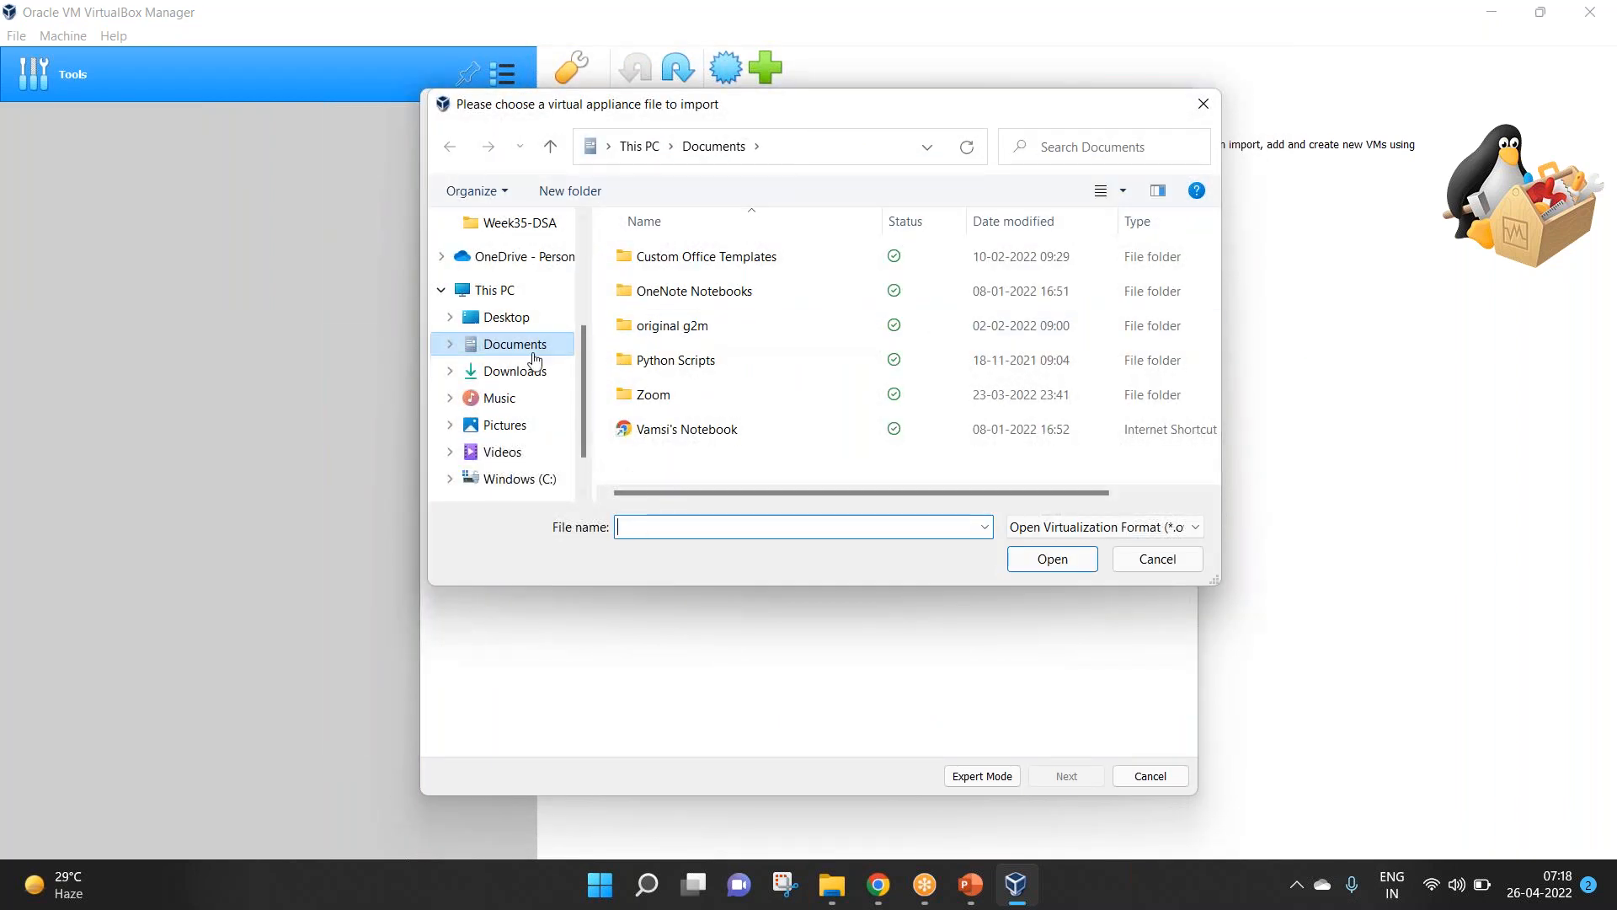
pyautogui.click(523, 376)
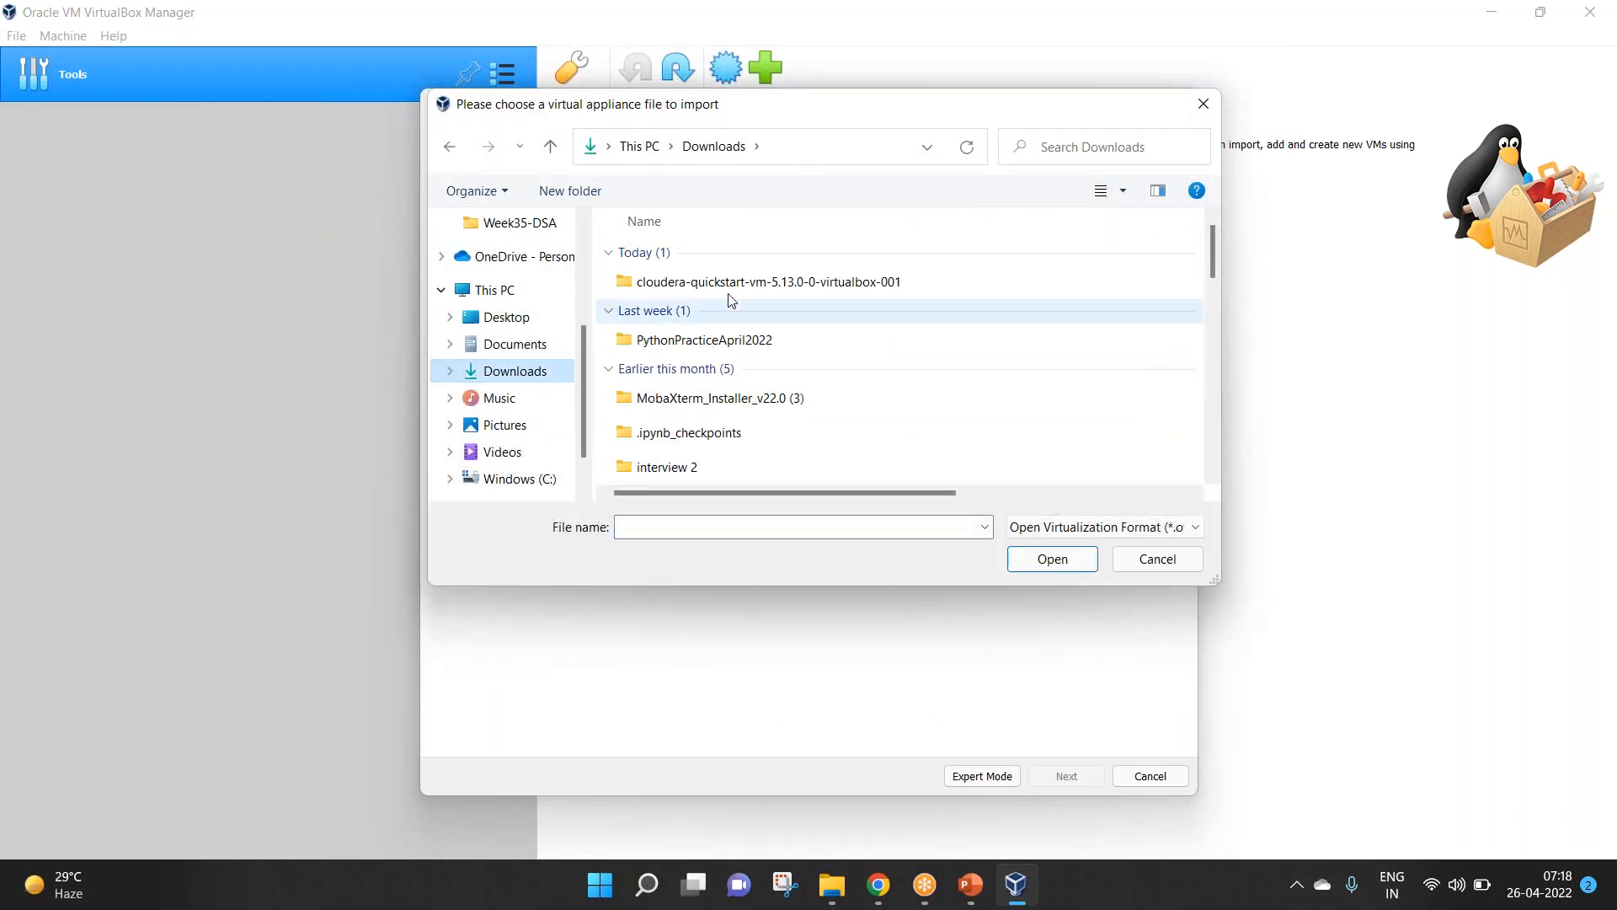
pyautogui.doubleClick(775, 287)
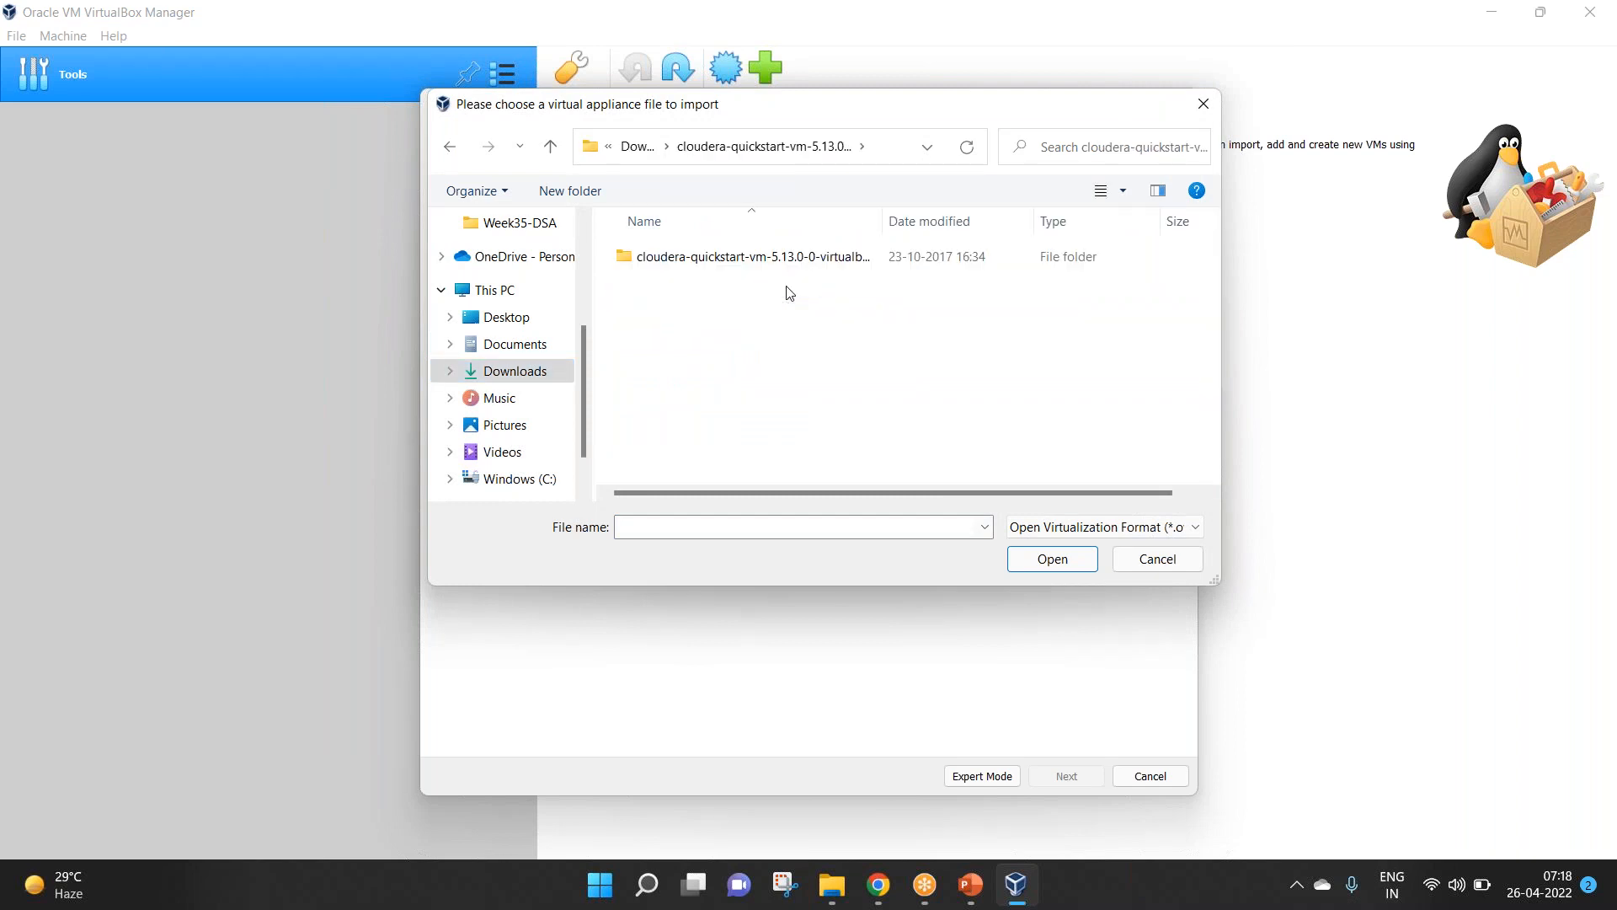
pyautogui.doubleClick(781, 266)
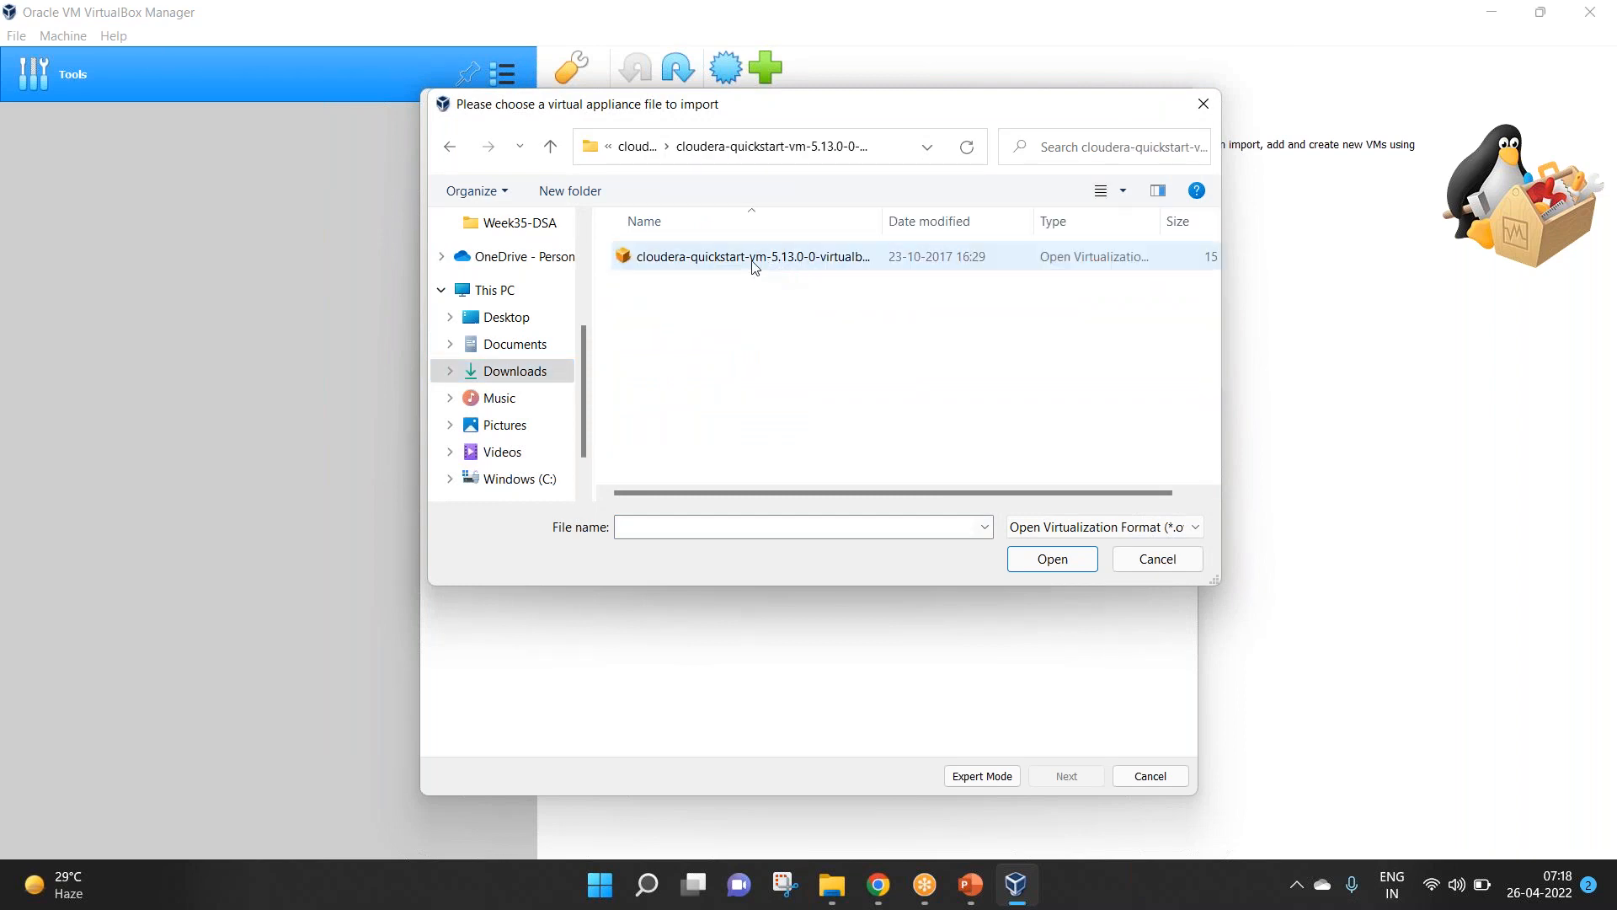
pyautogui.click(755, 267)
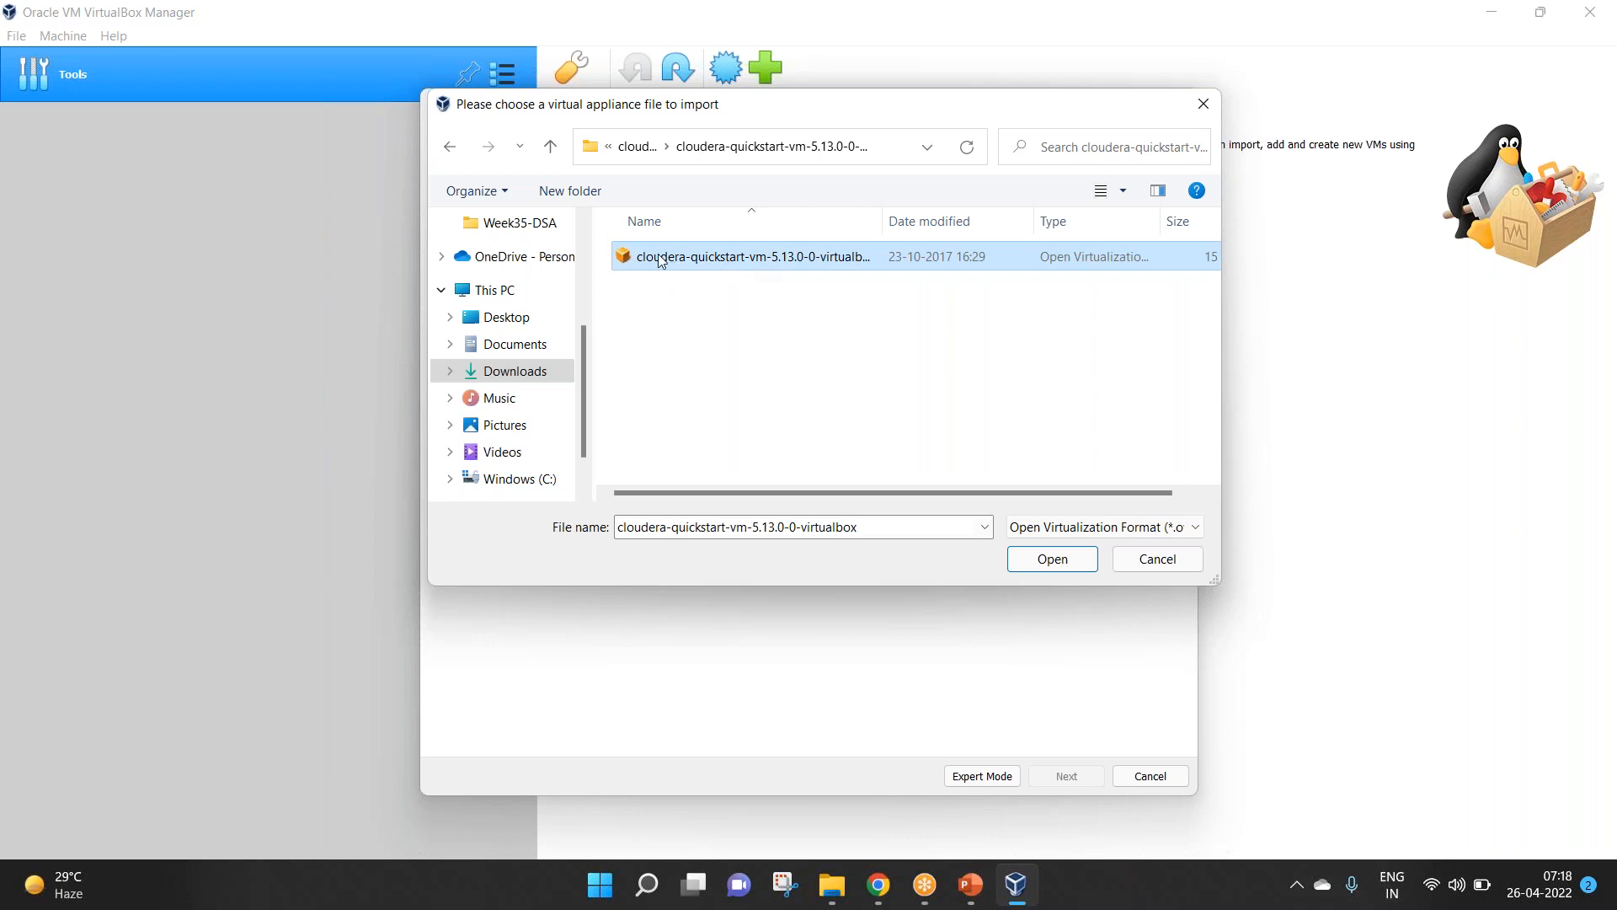
pyautogui.click(1044, 561)
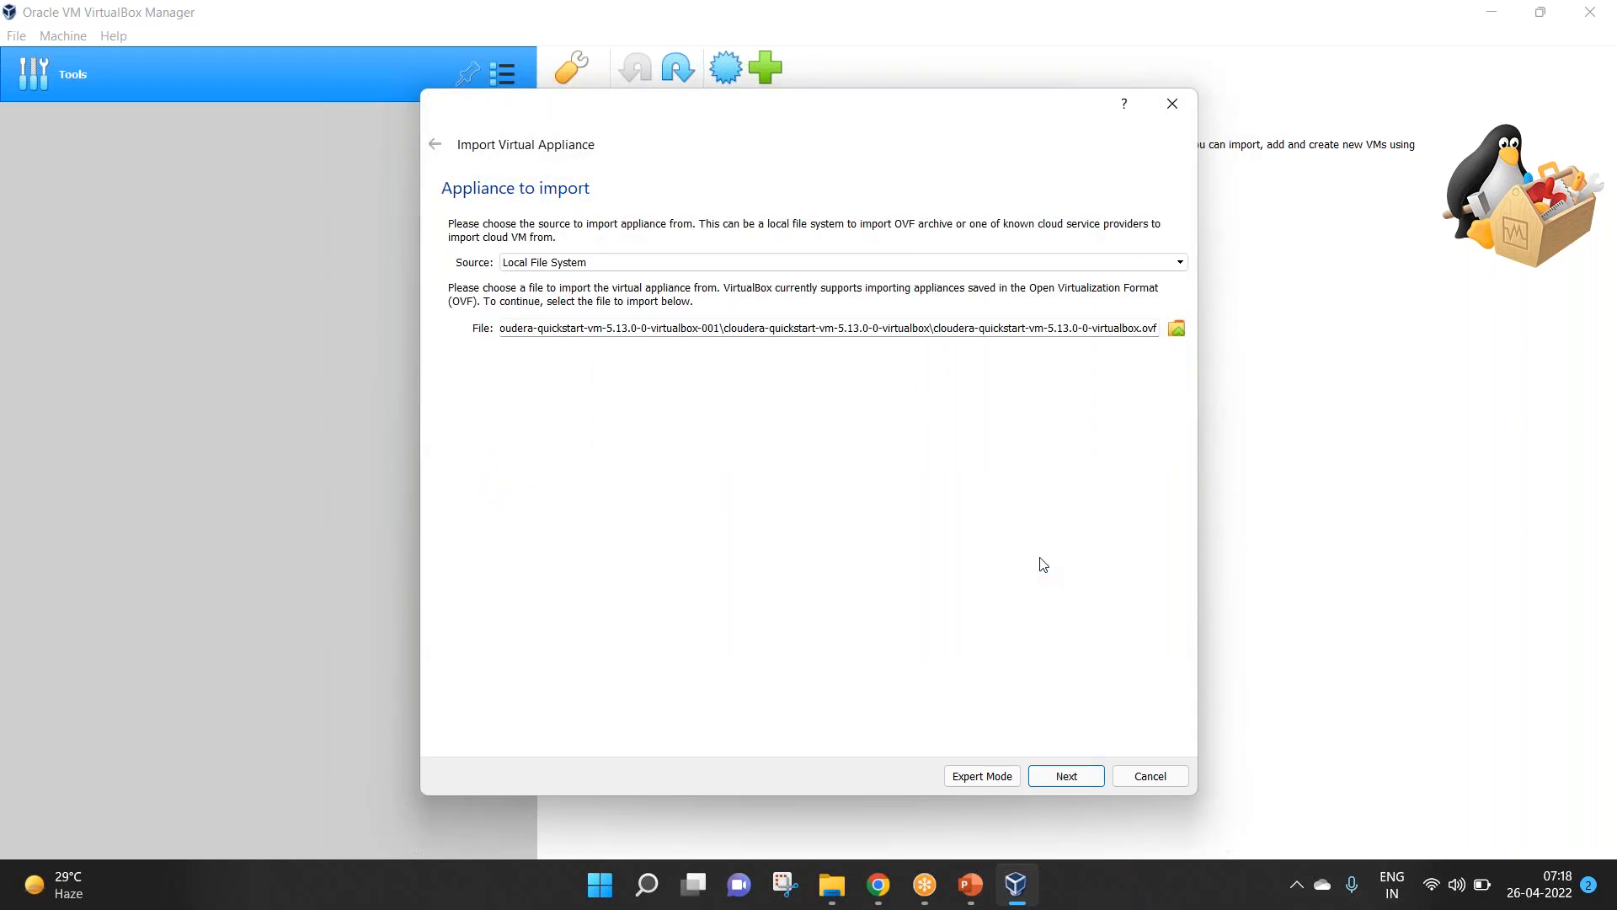
# Step: Switch to the PowerPoint slide show, review the next slides on importing the Cloudera QuickStart VM, and return to VirtualBox
pyautogui.moveTo(971, 884)
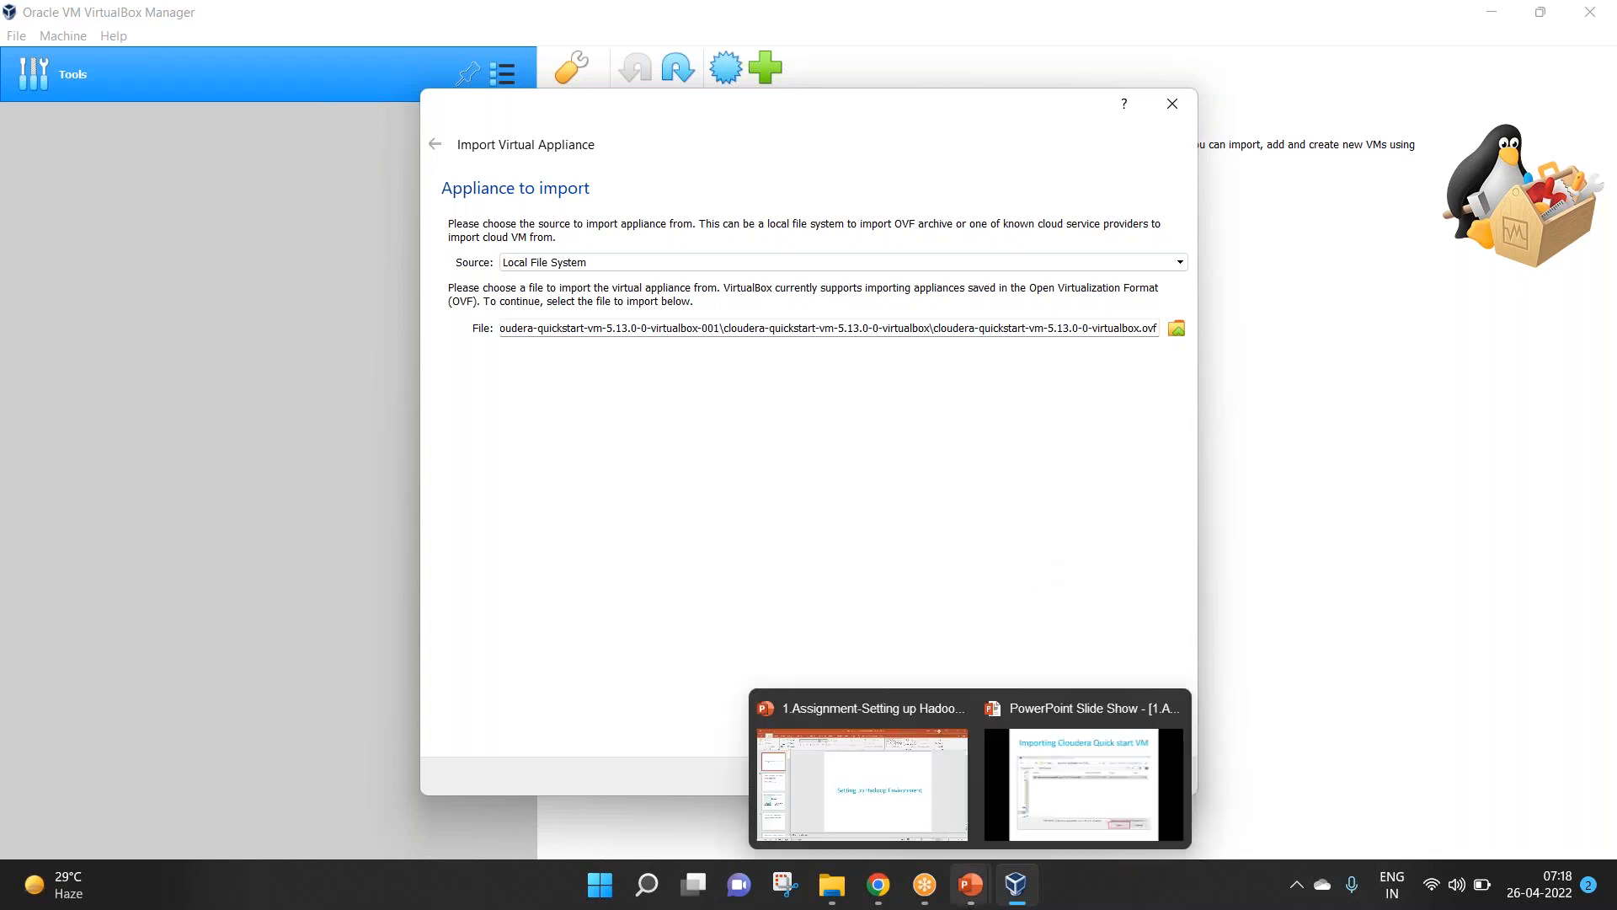
pyautogui.click(1079, 761)
pyautogui.press('Right')
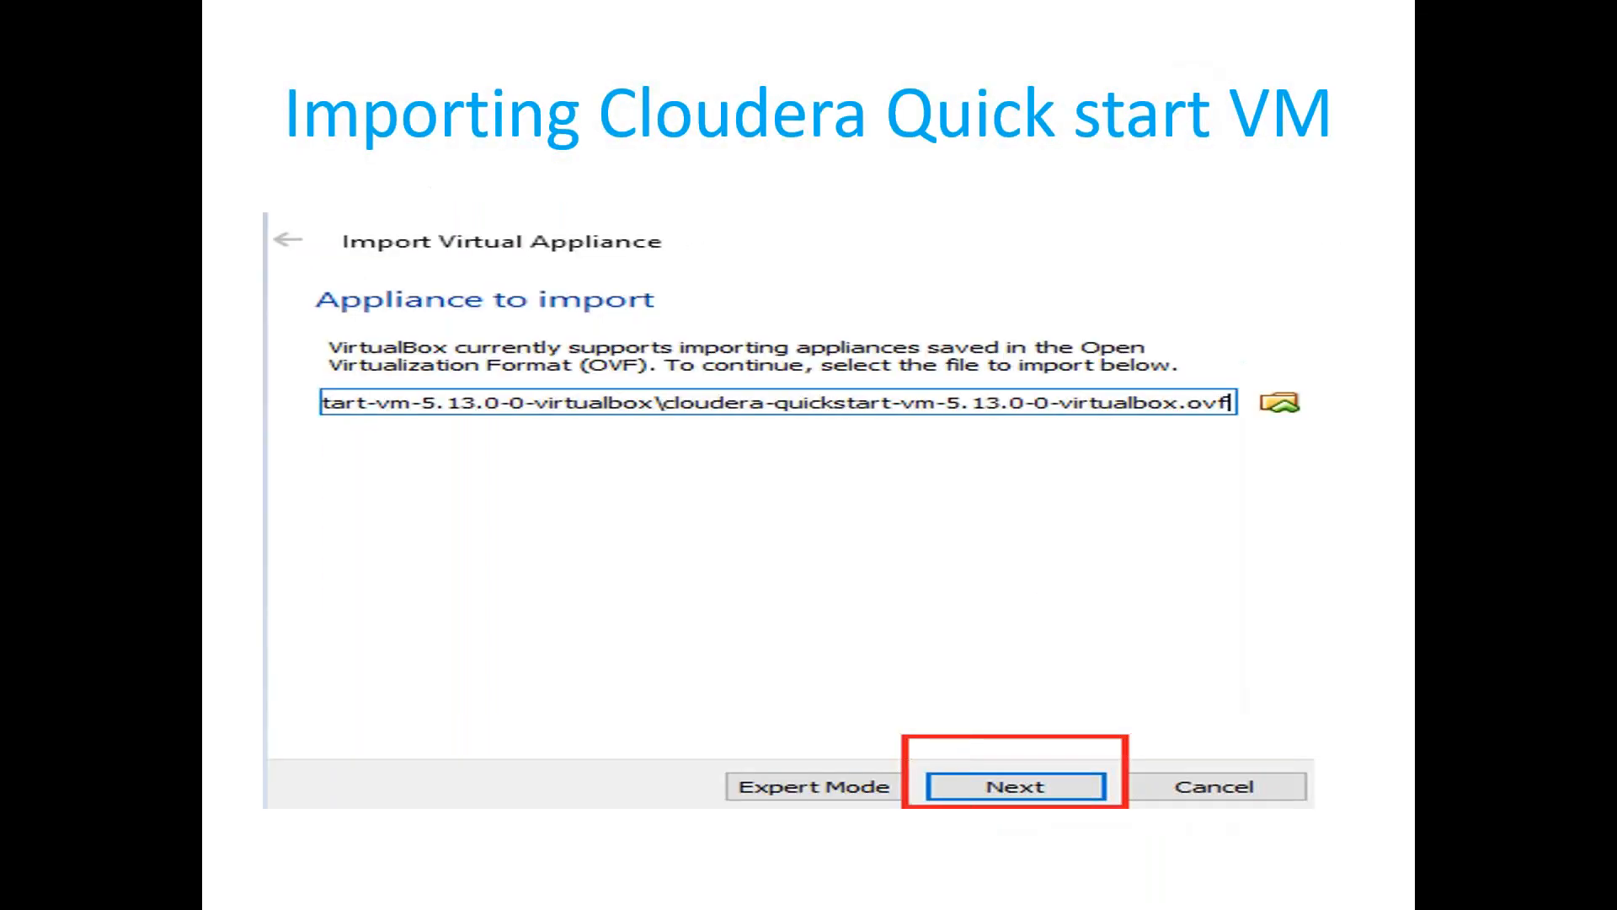
pyautogui.press('Right')
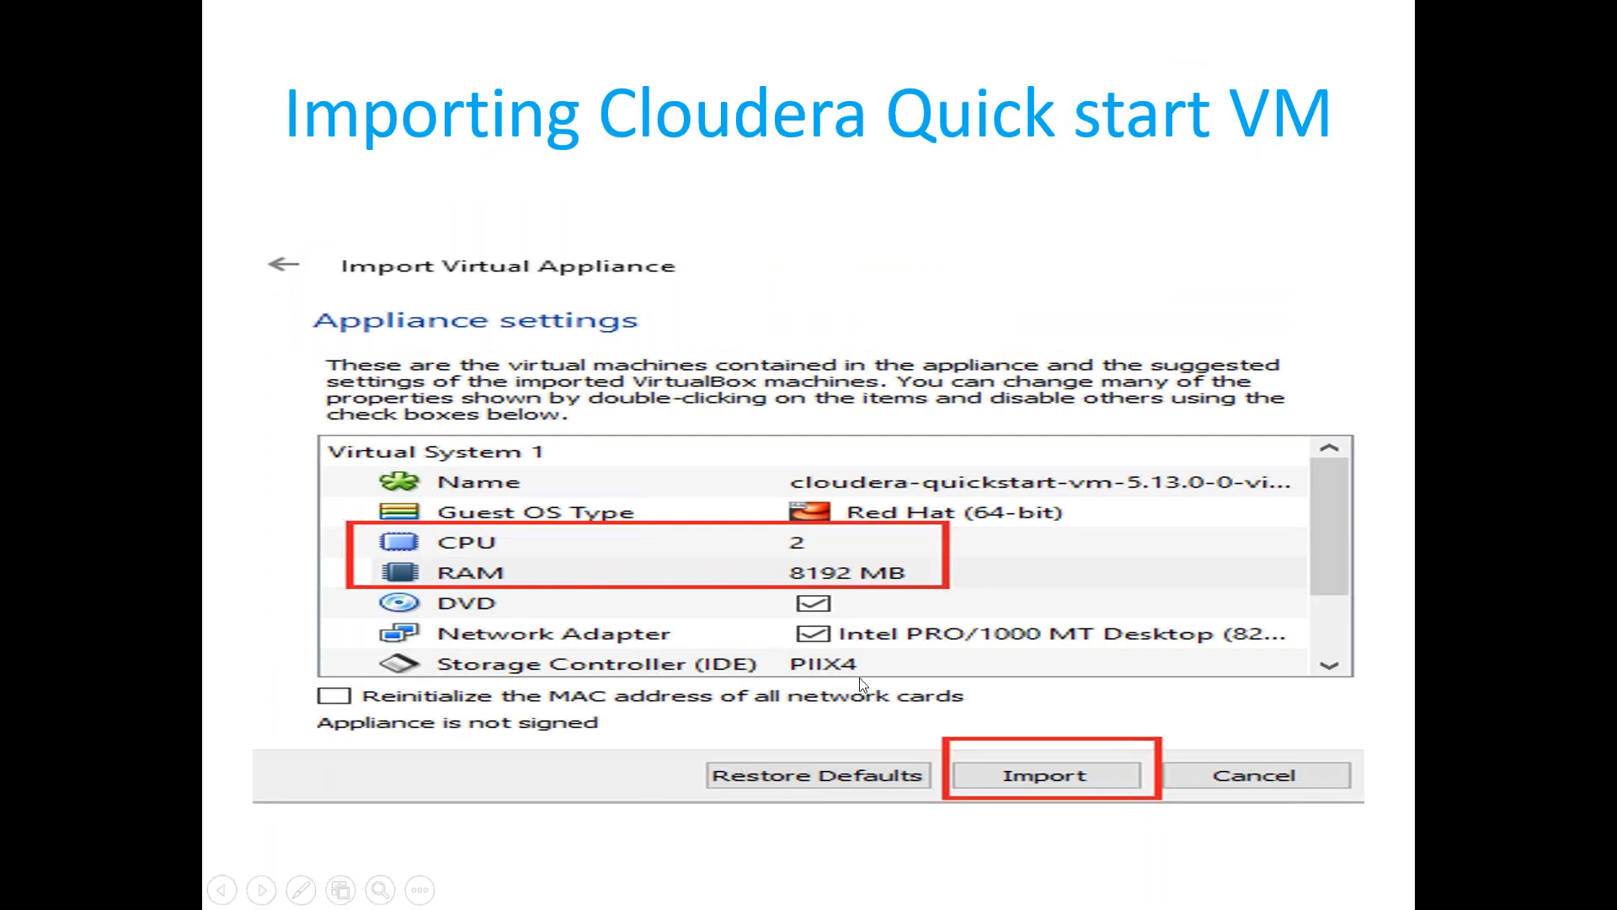
pyautogui.hotkey('alt', 'Tab')
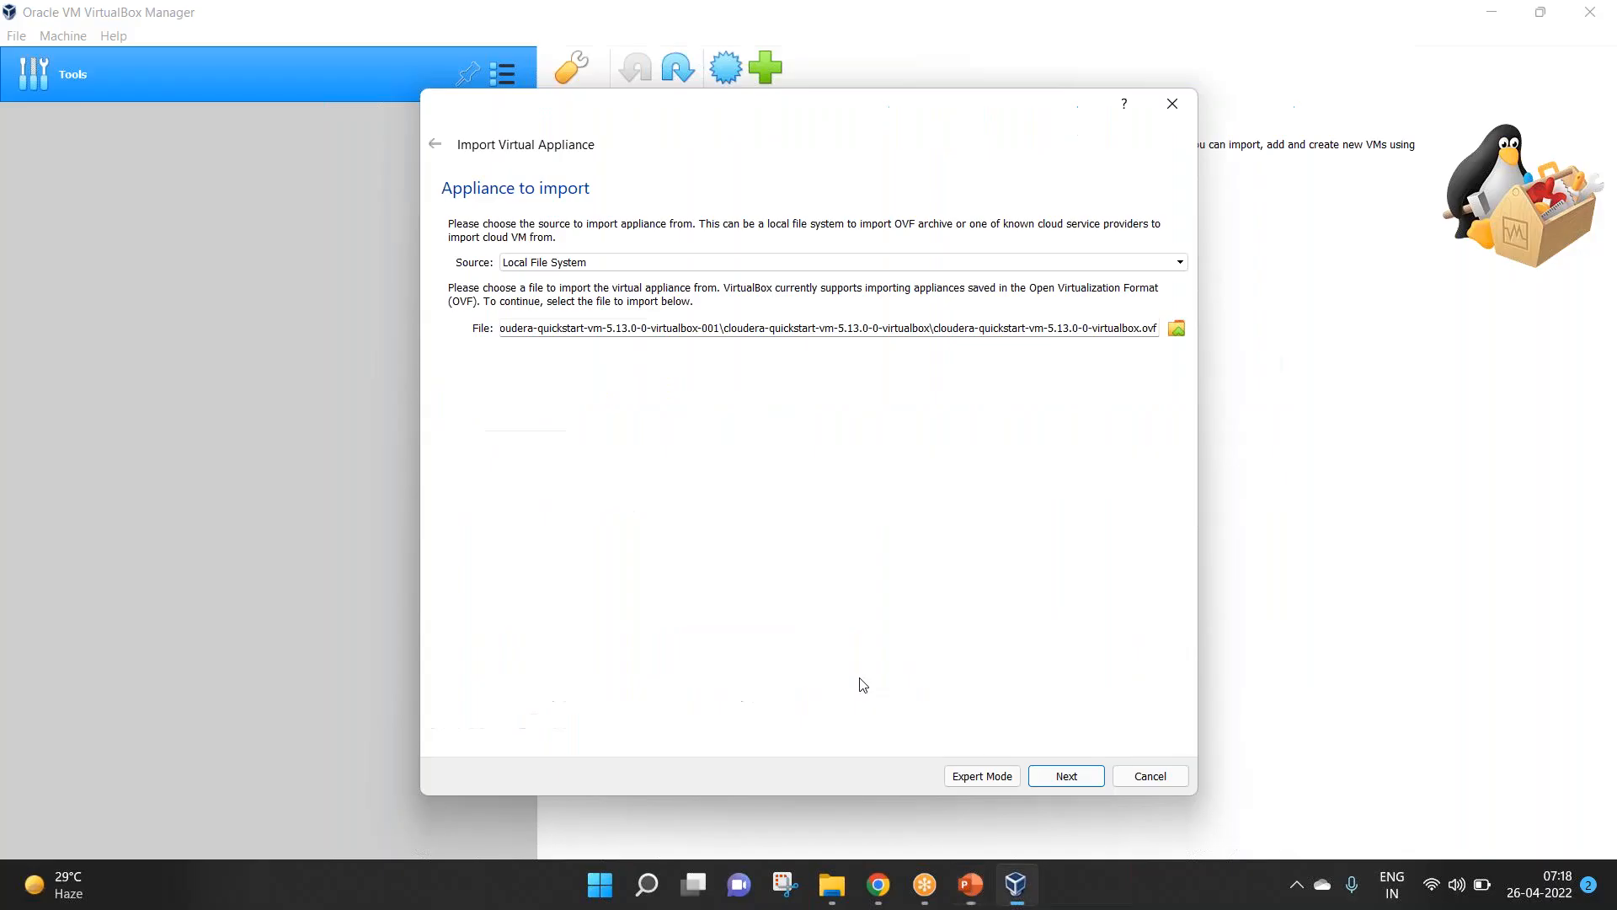
# Step: Proceed to the appliance settings and set the Cloudera virtual machine's CPU count to 2
pyautogui.click(1068, 776)
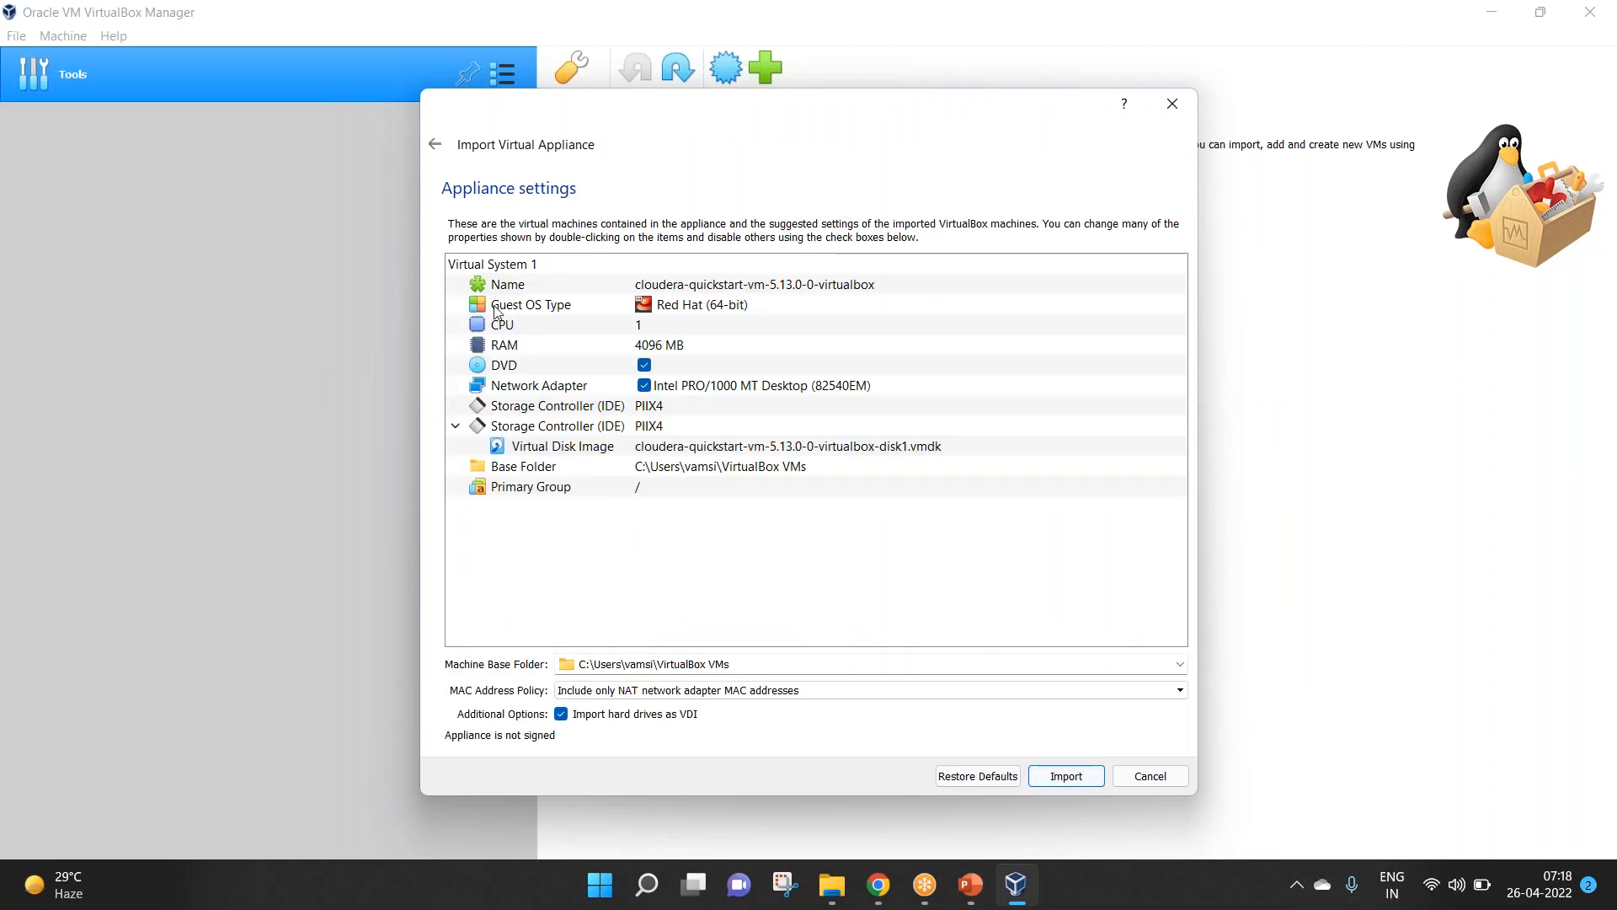
pyautogui.doubleClick(640, 327)
pyautogui.write('2')
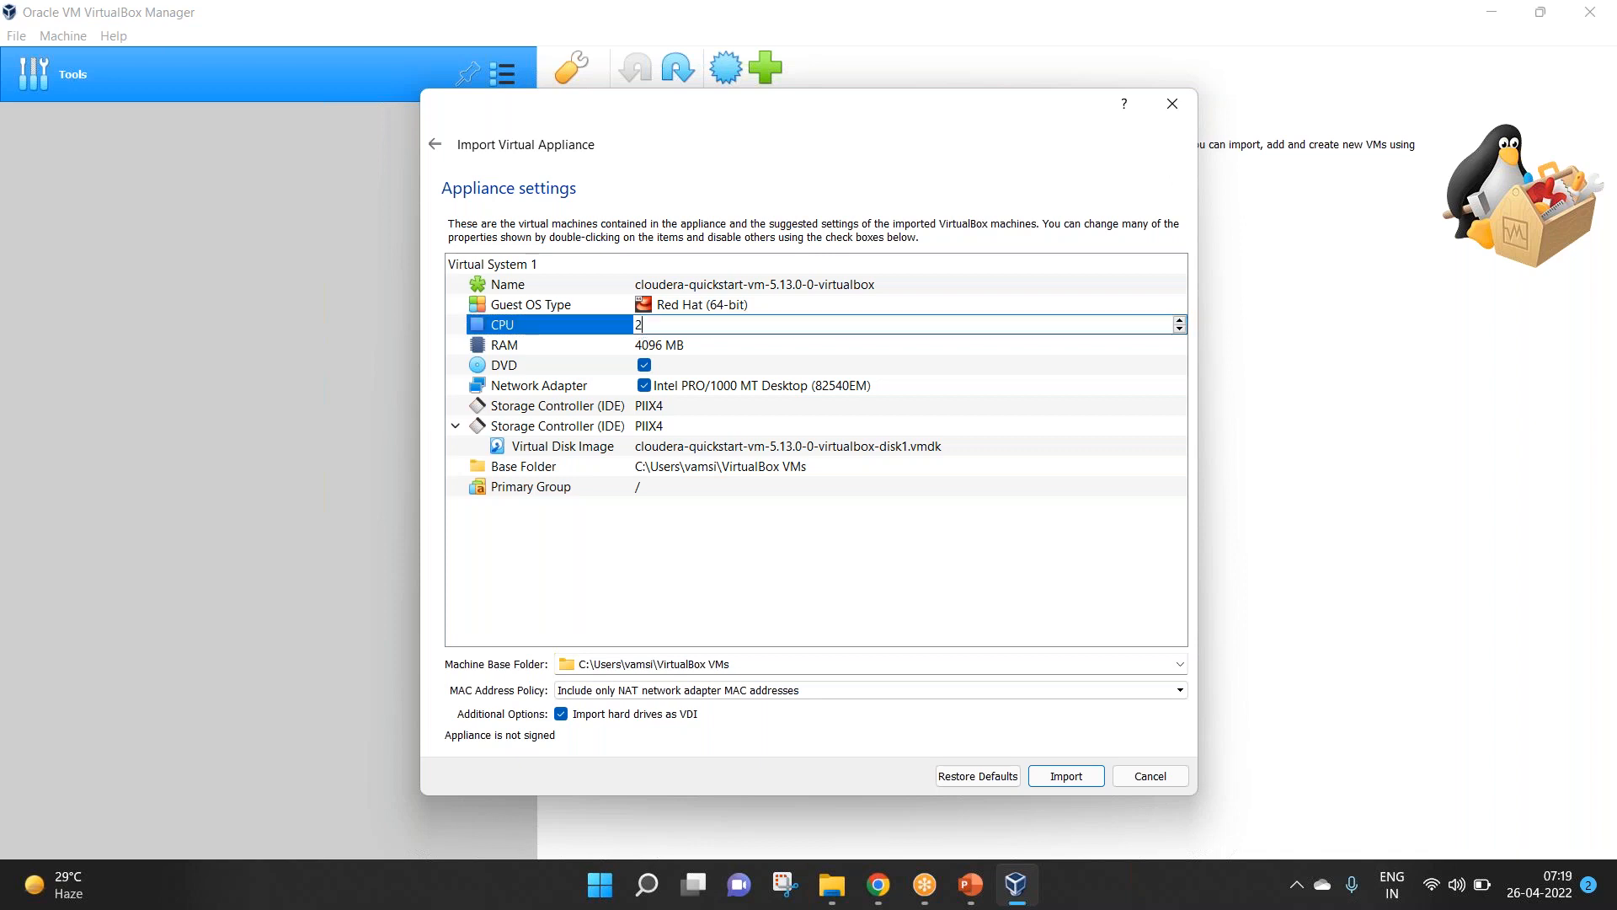
pyautogui.click(647, 352)
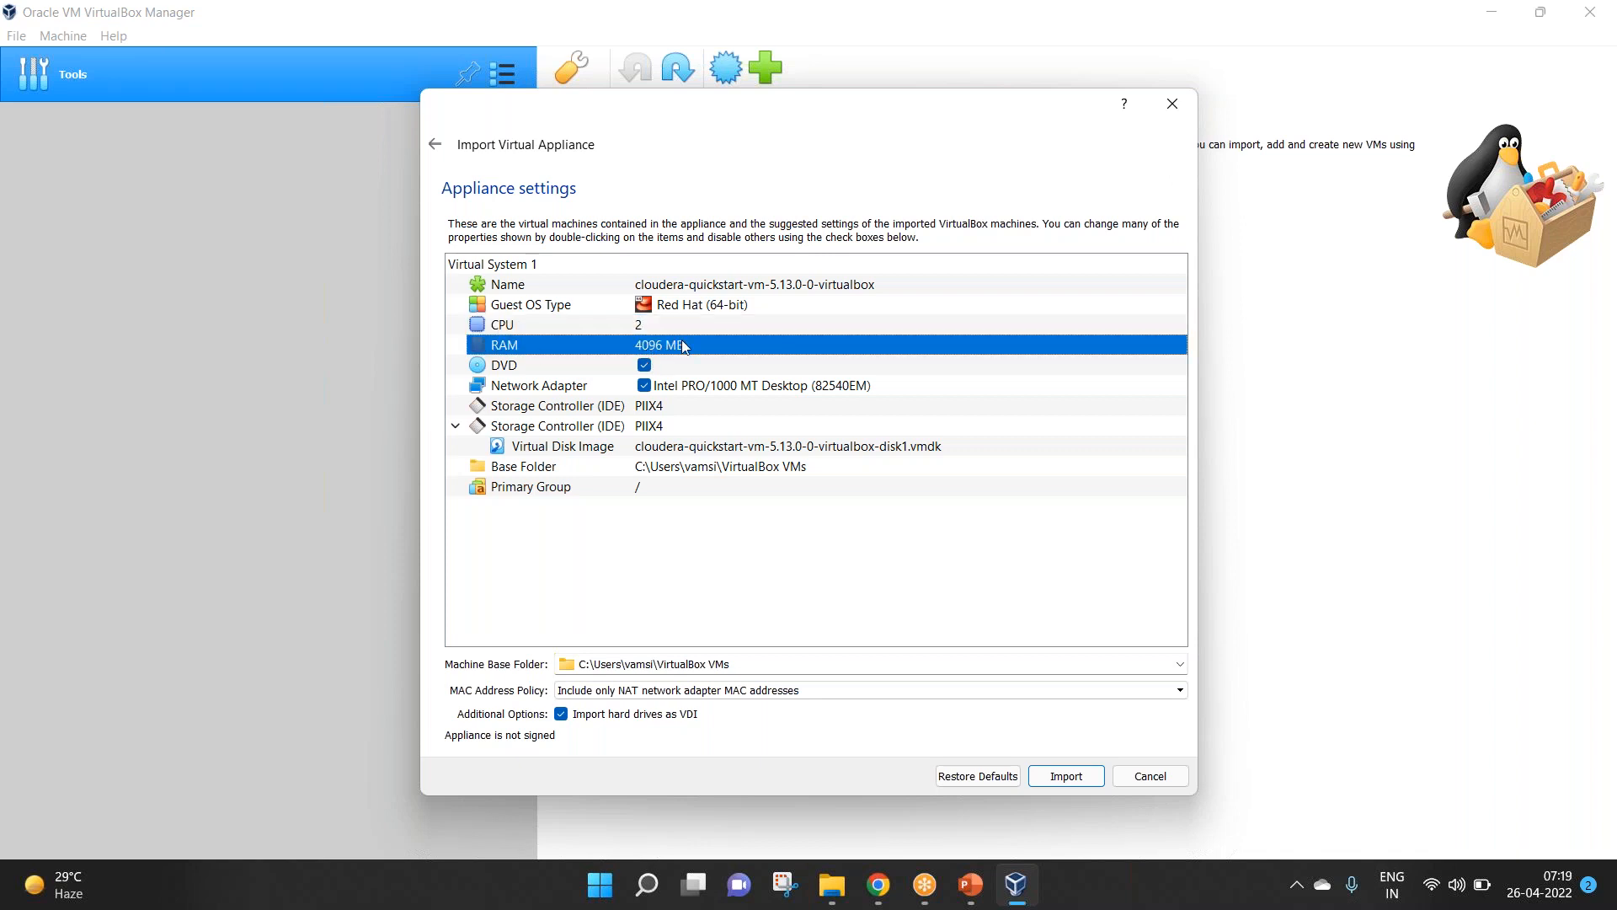
# Step: Open Sublime Text 3, decline the offered update, and create a new empty file
pyautogui.click(646, 892)
pyautogui.write('subli')
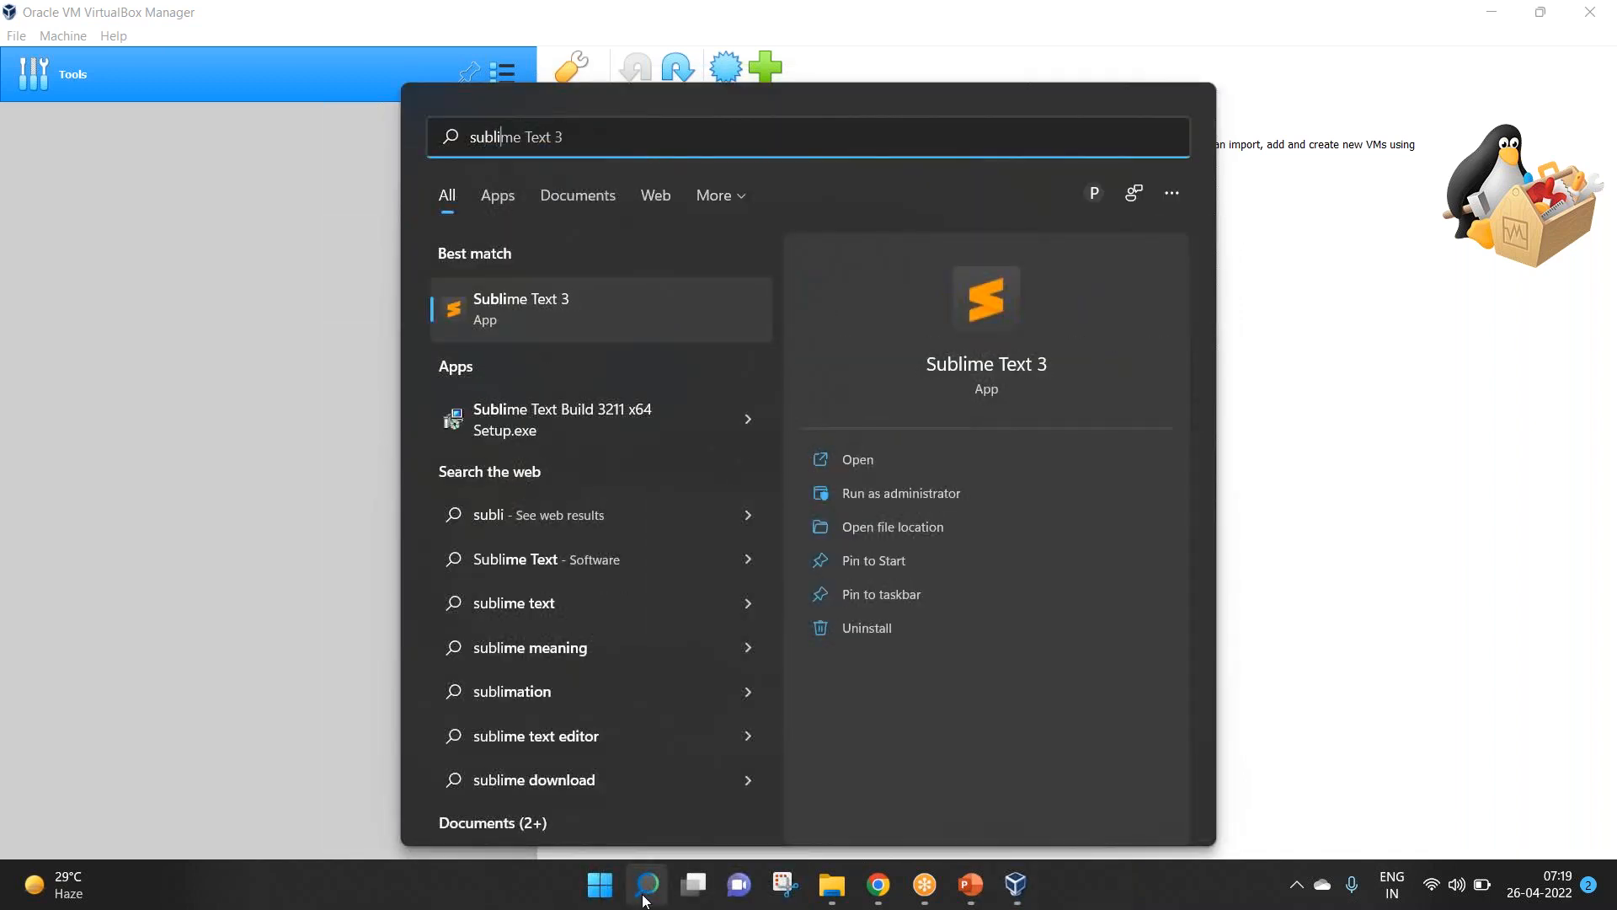
pyautogui.click(553, 321)
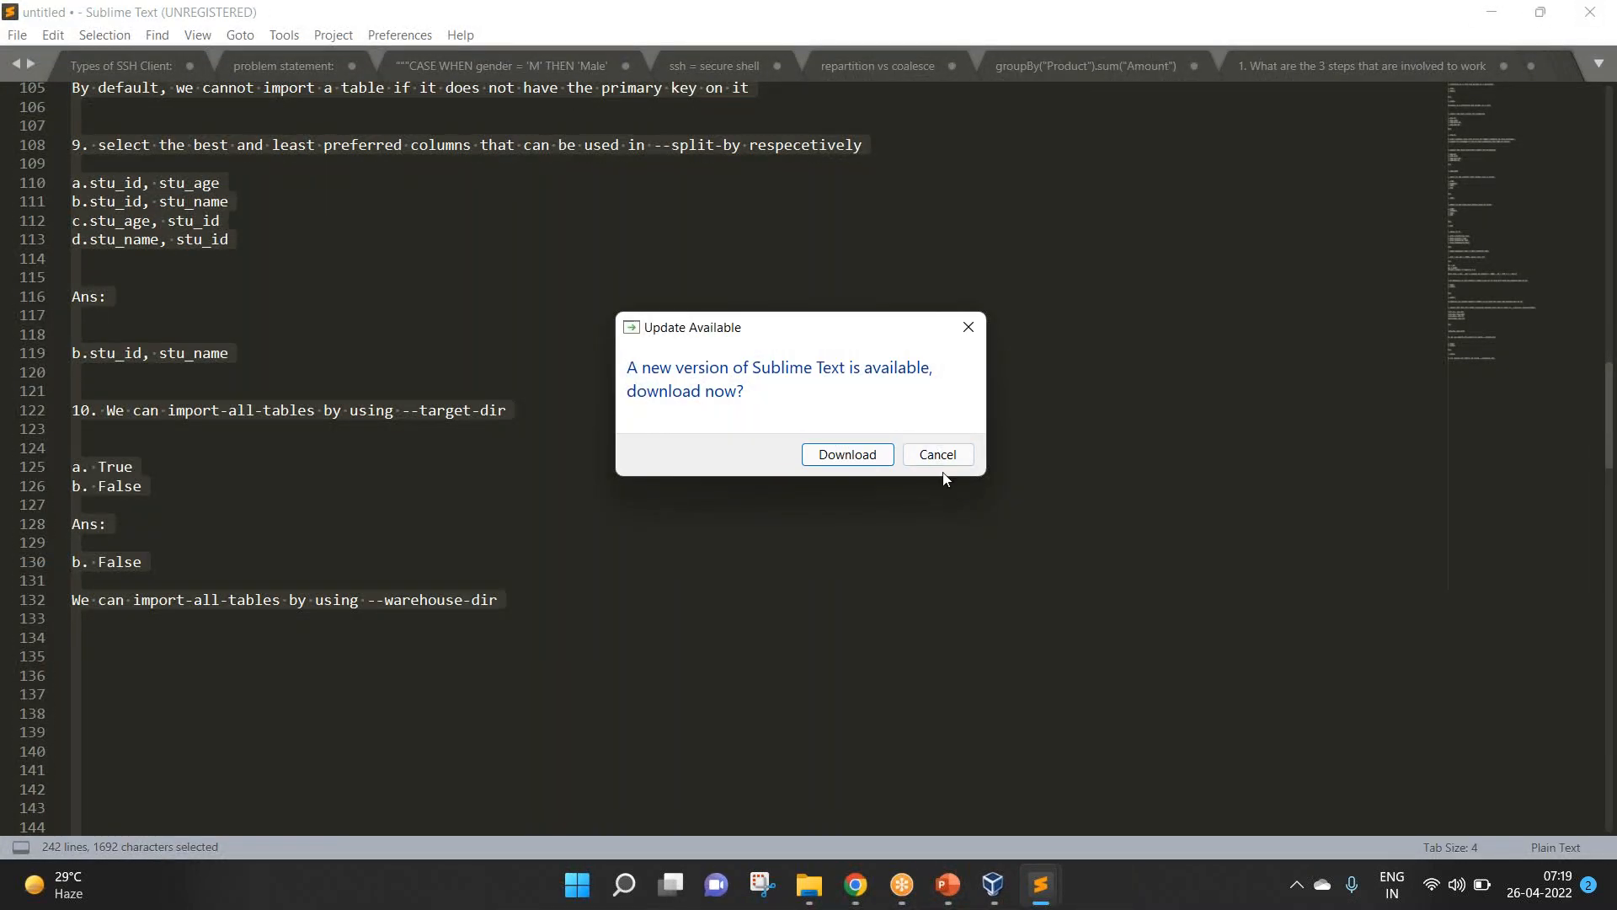
pyautogui.click(939, 455)
pyautogui.click(735, 536)
pyautogui.hotkey('ctrl', 'n')
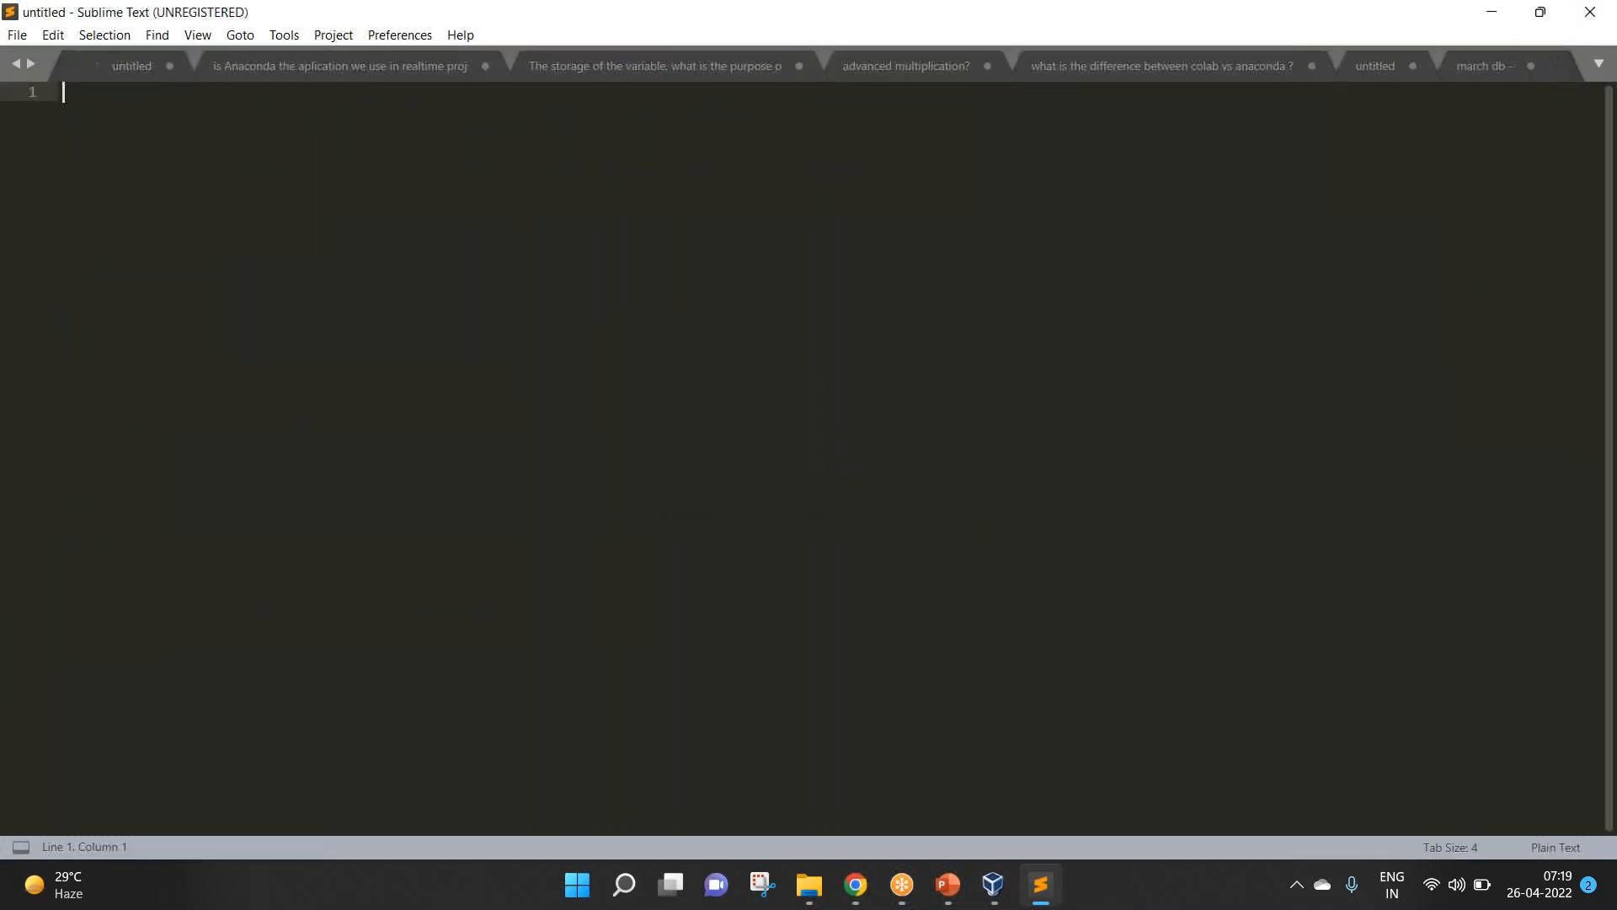
# Step: Write the note "If you are using a laptop with 12 GB RAM / 16 GB RAM then give 8 GB RAM to the cloudera quick start VM"
pyautogui.press('Return')
pyautogui.write('If you are using')
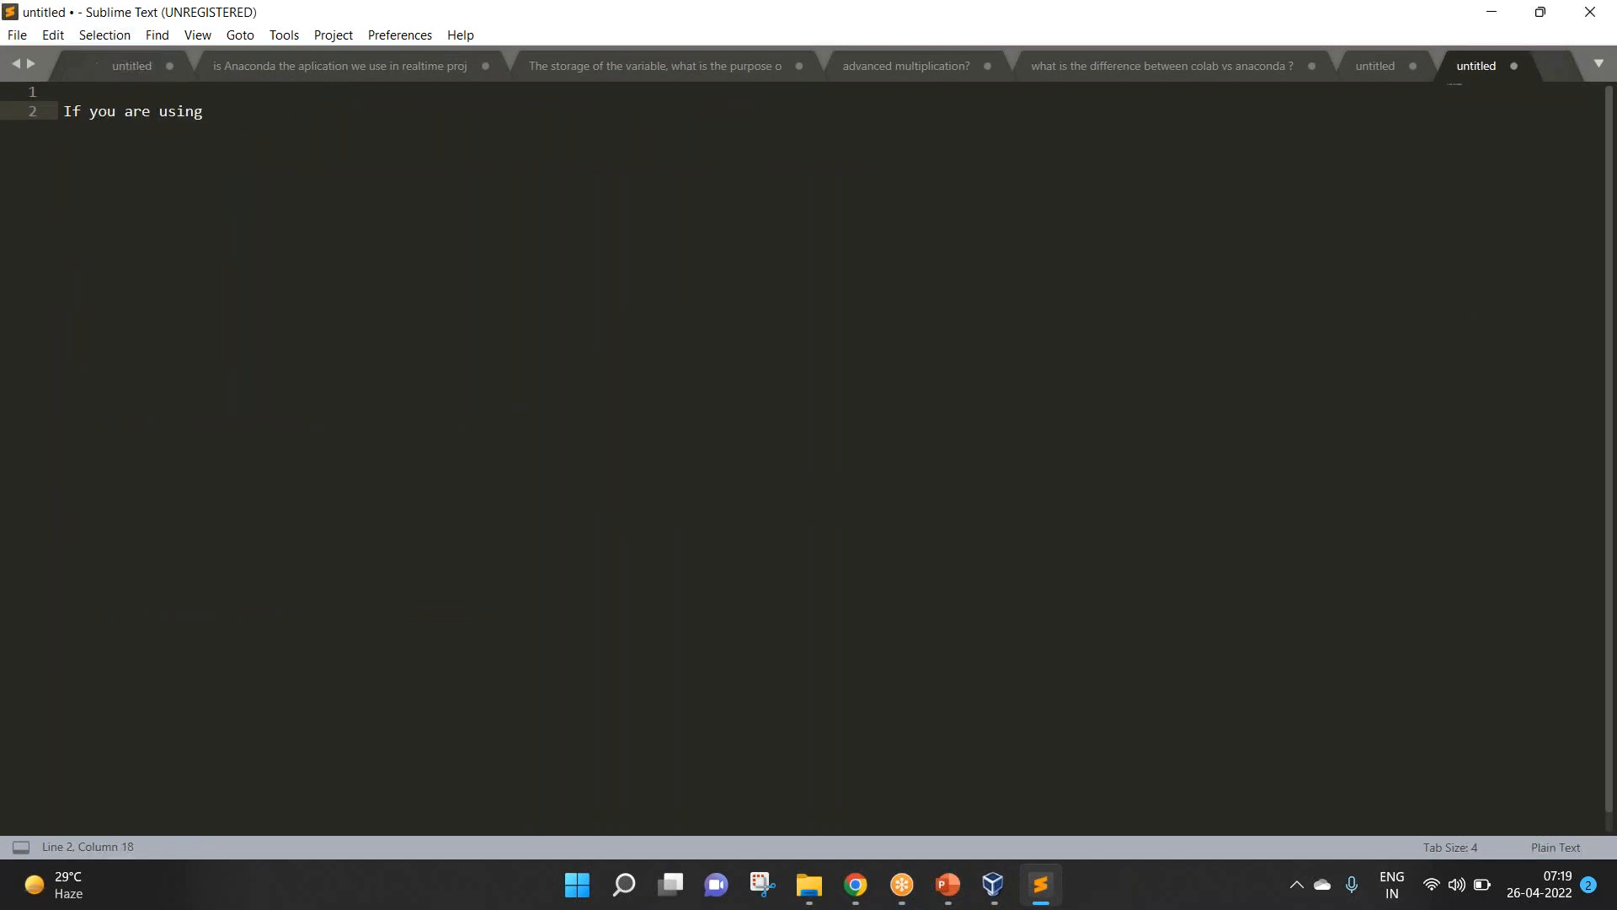
pyautogui.write(' a laptop wi')
pyautogui.write('th 12 ')
pyautogui.write('GB R')
pyautogui.write('A< ')
pyautogui.write('M / 16 GB R')
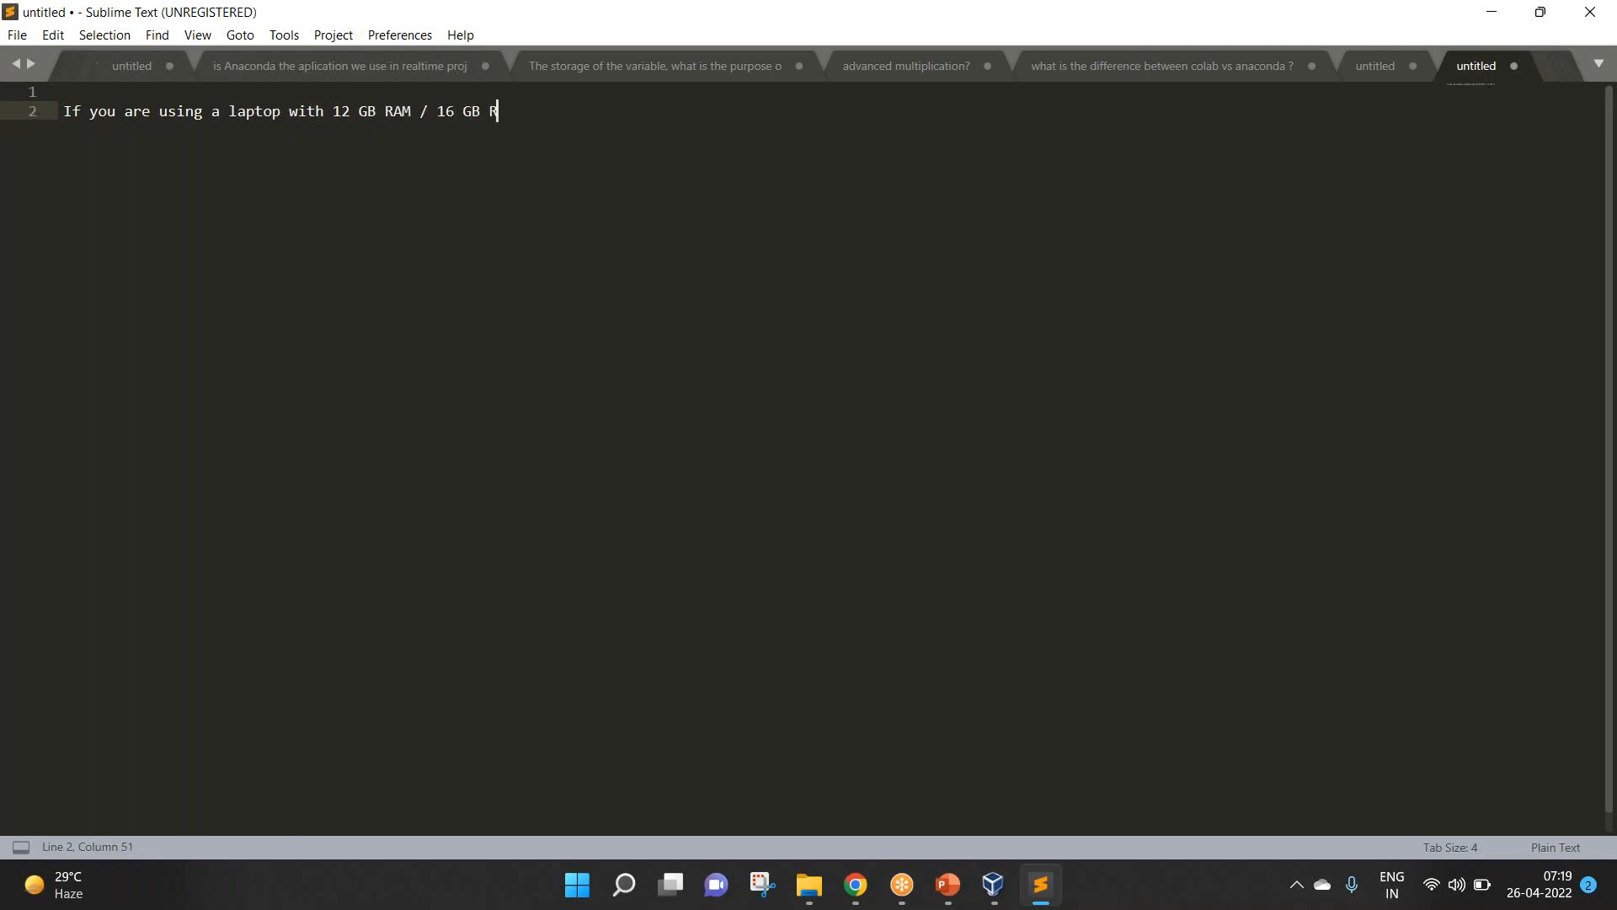
pyautogui.write('AM then give 8 GB RAM to the ')
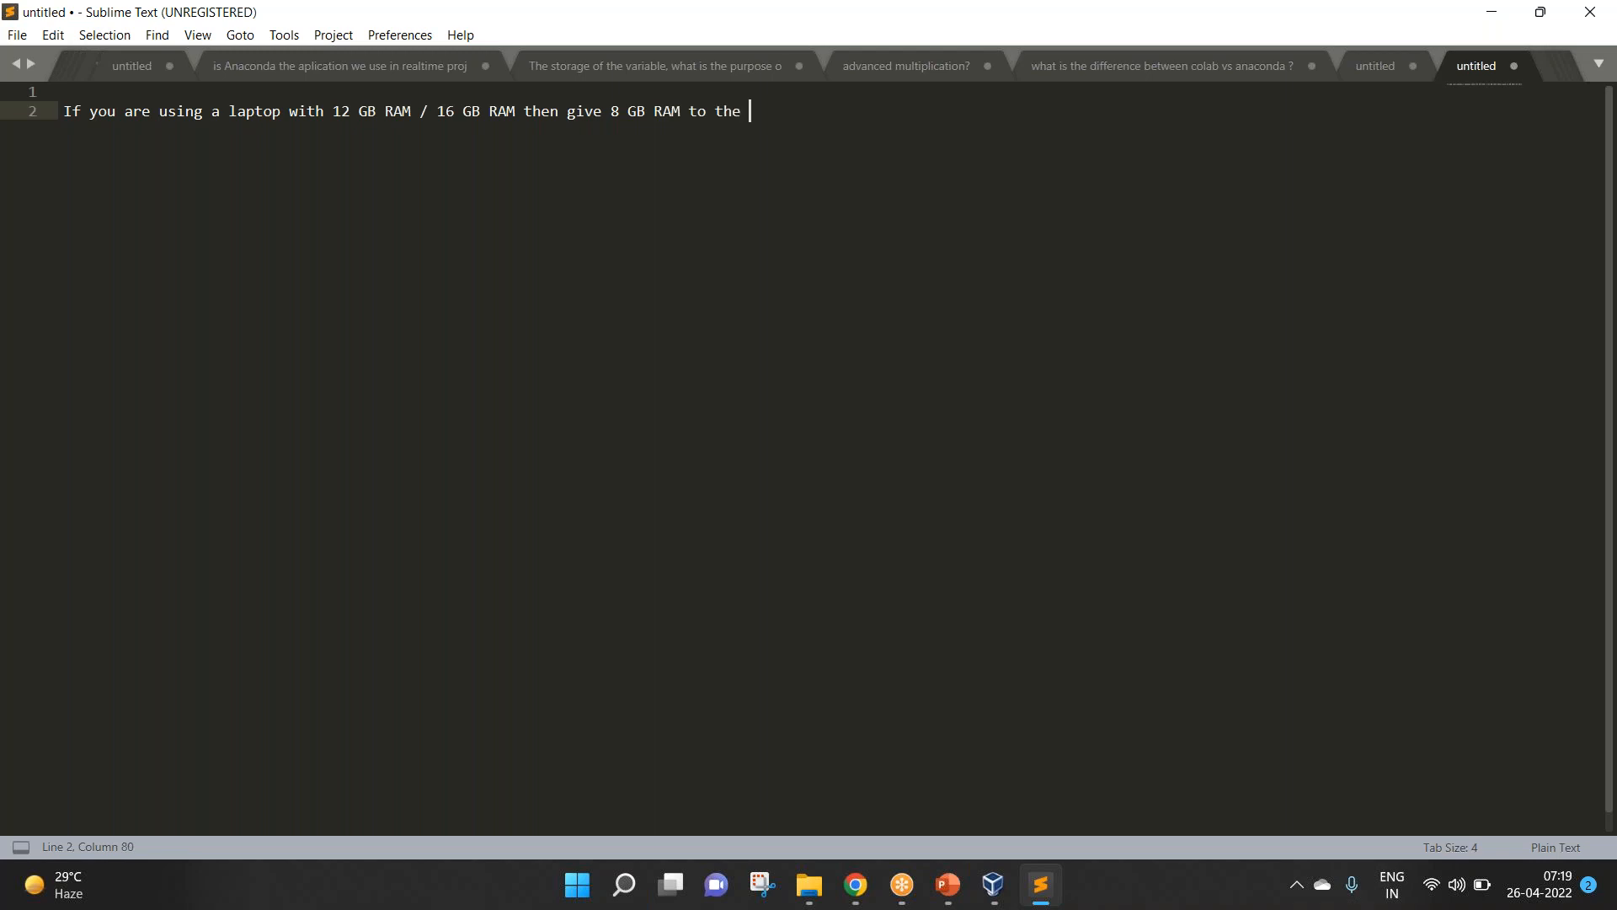
pyautogui.write('cloudera')
pyautogui.write('quick start VM')
pyautogui.press('Return')
pyautogui.press('Return')
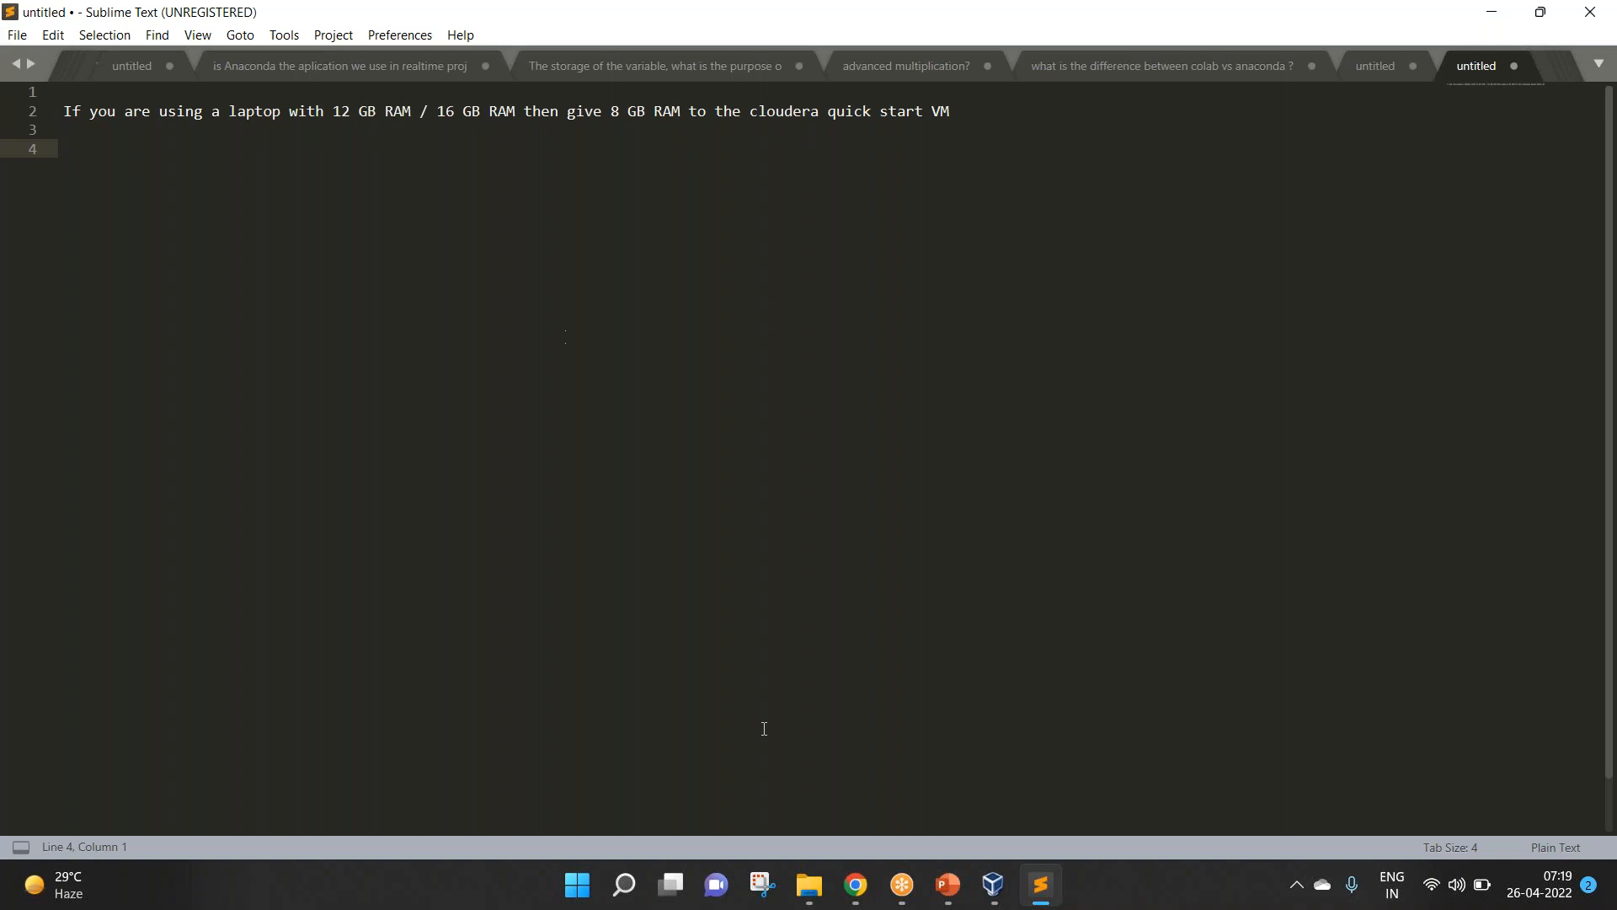
# Step: Switch to File Explorer, check the installed RAM in the properties of This PC, circle it with the pen, and clear the markup
pyautogui.moveTo(809, 885)
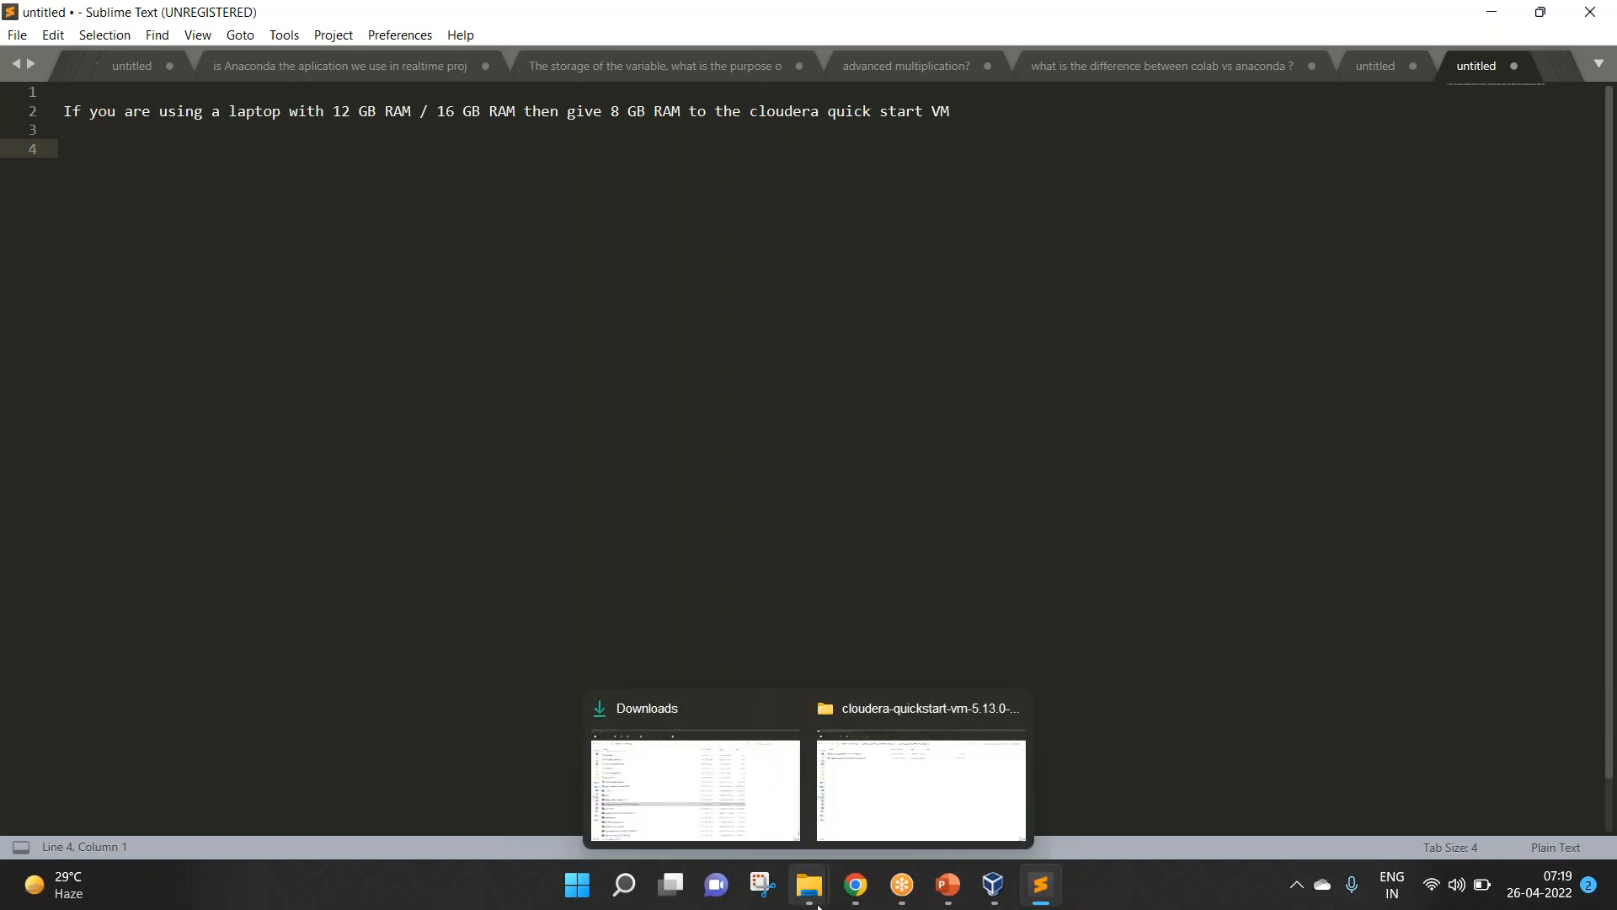
pyautogui.click(882, 781)
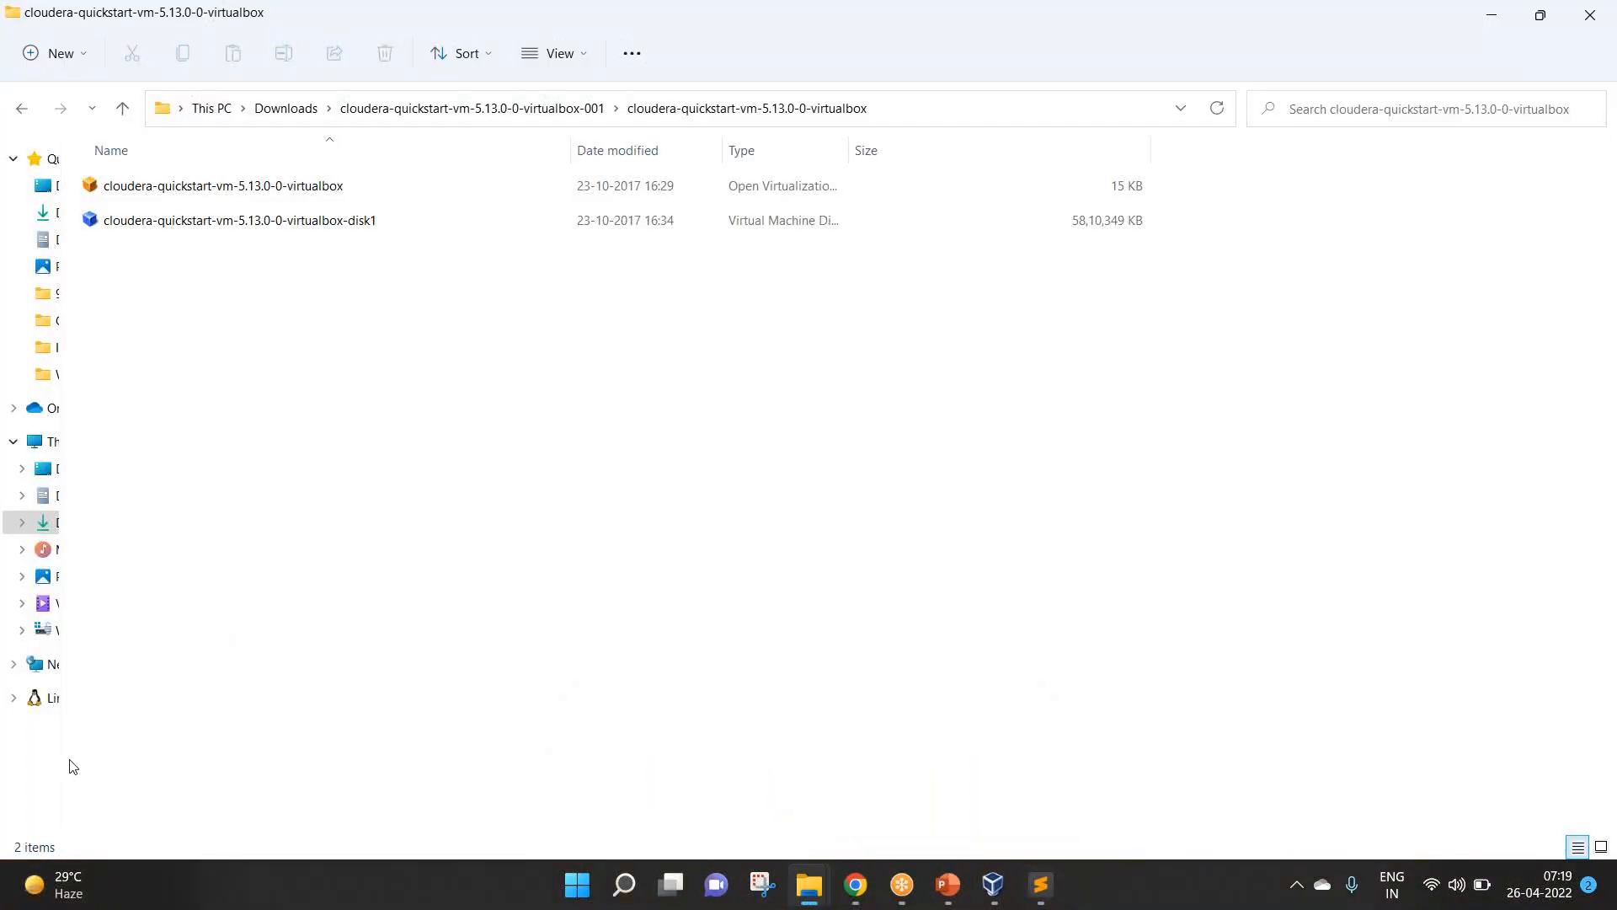
pyautogui.moveTo(63, 761); pyautogui.dragTo(143, 760)
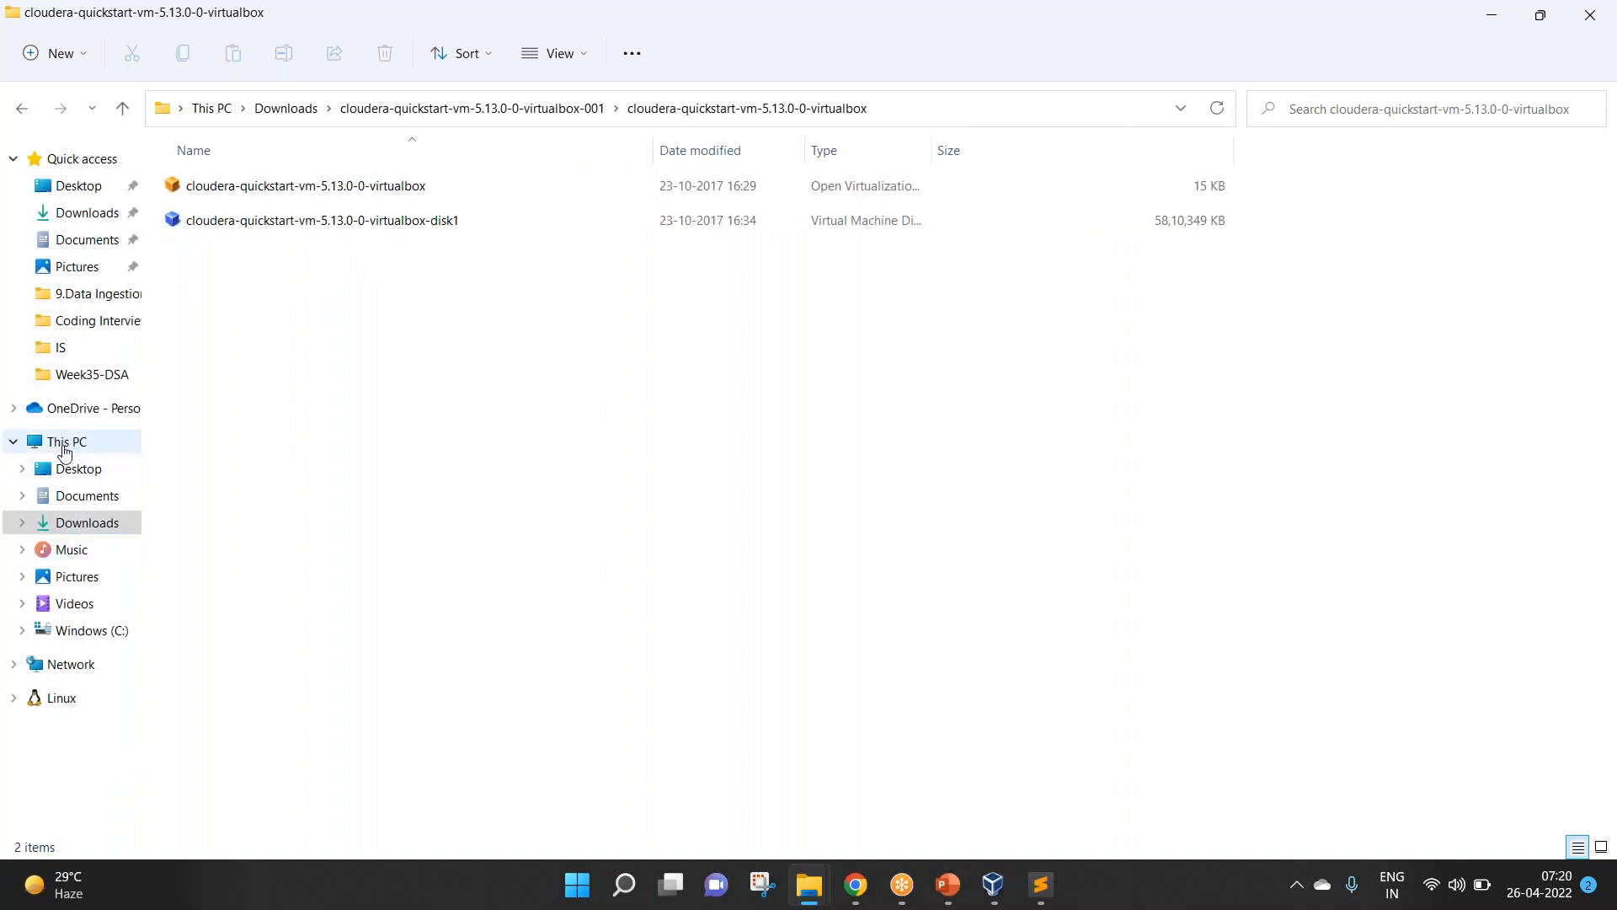
pyautogui.rightClick(64, 452)
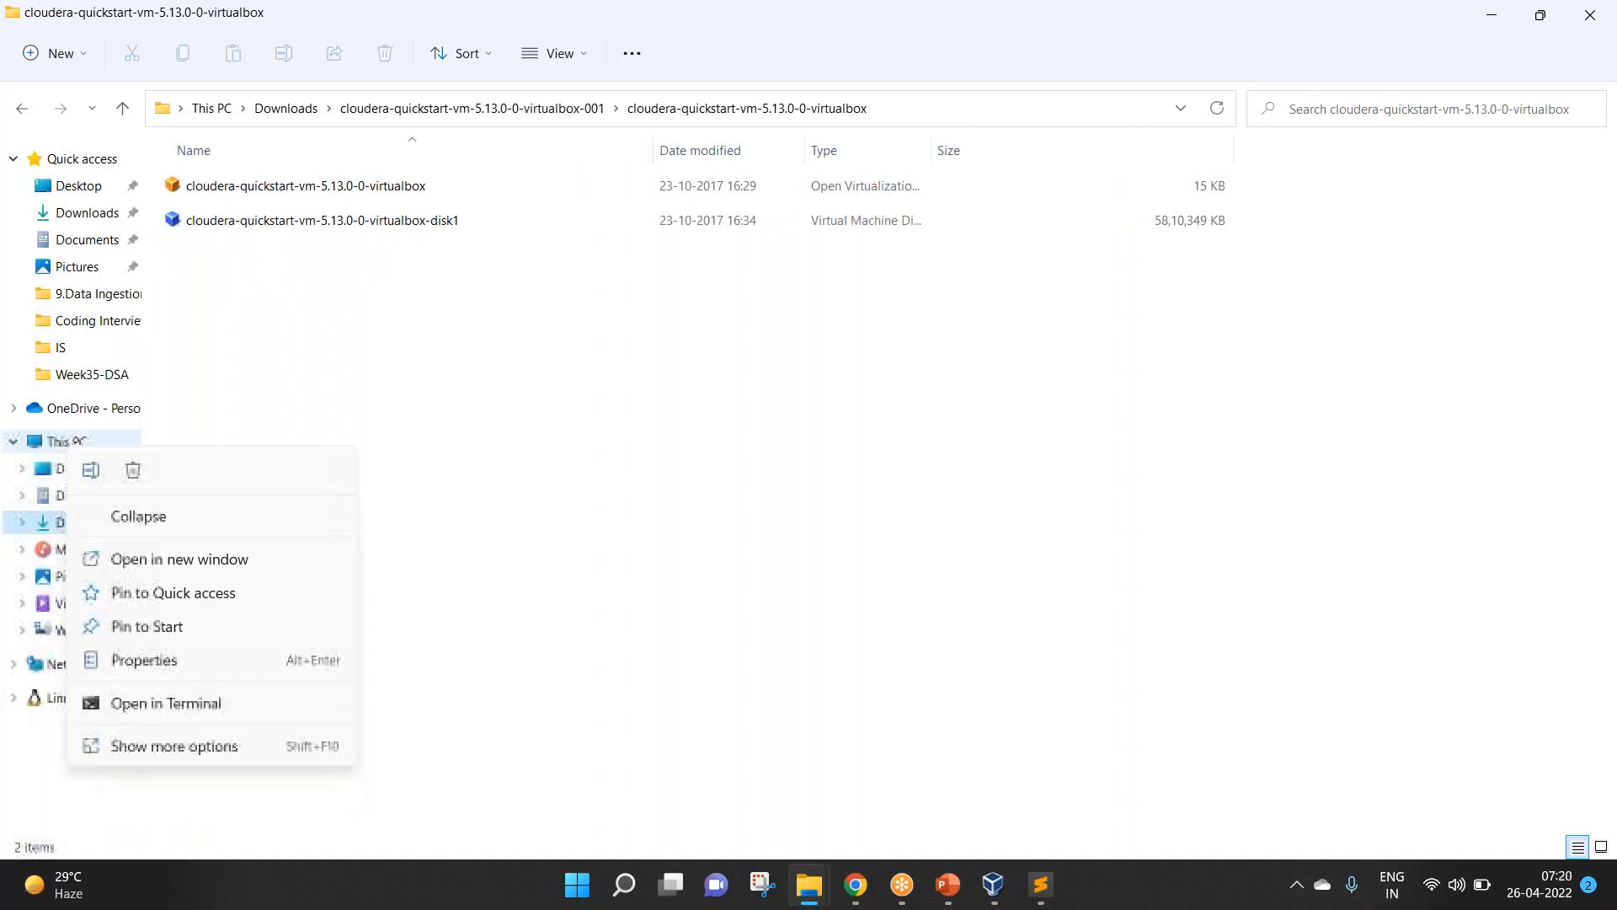
pyautogui.click(163, 748)
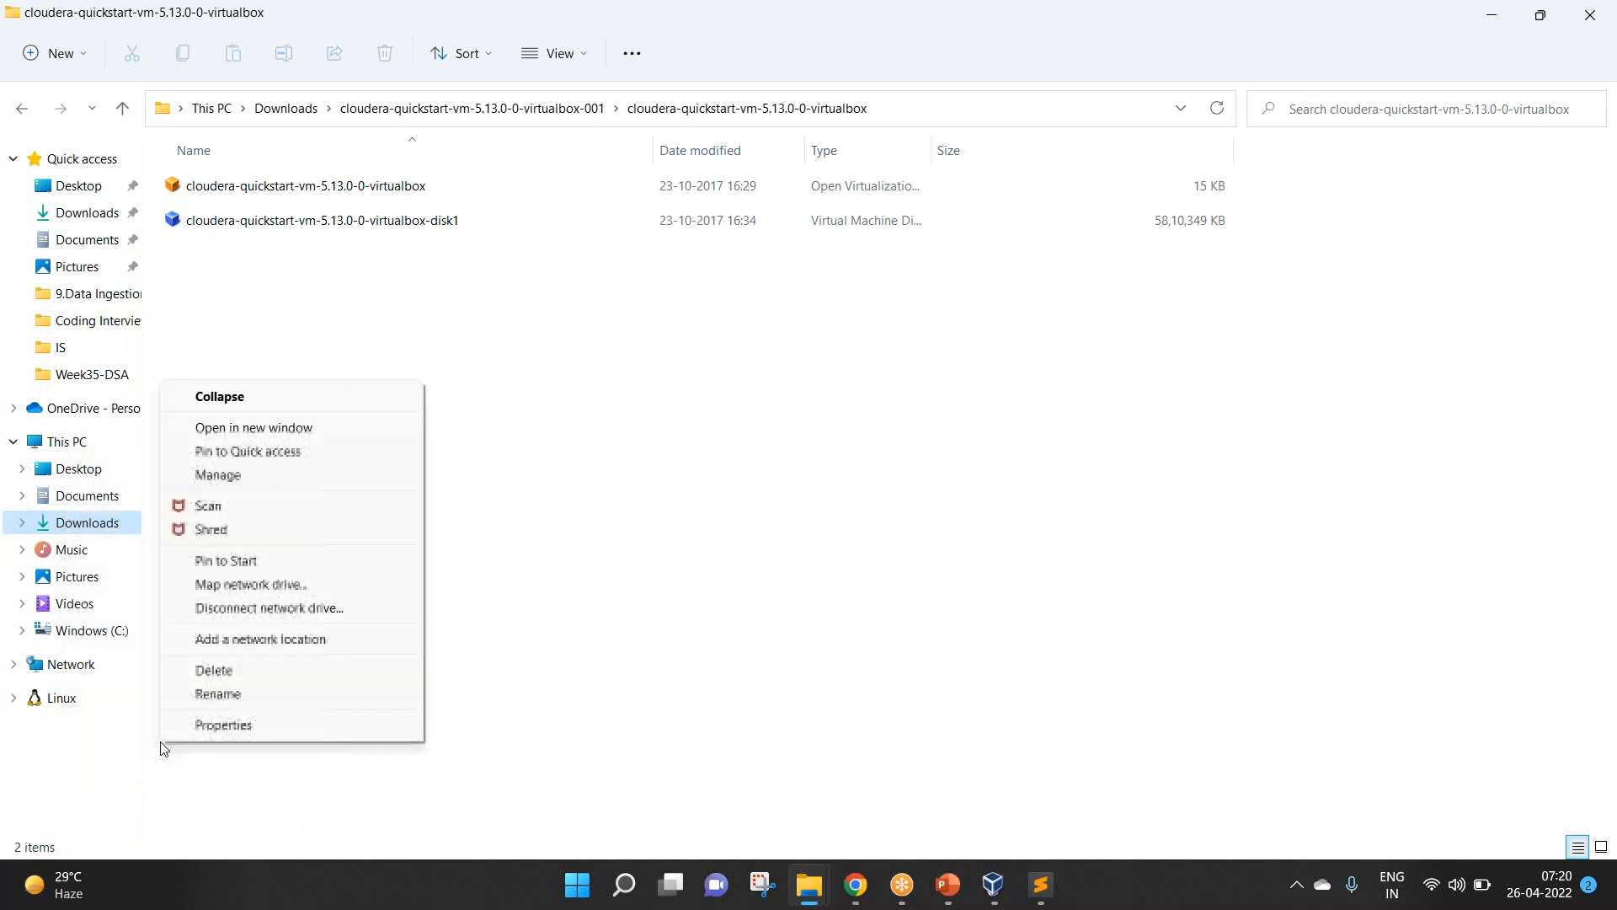
pyautogui.click(262, 730)
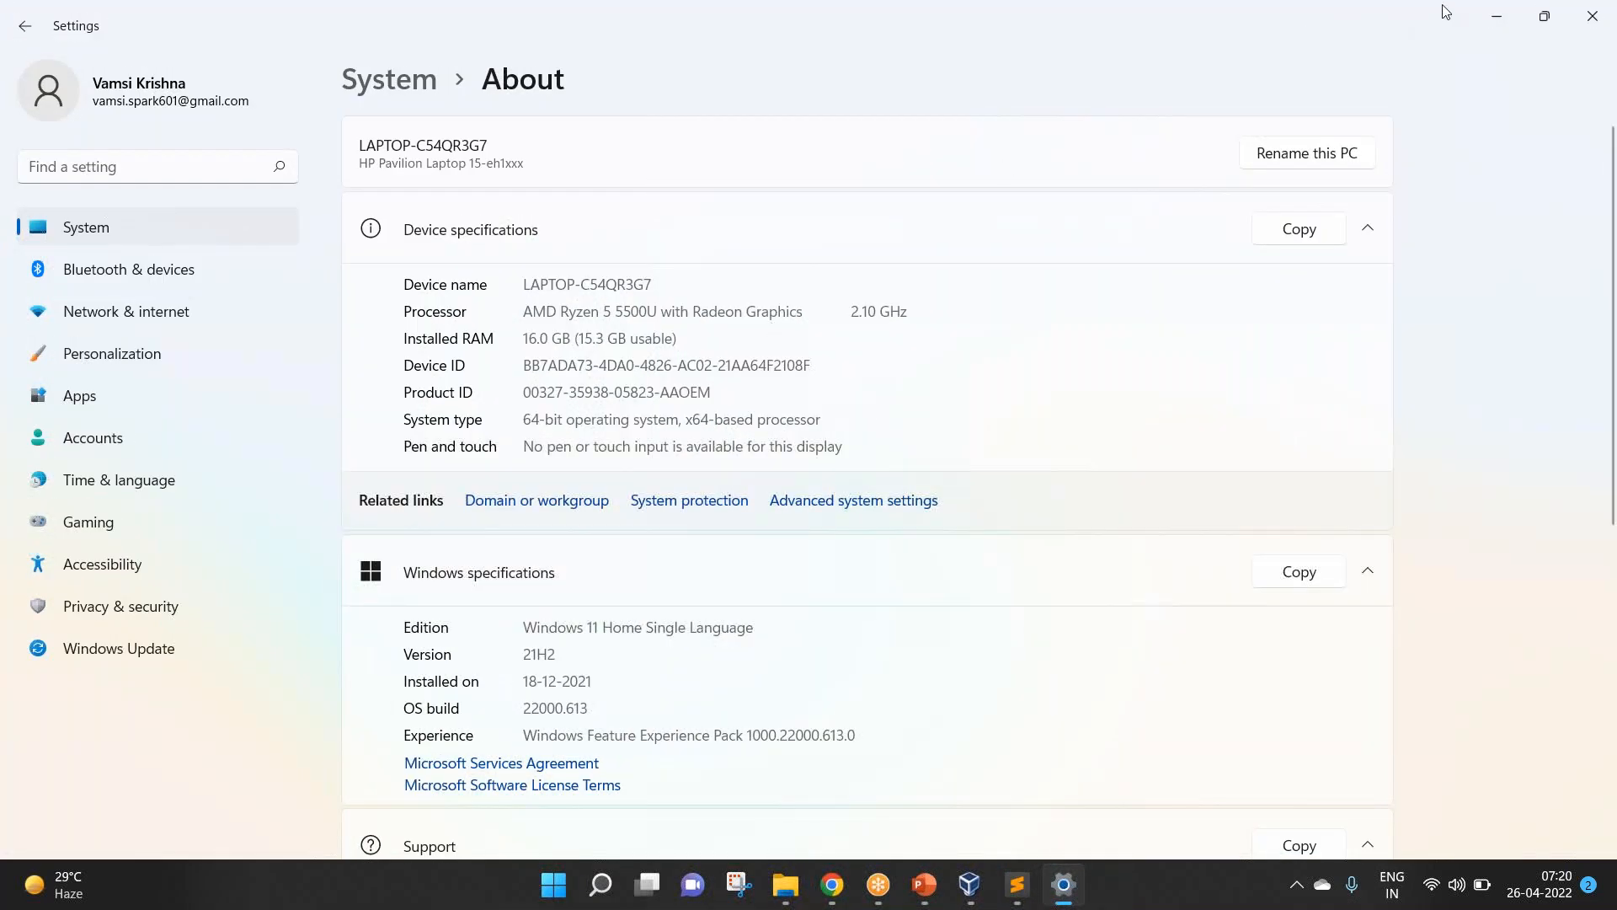
pyautogui.click(1513, 70)
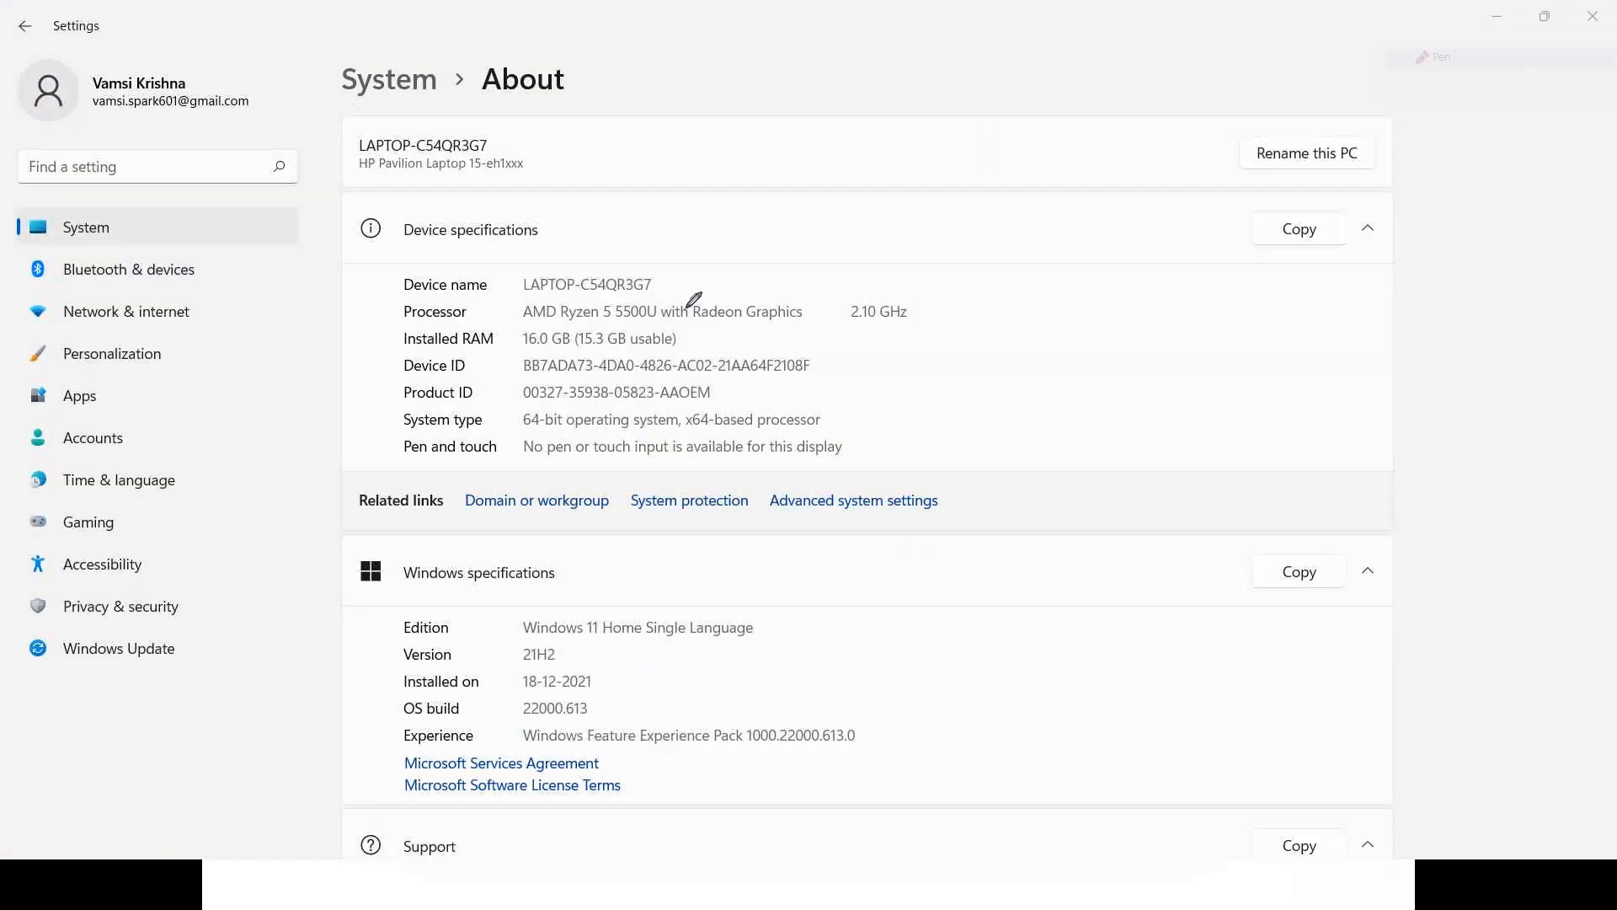
pyautogui.moveTo(407, 344)
pyautogui.mouseDown()
pyautogui.moveTo(696, 337)
pyautogui.moveTo(421, 307)
pyautogui.moveTo(398, 341)
pyautogui.moveTo(428, 343)
pyautogui.mouseUp()
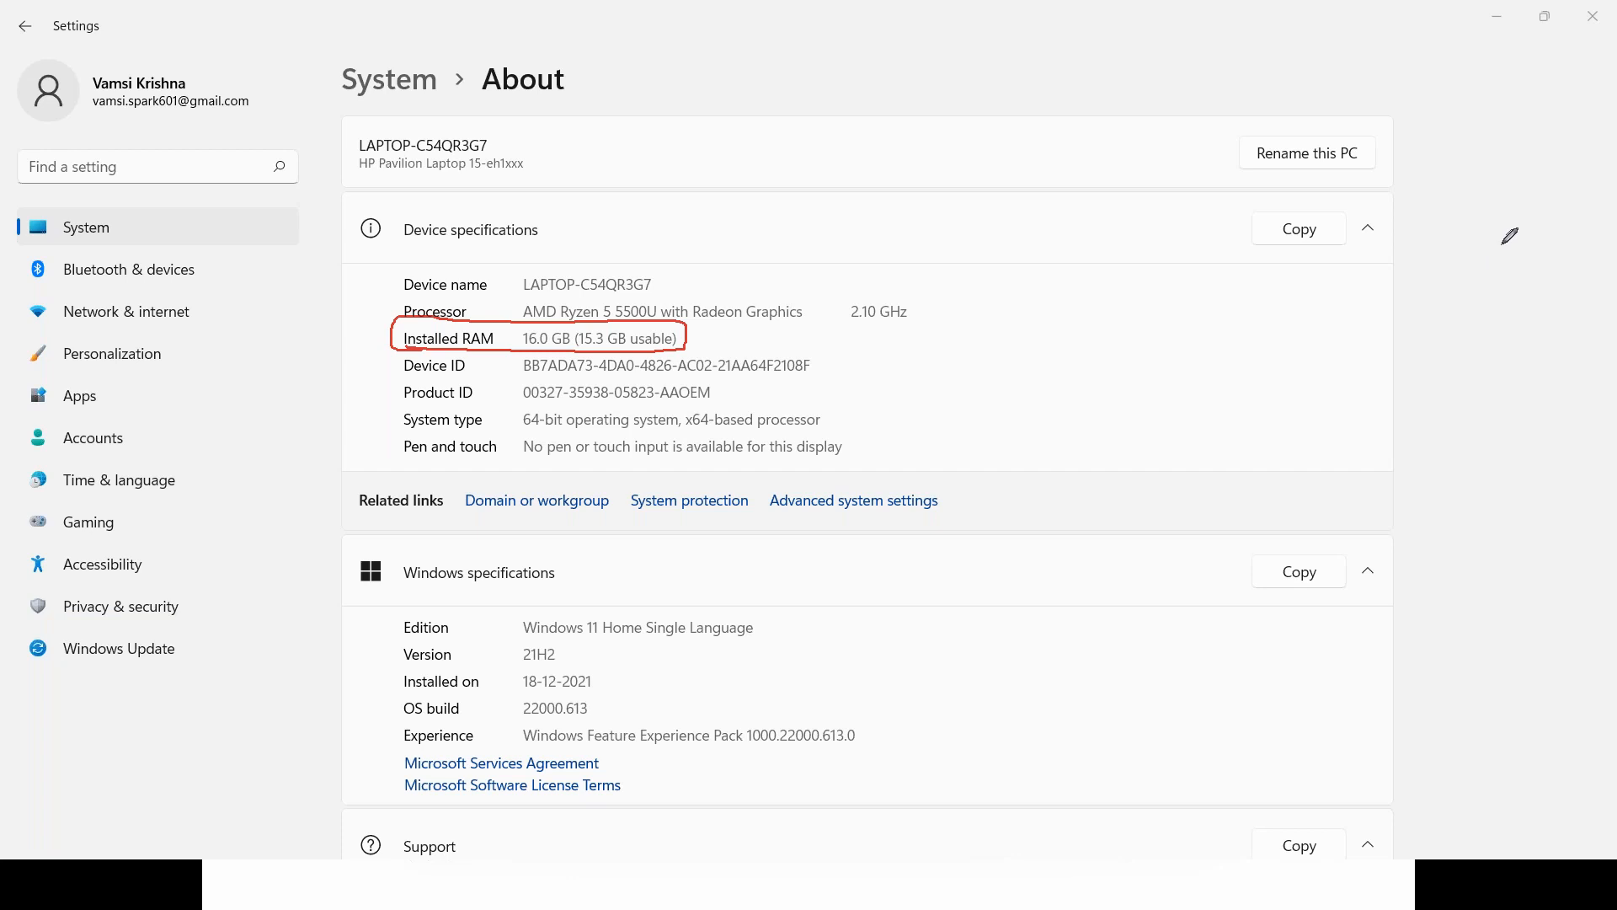
pyautogui.click(1490, 377)
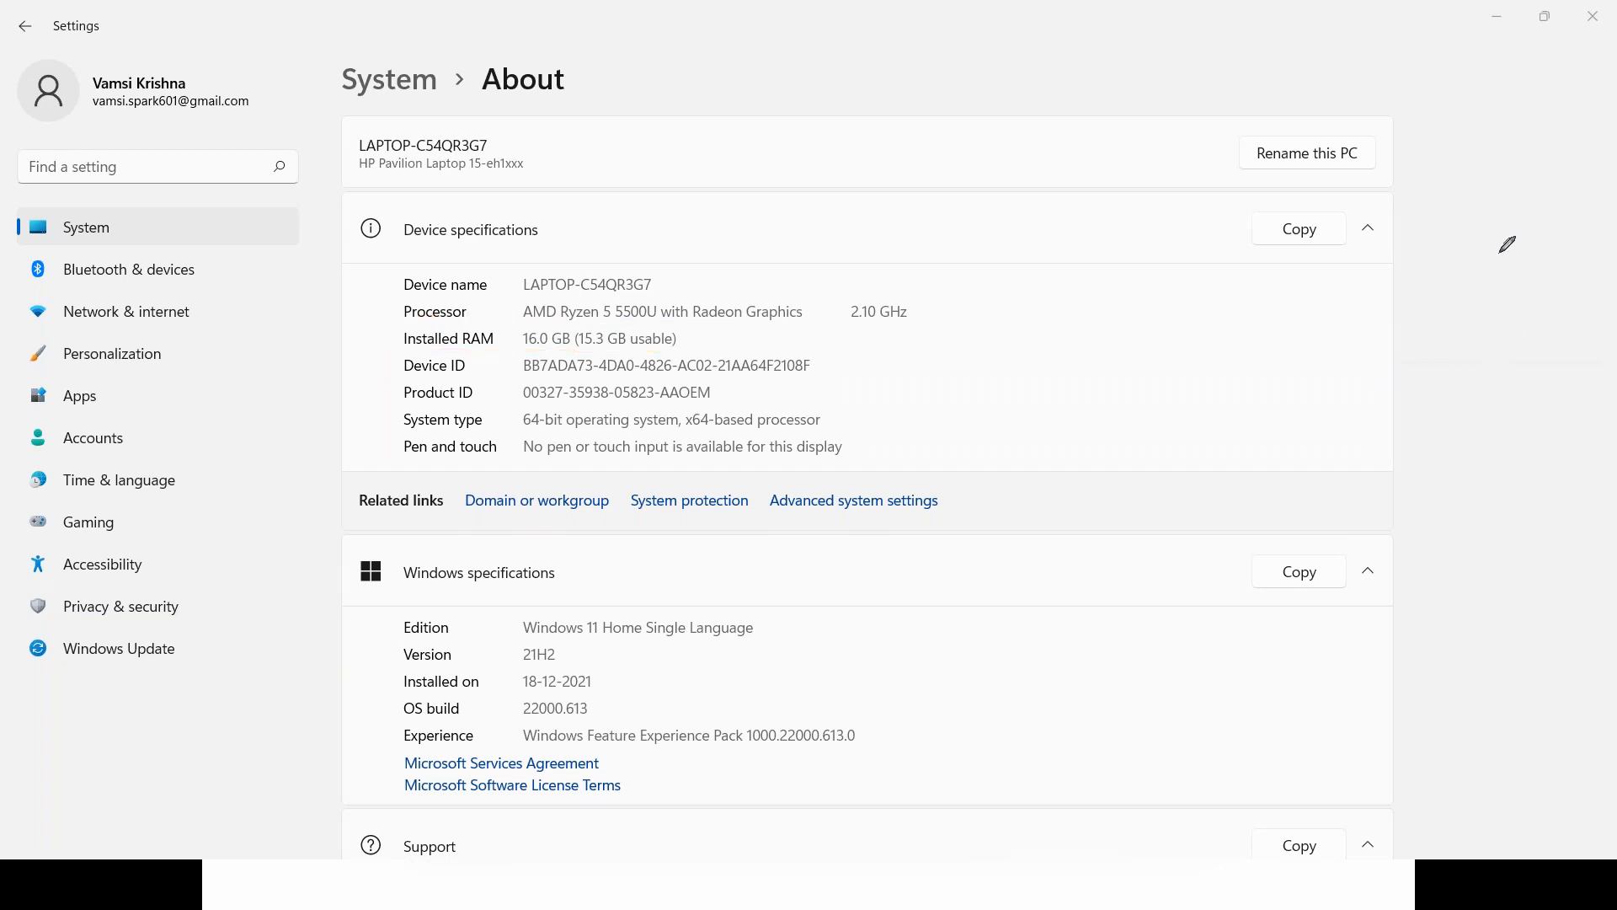
# Step: Return to Sublime Text and add the line "1 GB = 1024 MB" below the RAM note
pyautogui.click(1017, 884)
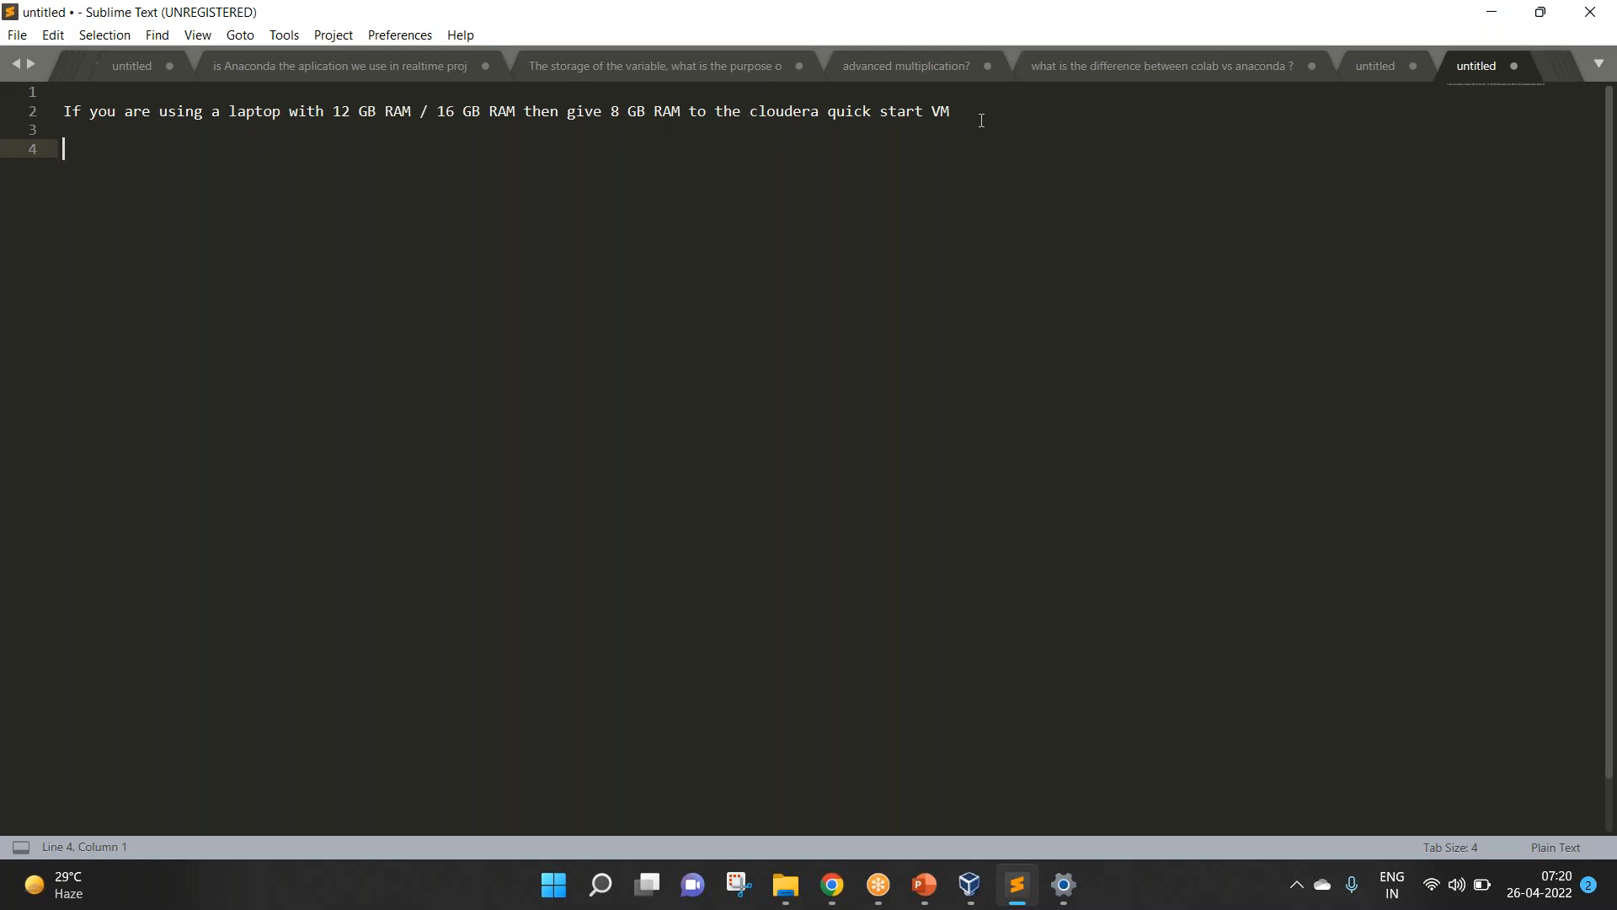
pyautogui.write('GB R')
pyautogui.press('BackSpace')
pyautogui.write('= 1024 MB')
pyautogui.press('Return')
pyautogui.press('Return')
# Step: Write the line "8 GB = 8 * 1024 MB =" below the 1 GB conversion
pyautogui.write('8 G')
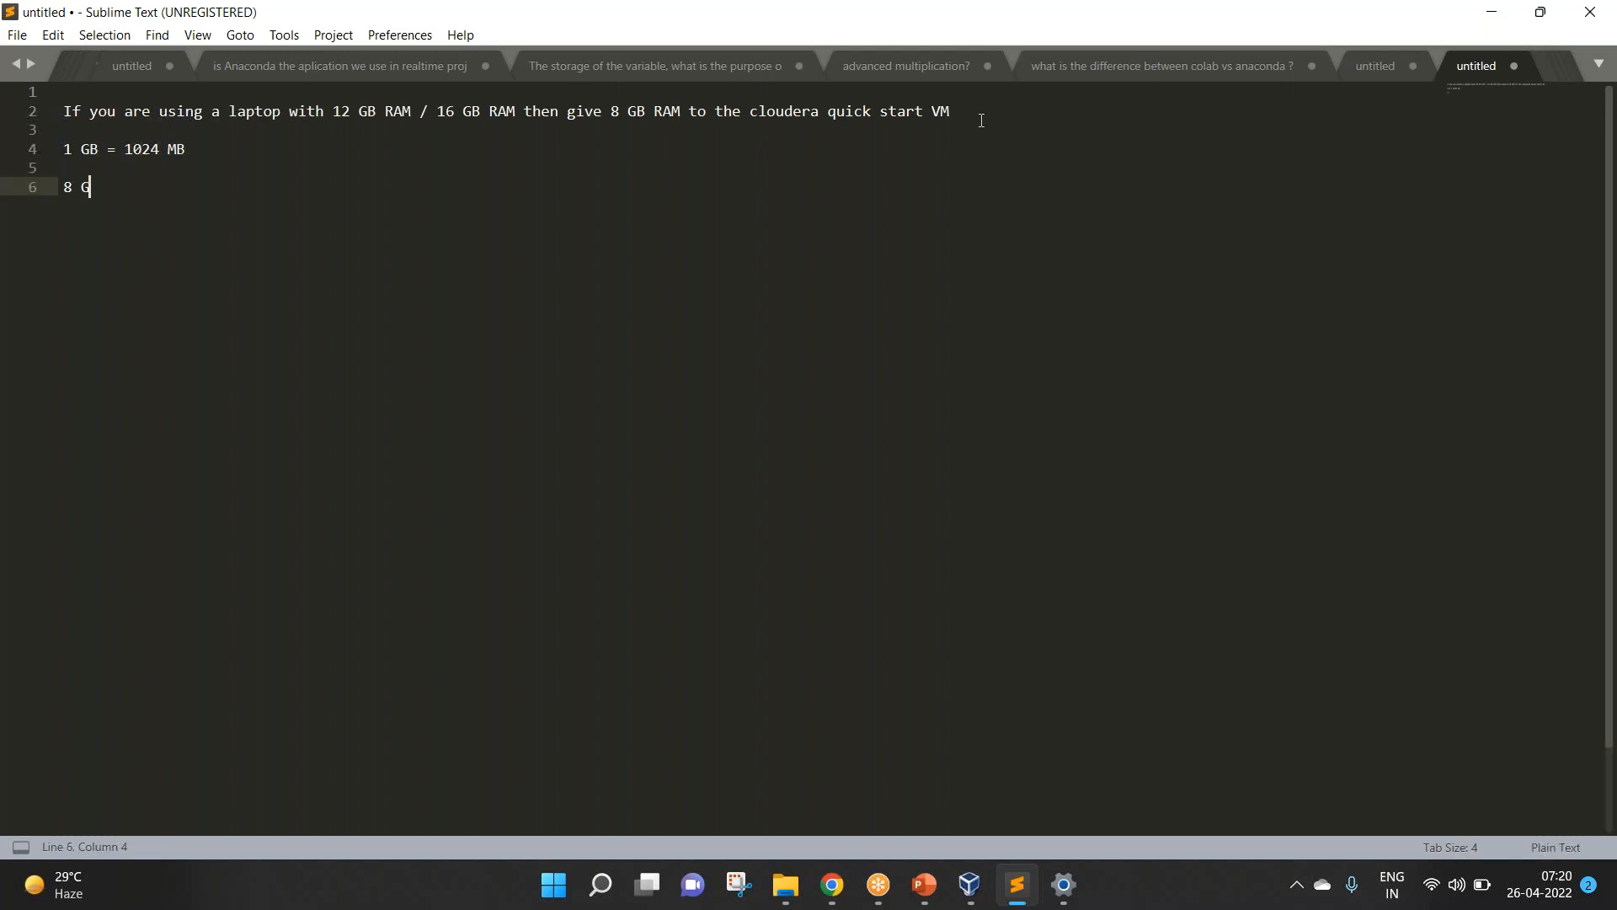
pyautogui.write('B = 8')
pyautogui.press('BackSpace')
pyautogui.press('BackSpace')
pyautogui.write('8 * 1')
pyautogui.write('-24')
pyautogui.press('BackSpace')
pyautogui.press('BackSpace')
pyautogui.press('BackSpace')
pyautogui.write('02')
pyautogui.press('BackSpace')
pyautogui.write('4 MB =')
# Step: Open Calculator, compute 8 × 1024, and complete the 8 GB line in Sublime Text with "8192 MB"
pyautogui.click(601, 886)
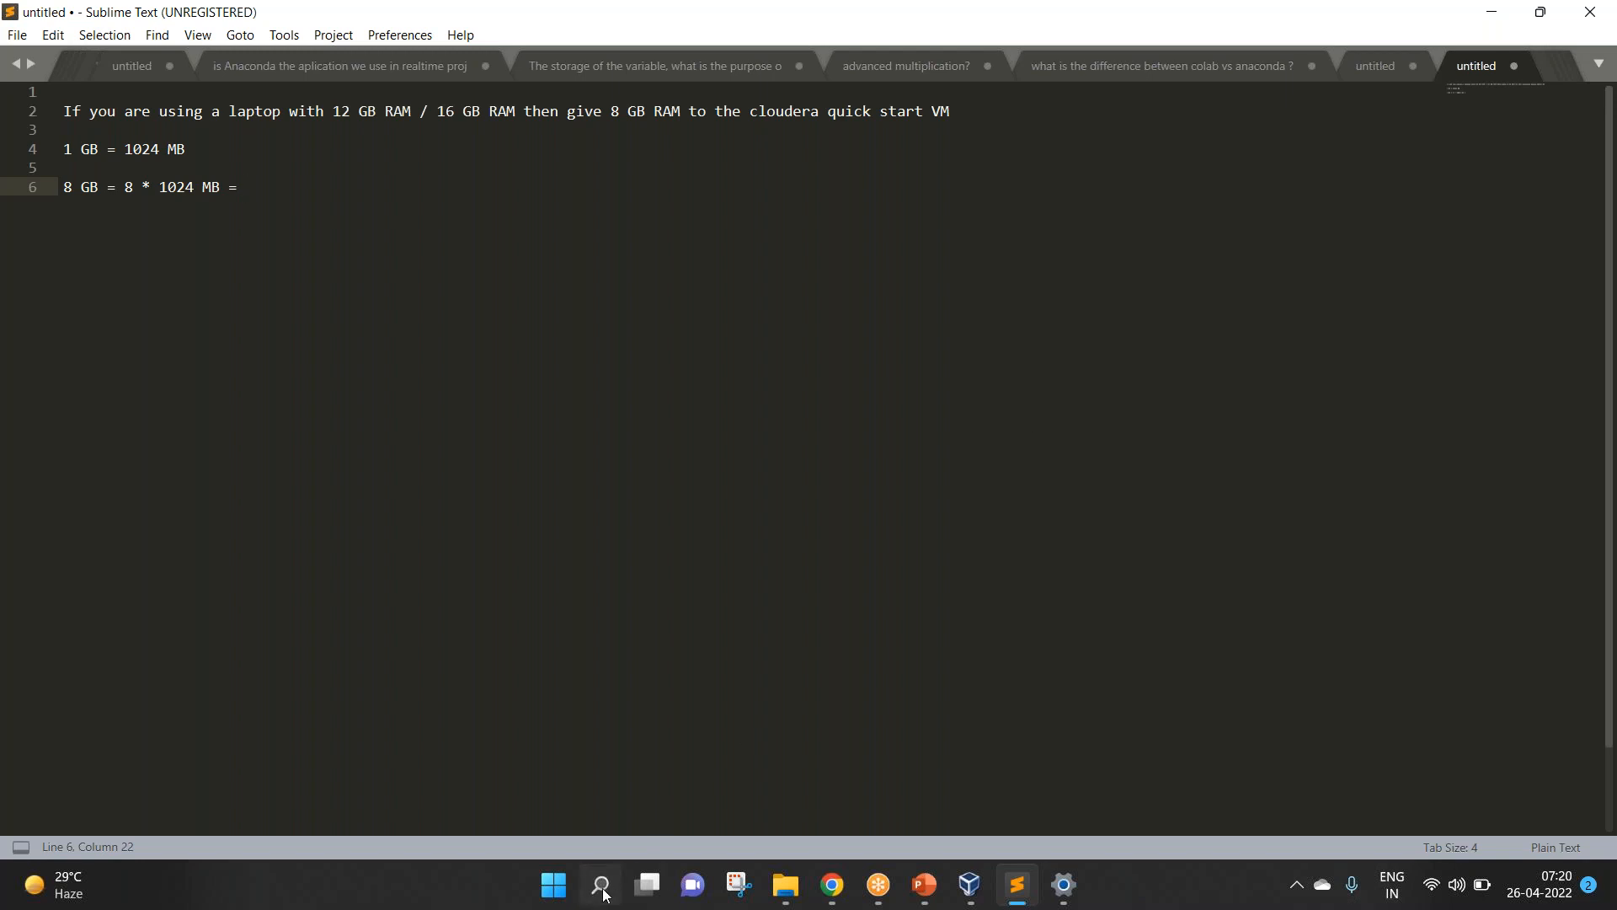
pyautogui.write('calc')
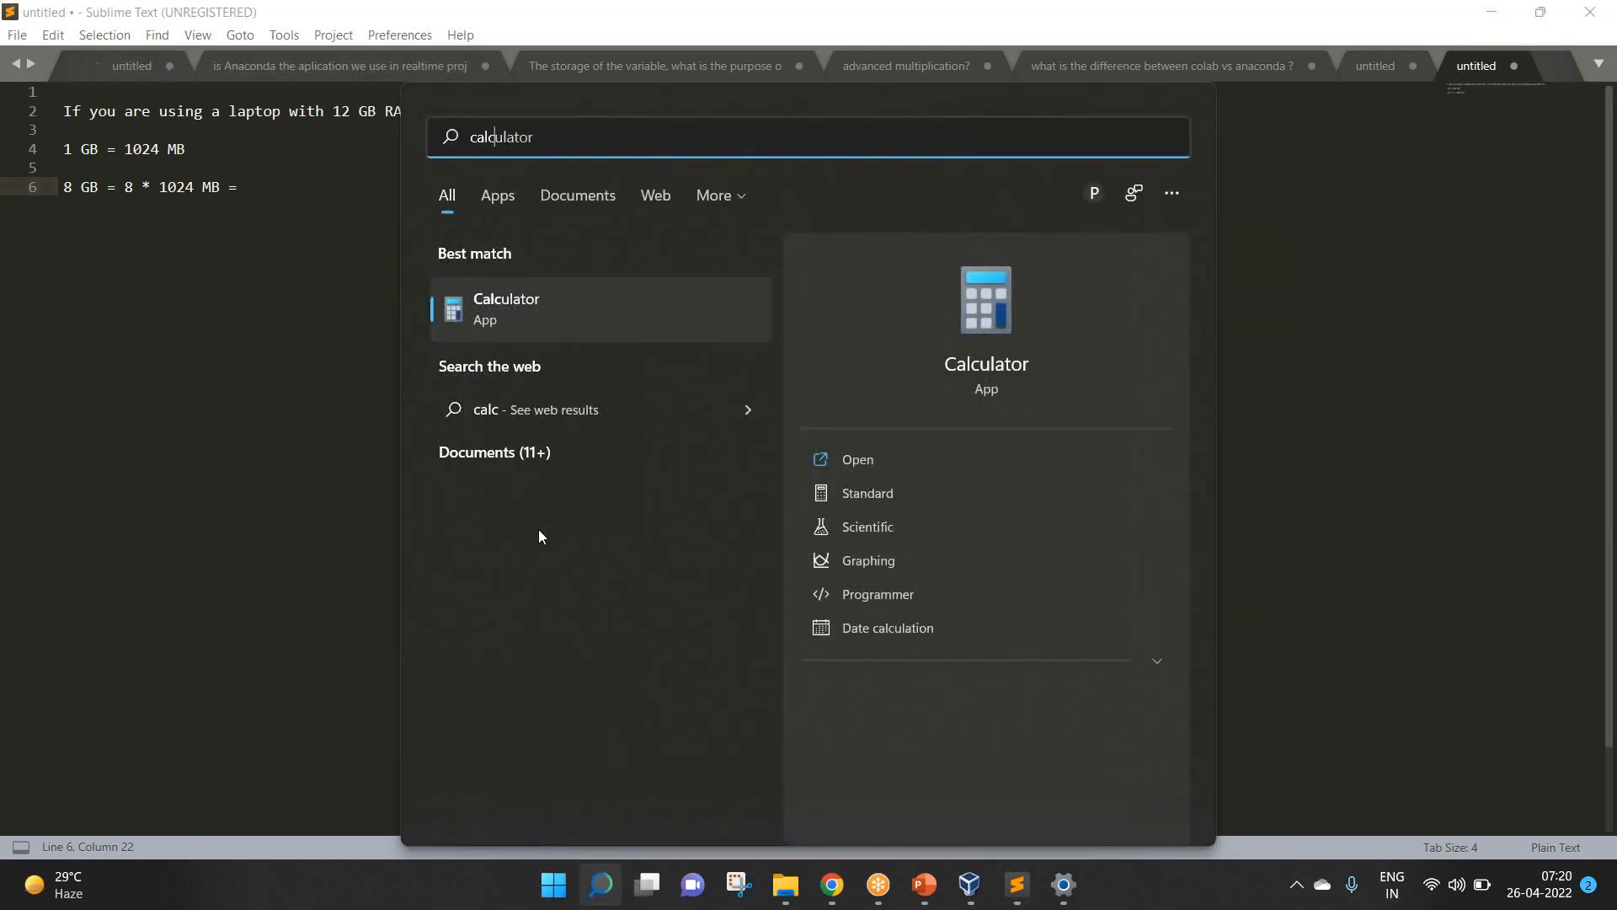
pyautogui.click(513, 300)
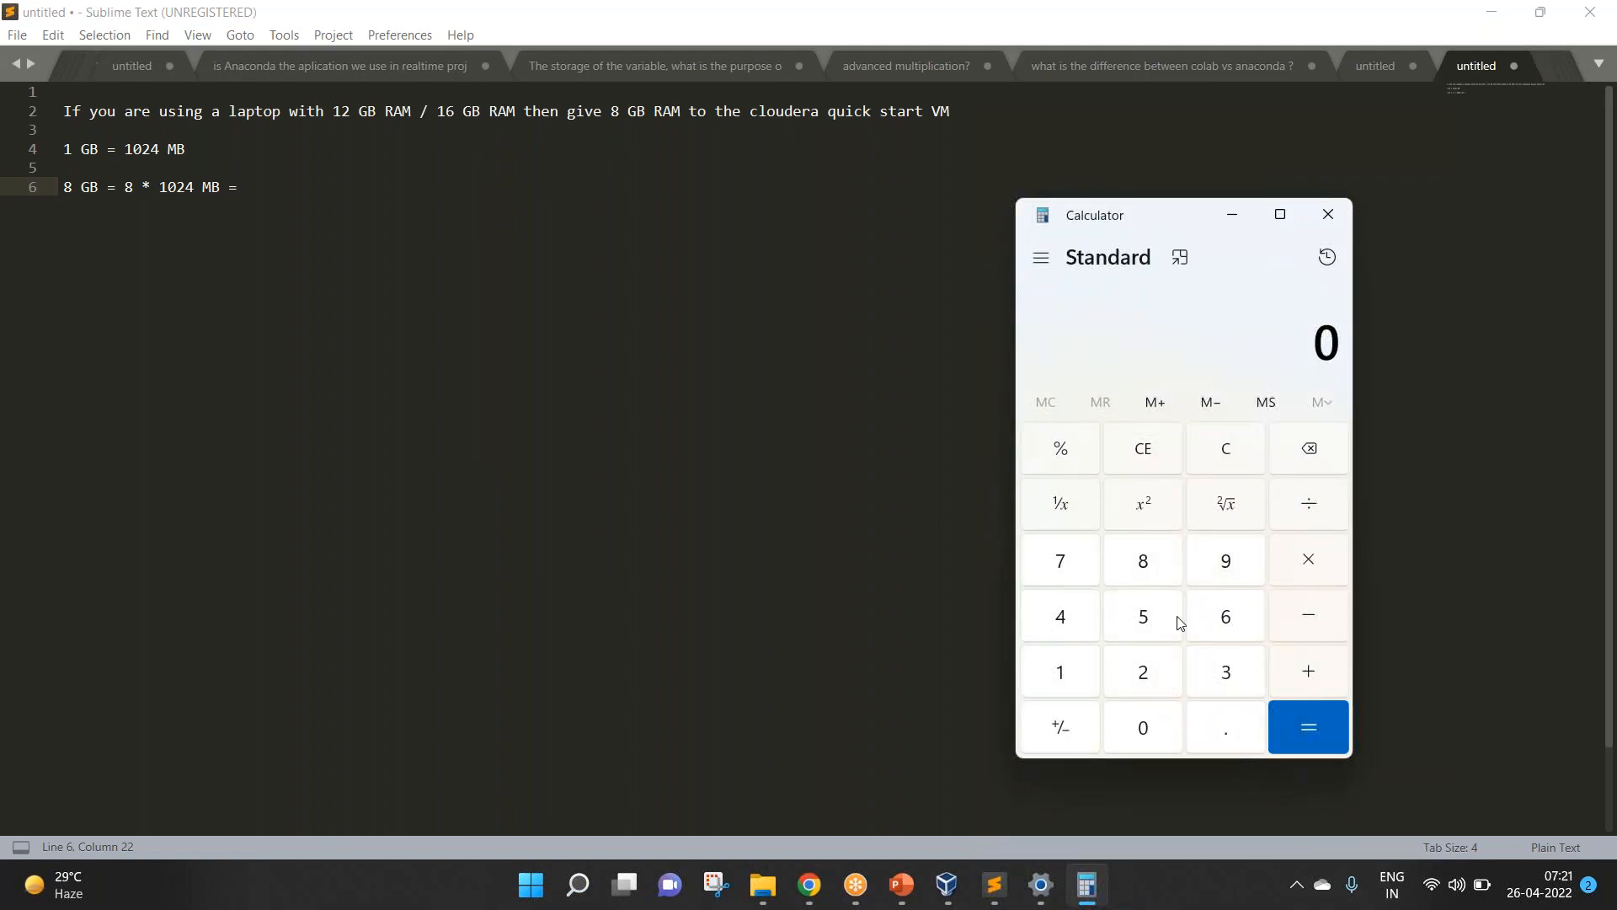
pyautogui.click(1144, 564)
pyautogui.click(1307, 558)
pyautogui.click(1085, 689)
pyautogui.click(1142, 733)
pyautogui.click(1141, 696)
pyautogui.click(1062, 618)
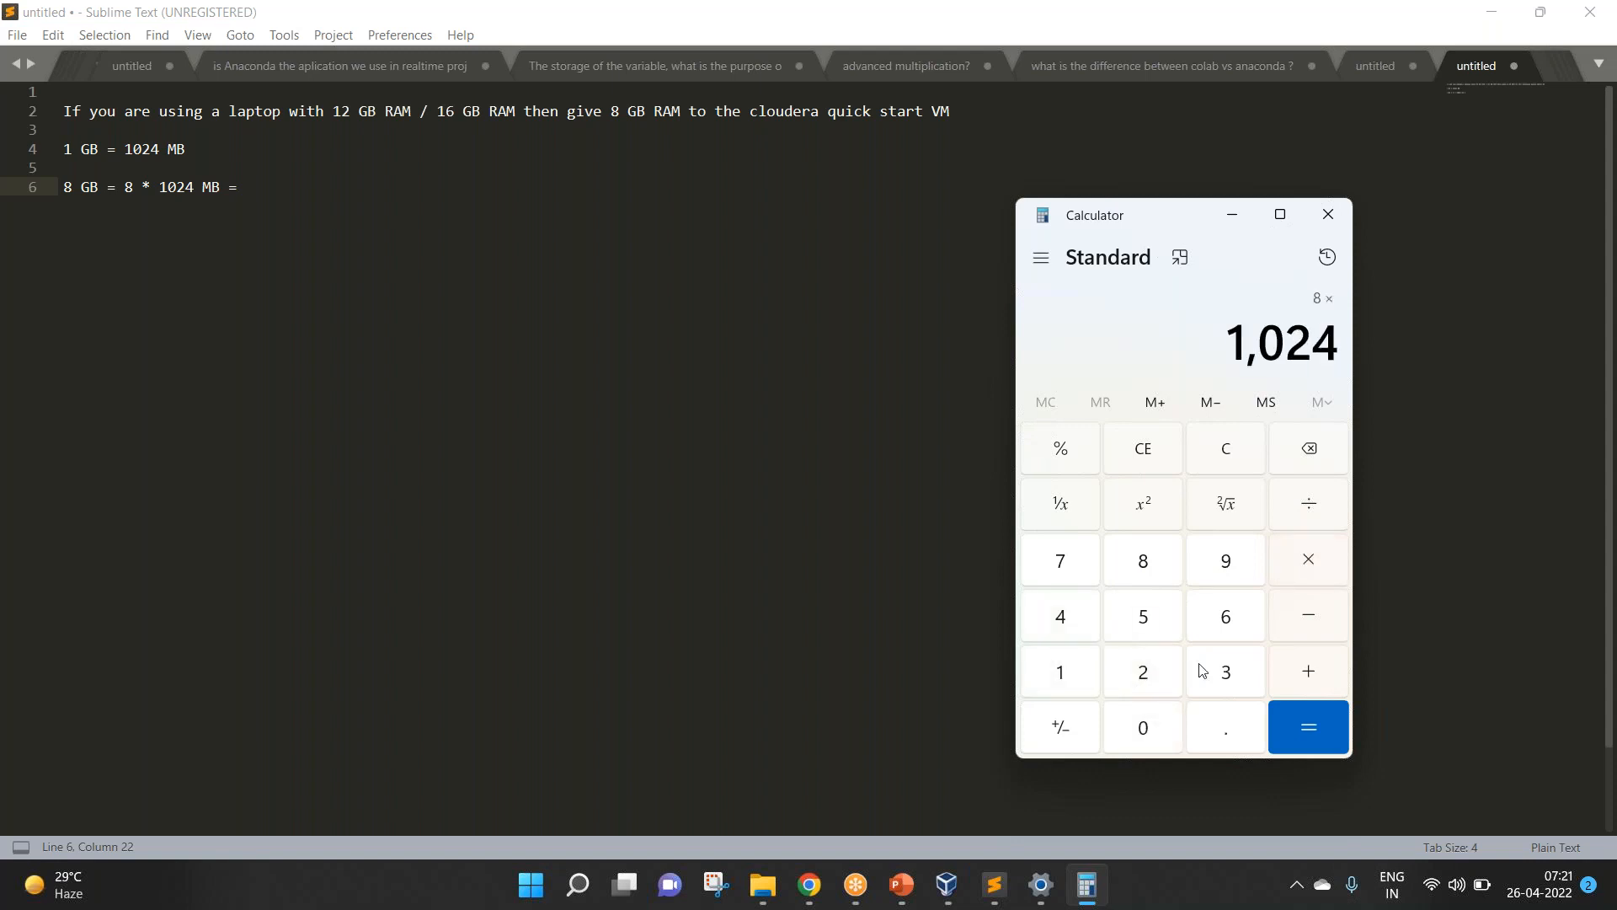
pyautogui.click(1327, 722)
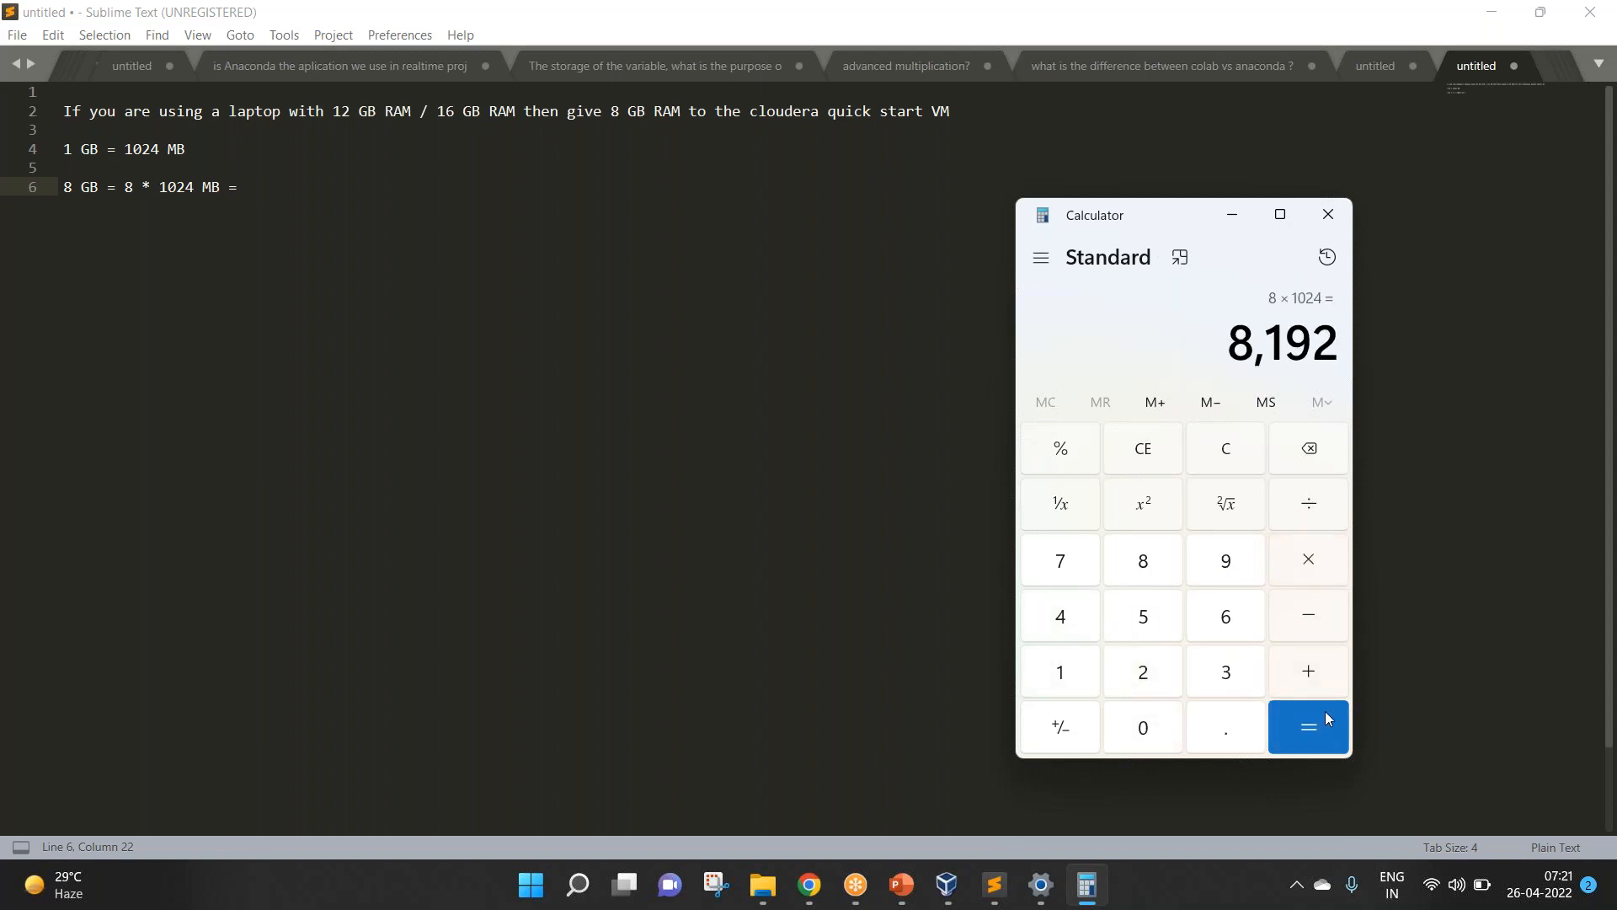
pyautogui.click(1247, 226)
pyautogui.write('8192 MB')
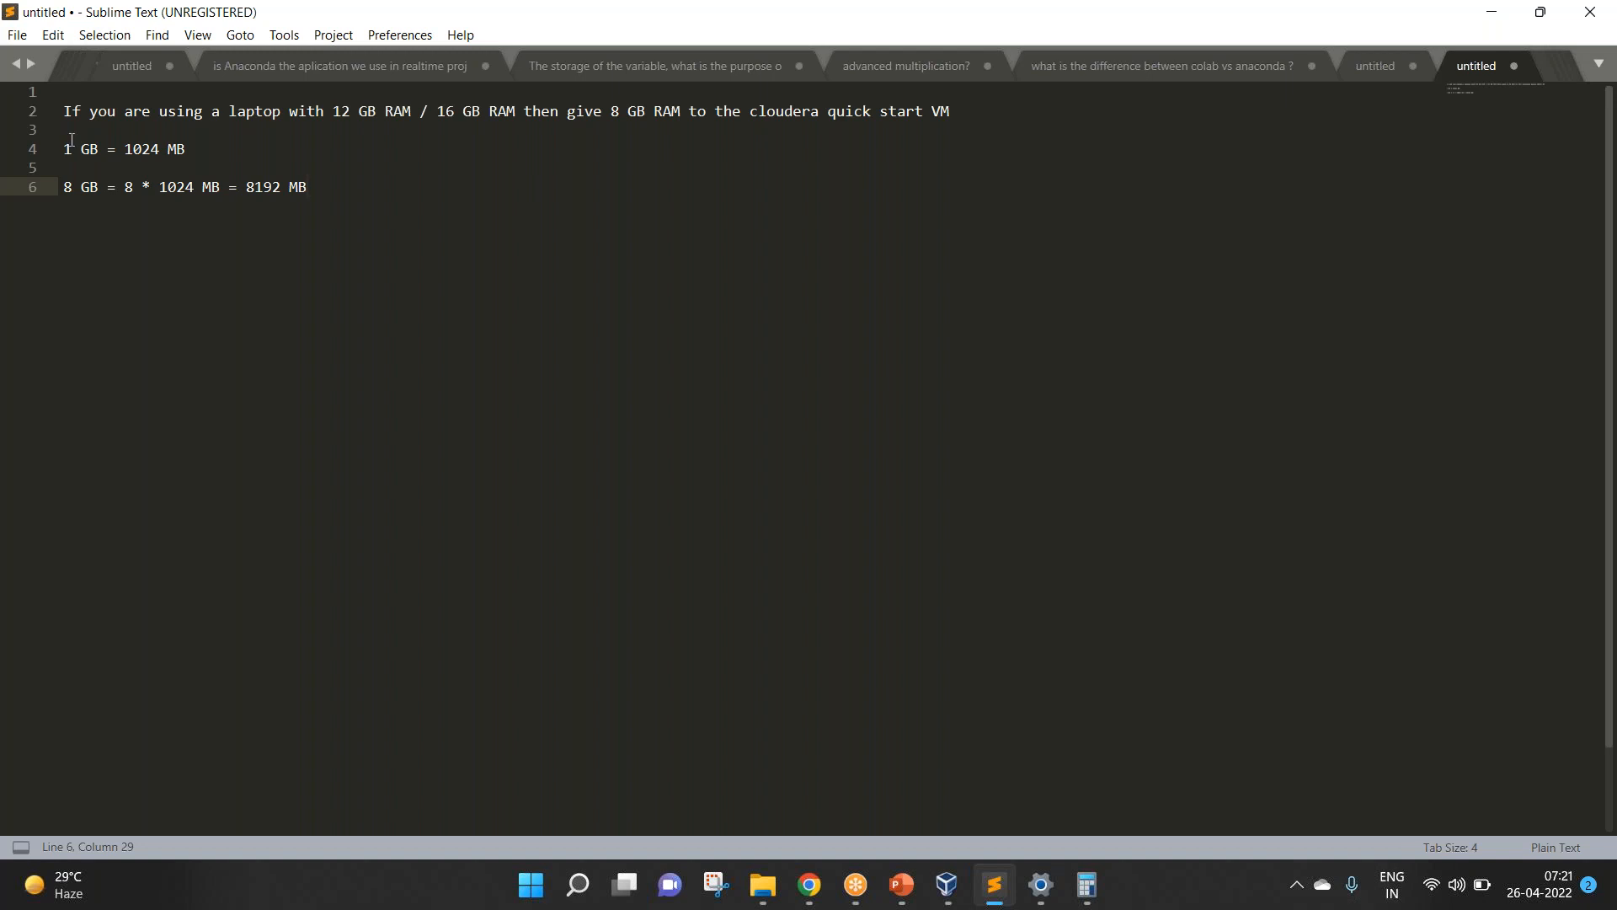
# Step: Copy the laptop RAM note and paste it below the 8 GB conversion, leaving two blank lines between them
pyautogui.click(66, 114)
pyautogui.moveTo(66, 115); pyautogui.dragTo(64, 130)
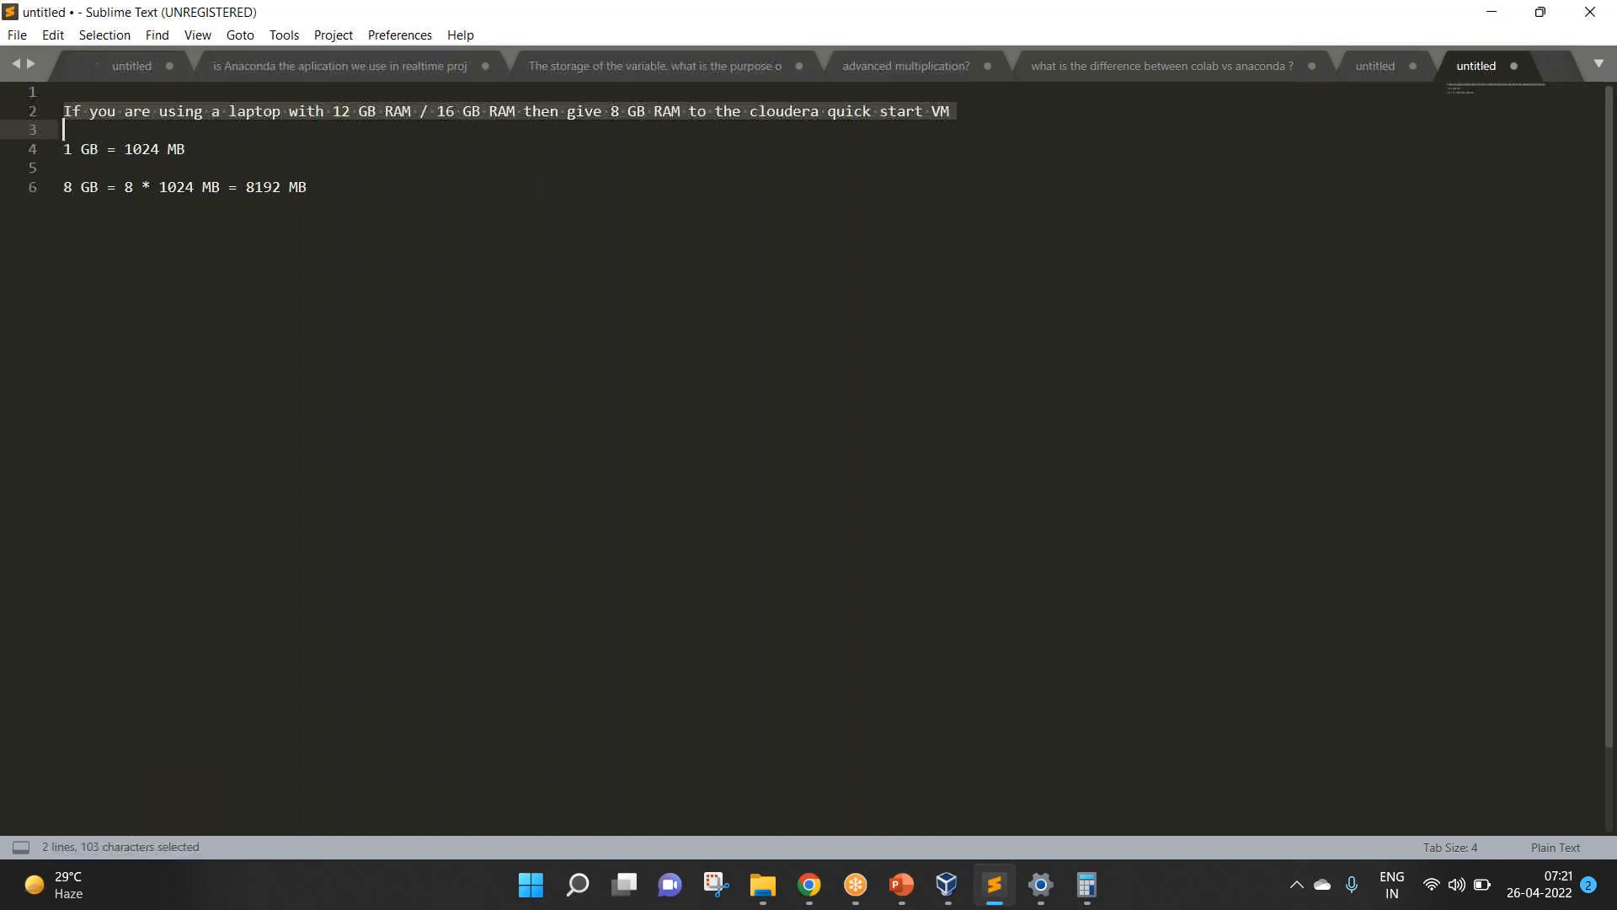
pyautogui.hotkey('ctrl', 'c')
pyautogui.press('Down')
pyautogui.press('Down')
pyautogui.press('Down')
pyautogui.press('End')
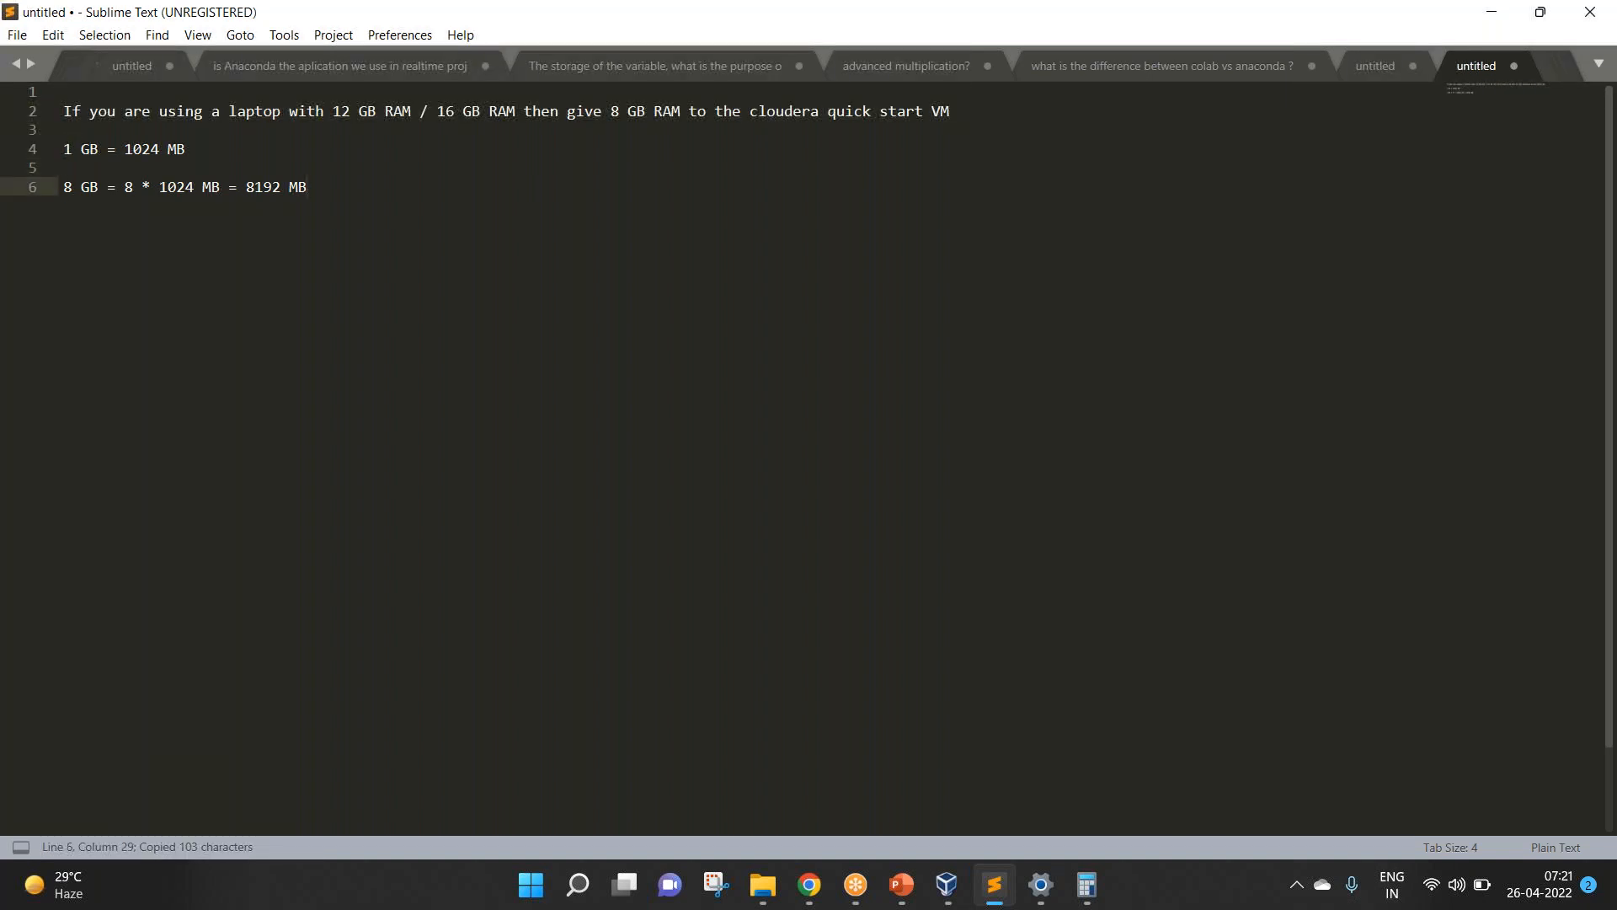
pyautogui.press('Return')
pyautogui.press('Return')
pyautogui.press('Return')
pyautogui.hotkey('ctrl', 'v')
pyautogui.press('Up')
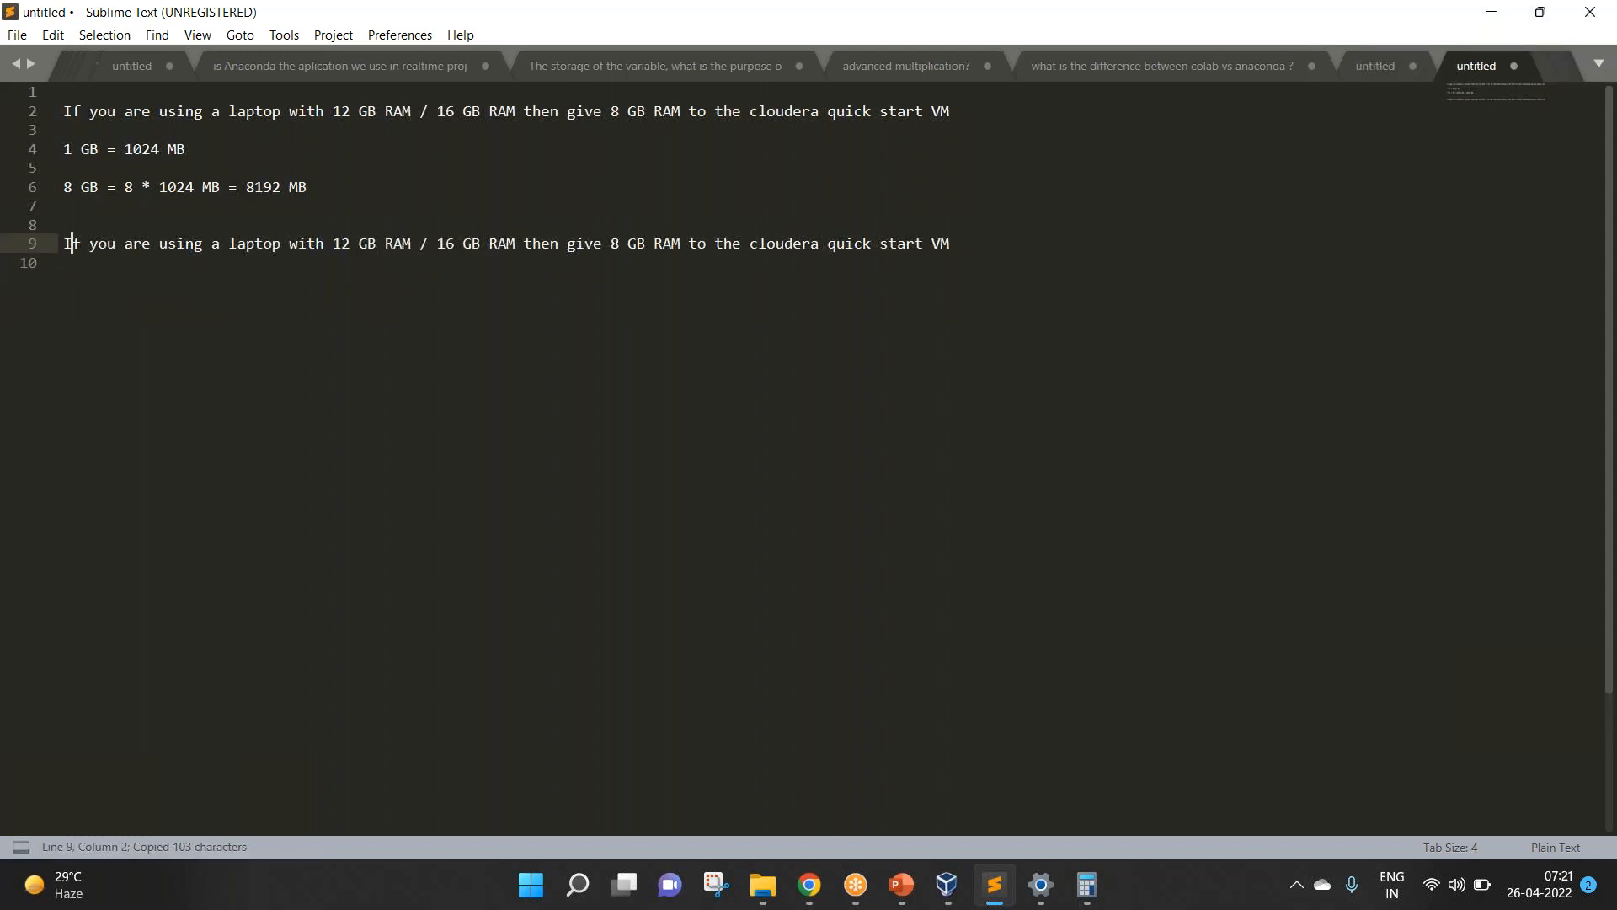
# Step: Edit the copied note to read "If you are using a laptop with 8 GB RAM then give 5 GB RAM to the cloudera quick start VM"
pyautogui.press('Right')
pyautogui.press('Right')
pyautogui.press('Right')
pyautogui.press('Right')
pyautogui.press('Right')
pyautogui.press('Right')
pyautogui.press('Right')
pyautogui.press('Right')
pyautogui.press('Right')
pyautogui.press('Right')
pyautogui.press('Right')
pyautogui.press('Right')
pyautogui.press('Right')
pyautogui.press('Right')
pyautogui.press('Right')
pyautogui.press('Right')
pyautogui.press('Right')
pyautogui.press('Right')
pyautogui.press('Right')
pyautogui.press('Right')
pyautogui.press('BackSpace')
pyautogui.press('BackSpace')
pyautogui.press('BackSpace')
pyautogui.press('BackSpace')
pyautogui.press('BackSpace')
pyautogui.press('BackSpace')
pyautogui.press('BackSpace')
pyautogui.press('BackSpace')
pyautogui.press('BackSpace')
pyautogui.press('BackSpace')
pyautogui.press('BackSpace')
pyautogui.press('BackSpace')
pyautogui.press('BackSpace')
pyautogui.press('BackSpace')
pyautogui.press('BackSpace')
pyautogui.press('BackSpace')
pyautogui.press('BackSpace')
pyautogui.press('BackSpace')
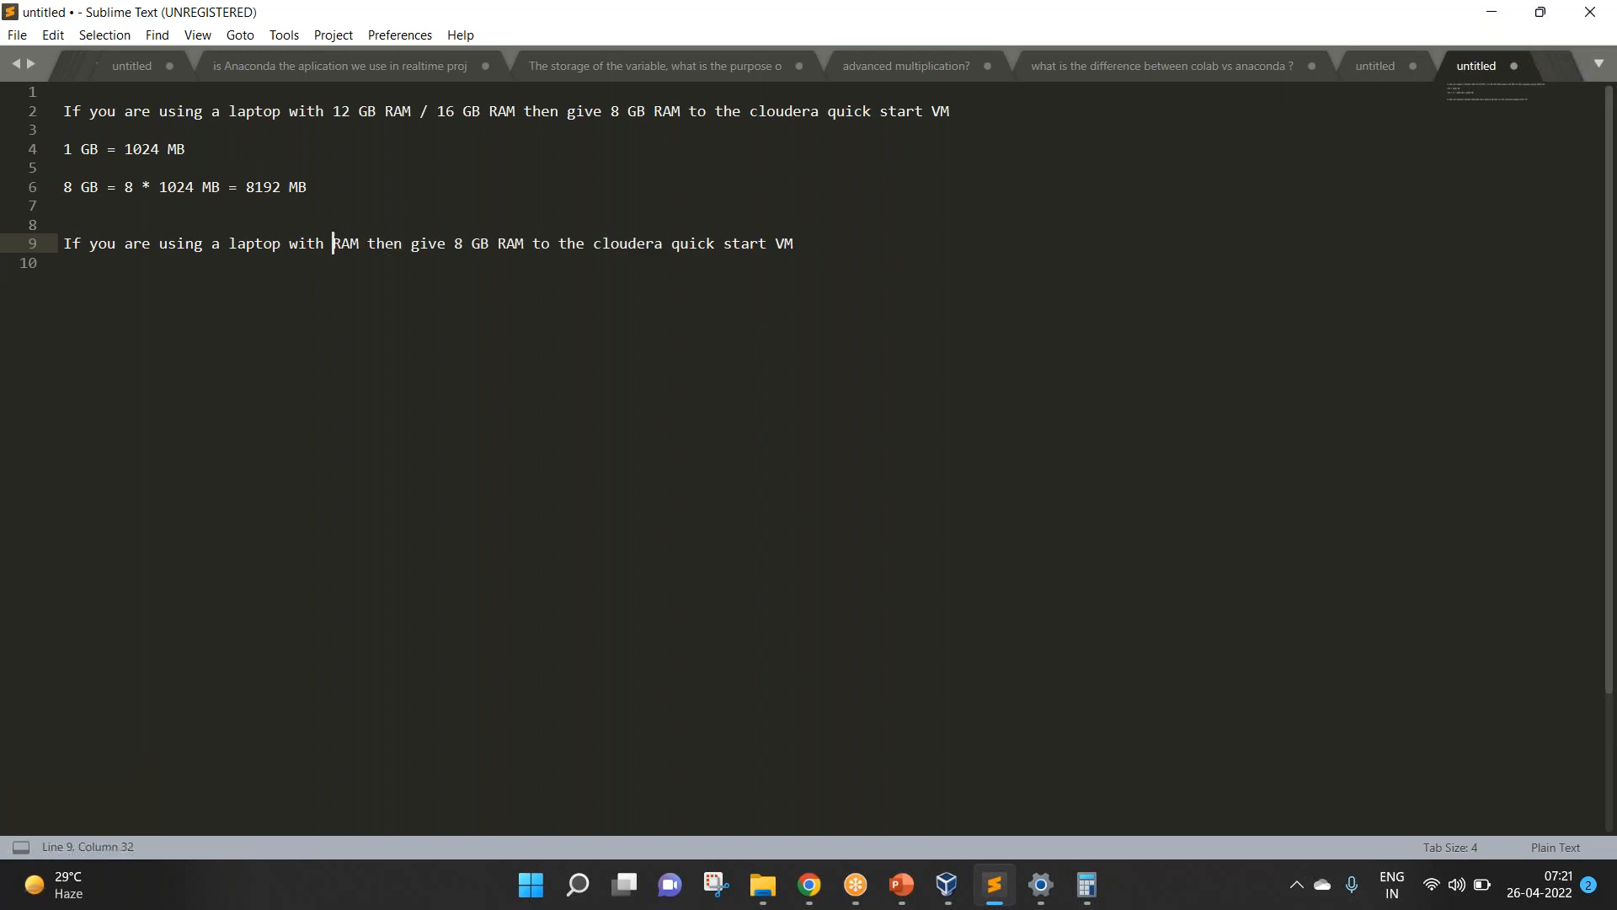
pyautogui.write('8 GB')
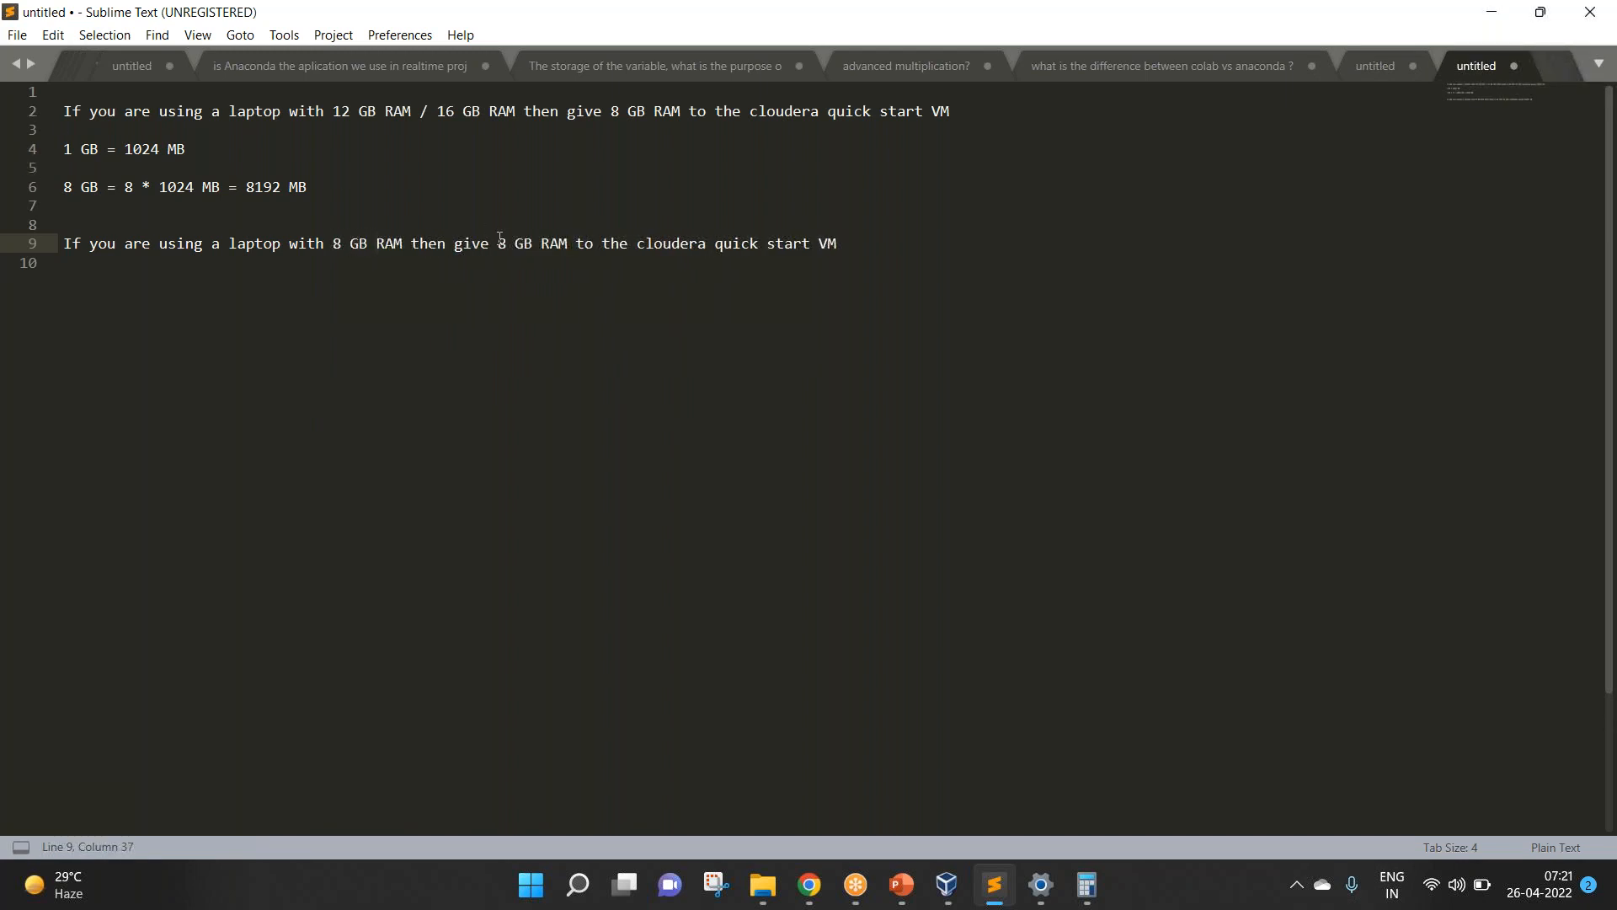
pyautogui.press('BackSpace')
pyautogui.write('5')
# Step: Add the line "5 GB = 5 * 1024 MB =" below the 8 GB laptop note
pyautogui.press('Return')
pyautogui.press('Return')
pyautogui.press('Return')
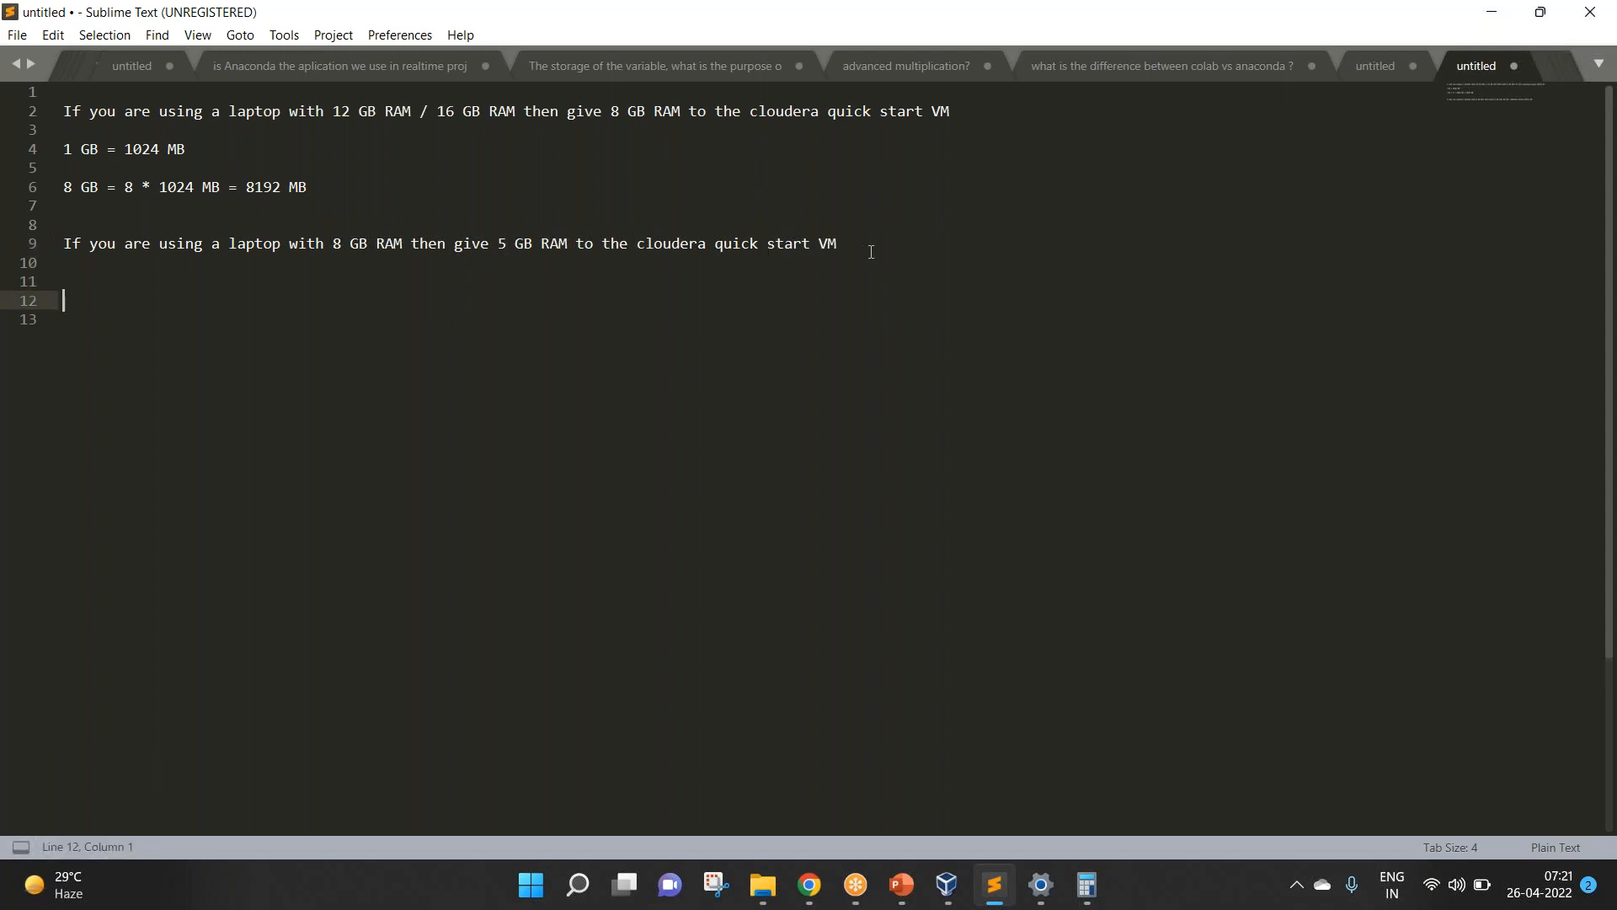
pyautogui.write('5 GB = 5 * 1024 MB =')
# Step: Switch to Calculator, compute 5 × 1024, and complete the 5 GB line in Sublime Text with "5120 MB", adding blank lines below
pyautogui.click(1097, 893)
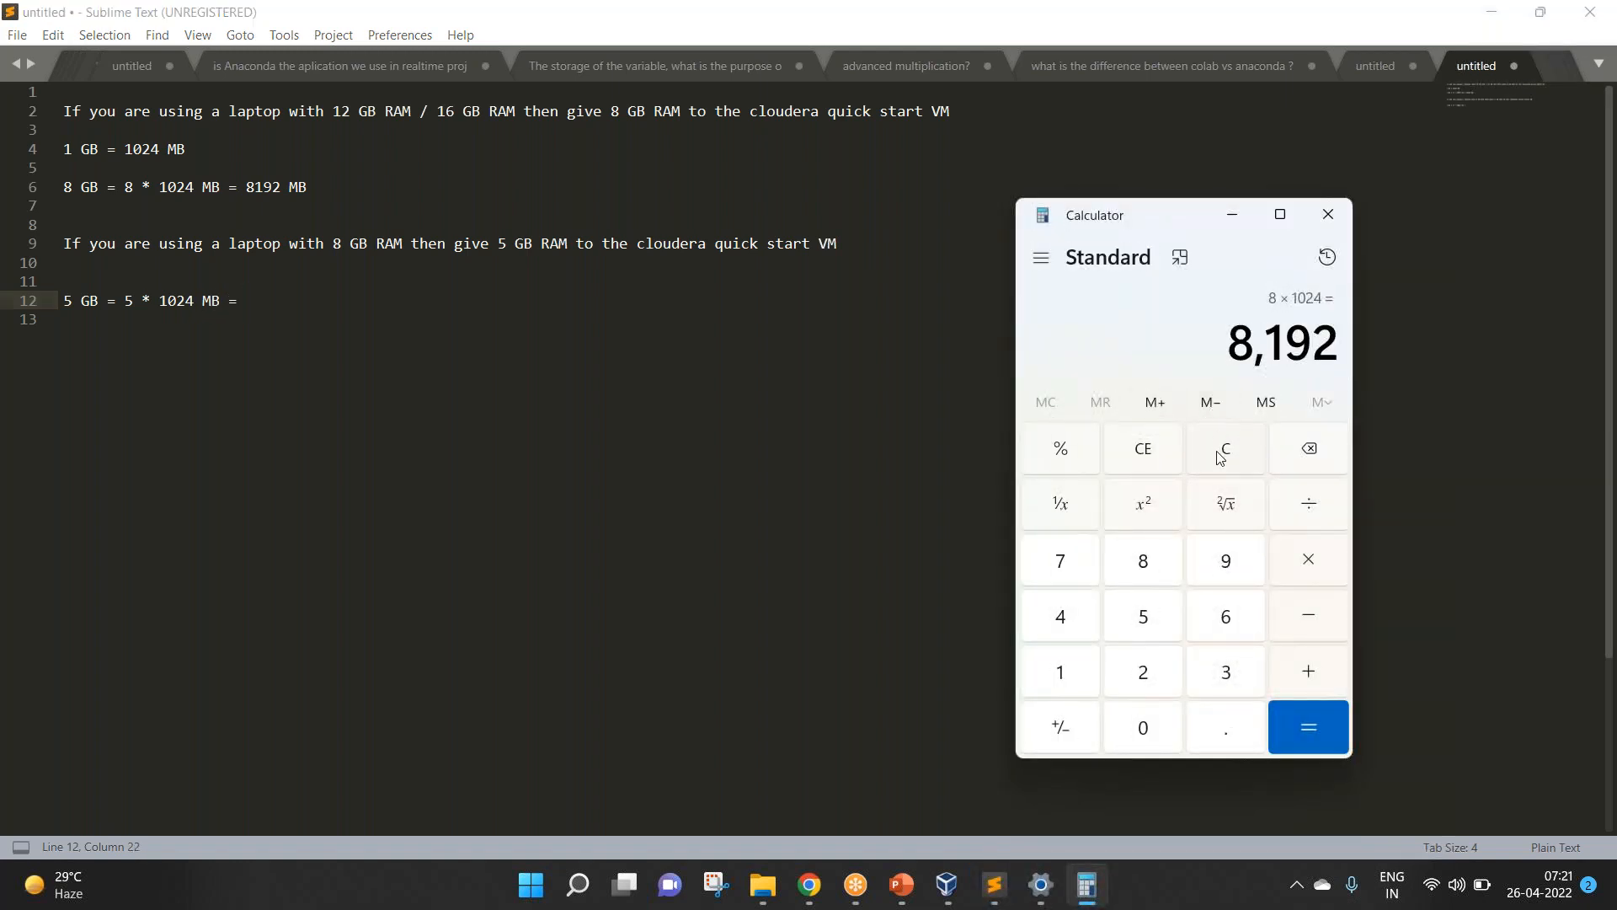
pyautogui.click(1218, 463)
pyautogui.click(1143, 615)
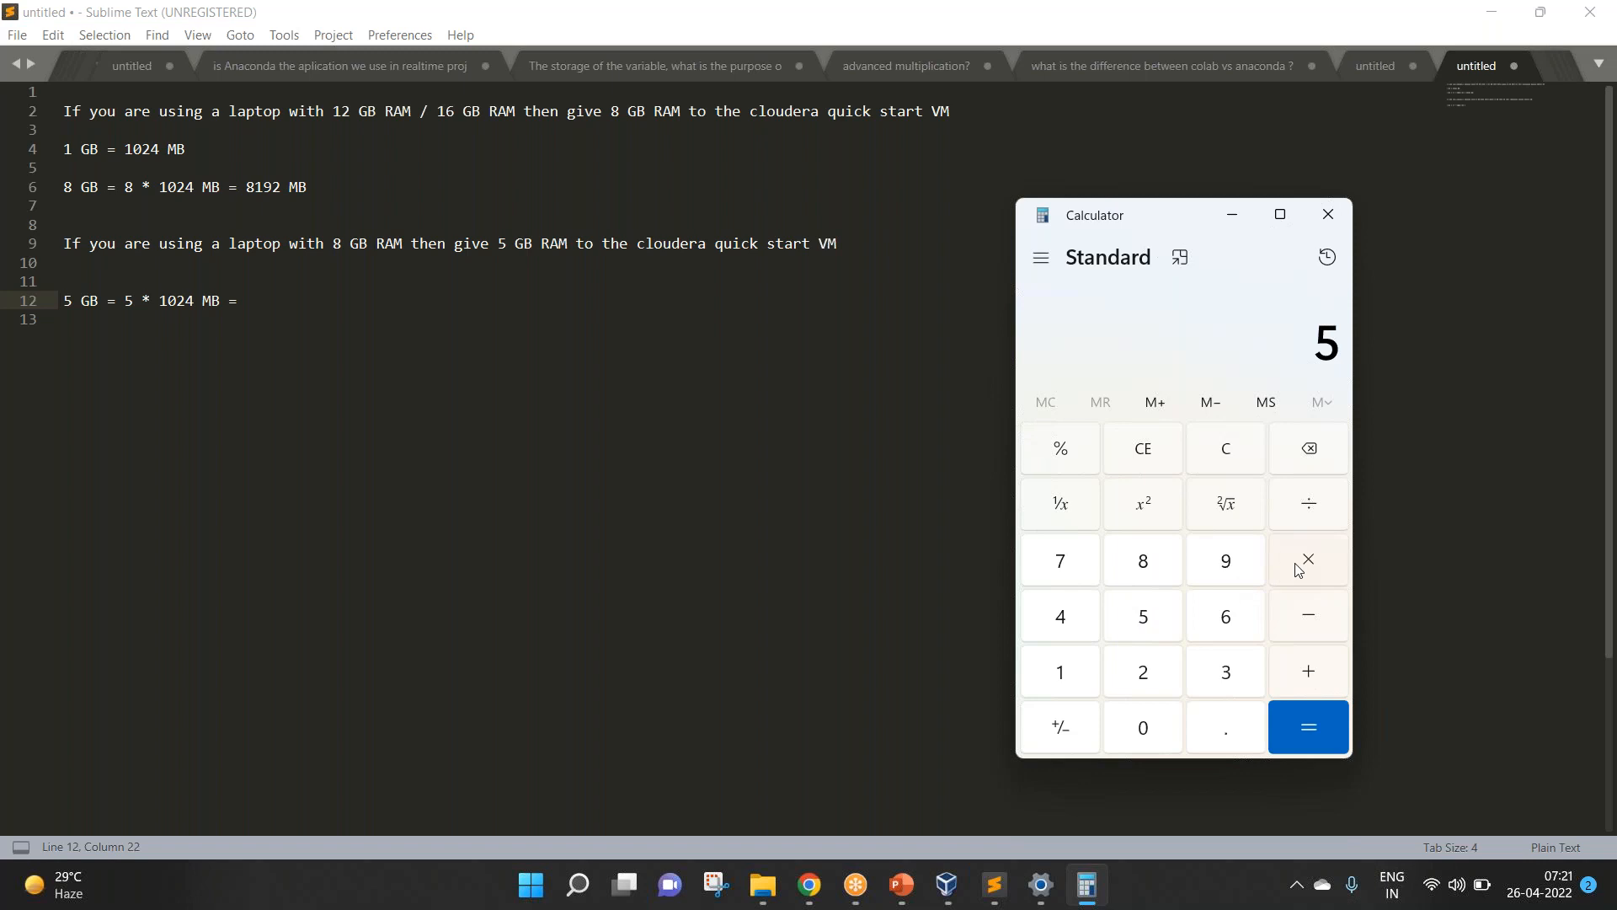
pyautogui.click(1074, 679)
pyautogui.click(1143, 729)
pyautogui.click(1143, 680)
pyautogui.click(1064, 625)
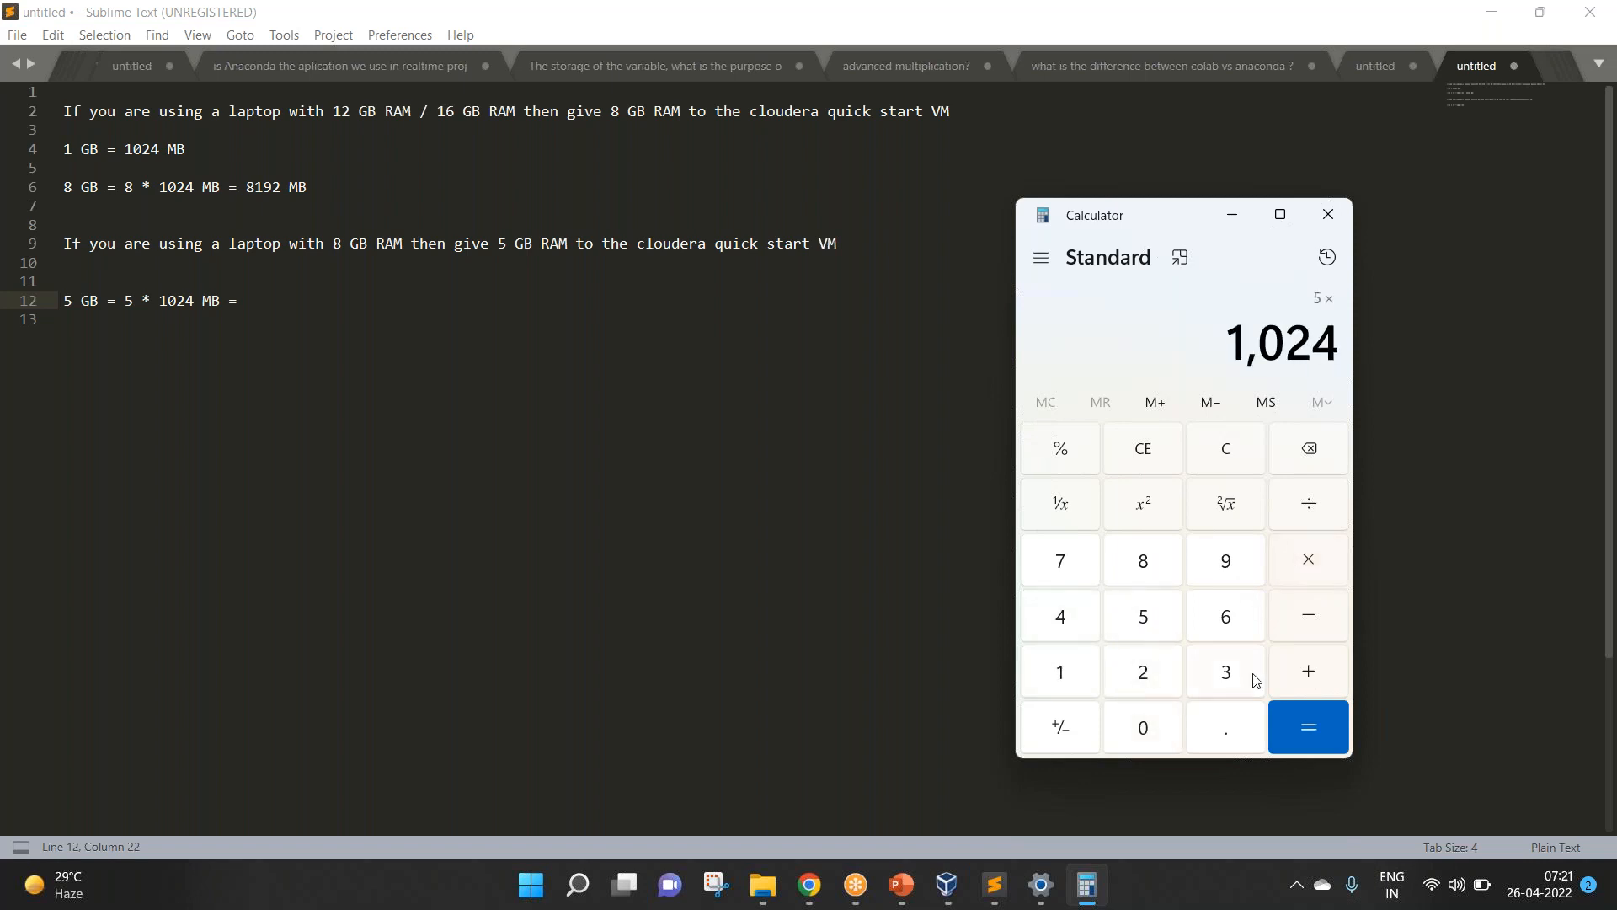
pyautogui.click(1303, 724)
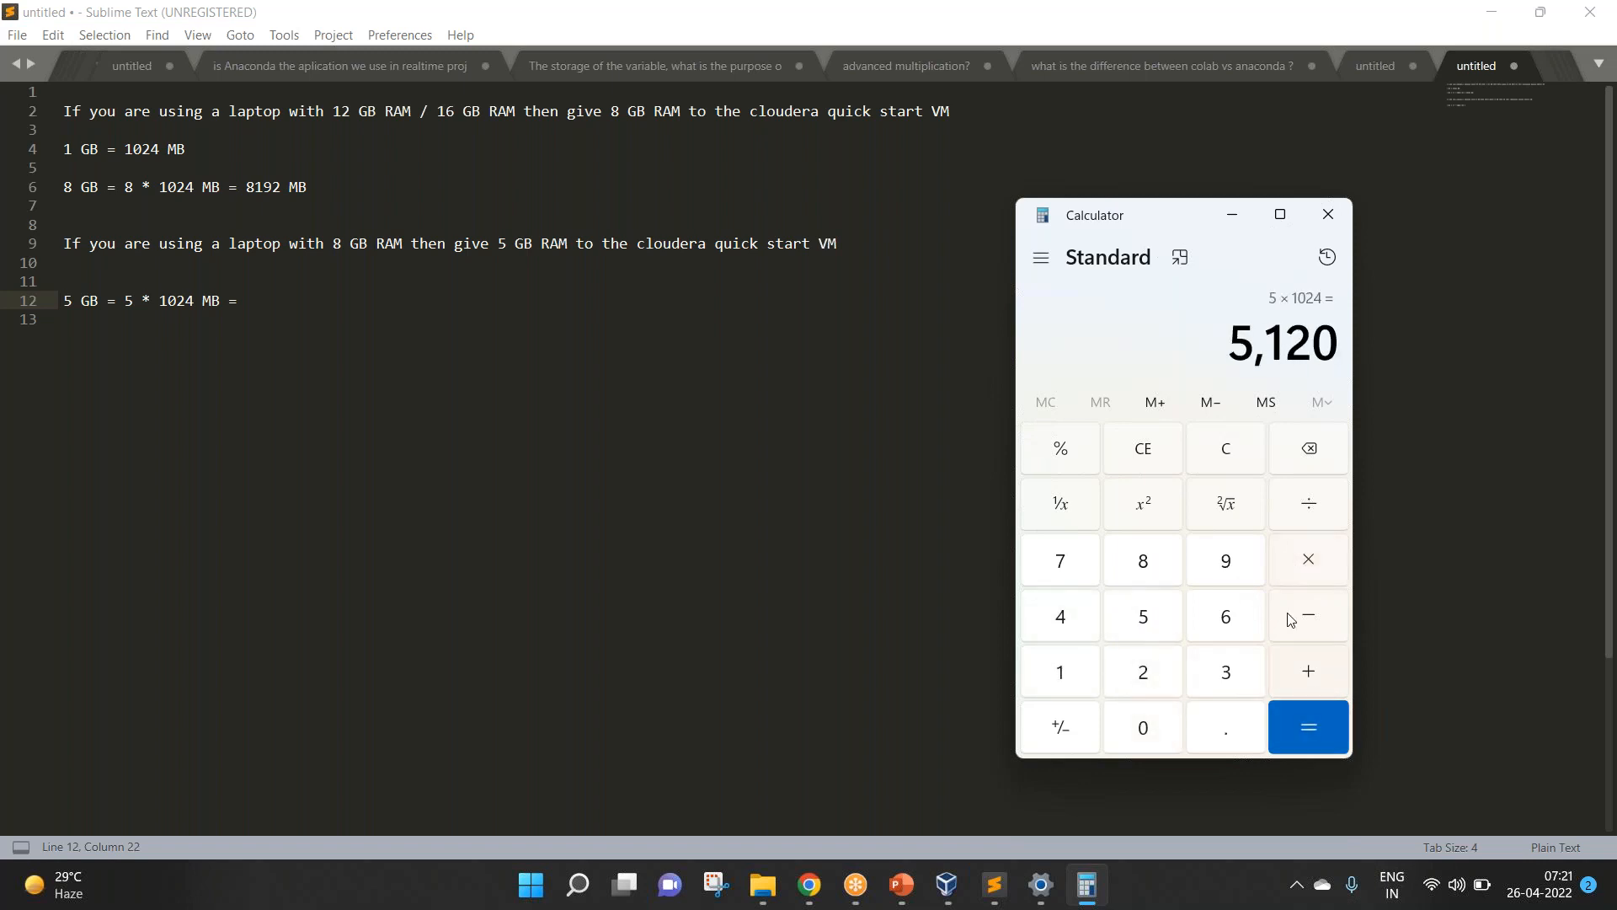
pyautogui.click(1240, 217)
pyautogui.write('120 MB')
pyautogui.press('Return')
pyautogui.press('Return')
pyautogui.press('Return')
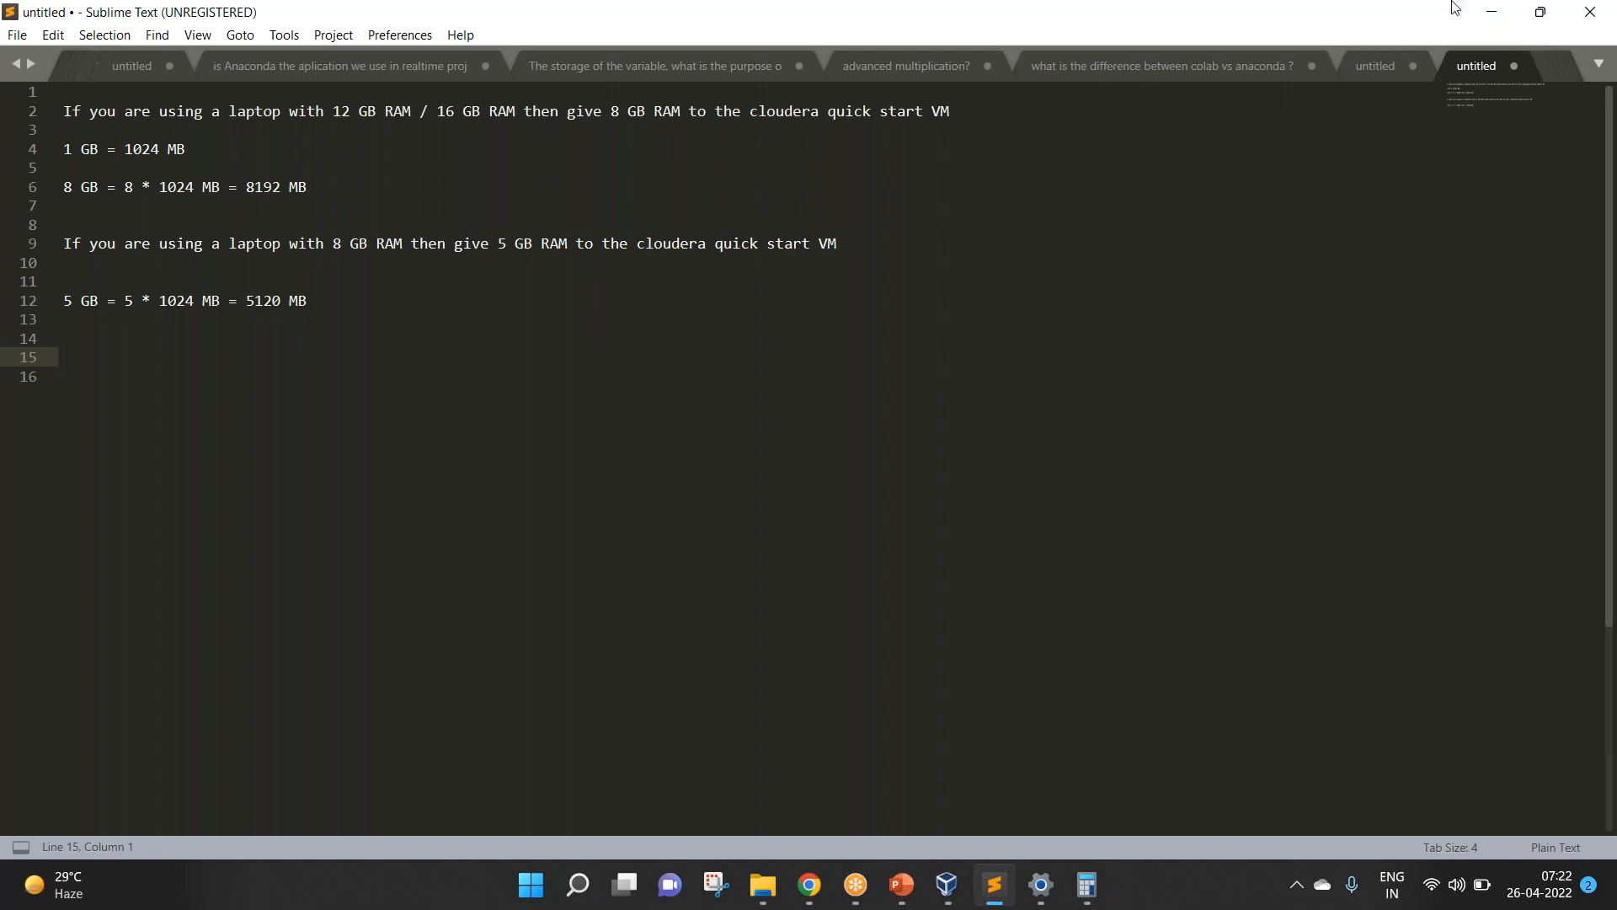
# Step: Underline the RAM sizes and their MB conversions in the notes with the pen and clear the markup
pyautogui.click(1543, 15)
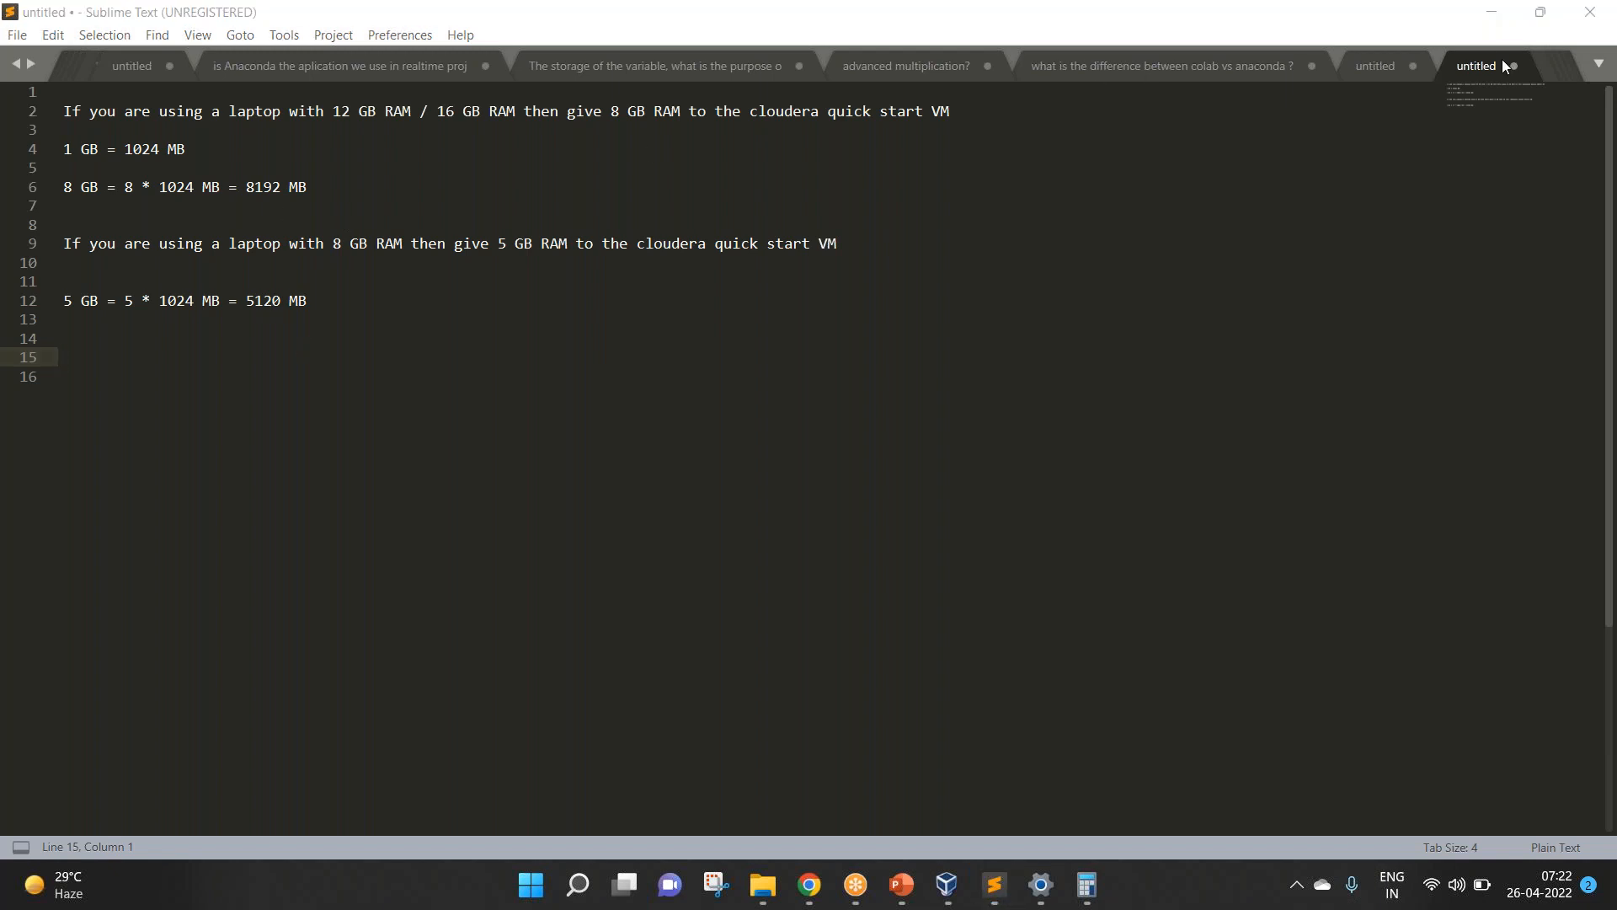
pyautogui.hotkey('ctrl', '2')
pyautogui.moveTo(436, 131); pyautogui.dragTo(508, 127)
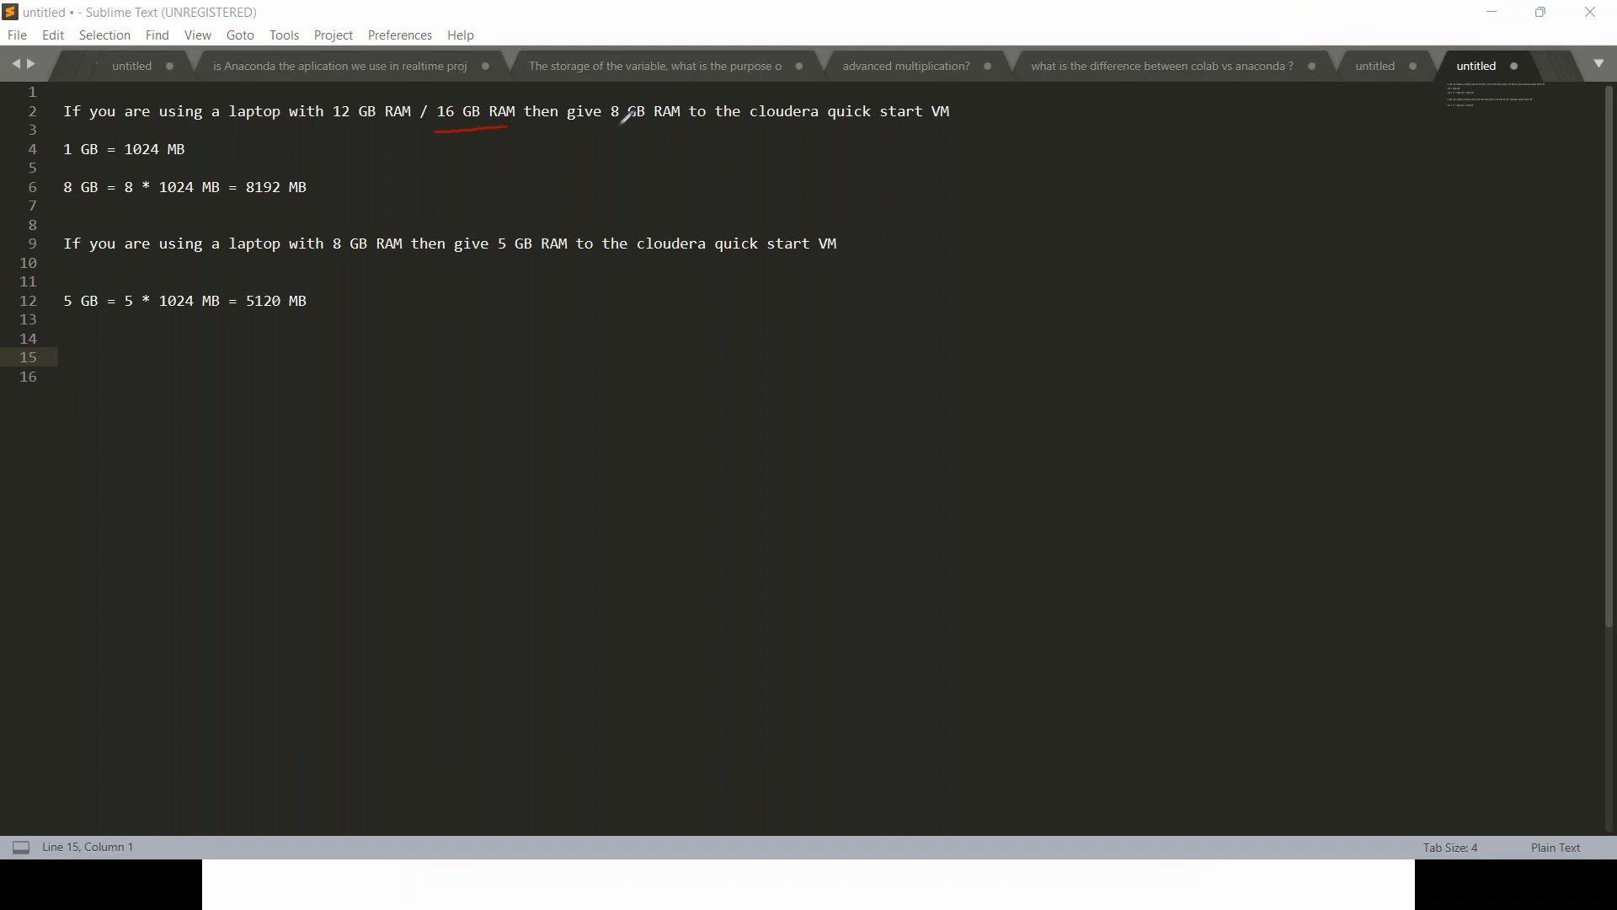
pyautogui.moveTo(607, 131); pyautogui.dragTo(697, 128)
pyautogui.moveTo(241, 204); pyautogui.dragTo(326, 203)
pyautogui.moveTo(59, 206); pyautogui.dragTo(118, 207)
pyautogui.moveTo(326, 258); pyautogui.dragTo(569, 256)
pyautogui.moveTo(64, 321); pyautogui.dragTo(109, 320)
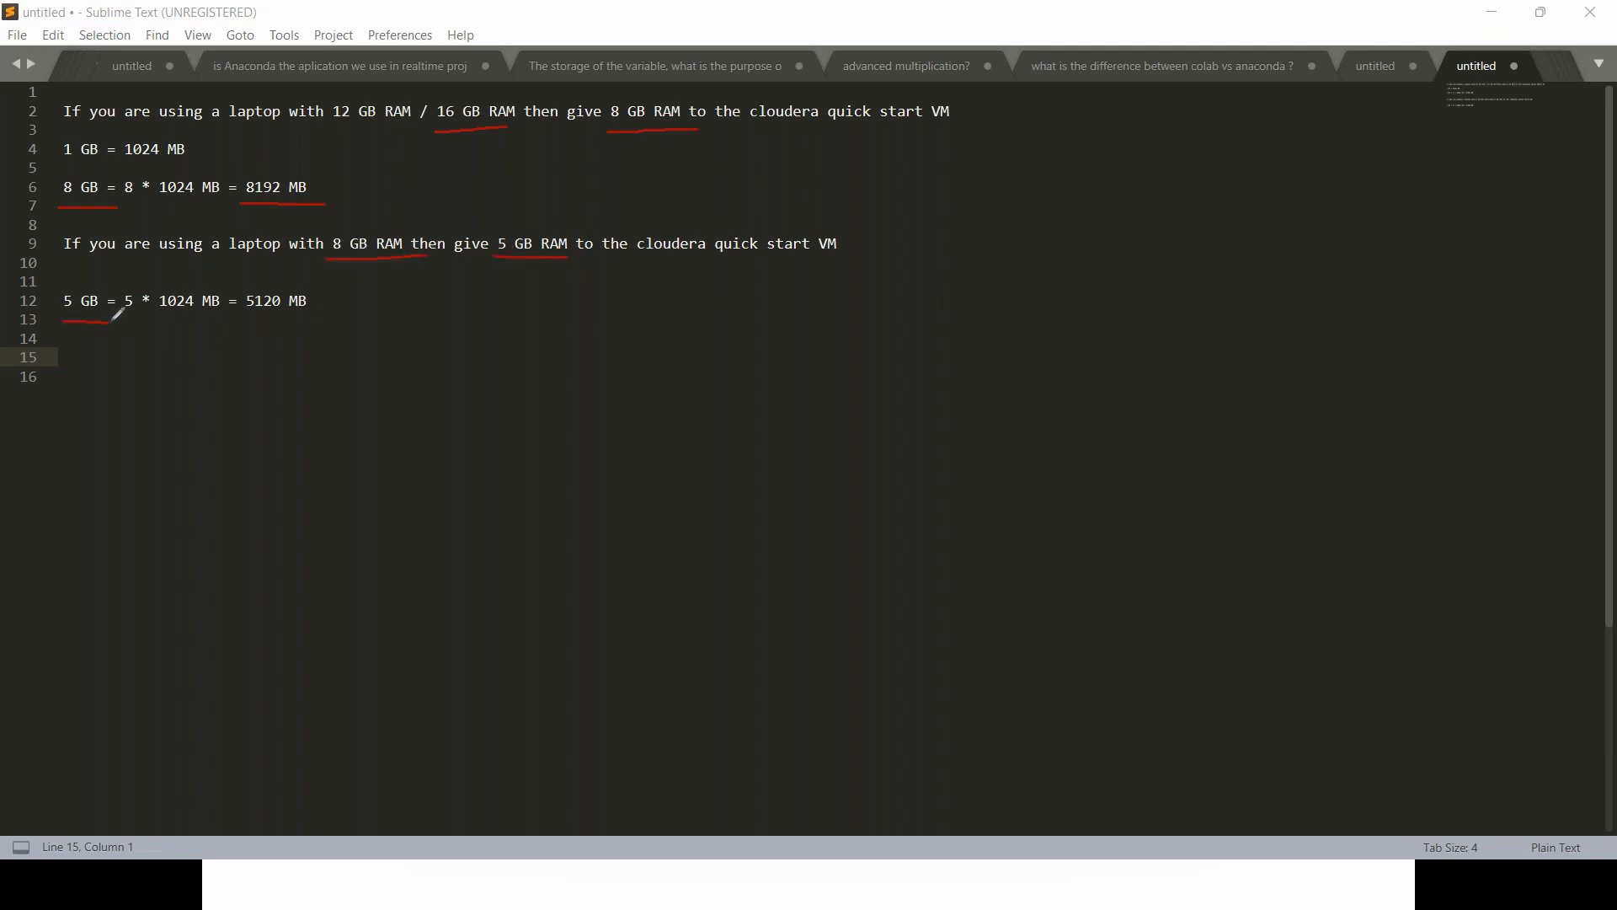
pyautogui.moveTo(249, 320); pyautogui.dragTo(303, 321)
pyautogui.moveTo(336, 187); pyautogui.dragTo(404, 137)
pyautogui.rightClick(1006, 273)
pyautogui.click(1072, 404)
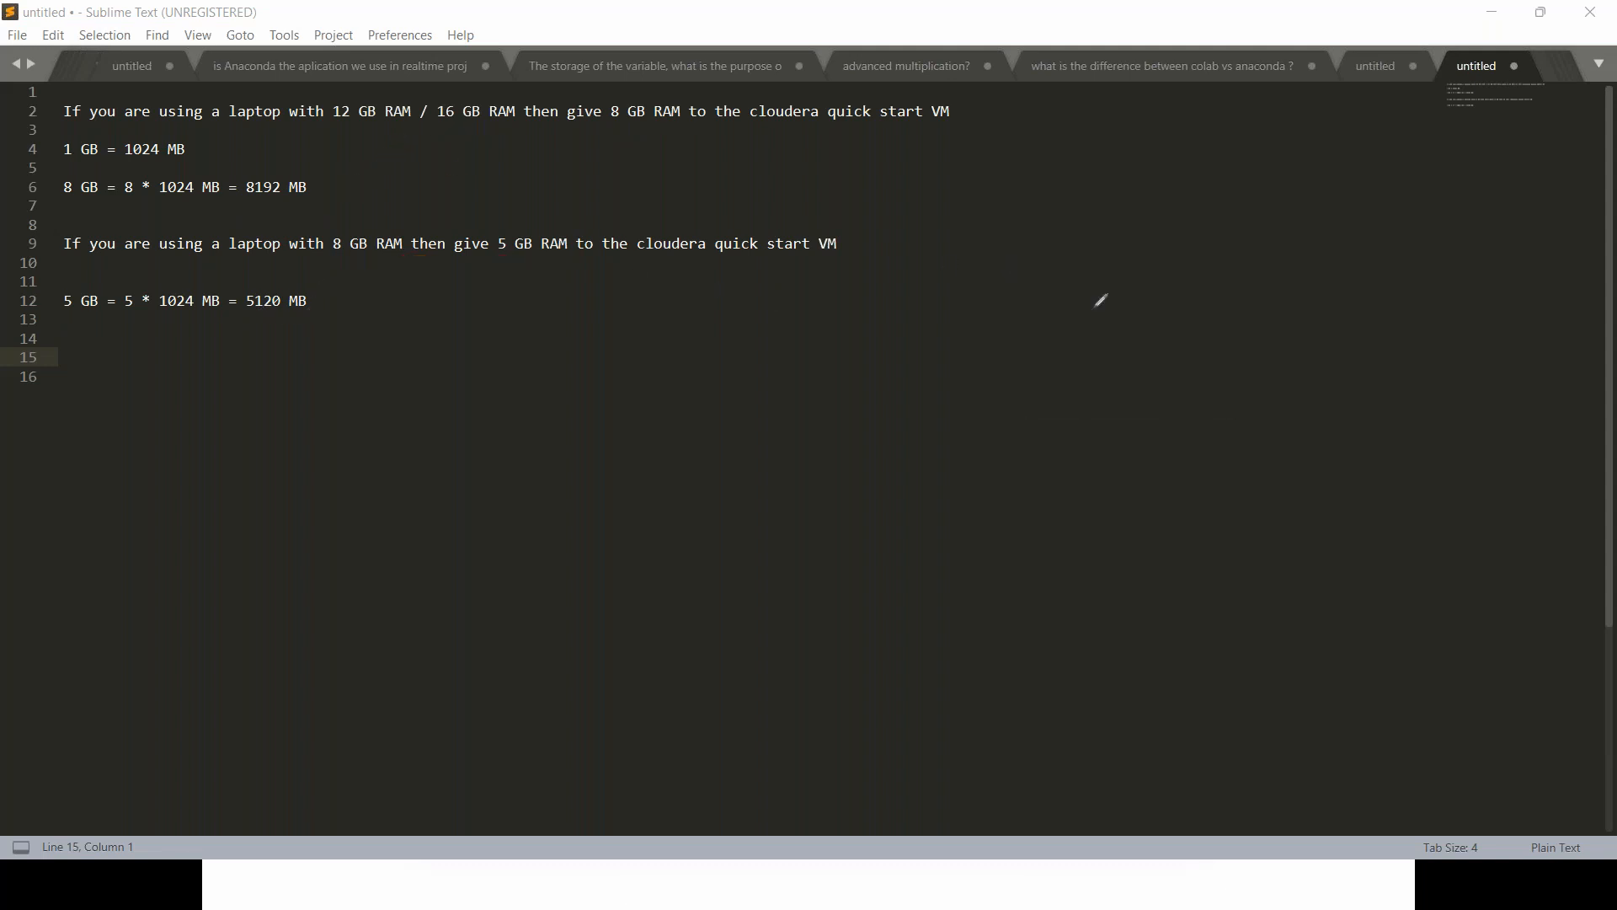
pyautogui.press('Escape')
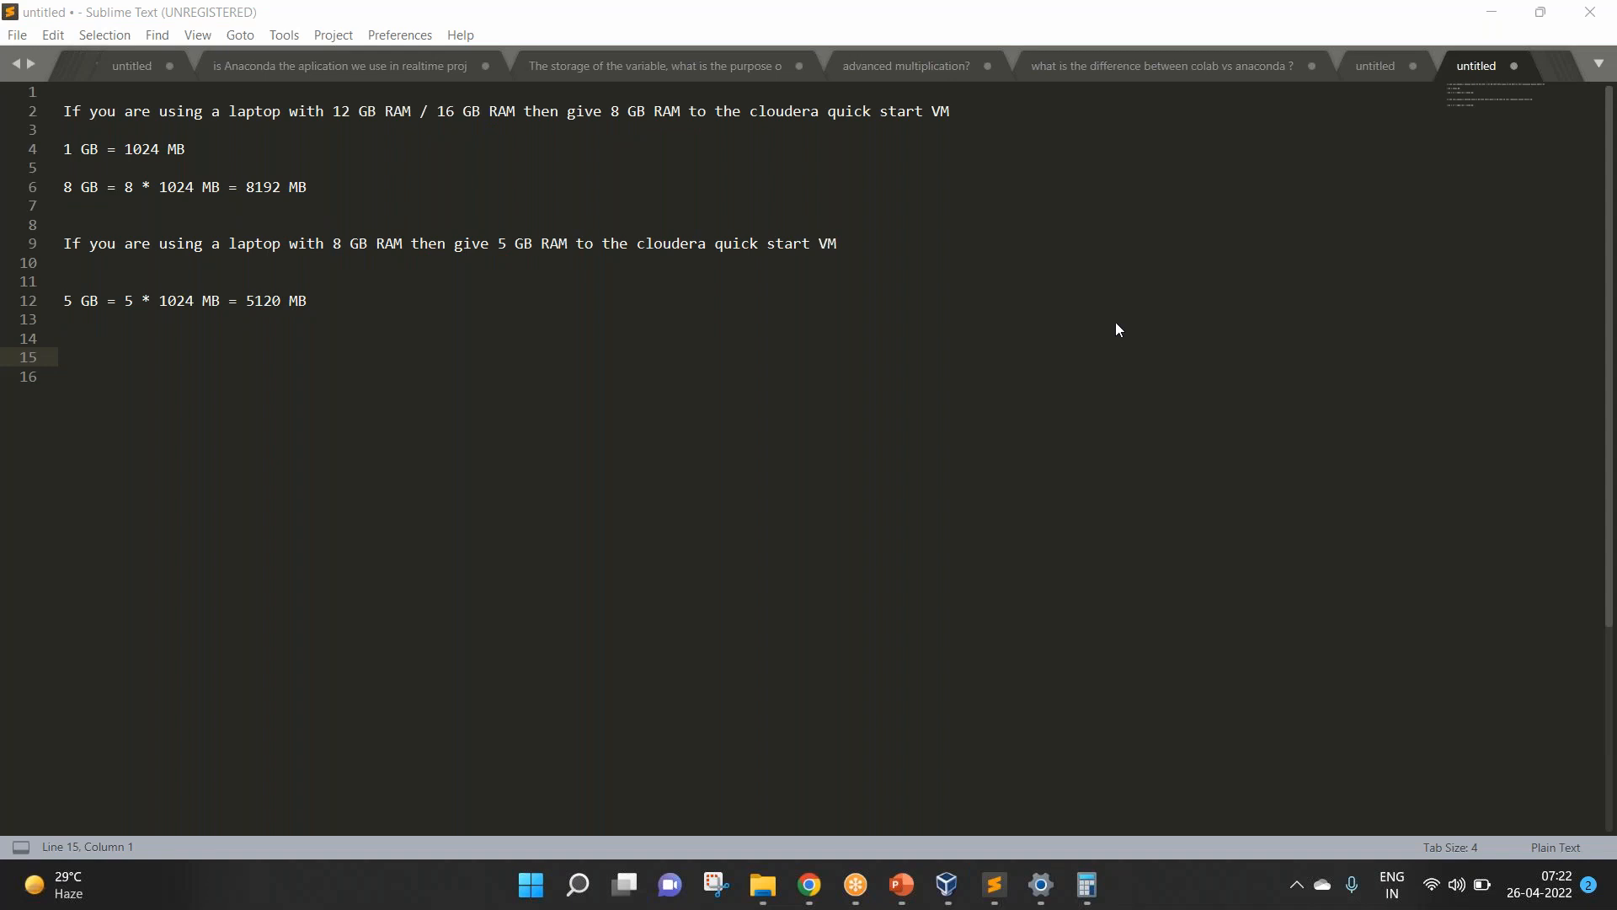
# Step: Switch to VirtualBox, set the Cloudera appliance's RAM to 8192 MB, and import it
pyautogui.click(1033, 896)
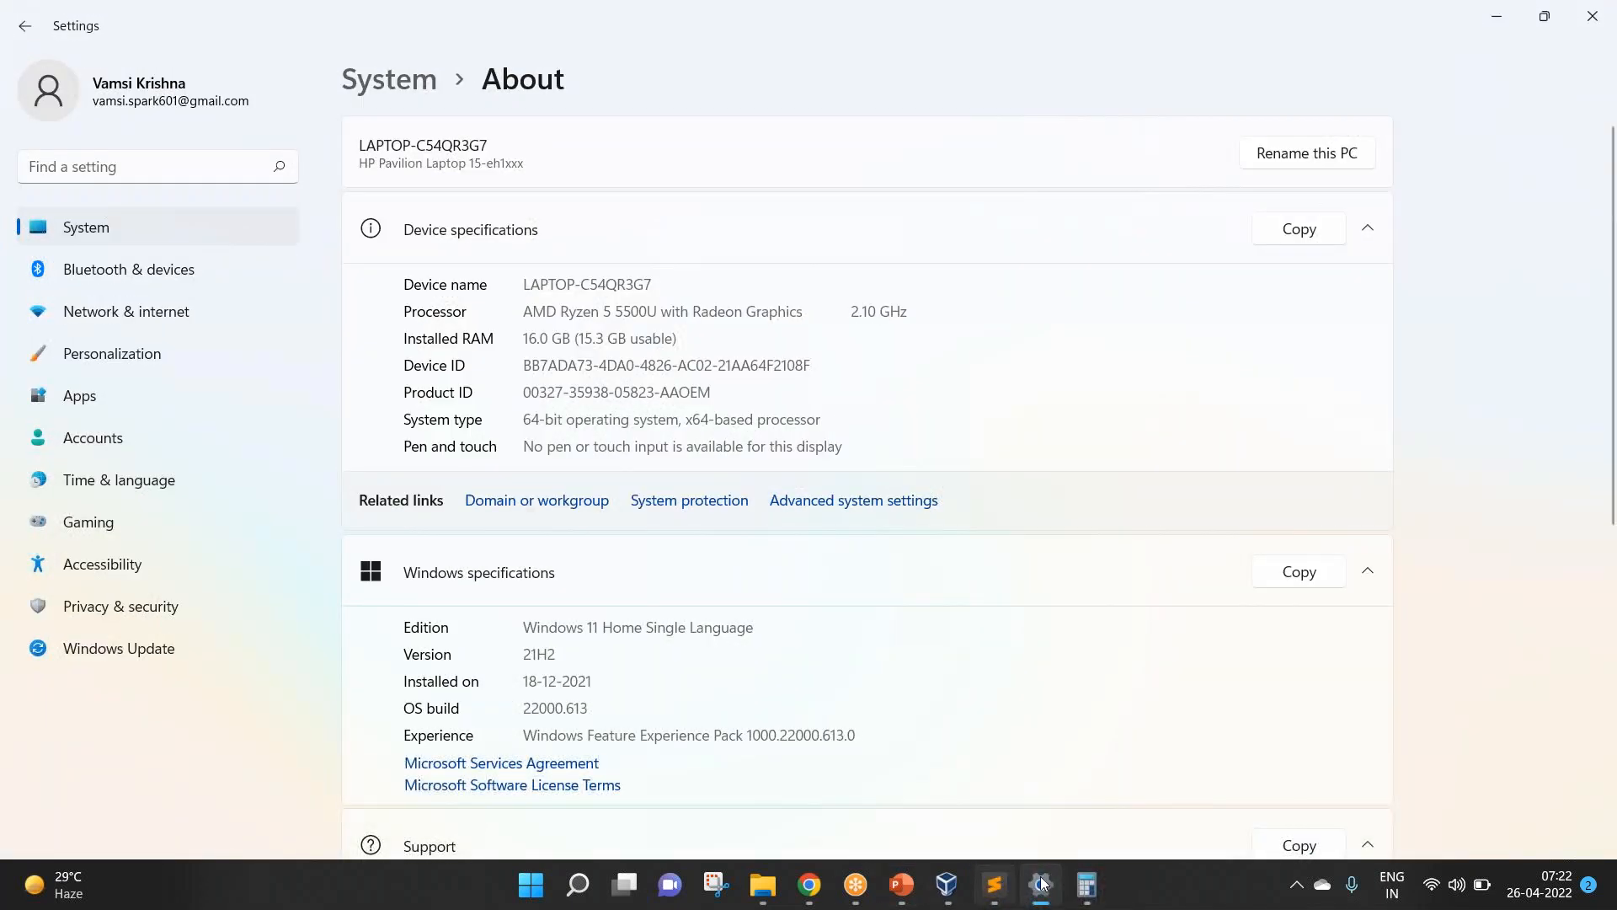
pyautogui.click(948, 889)
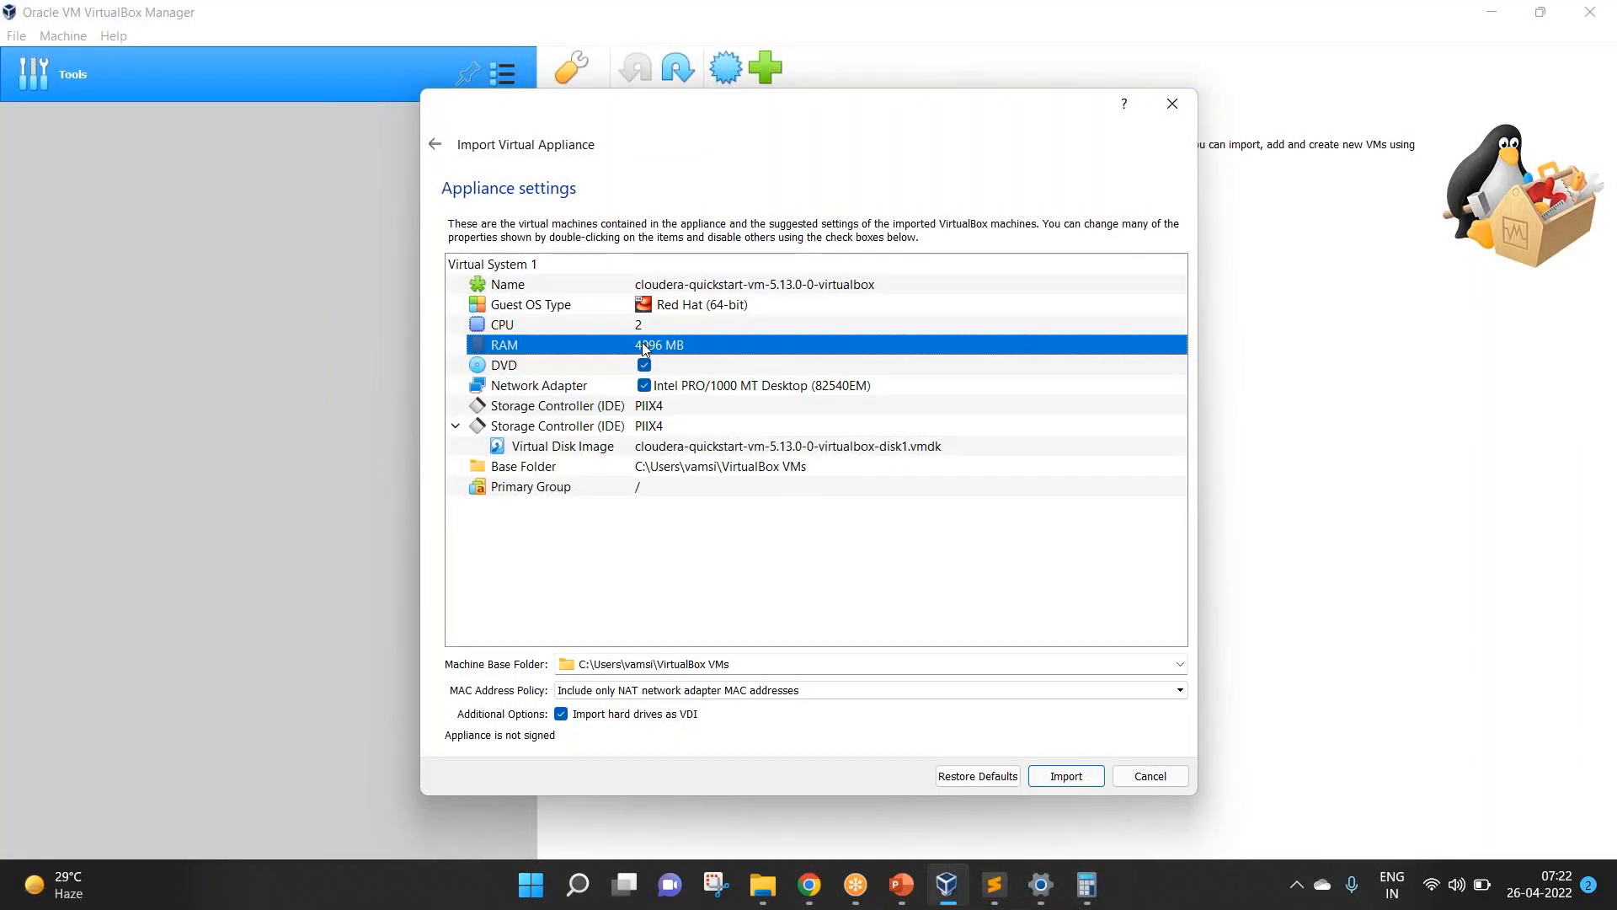
pyautogui.doubleClick(647, 345)
pyautogui.write('8192')
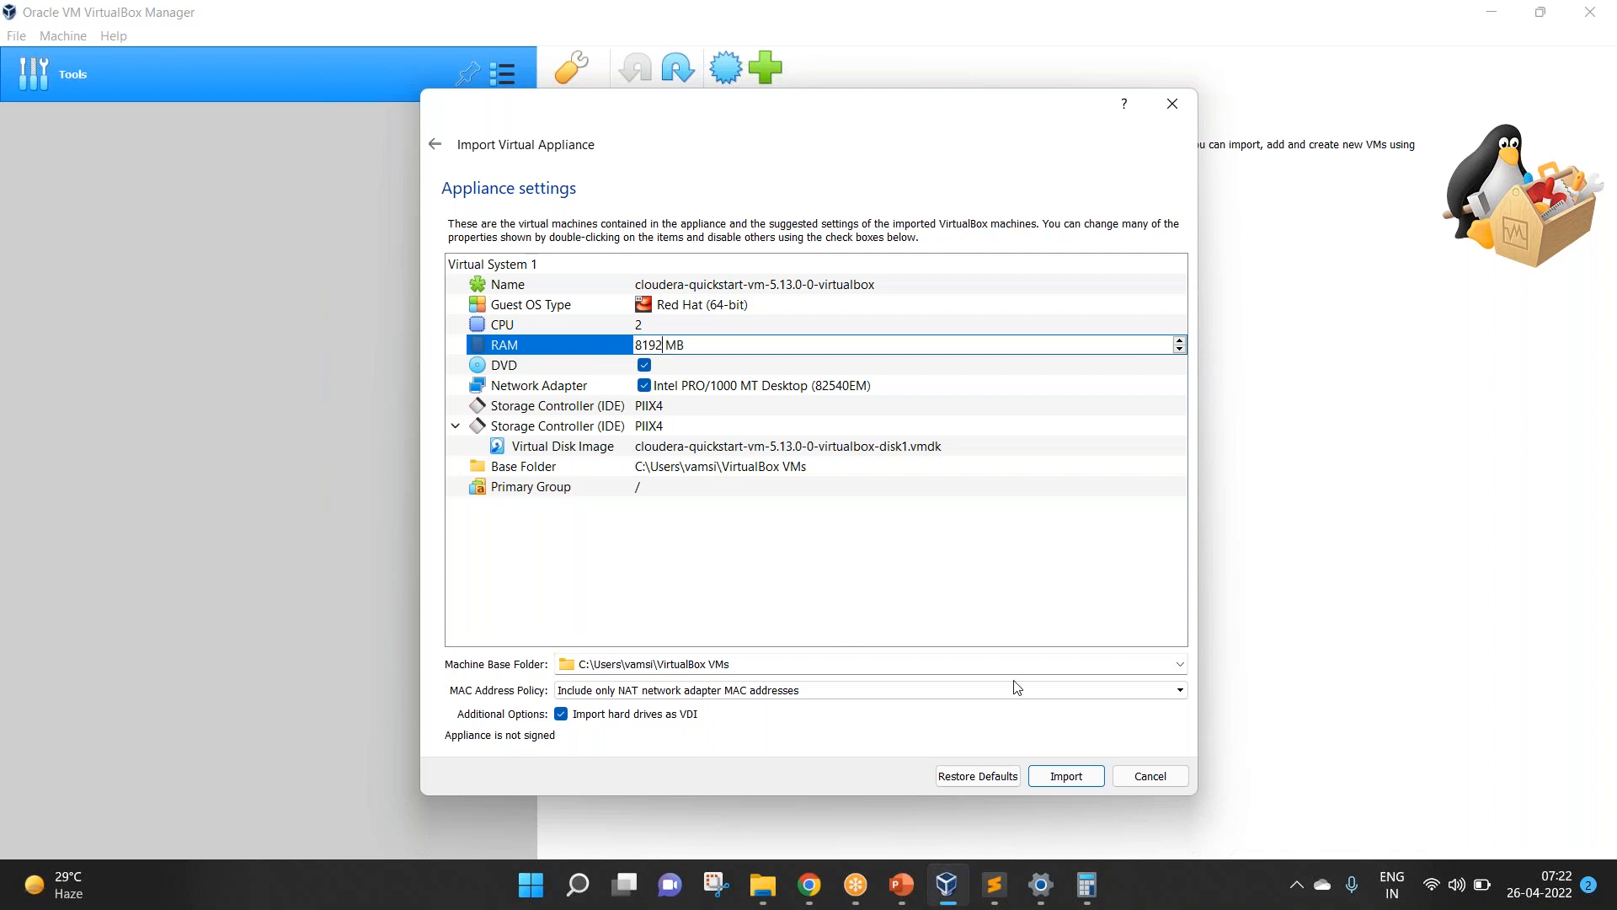
pyautogui.click(1070, 777)
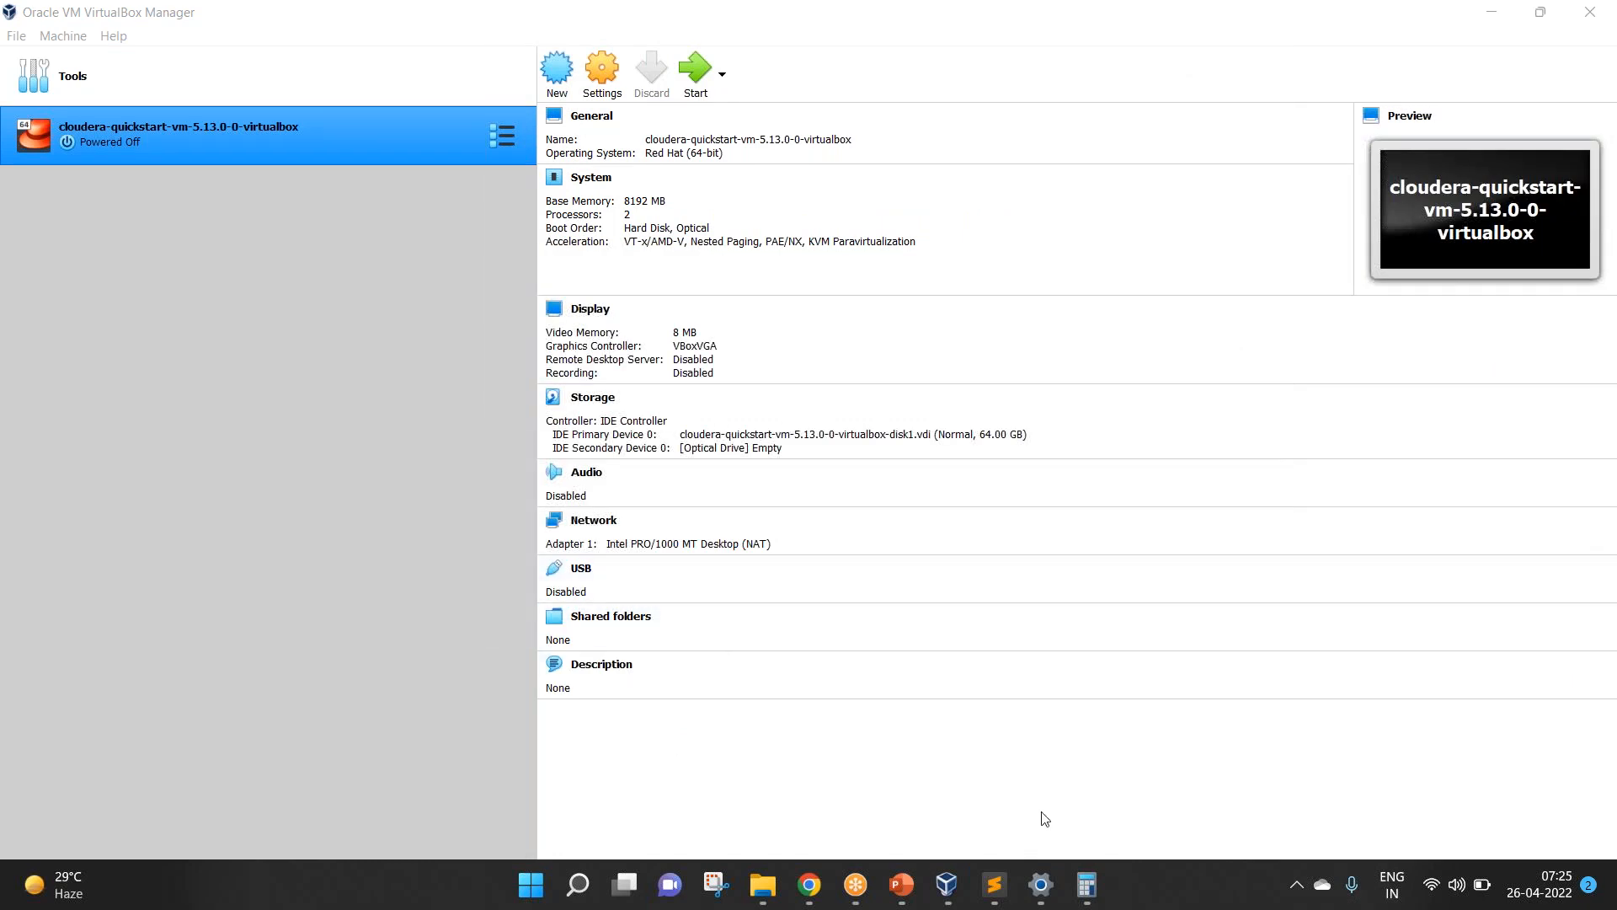
# Step: Switch to the PowerPoint slideshow and review the slides on importing, starting and the welcome screen of the Cloudera Quick start VM
pyautogui.moveTo(901, 903)
pyautogui.click(970, 829)
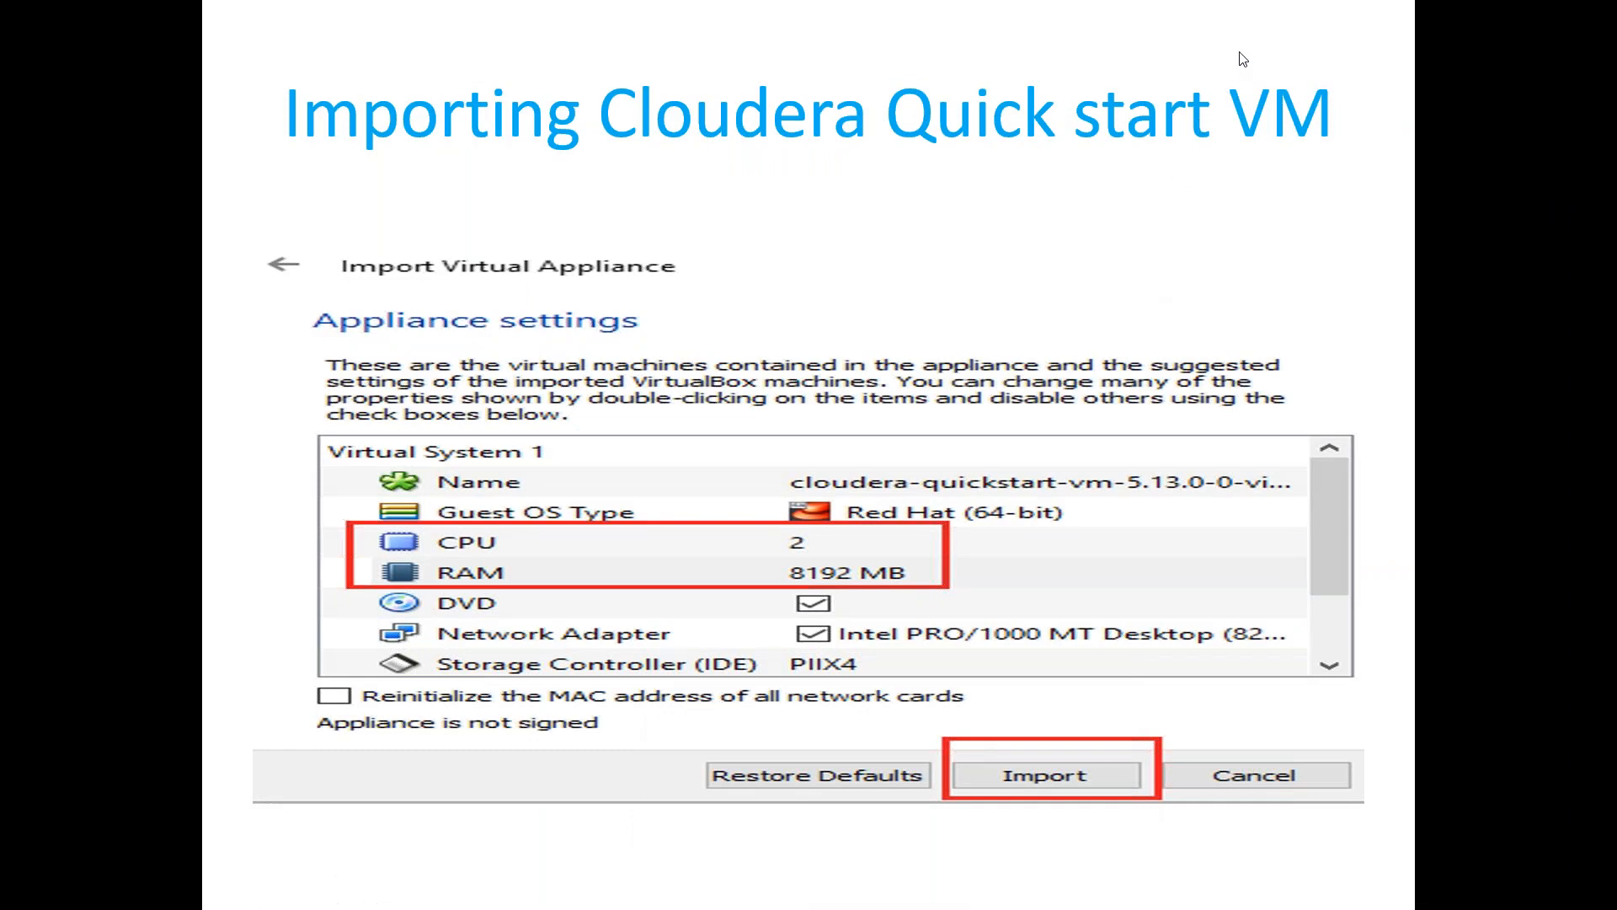
pyautogui.click(854, 429)
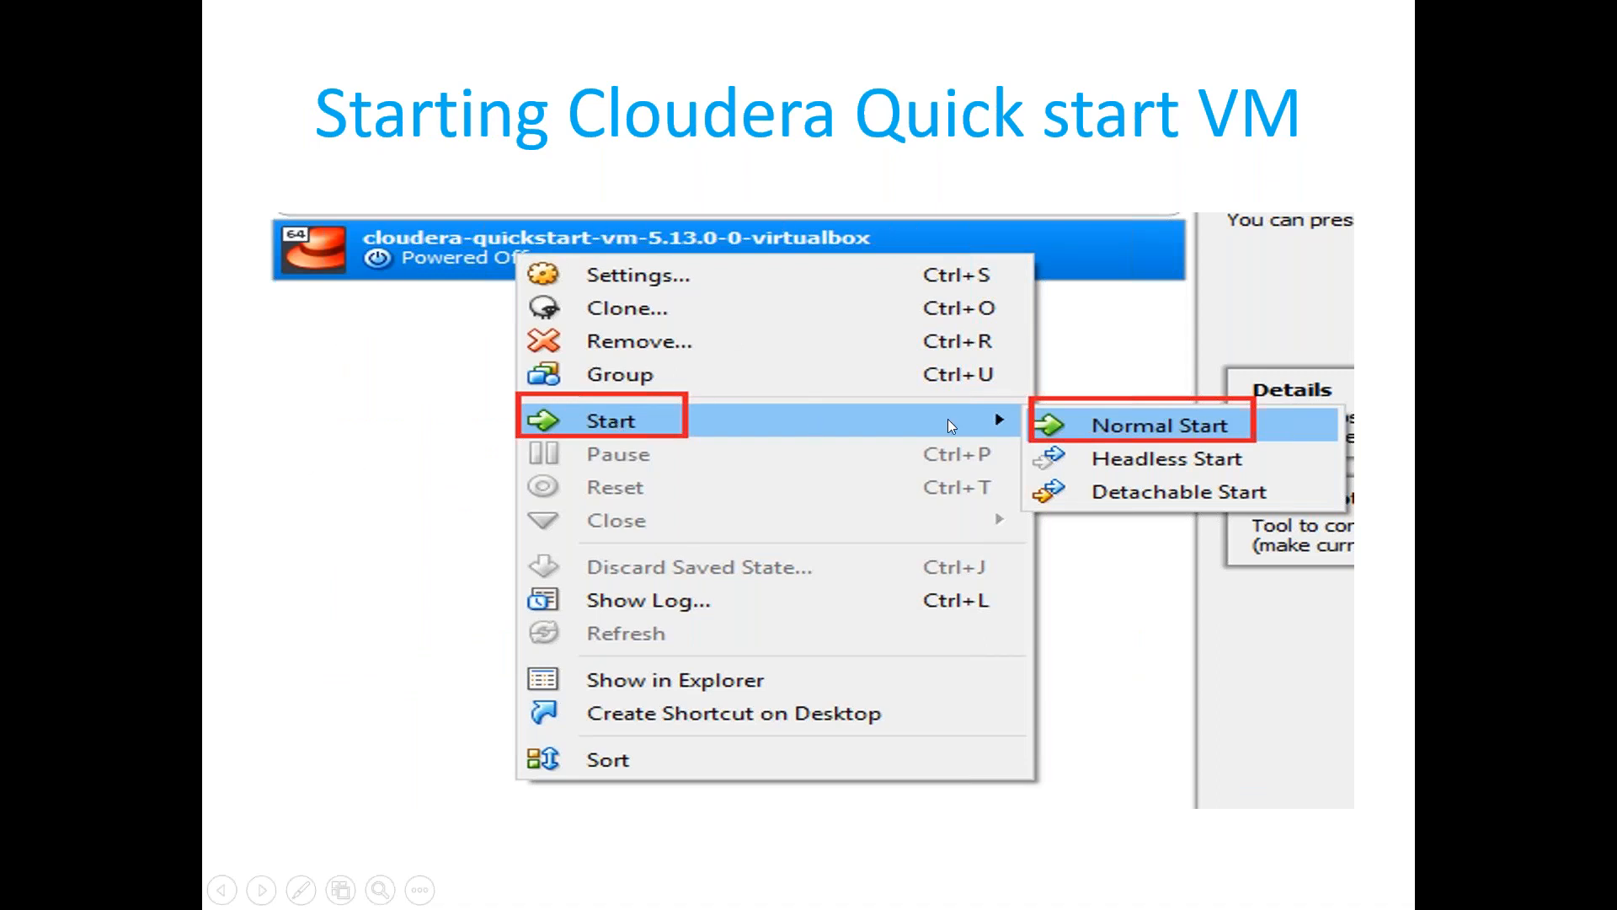
pyautogui.click(1085, 426)
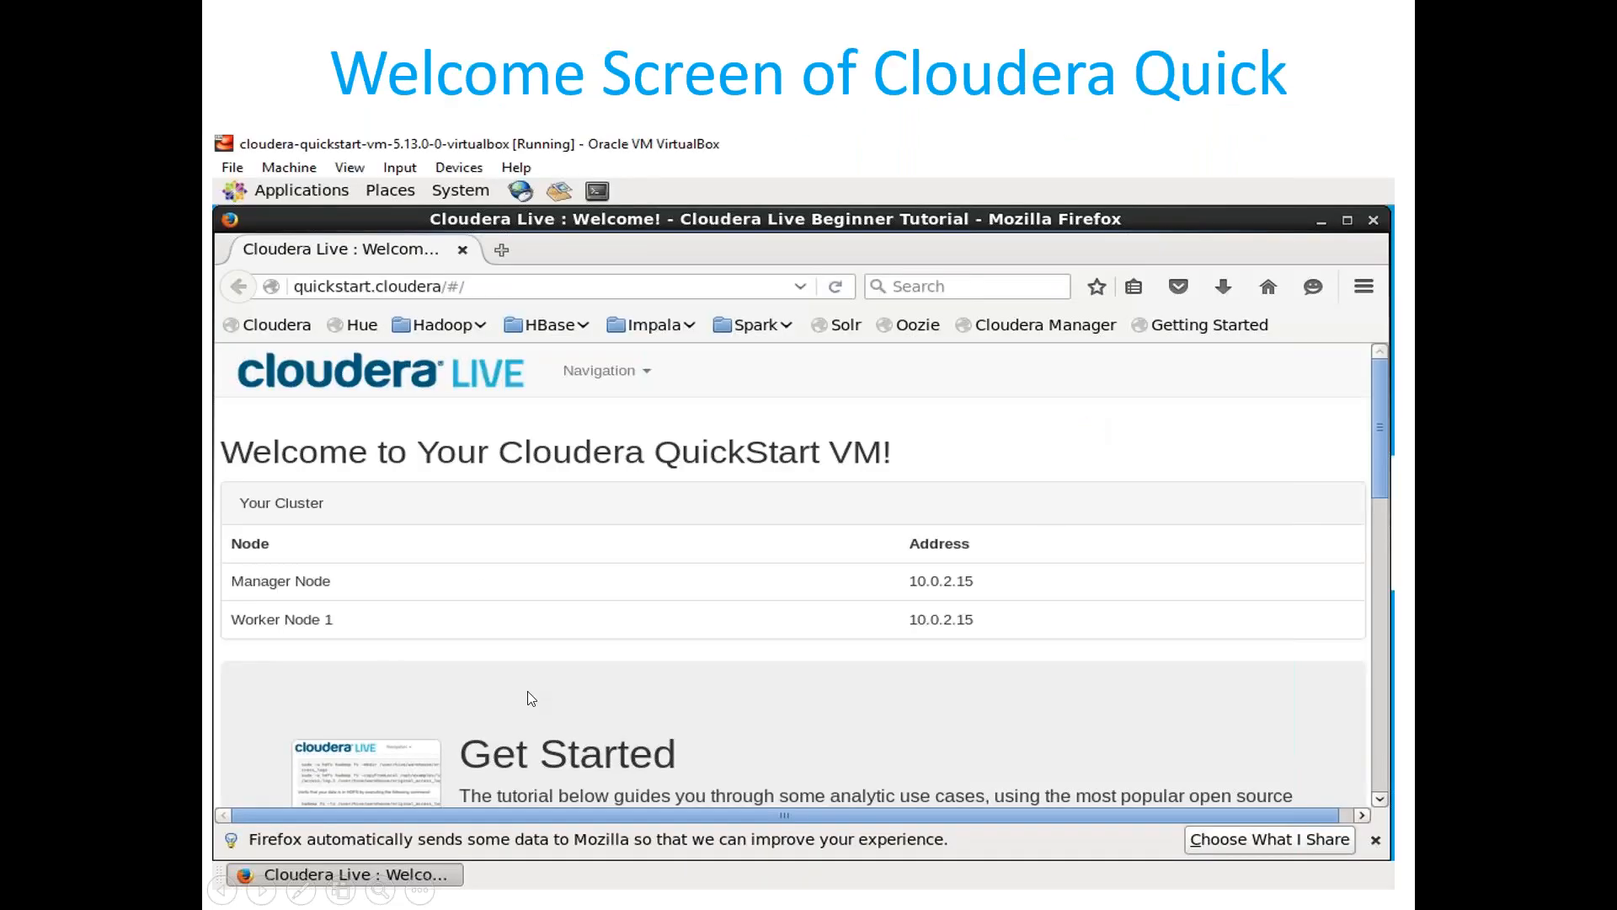
# Step: Return to VirtualBox, launch the cloudera-quickstart-vm-5.13.0-0-virtualbox machine with Normal Start, and maximize its window
pyautogui.hotkey('alt', 'Tab')
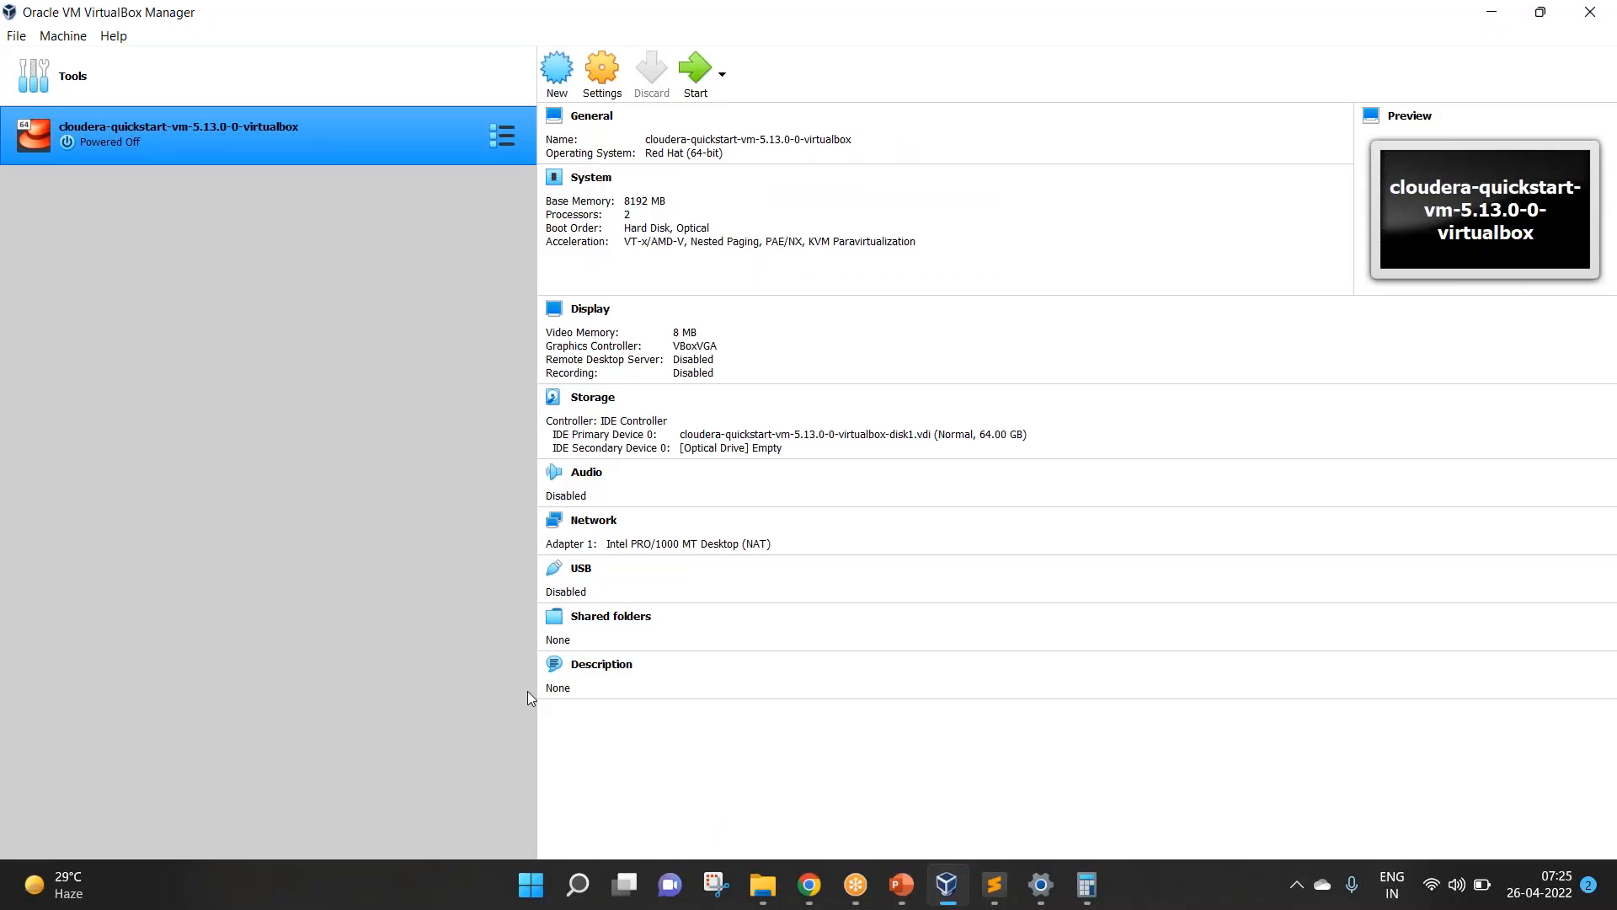
pyautogui.rightClick(157, 145)
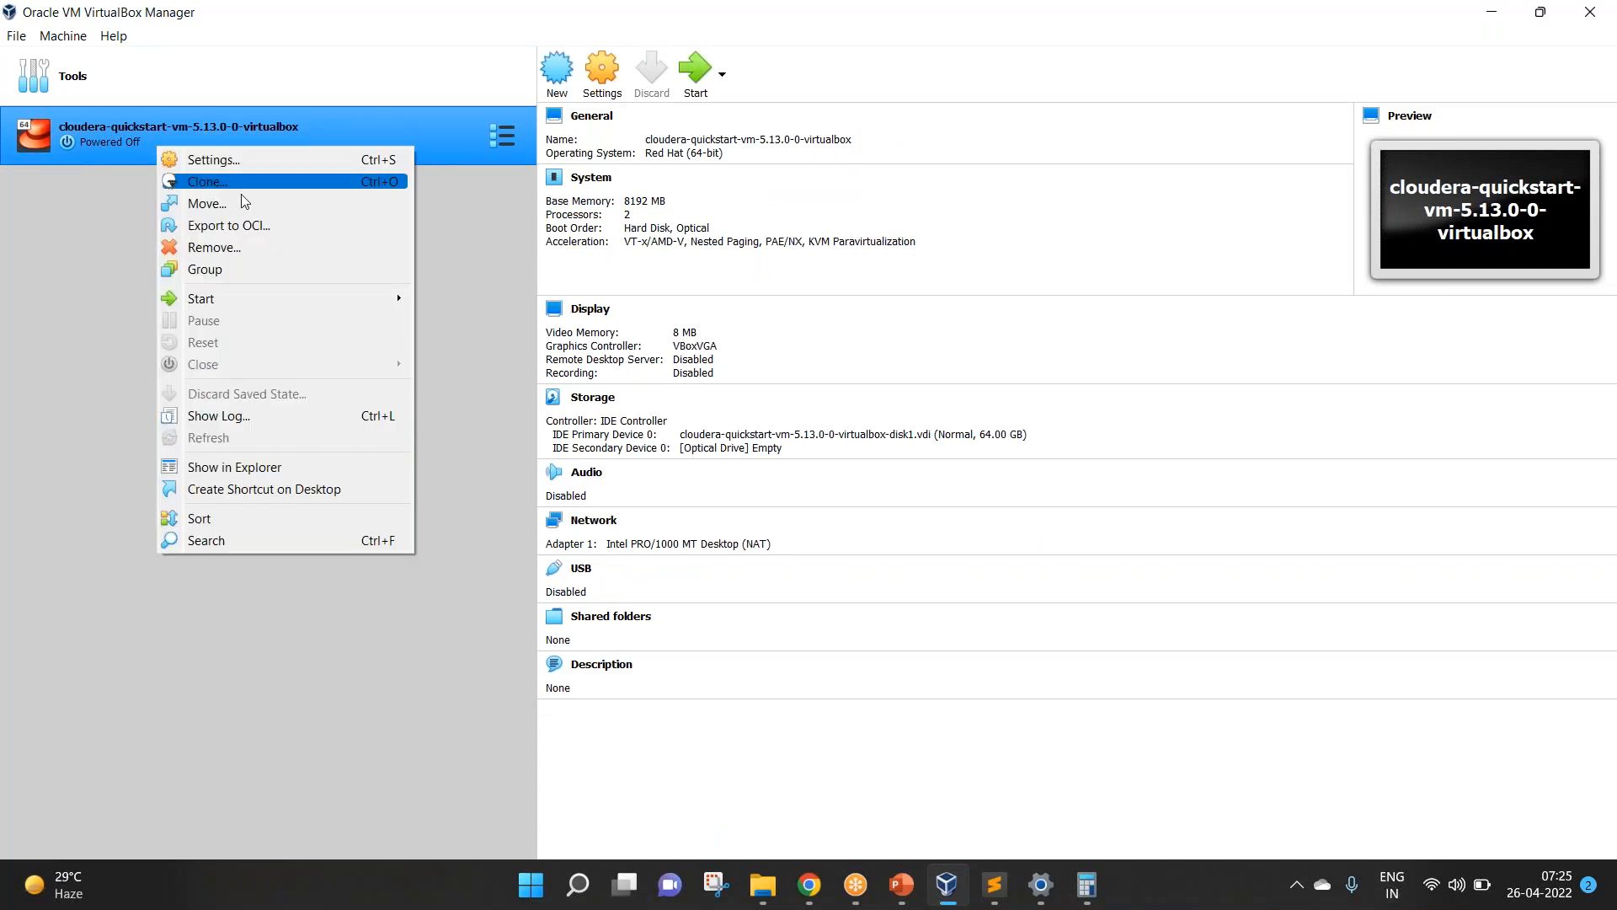
pyautogui.moveTo(266, 307)
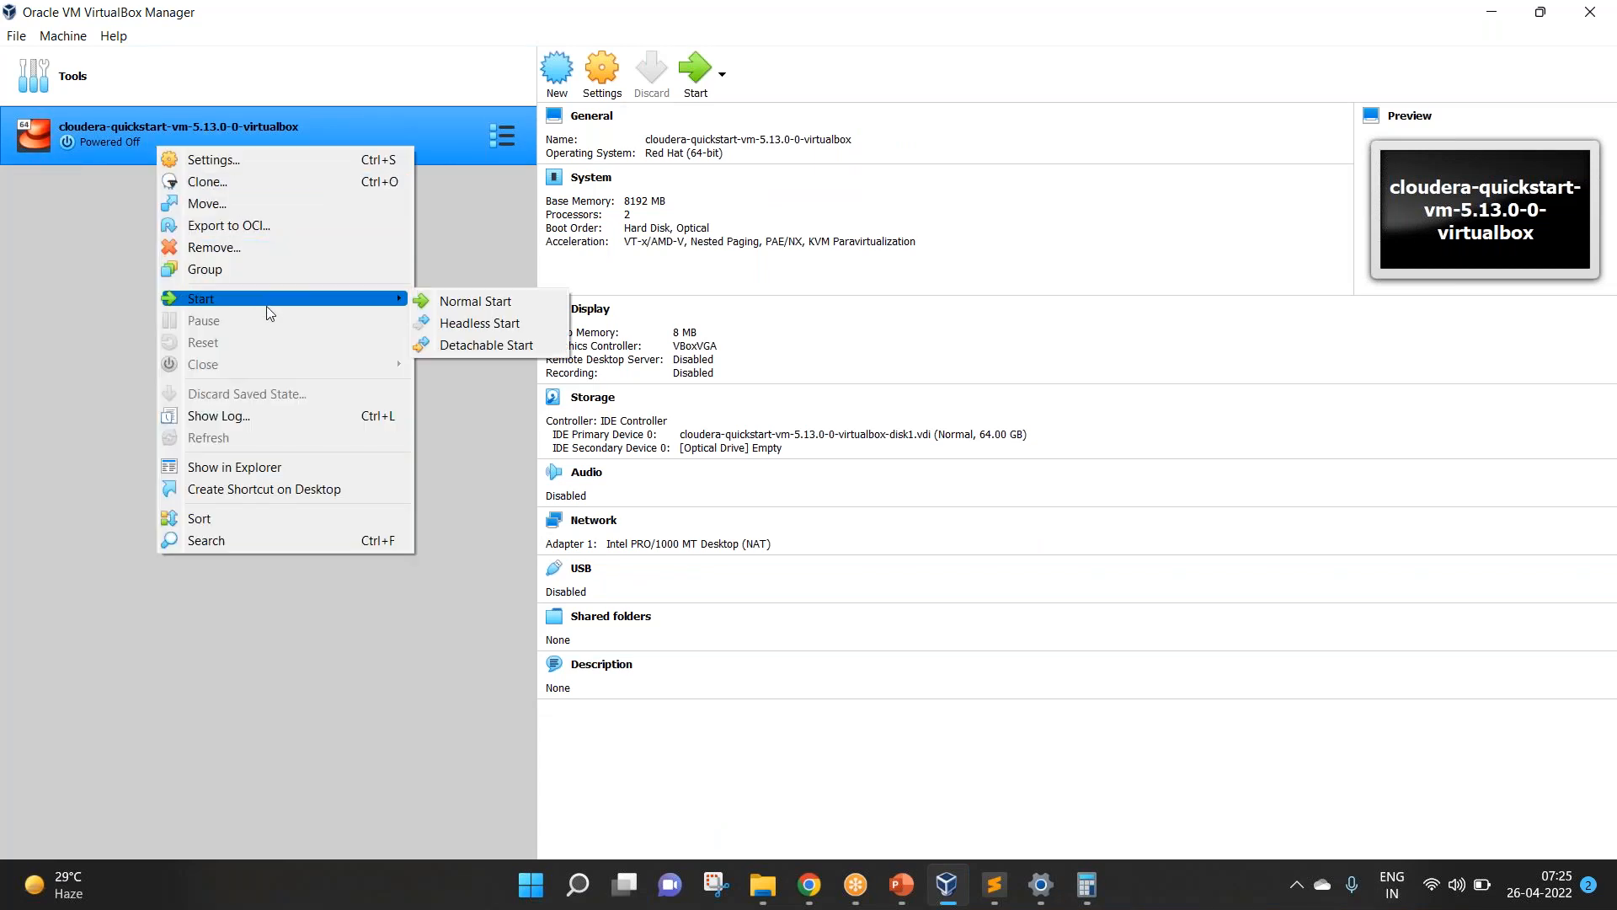
pyautogui.click(507, 305)
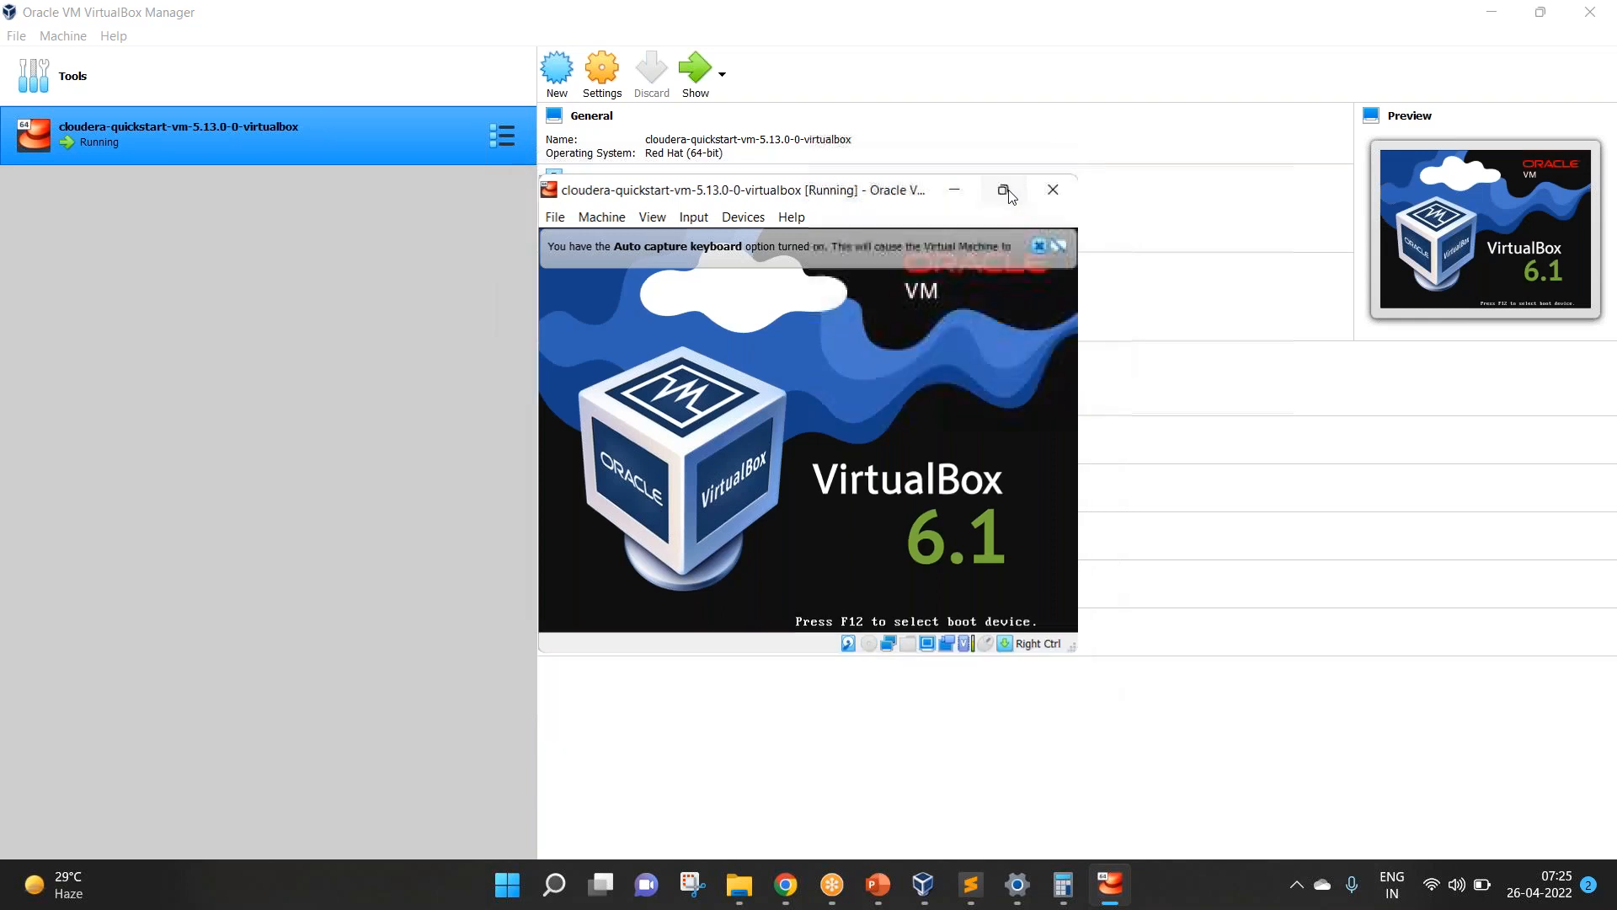
pyautogui.click(1004, 191)
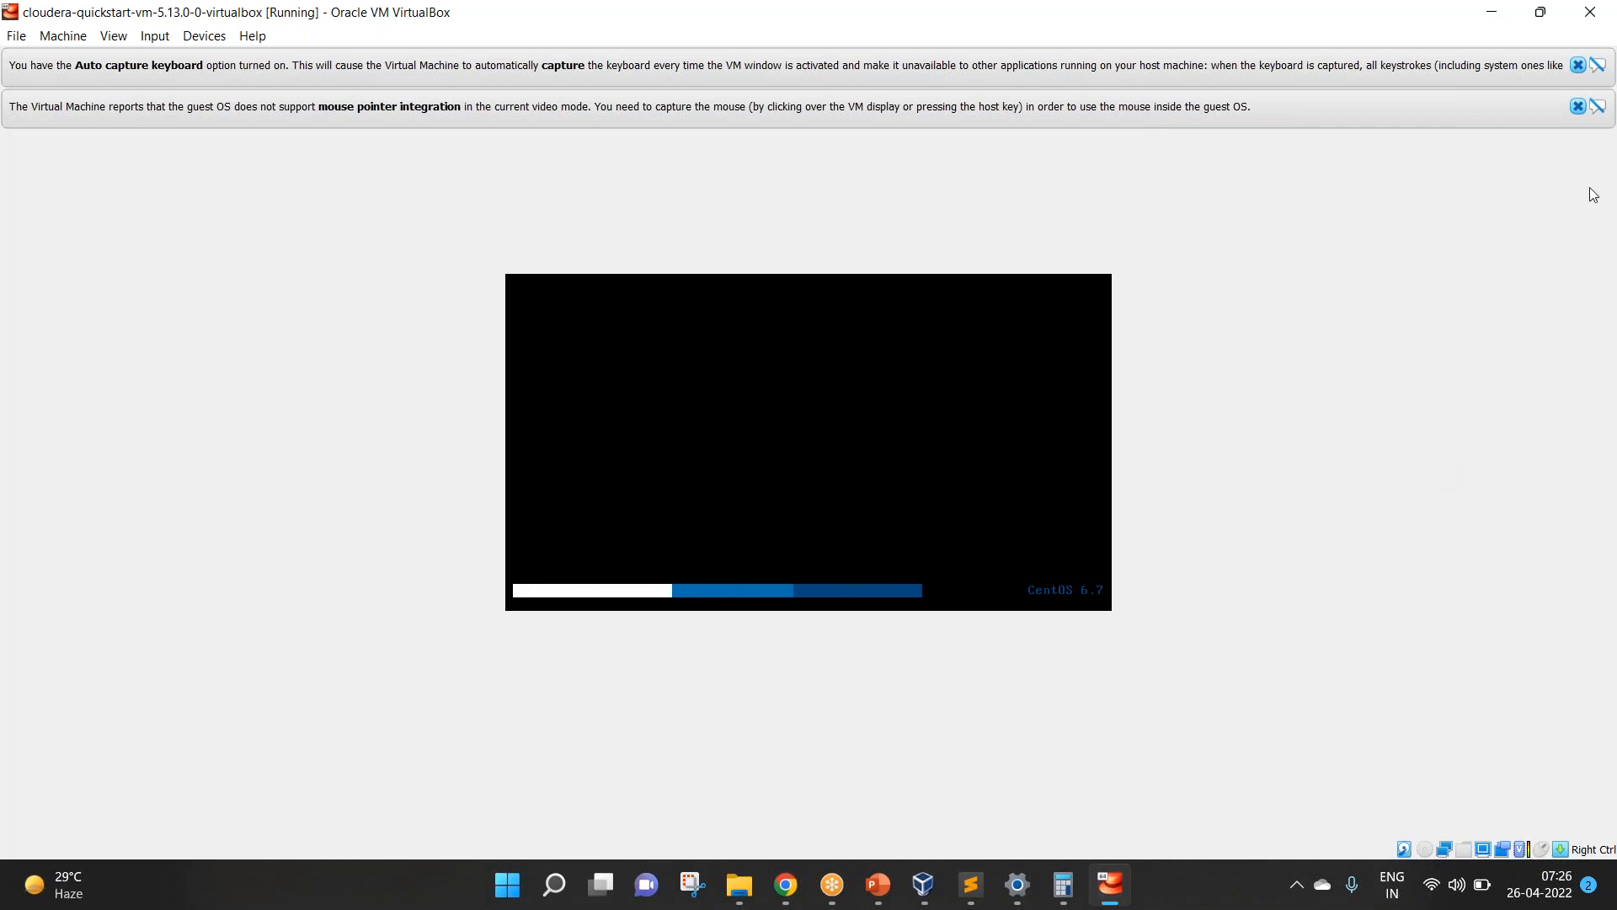
# Step: Draw an arrow beneath the CentOS boot progress bar with the pen and clear the markup
pyautogui.click(1539, 17)
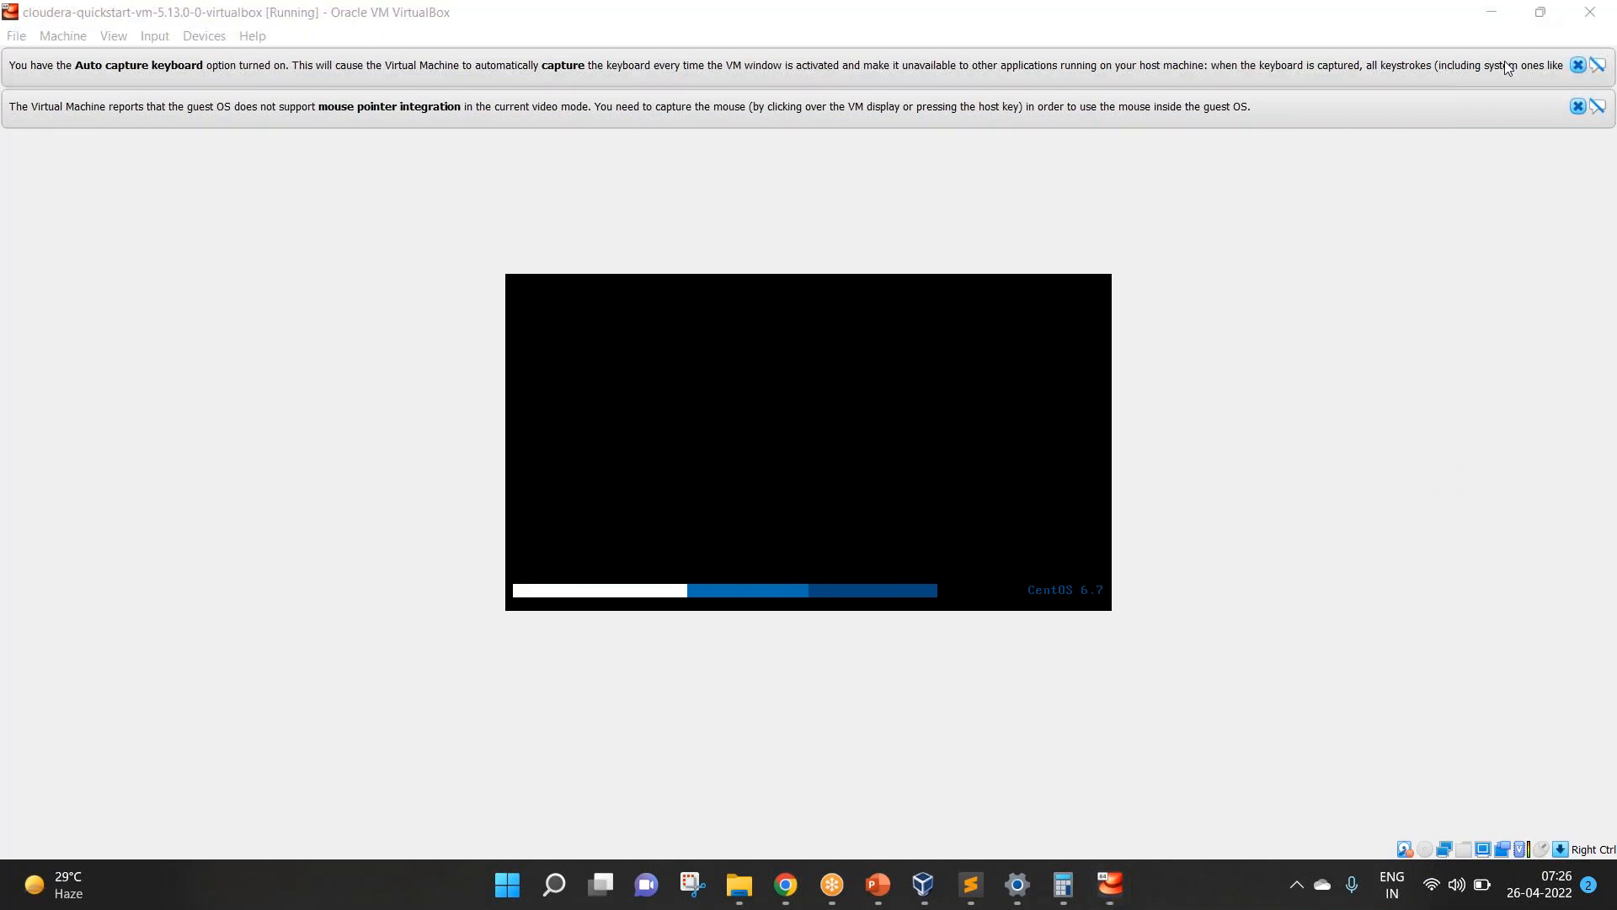
pyautogui.moveTo(520, 644)
pyautogui.mouseDown()
pyautogui.moveTo(1049, 634)
pyautogui.moveTo(1040, 621)
pyautogui.moveTo(1068, 644)
pyautogui.moveTo(1030, 671)
pyautogui.mouseUp()
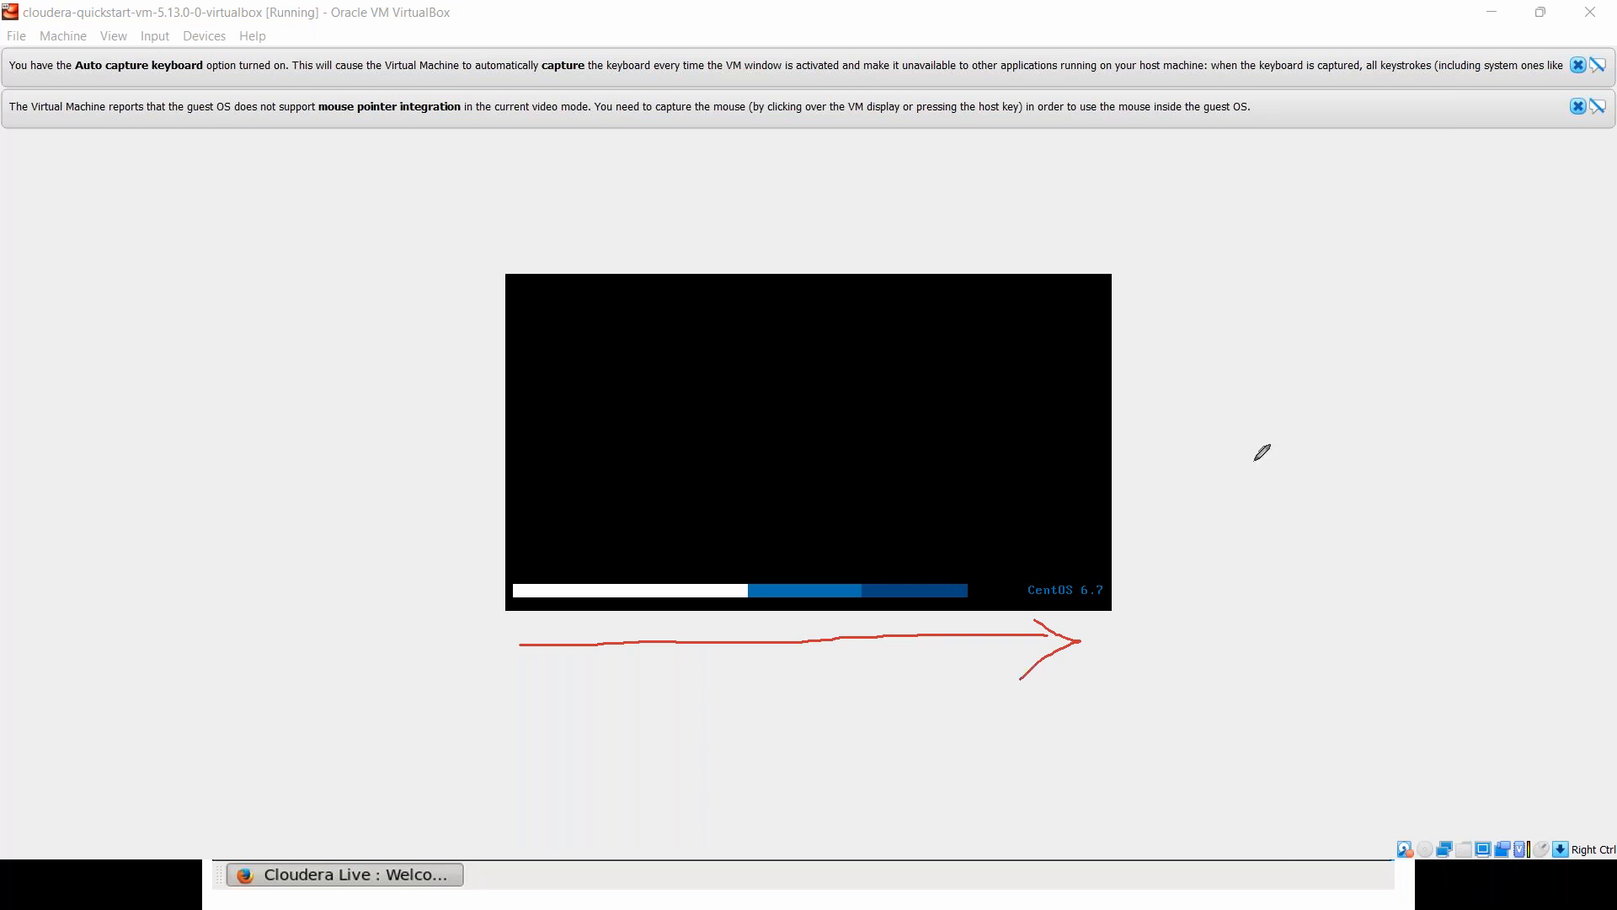
pyautogui.click(1421, 498)
pyautogui.press('Escape')
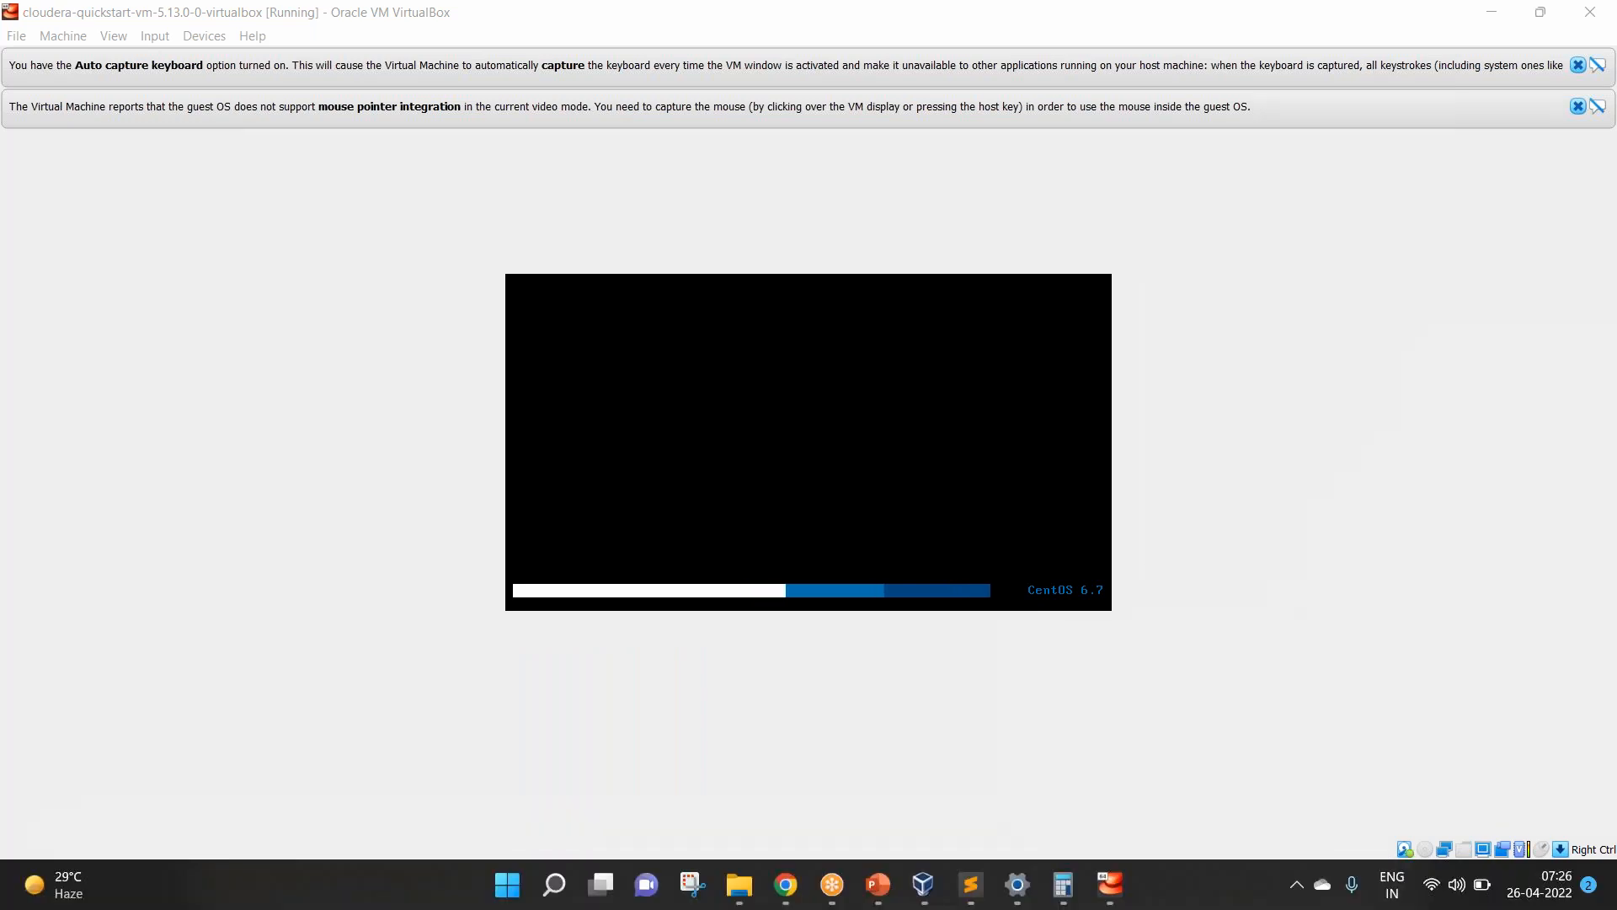
pyautogui.click(1428, 384)
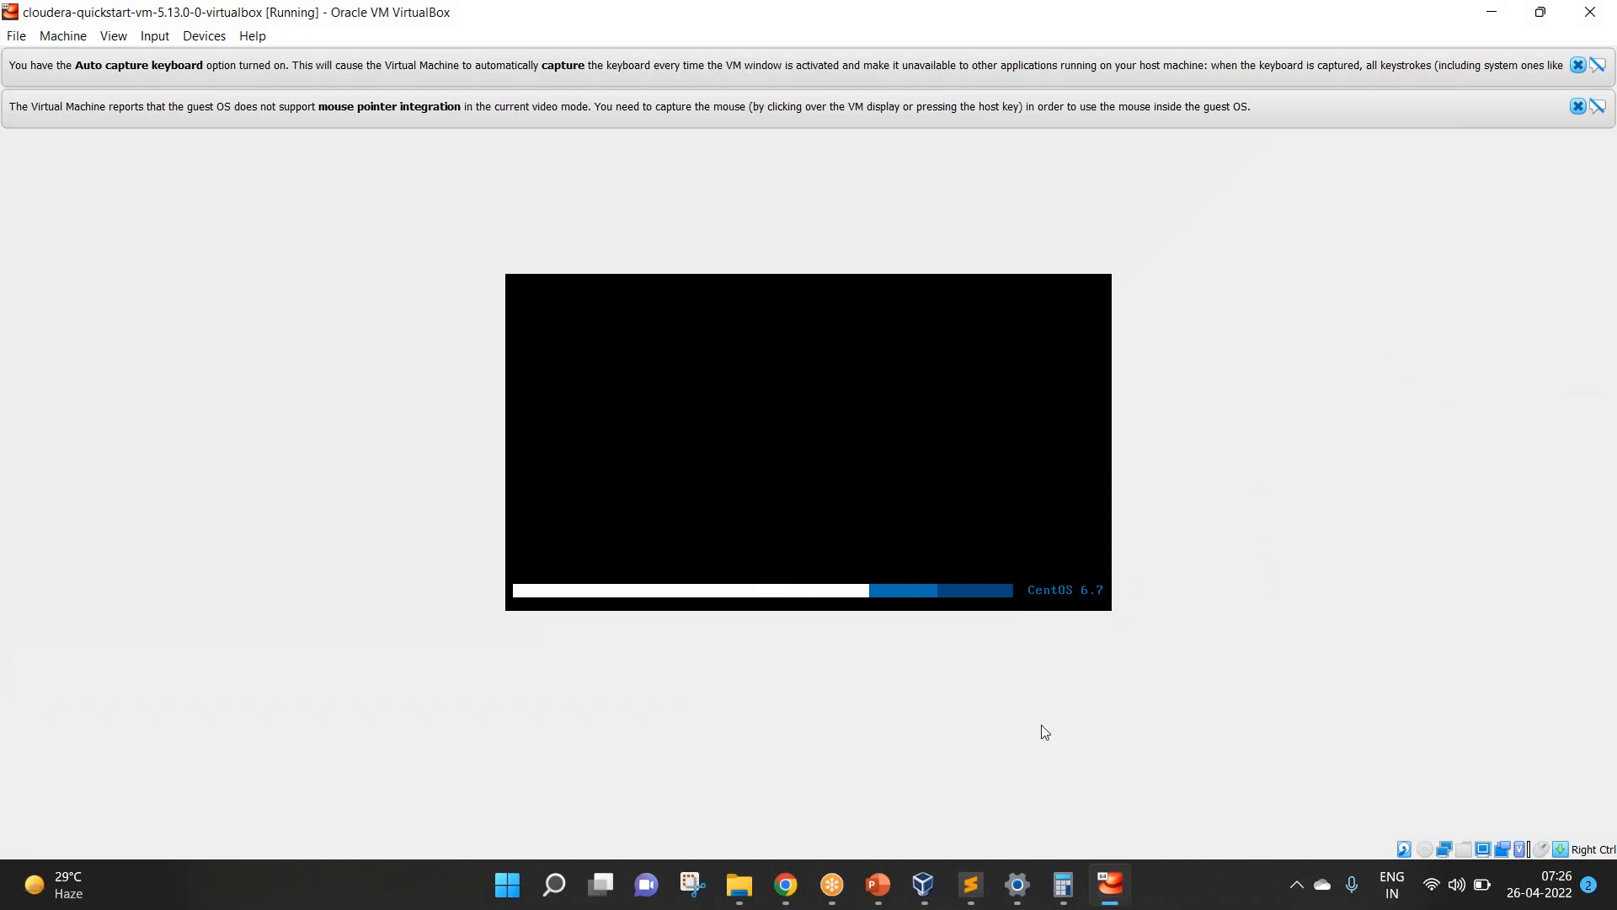
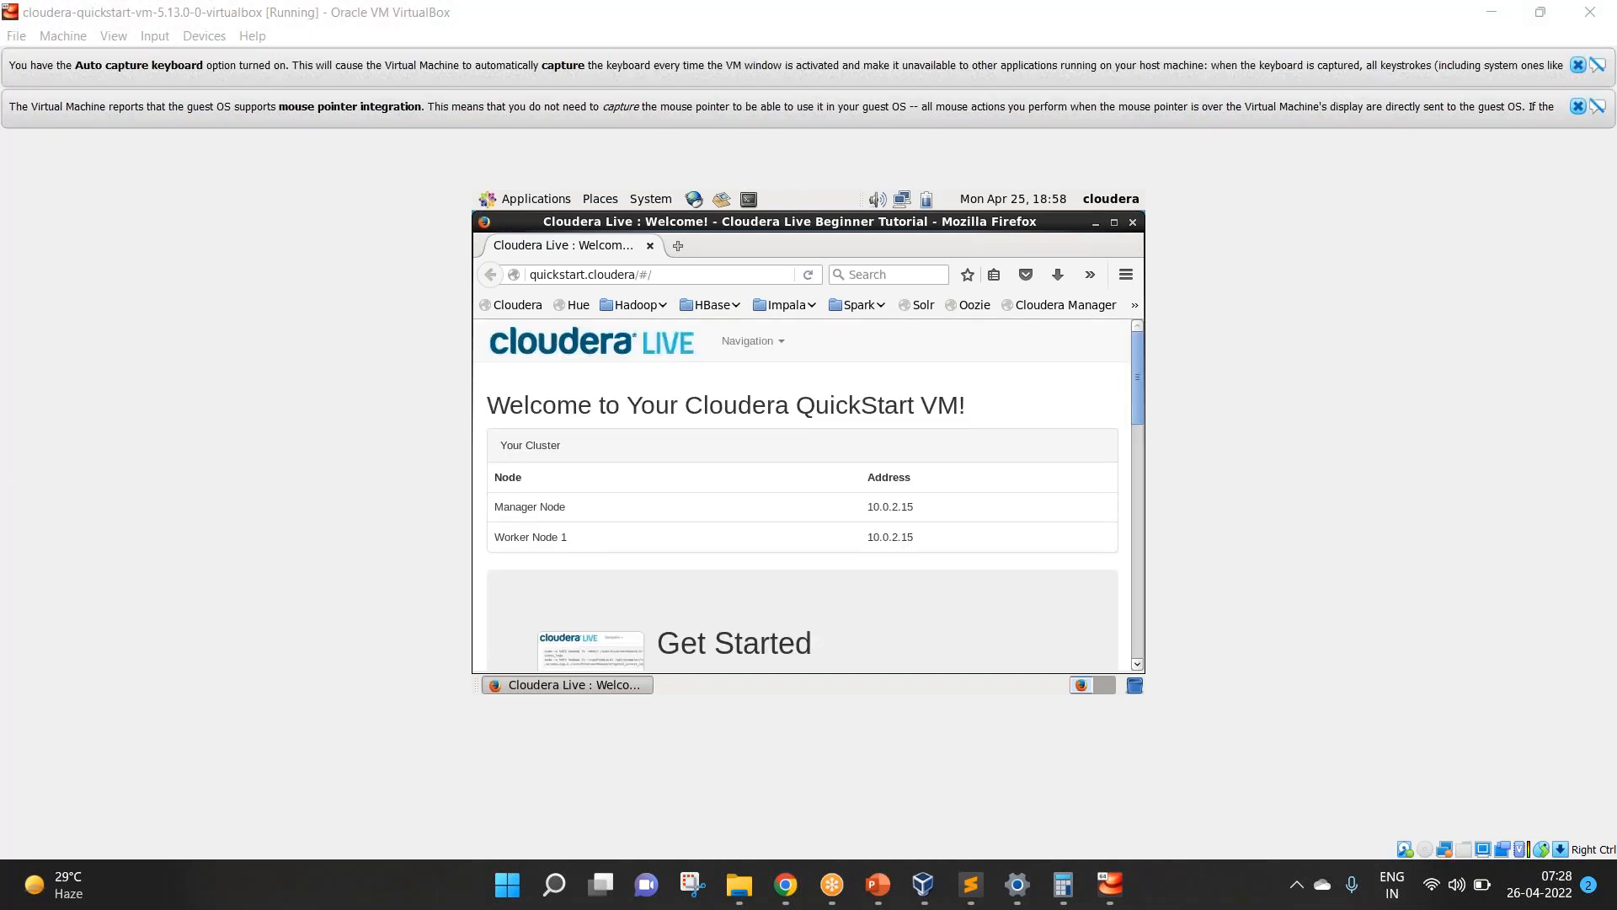
# Step: Switch to the PowerPoint slideshow to check the Cloudera welcome screen slide, and return to the virtual machine
pyautogui.moveTo(878, 885)
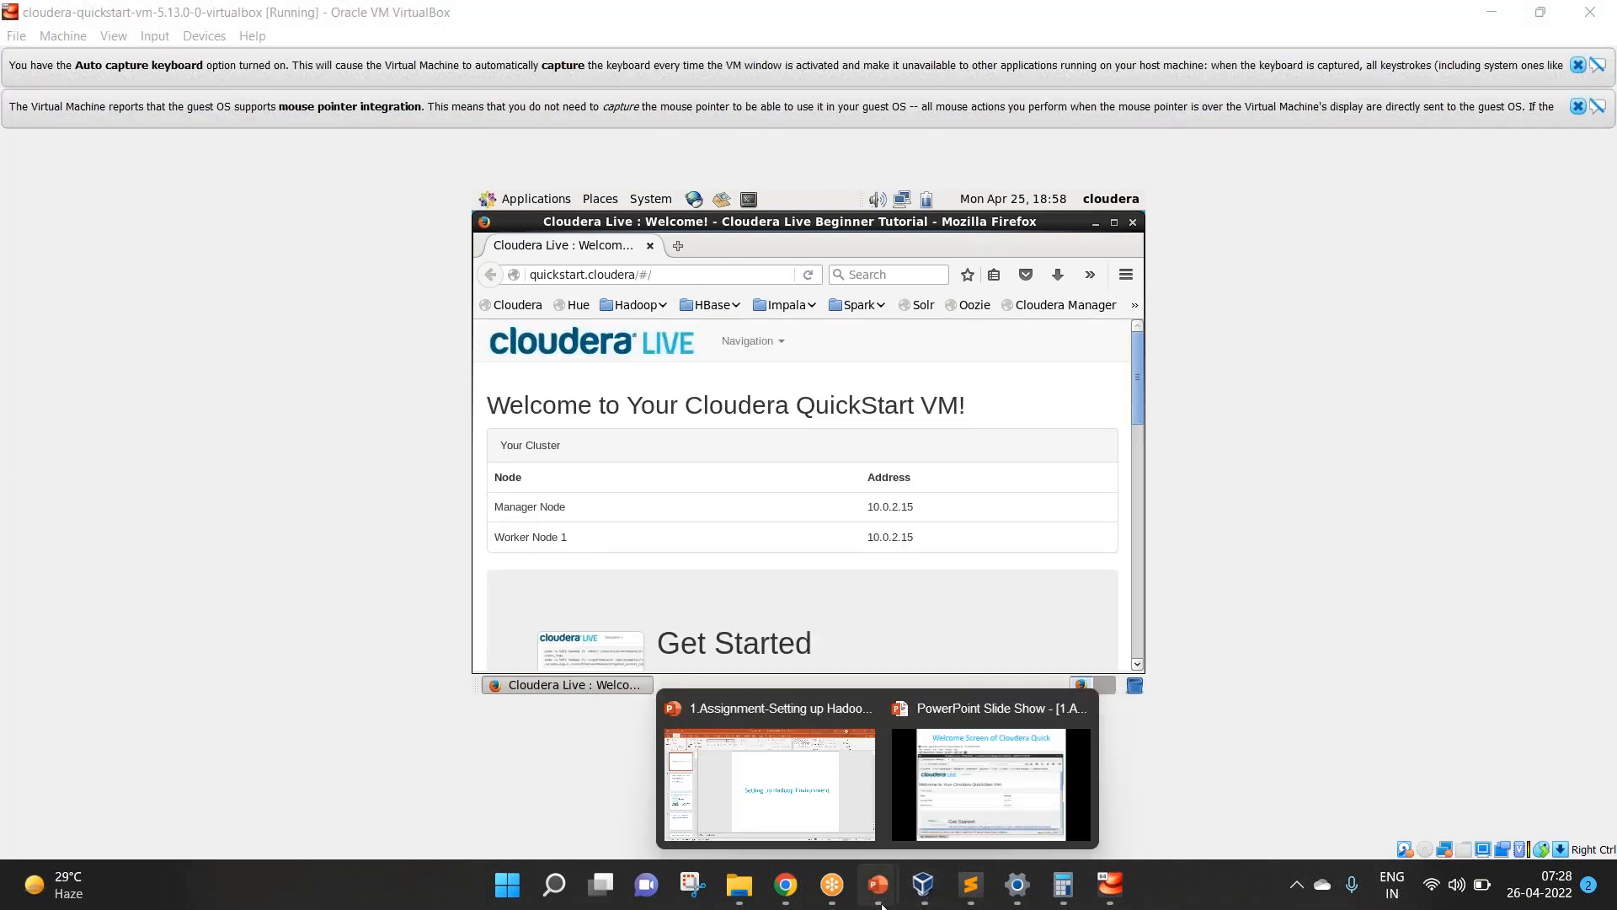
pyautogui.click(969, 824)
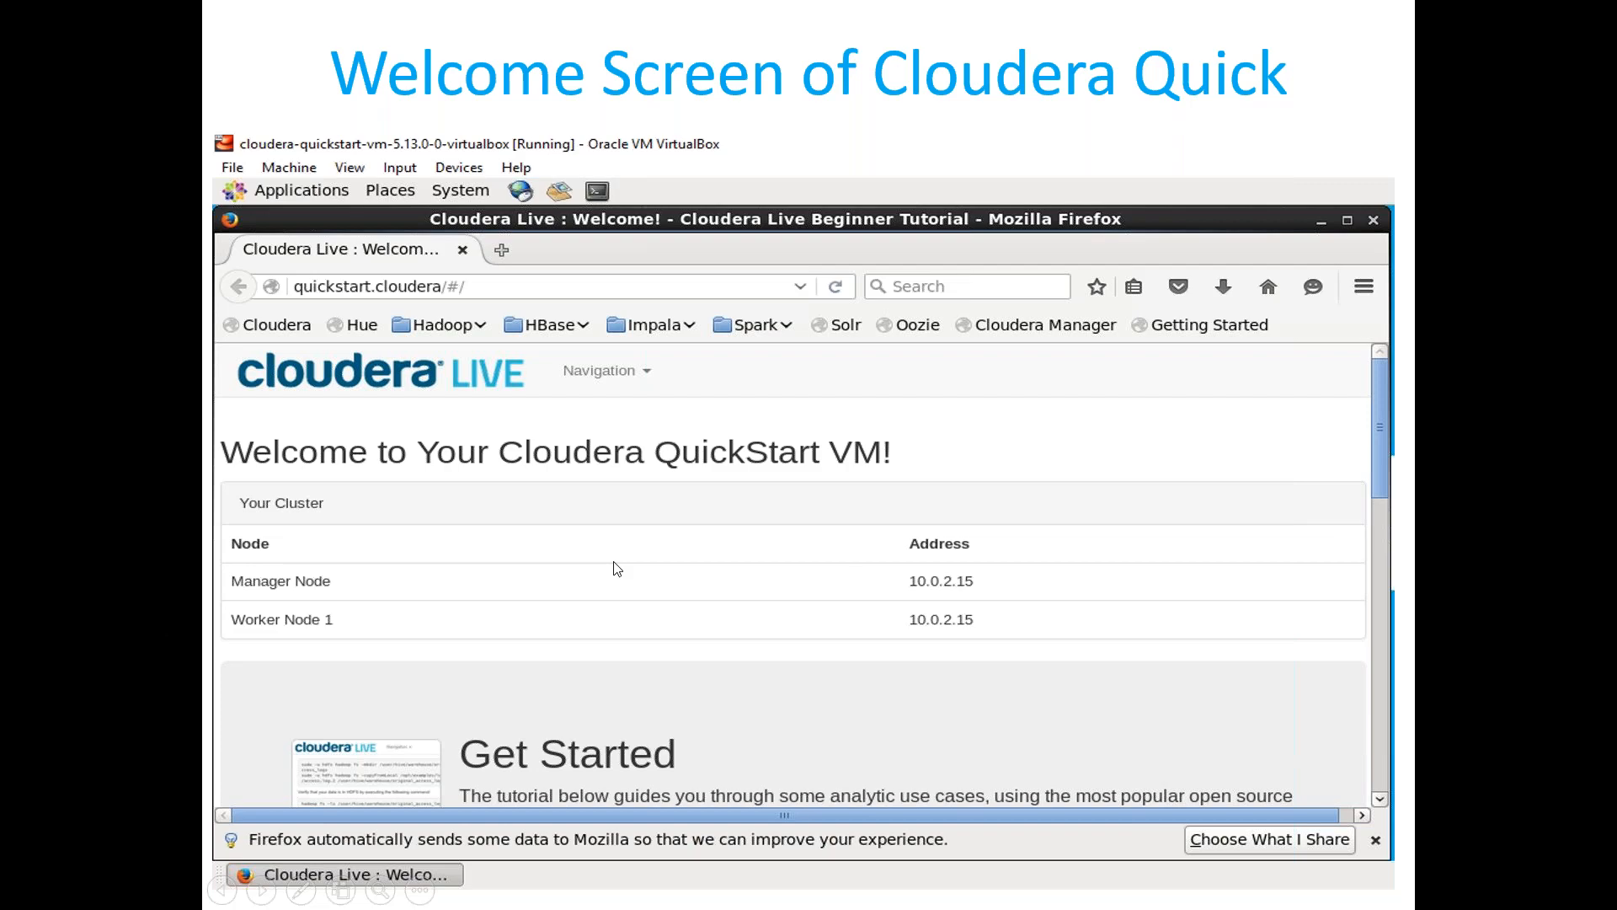
pyautogui.hotkey('alt', 'Tab')
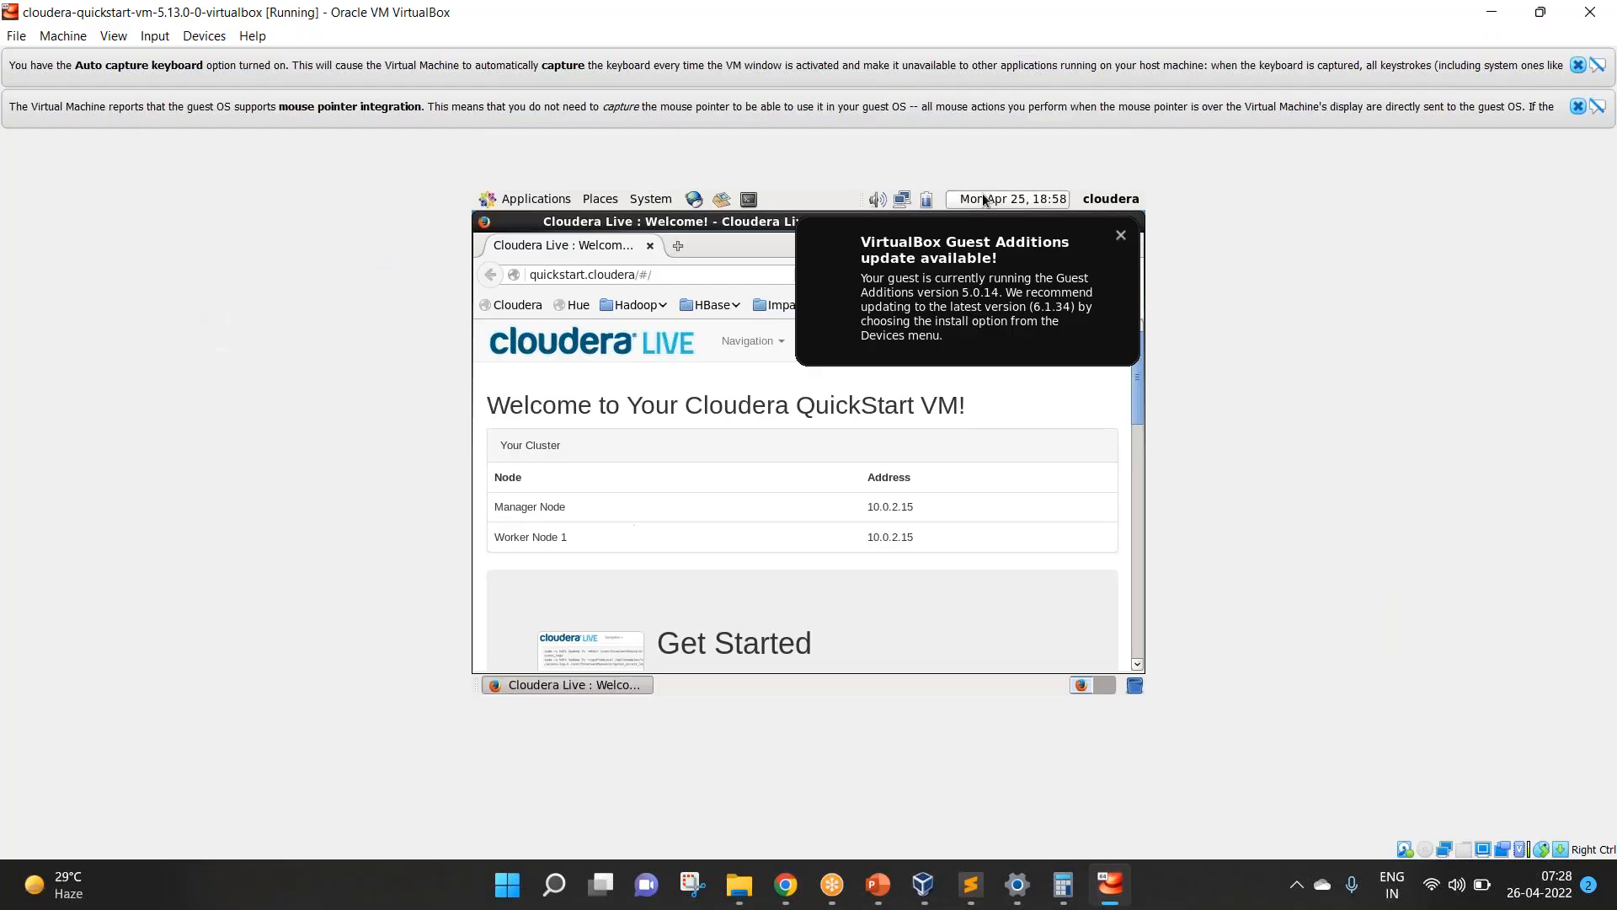
# Step: Dismiss the Guest Additions update notice and scale Virtual Screen 1 to 175%
pyautogui.click(1118, 235)
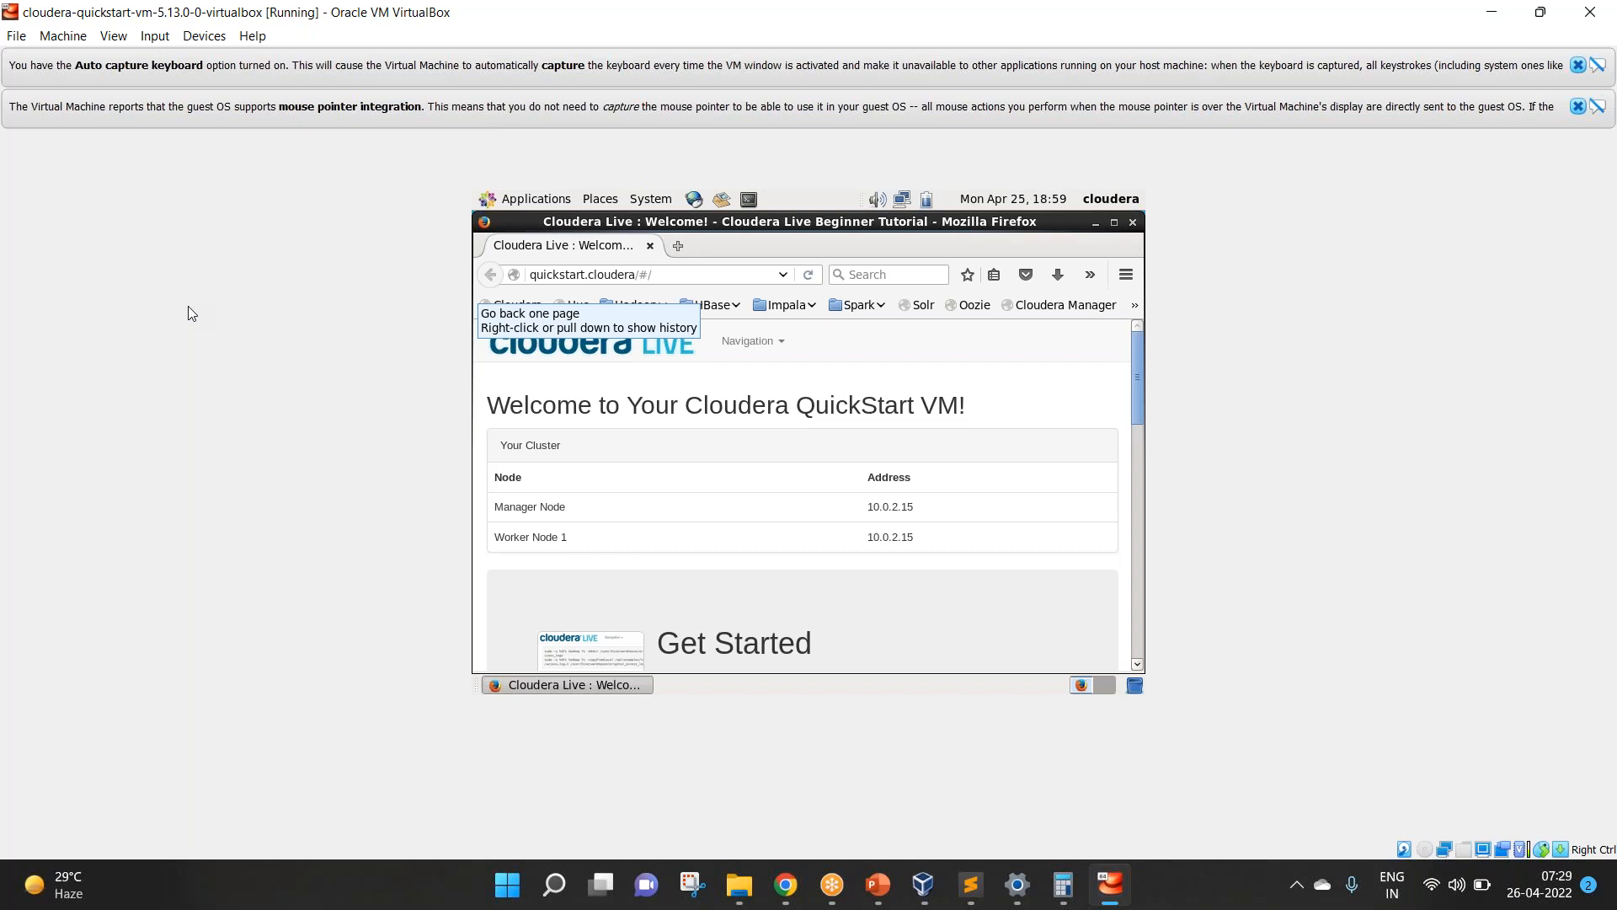
pyautogui.click(114, 37)
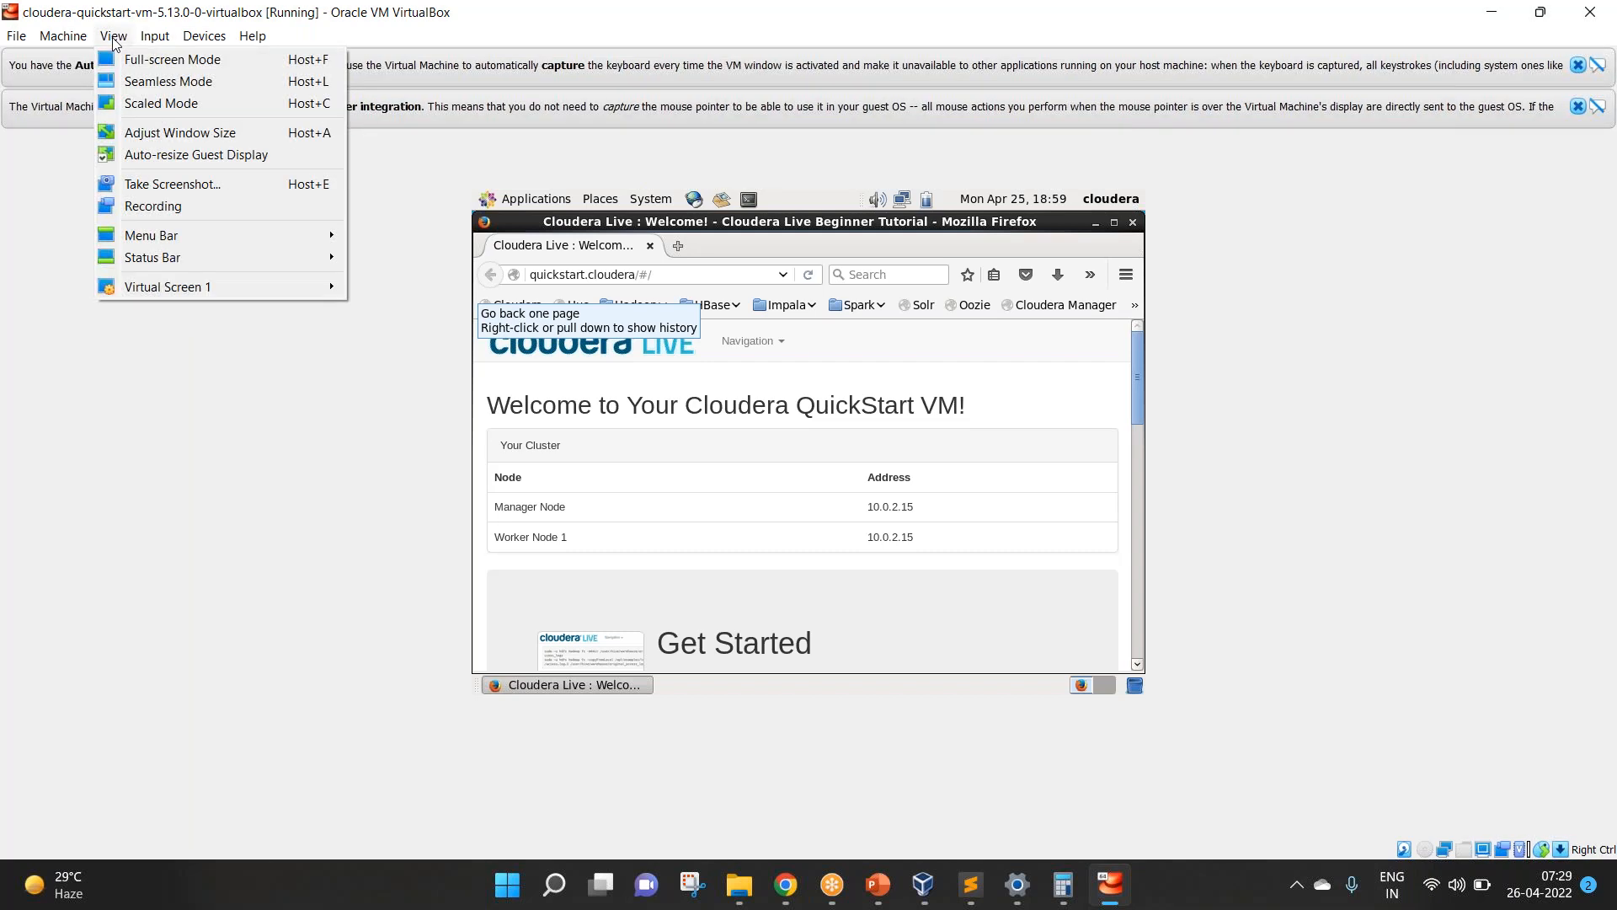
pyautogui.moveTo(177, 287)
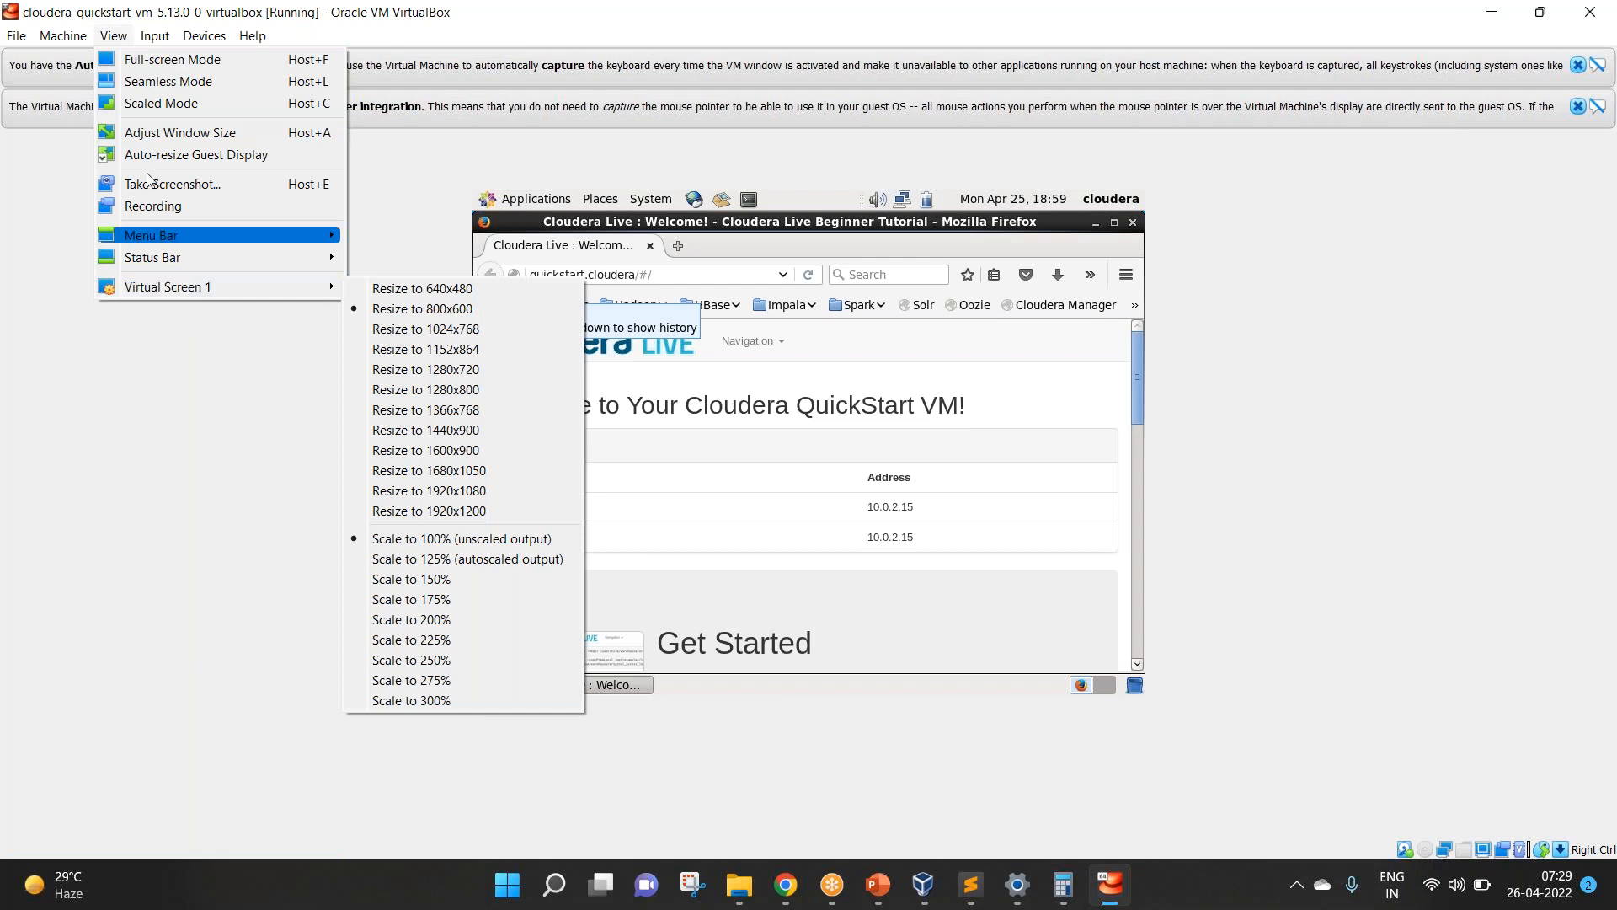
pyautogui.click(114, 37)
pyautogui.click(115, 36)
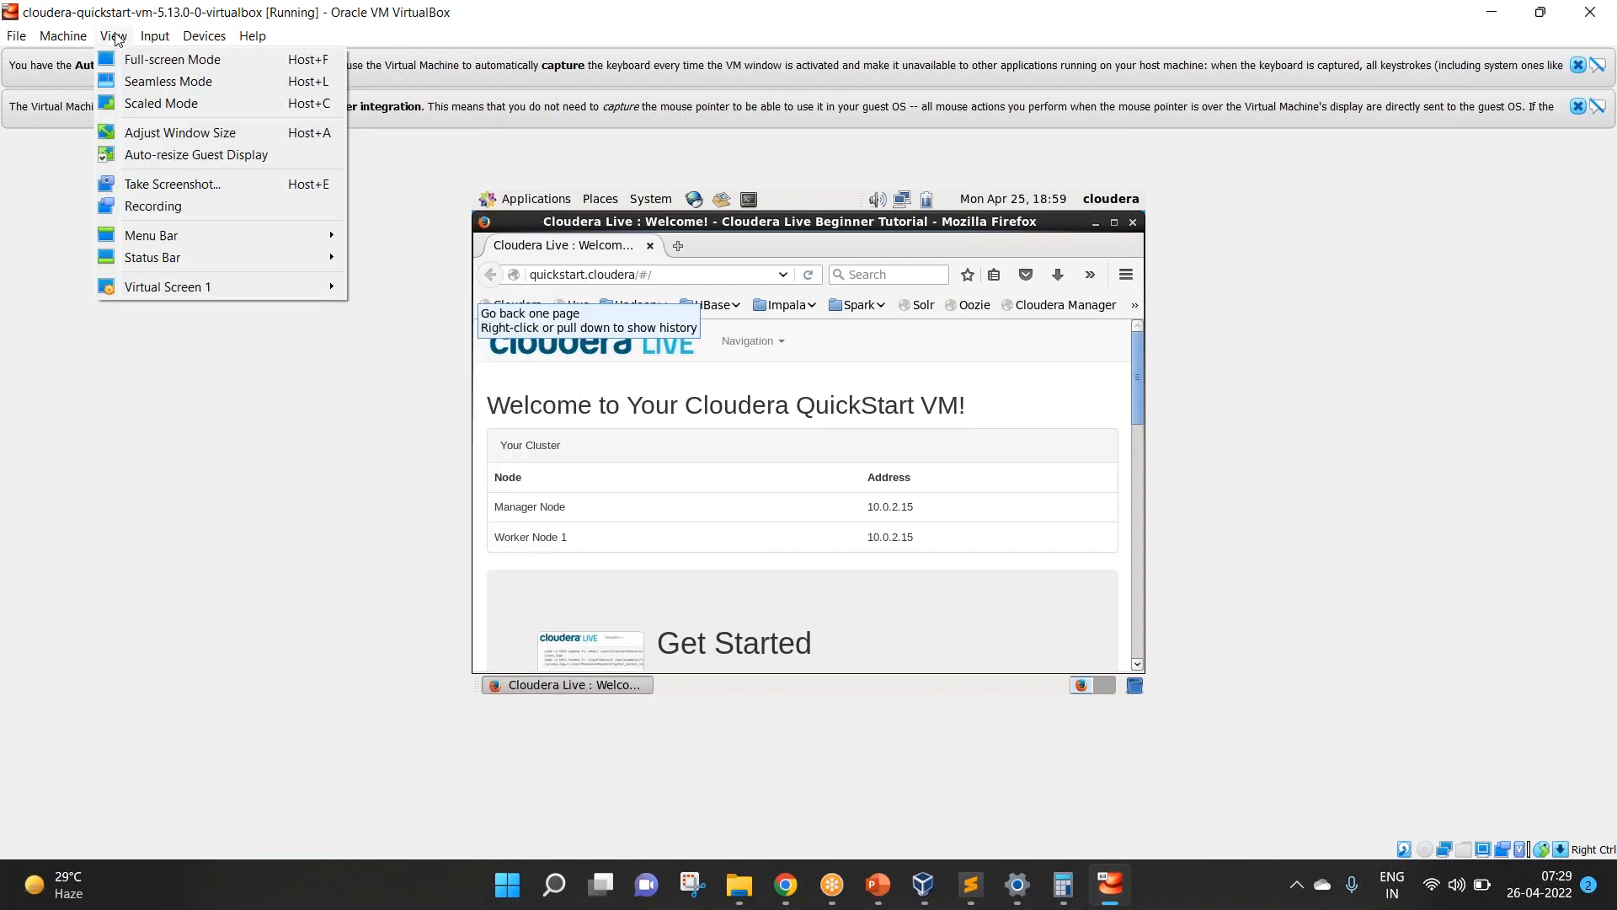
pyautogui.moveTo(200, 297)
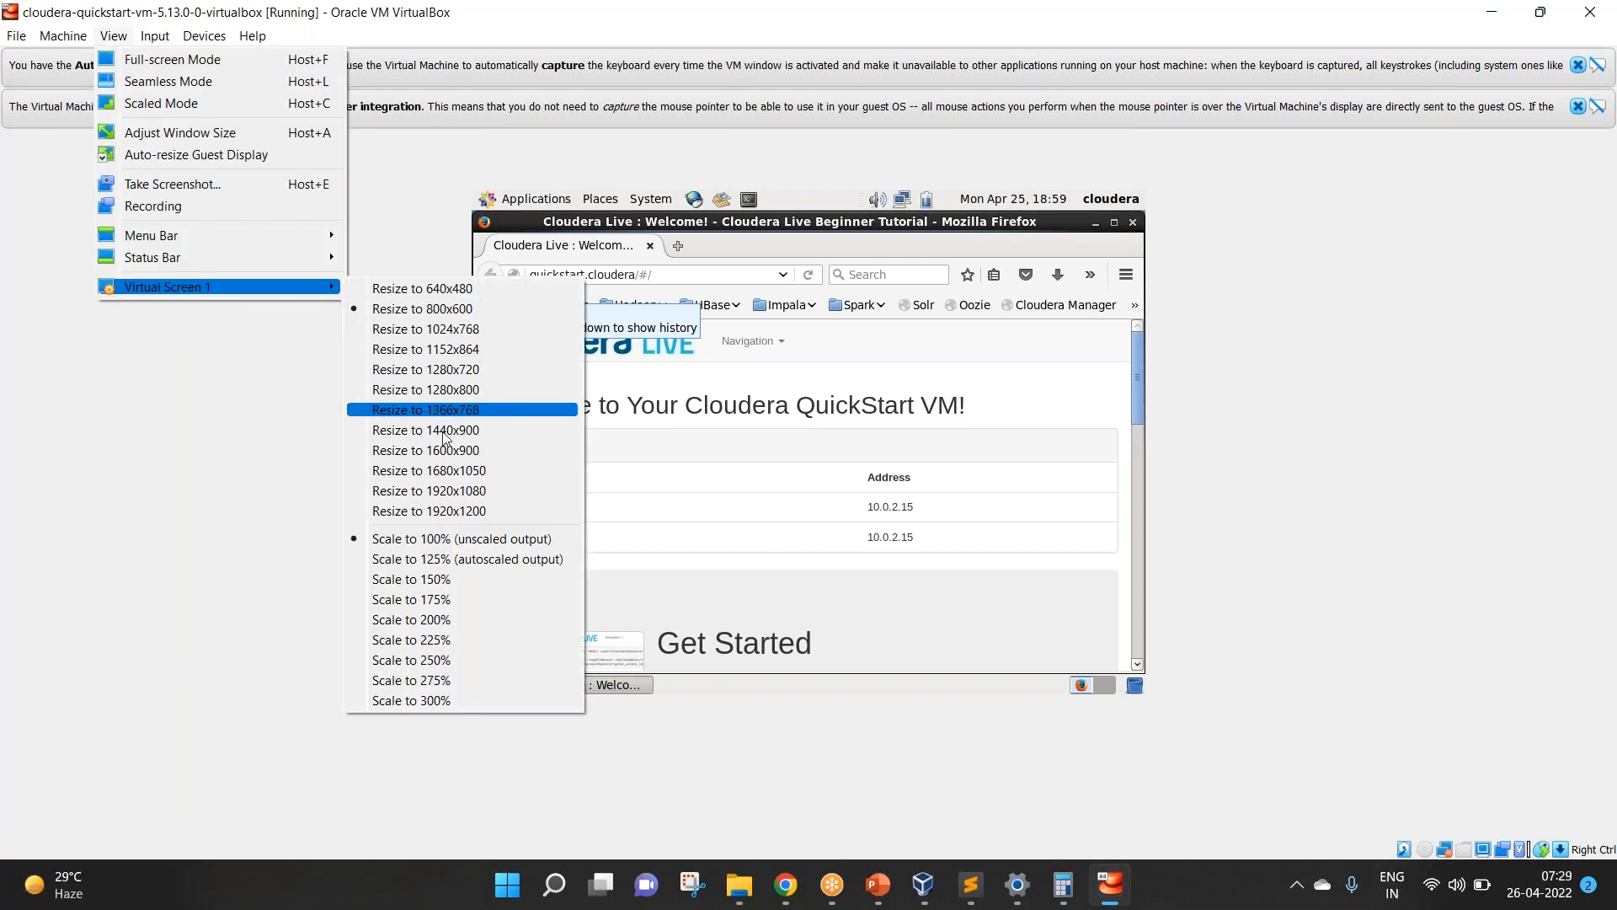
pyautogui.click(439, 600)
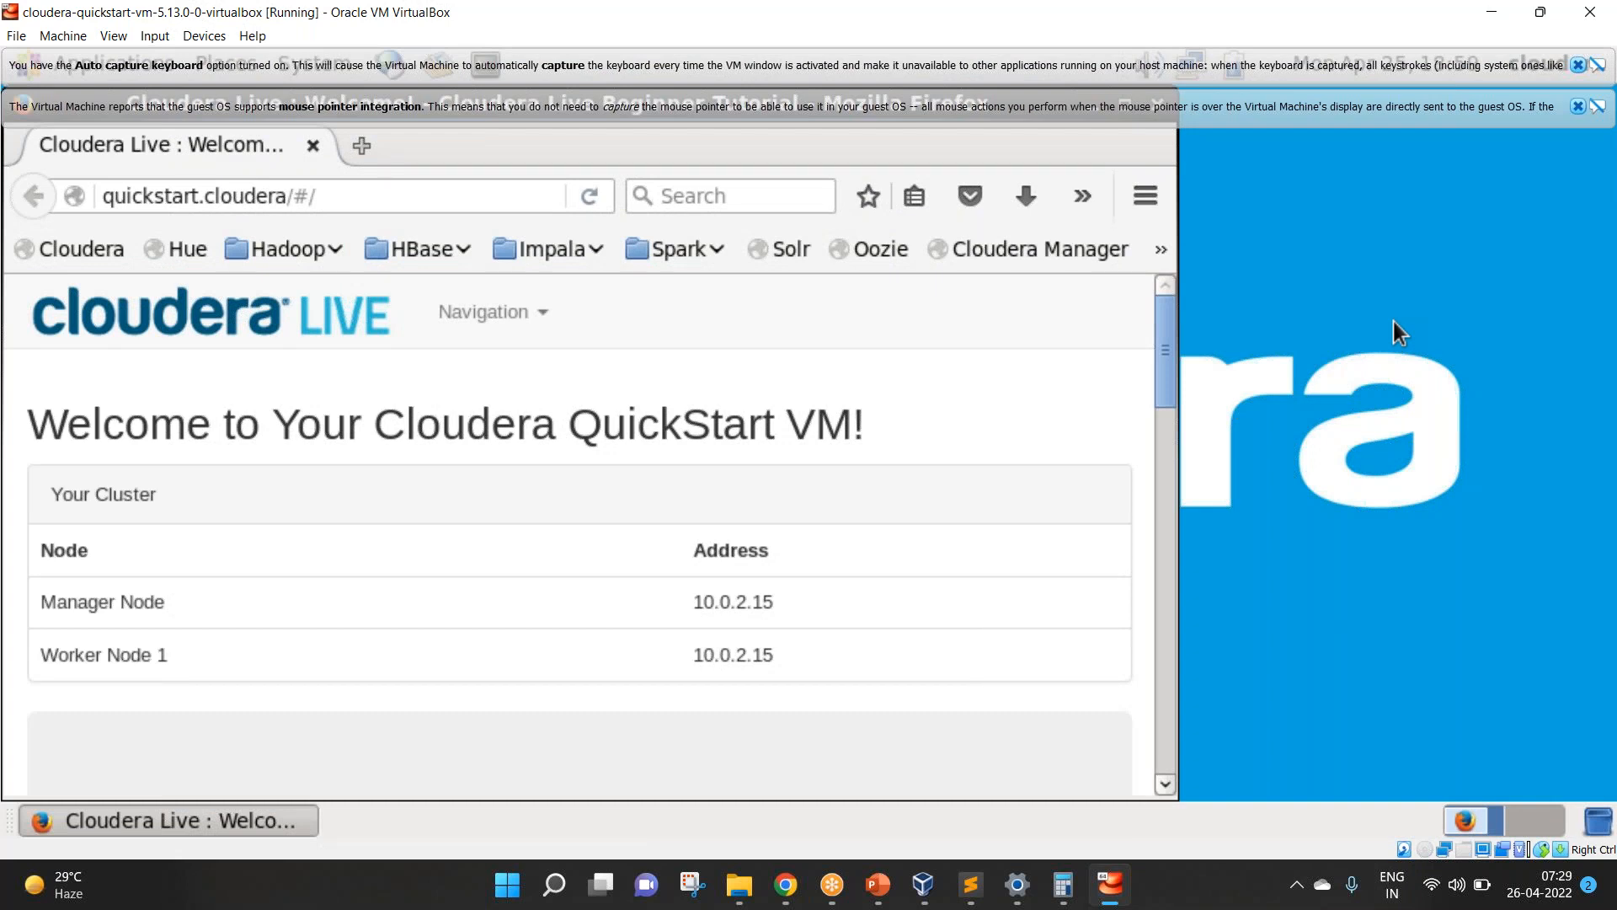
# Step: Close the mouse integration and keyboard capture messages, and close the Firefox window in the guest
pyautogui.click(622, 27)
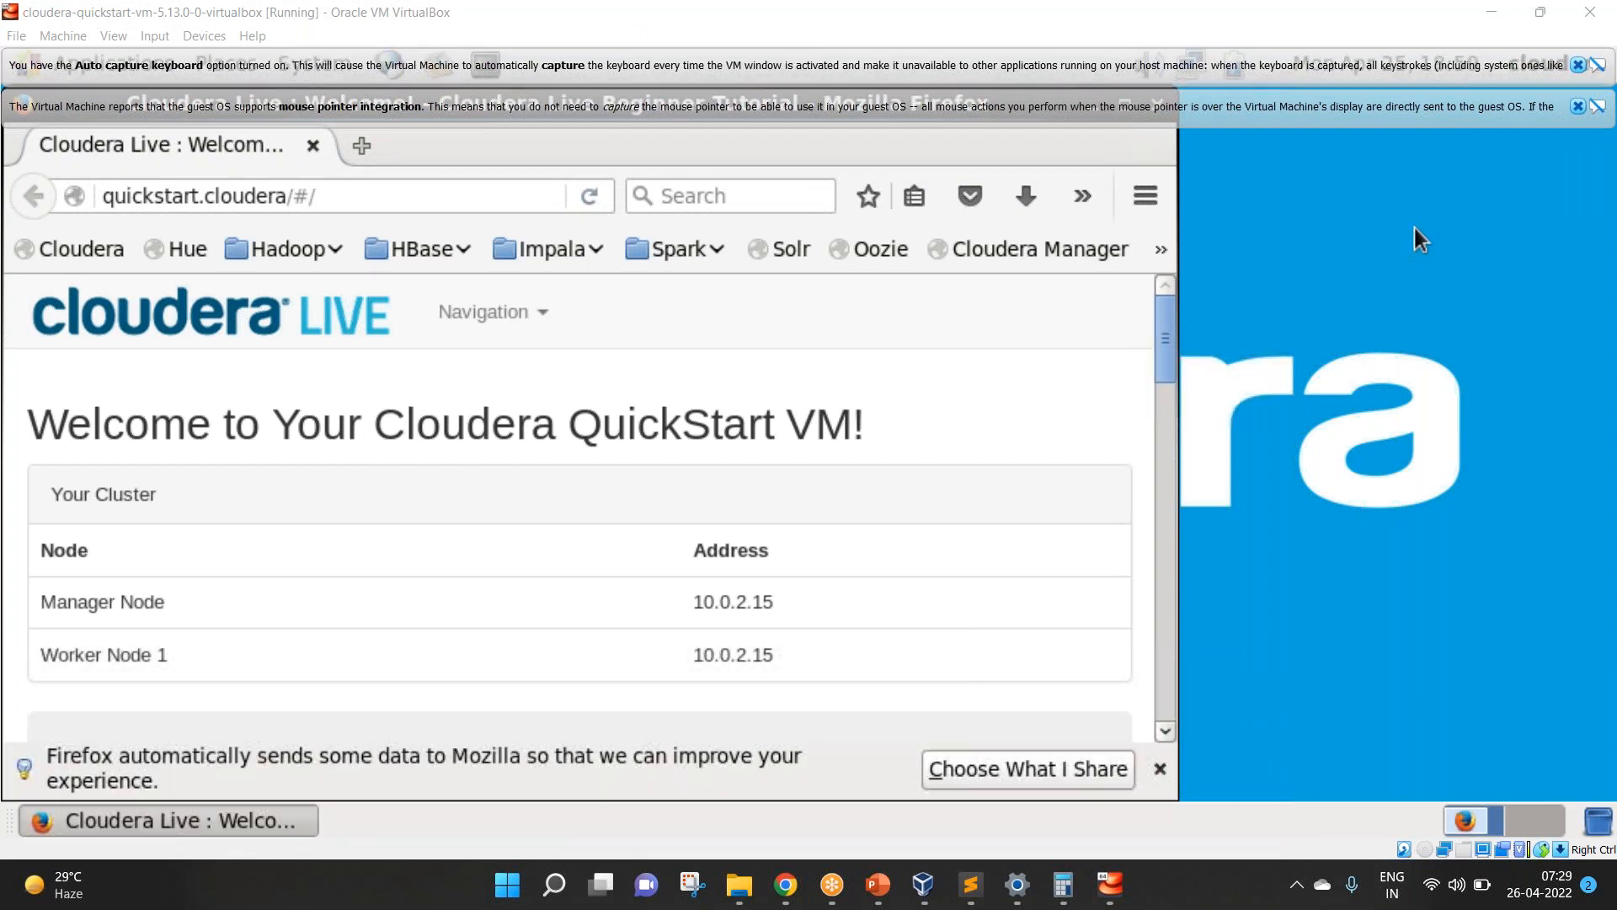
pyautogui.click(1578, 106)
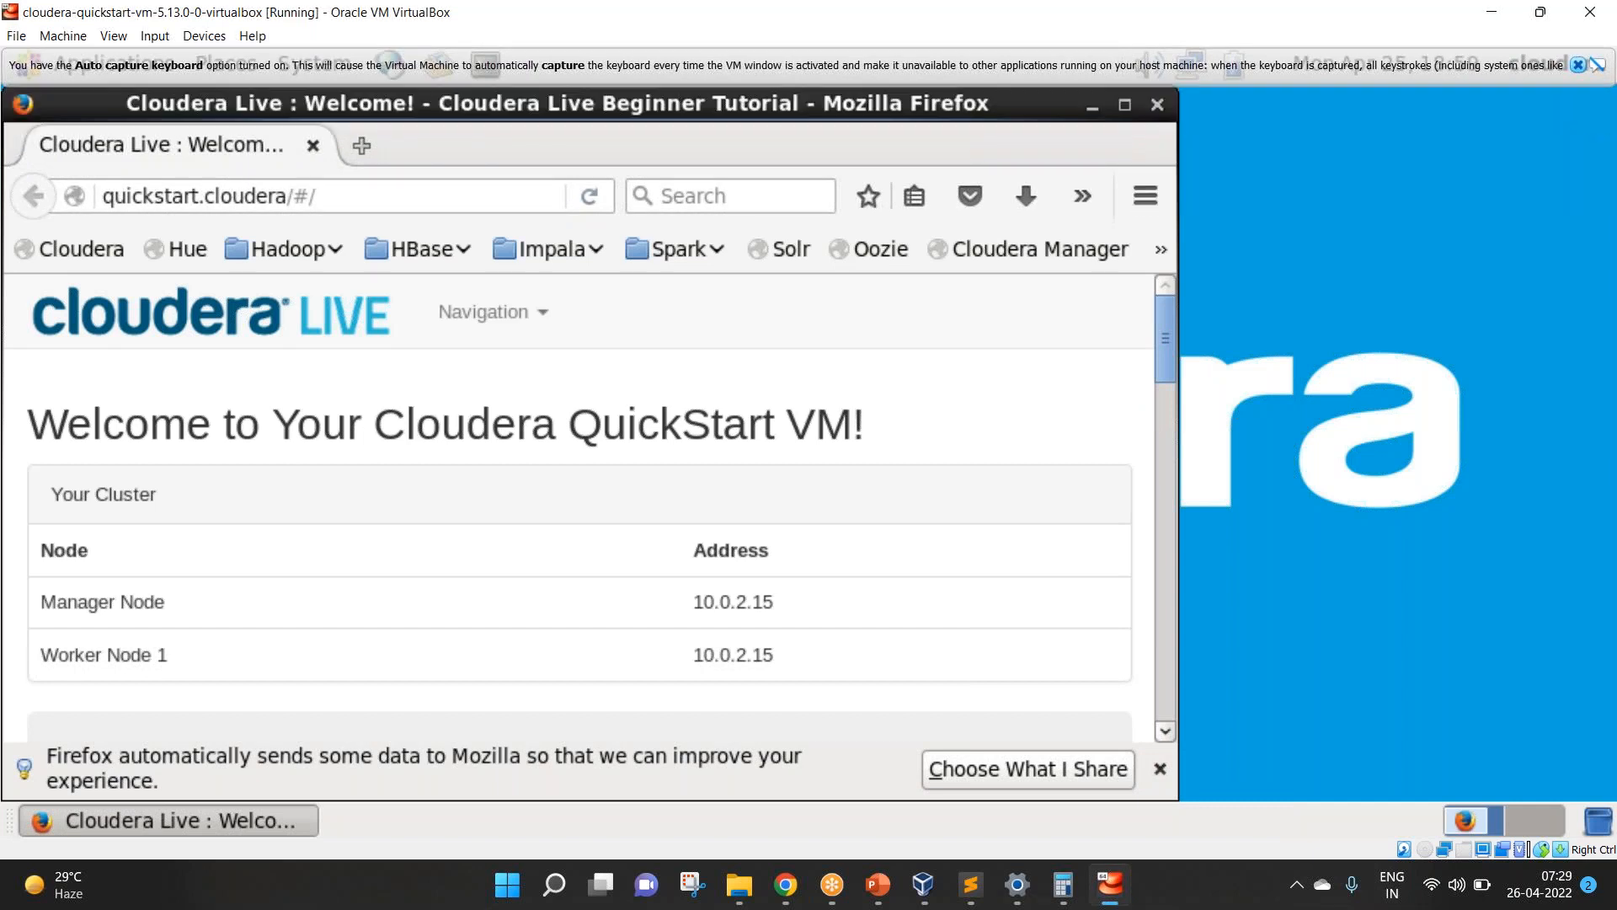
pyautogui.click(1578, 66)
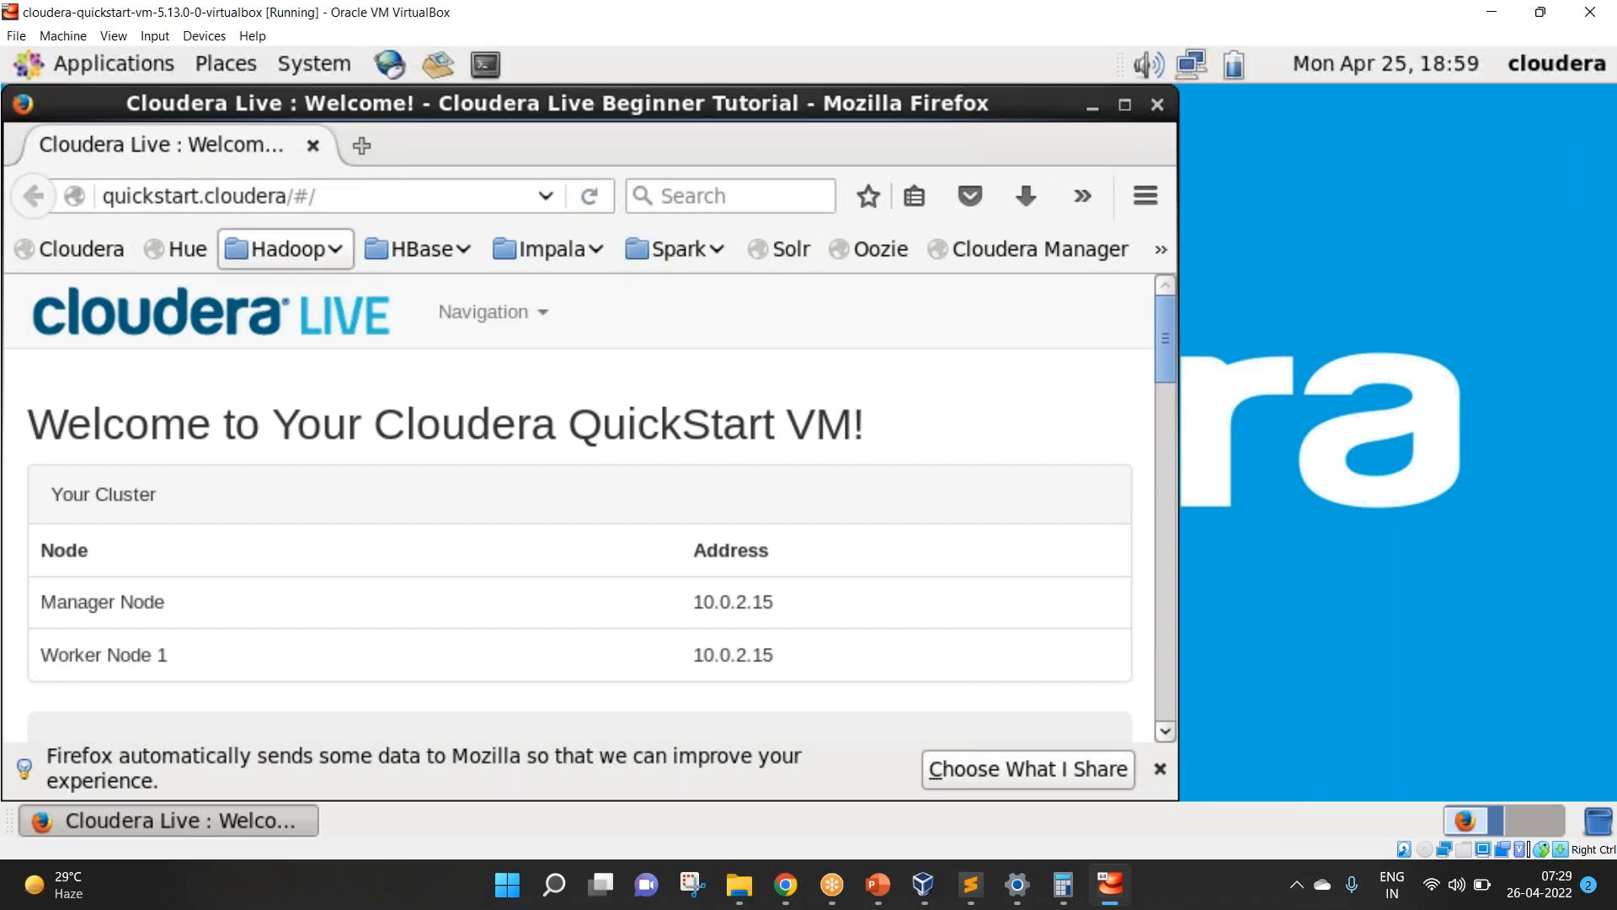
pyautogui.click(1157, 107)
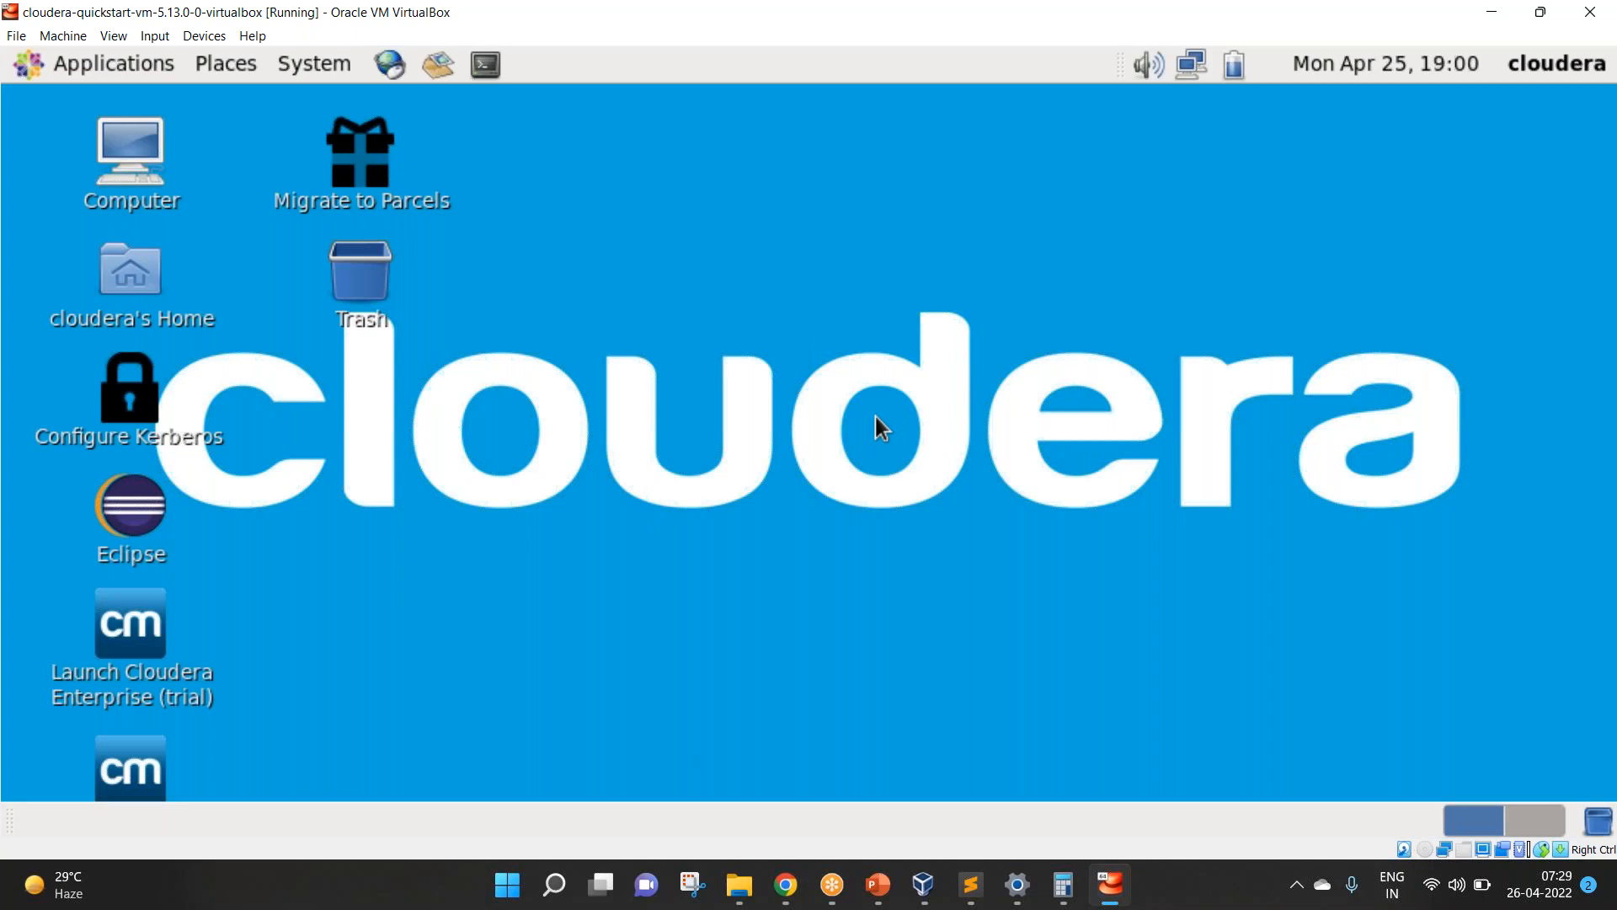
# Step: Switch to the PowerPoint slideshow and review the slide on powering off the Cloudera Quick start VM
pyautogui.click(620, 40)
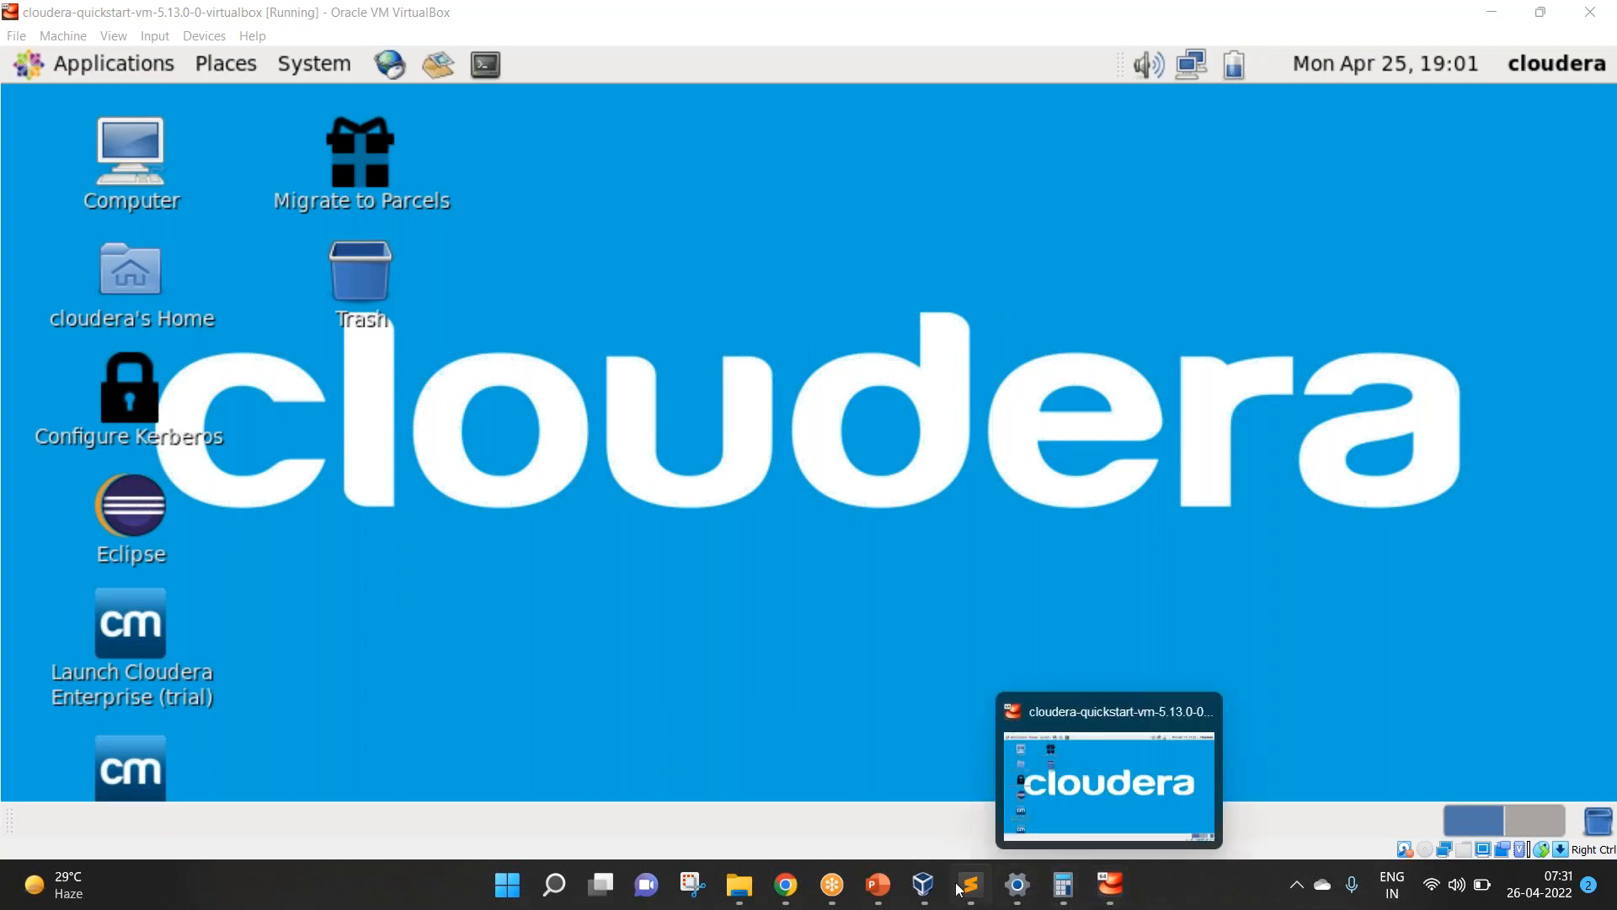
pyautogui.moveTo(881, 899)
pyautogui.click(947, 800)
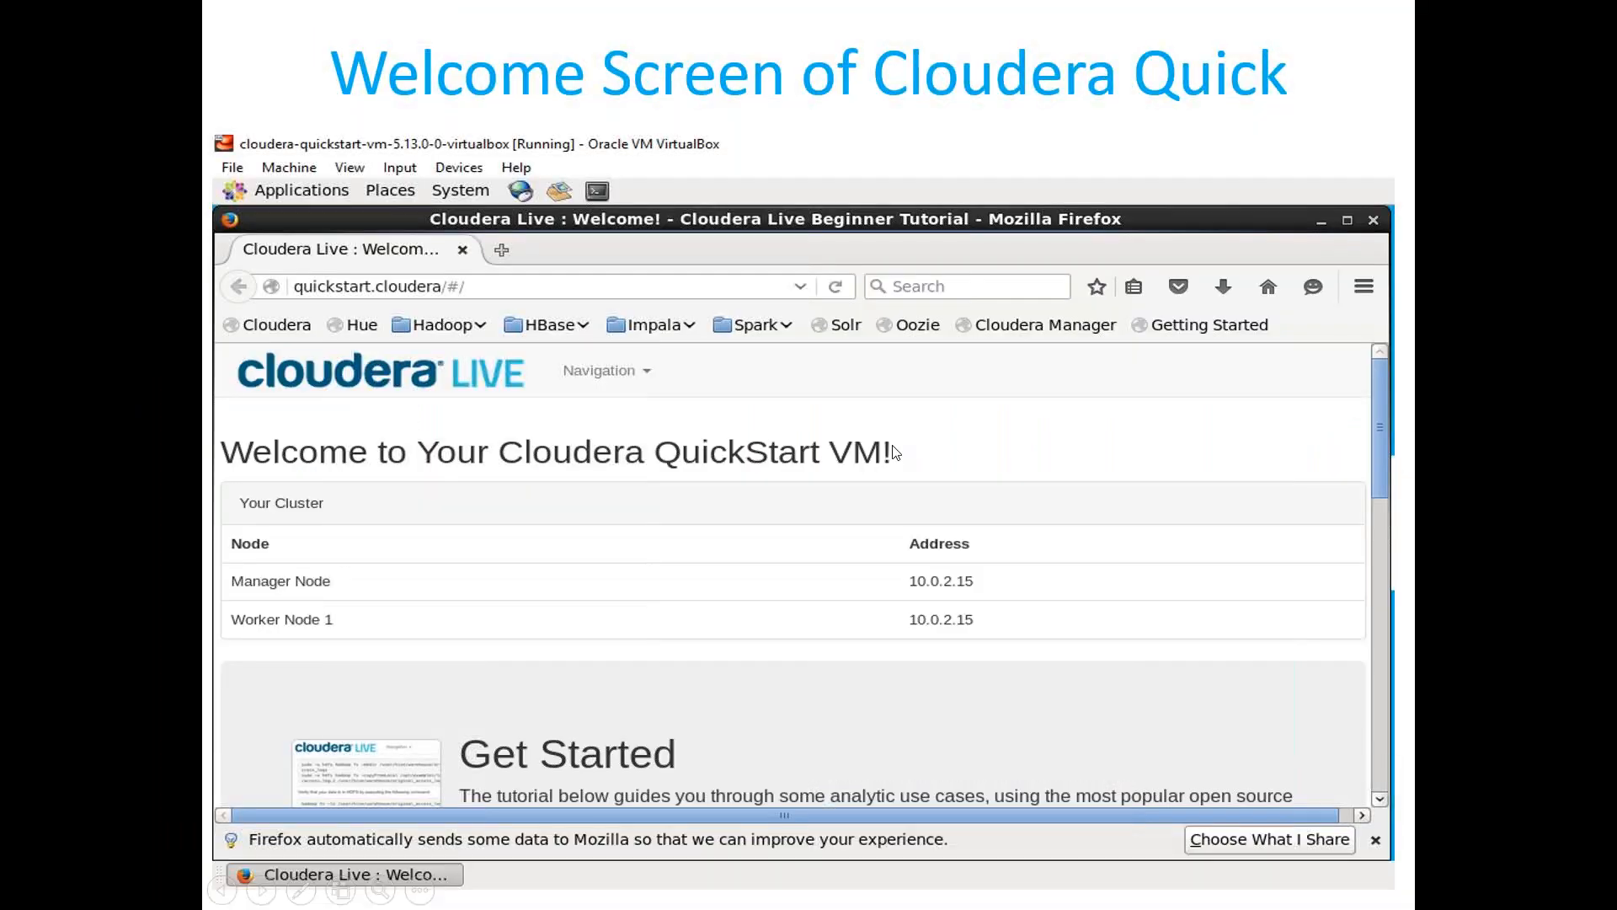
pyautogui.click(611, 516)
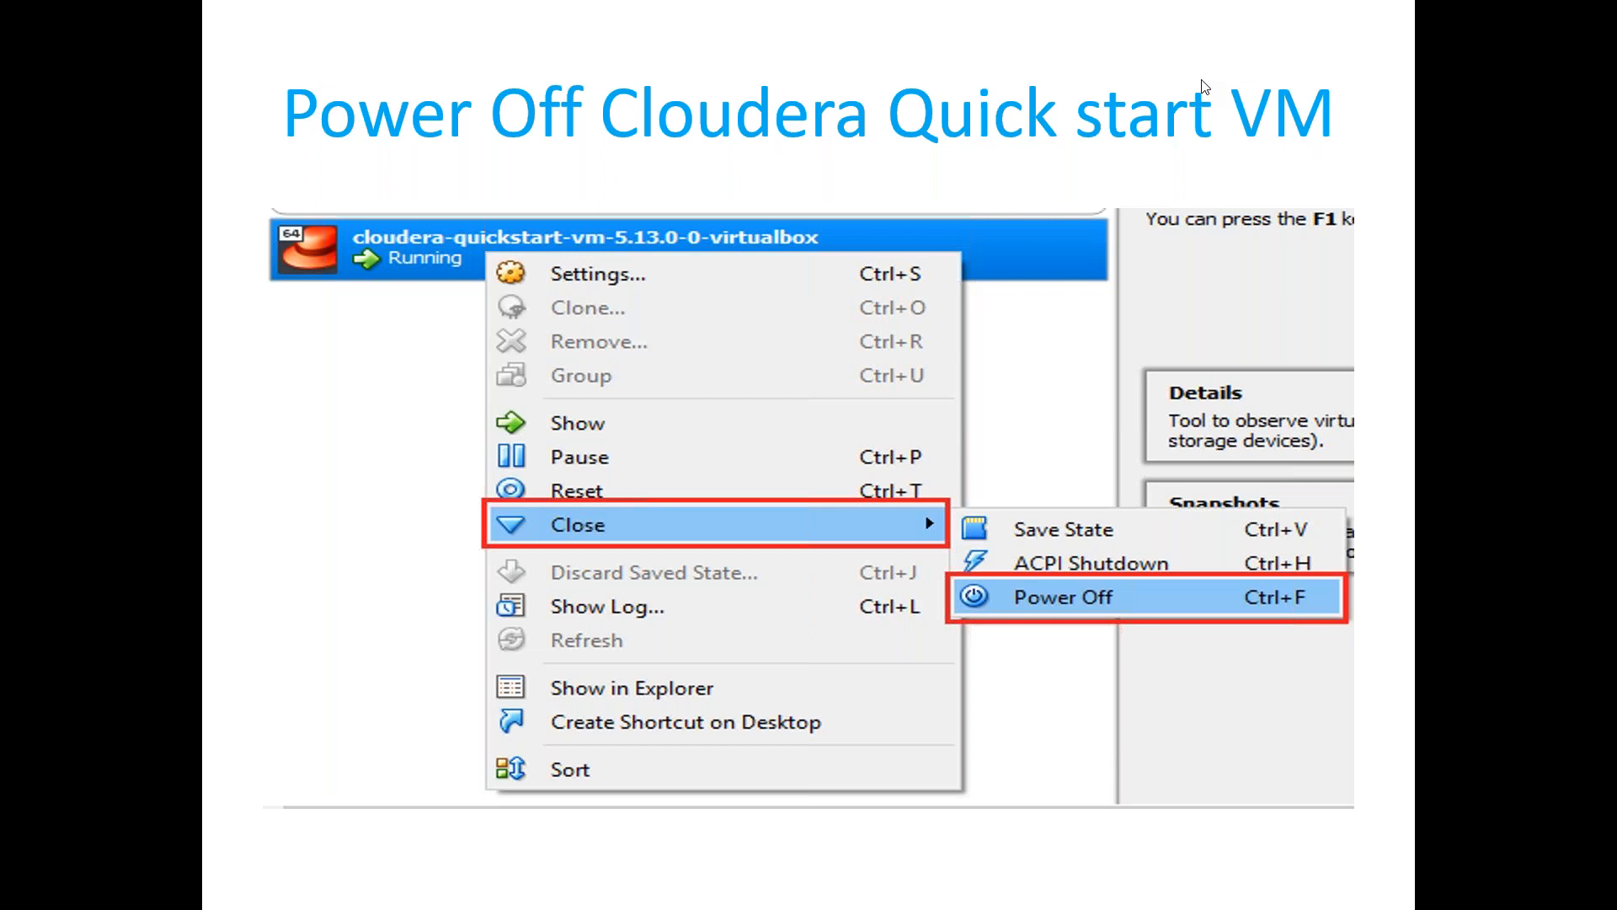
pyautogui.click(661, 470)
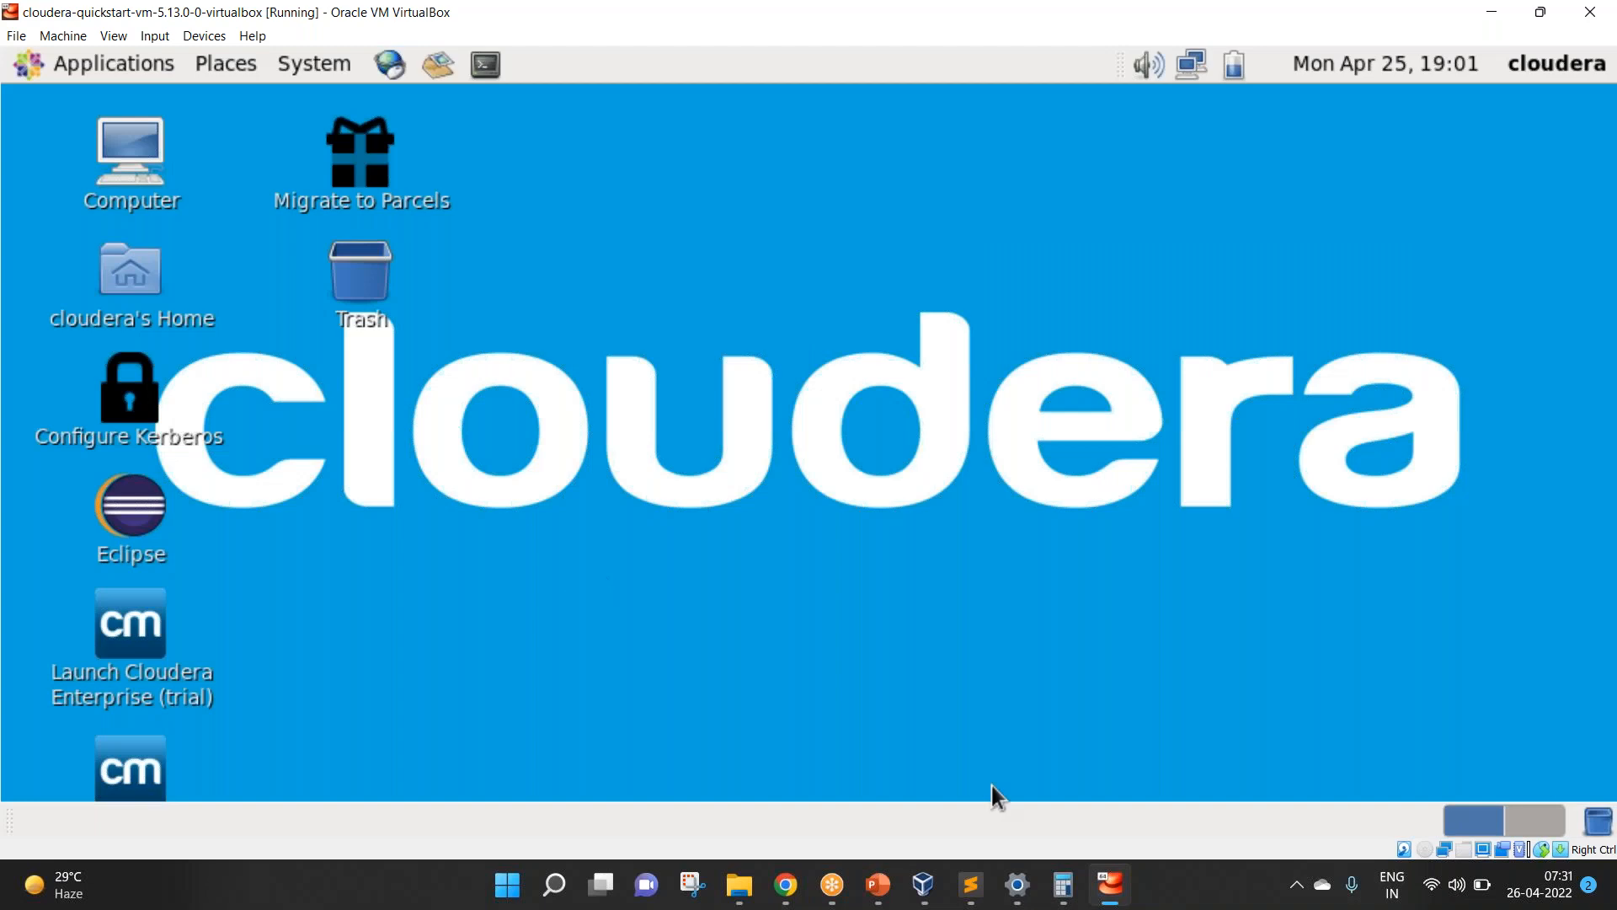
# Step: Switch to VirtualBox Manager, power off the cloudera-quickstart-vm-5.13.0-0-virtualbox machine, and dismiss the storage space notification
pyautogui.click(923, 884)
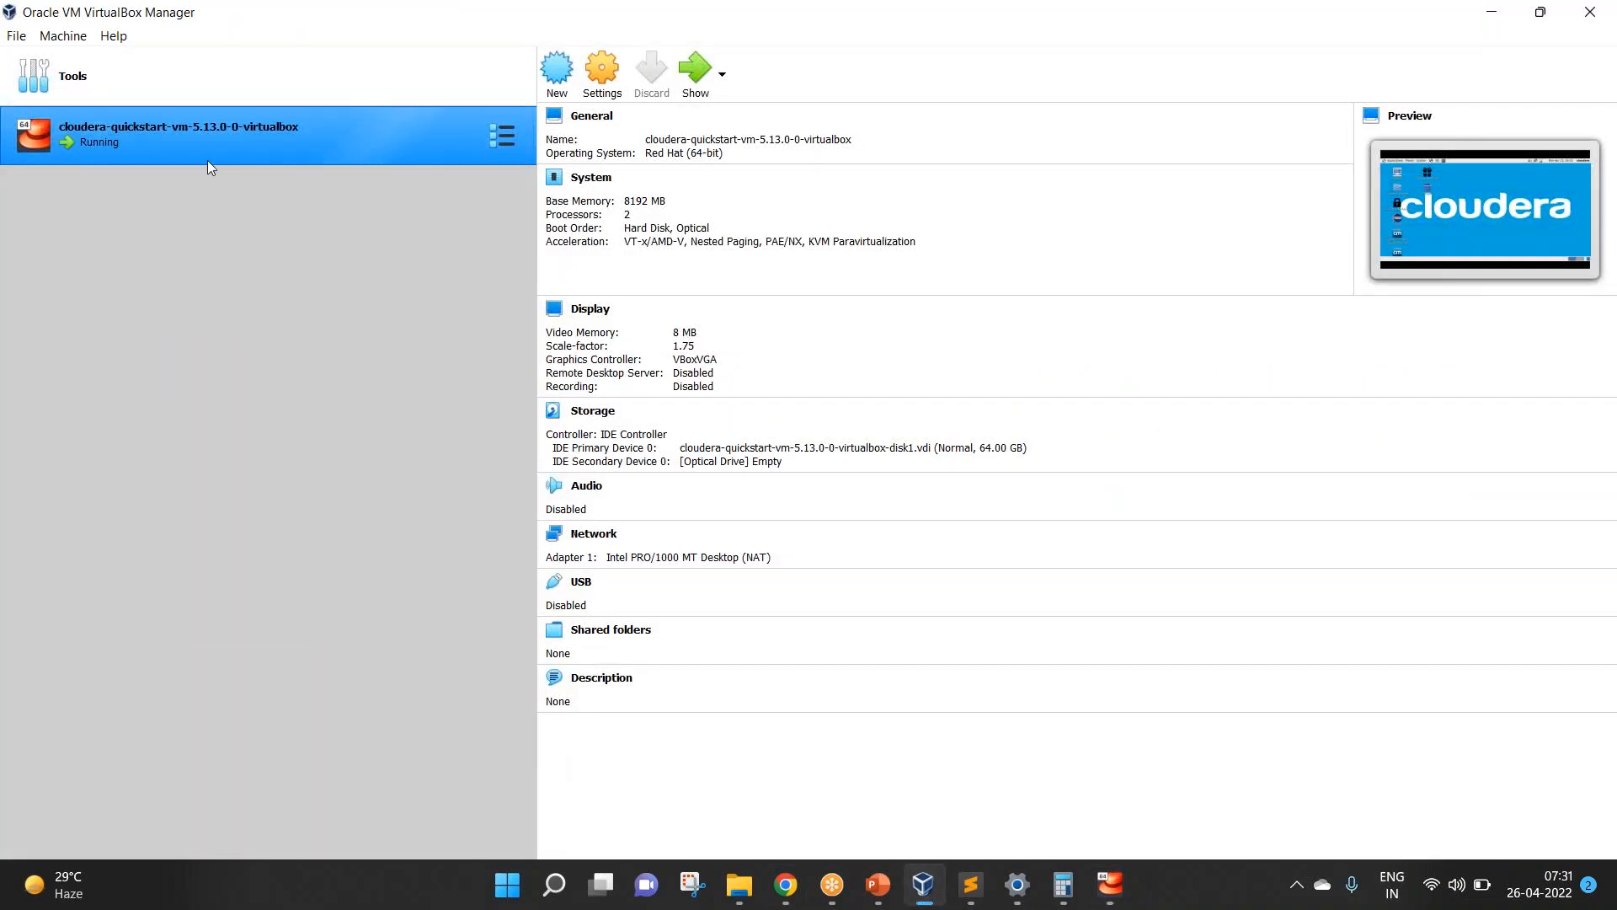
pyautogui.rightClick(151, 127)
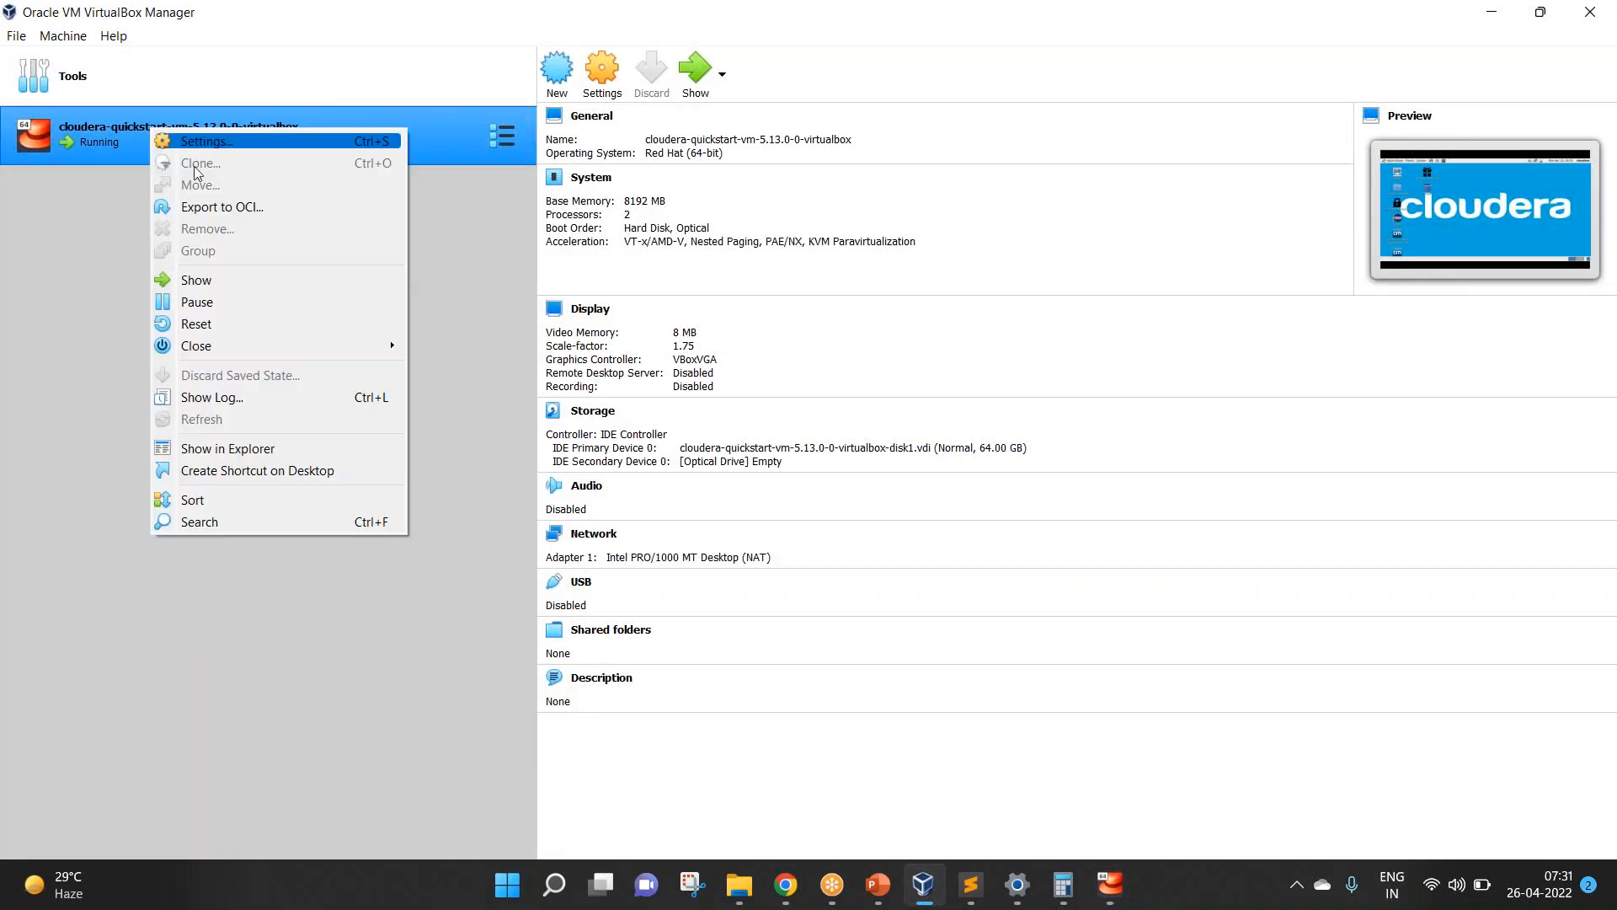
pyautogui.moveTo(247, 352)
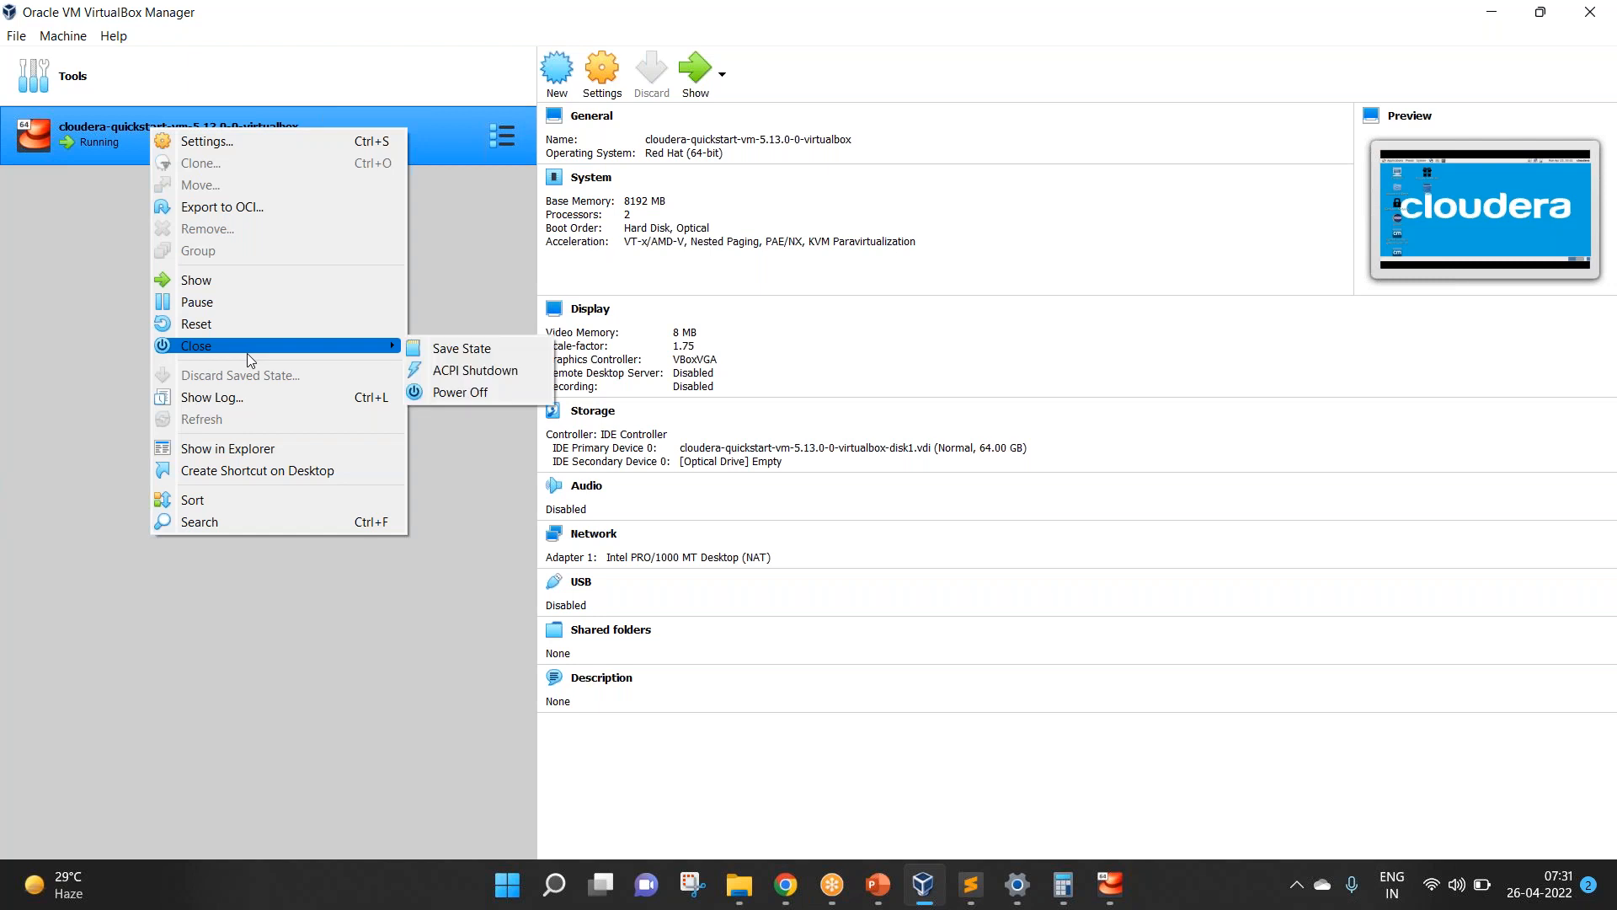
pyautogui.click(494, 390)
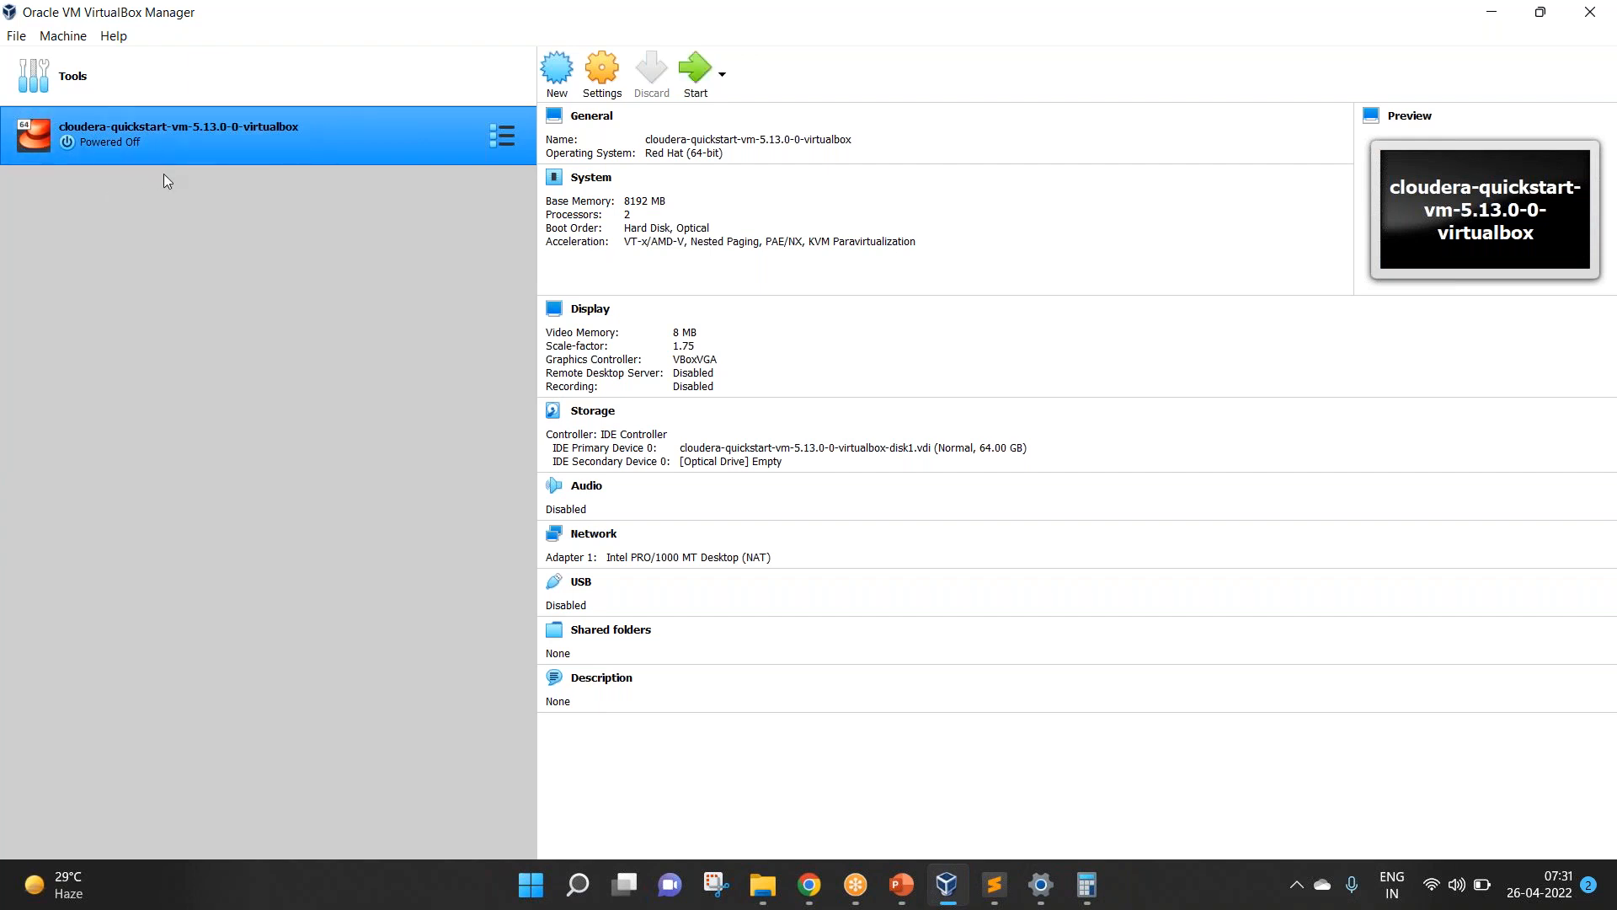
pyautogui.click(618, 41)
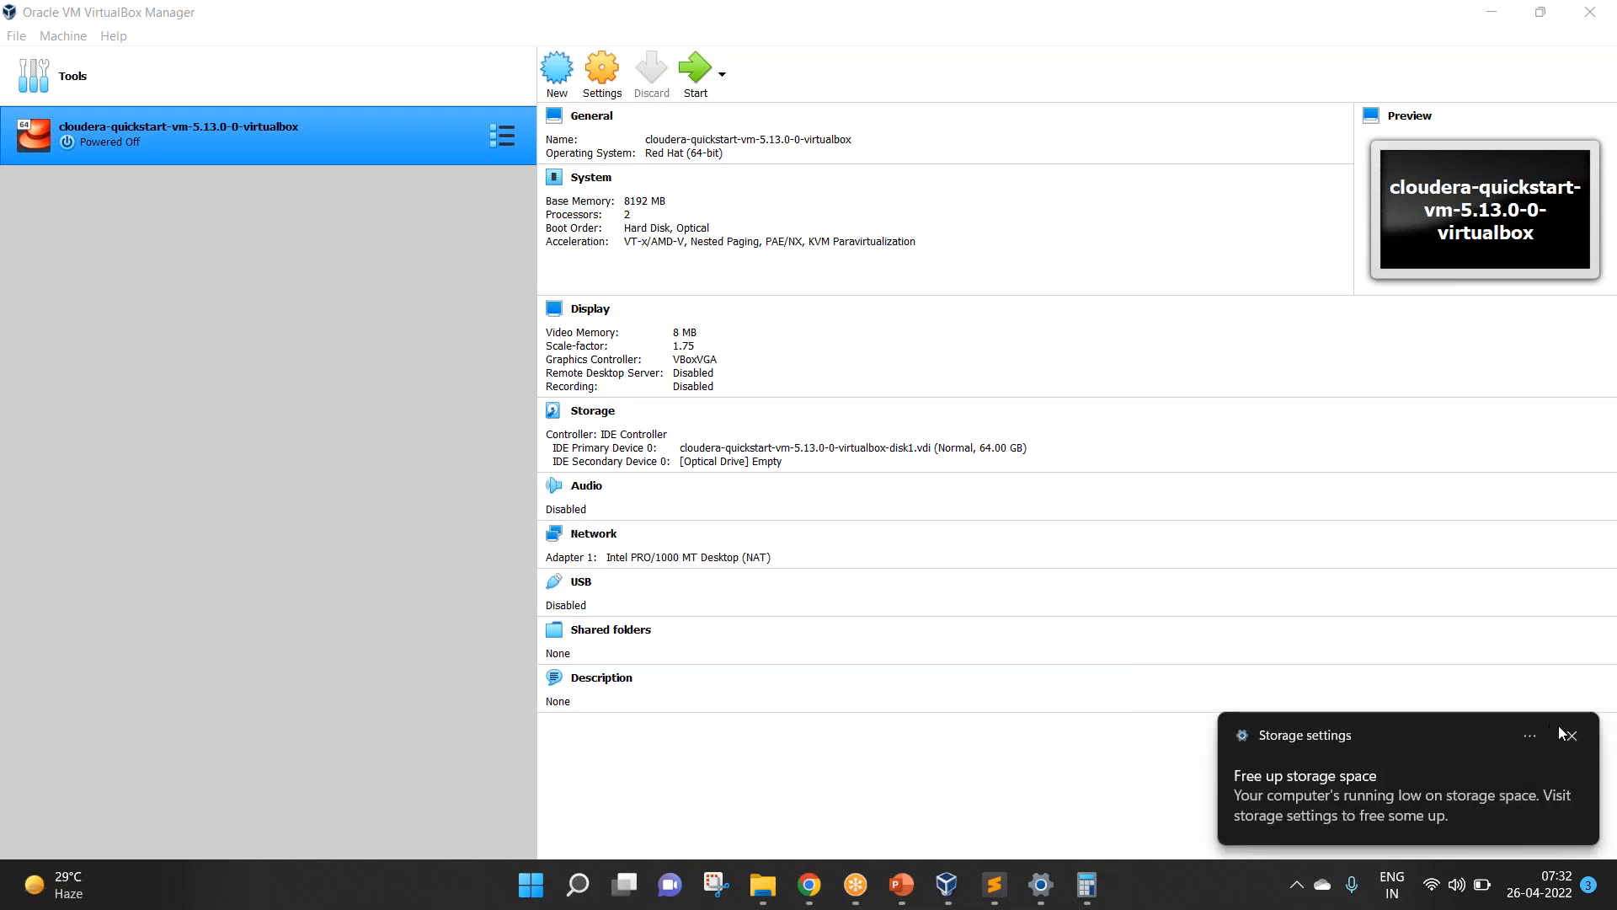
pyautogui.click(1572, 739)
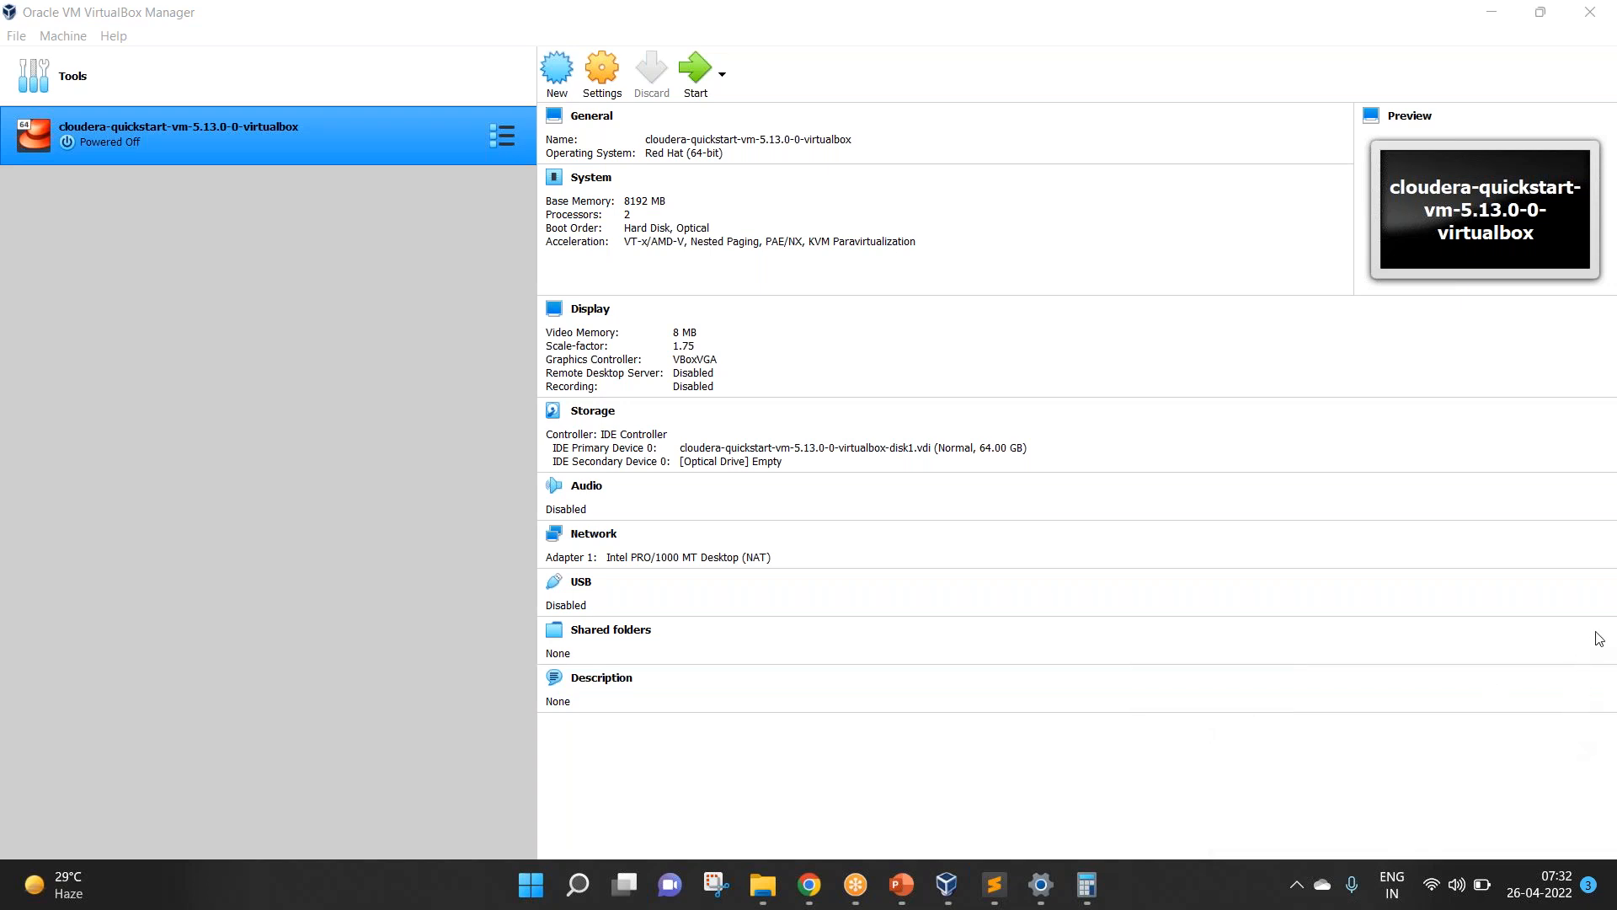